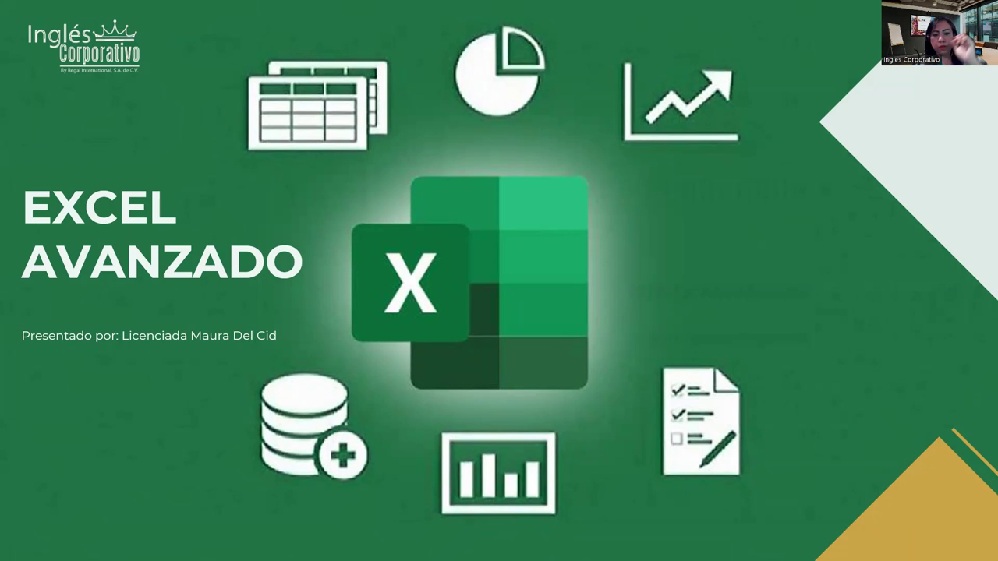
# Step: Advance the slideshow past the Sesión 8 title and agenda slides to Contenido Sesión 8
pyautogui.press('Right')
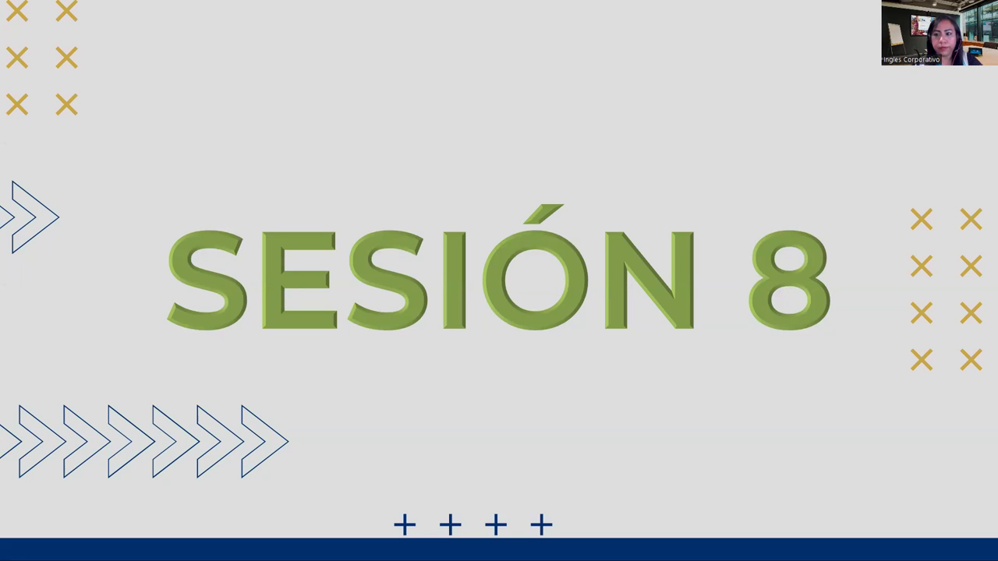
pyautogui.press('Right')
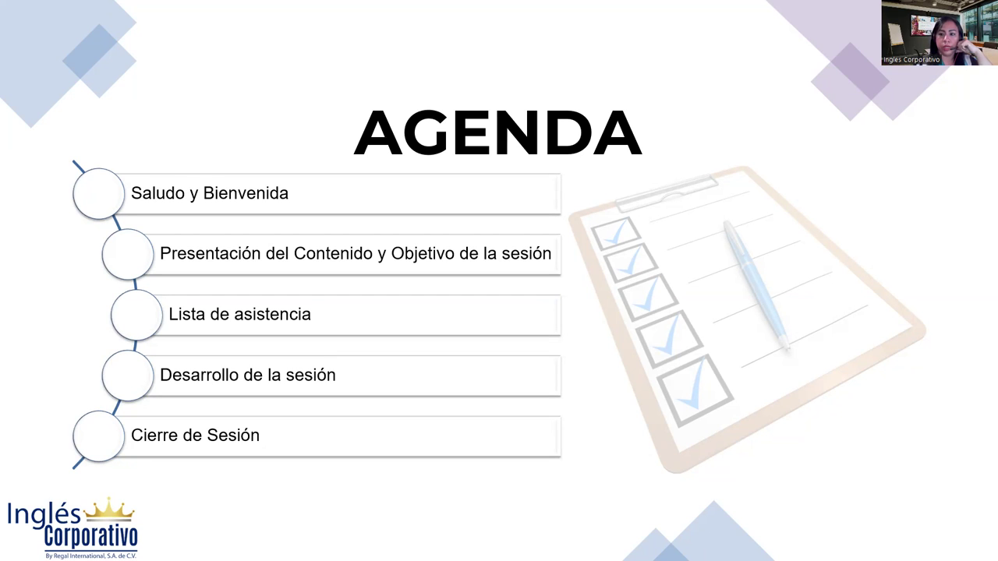
pyautogui.press('Right')
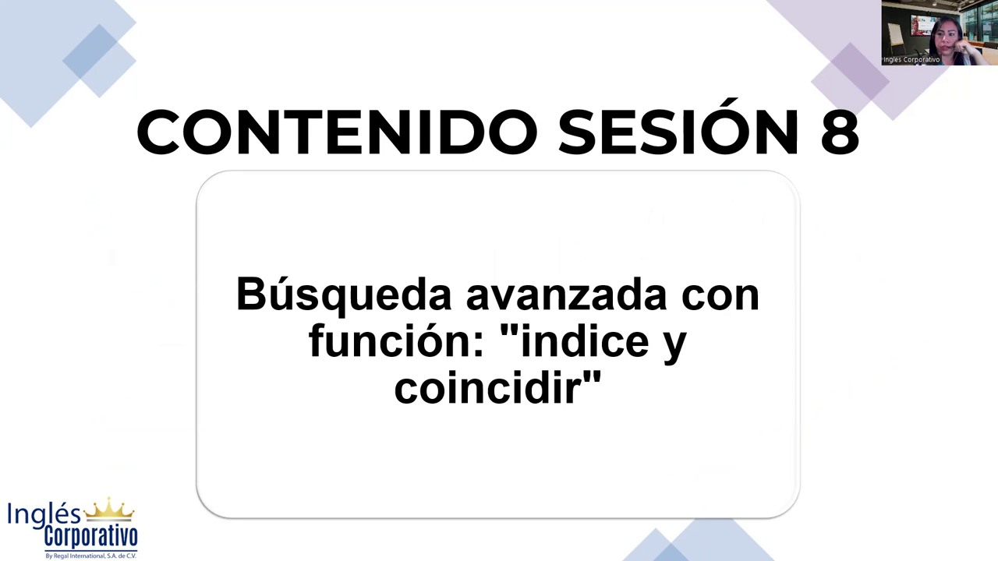
# Step: Move past the Objetivo Sesión 8 slide to the Búsqueda Avanzada slide
pyautogui.press('Right')
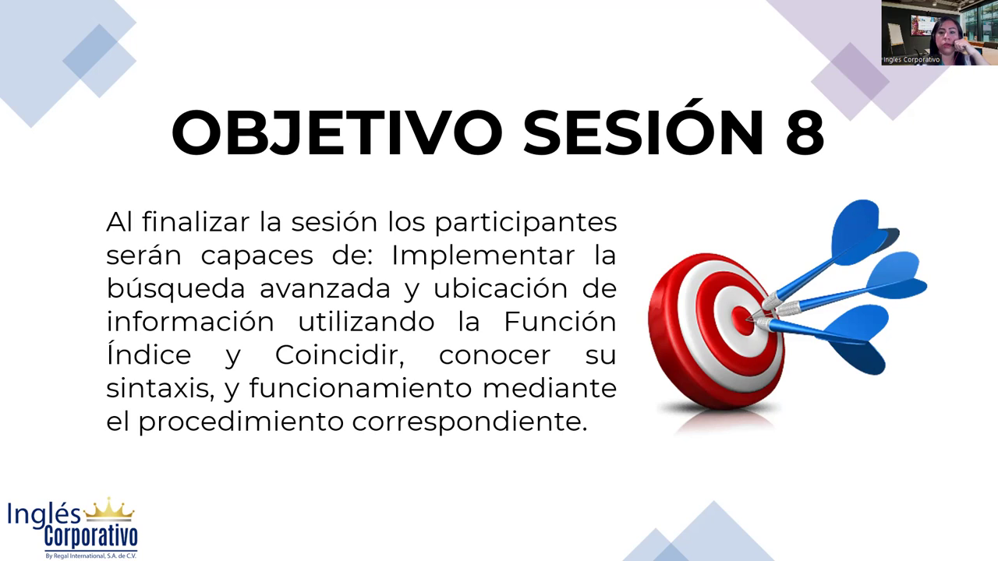
pyautogui.press('Right')
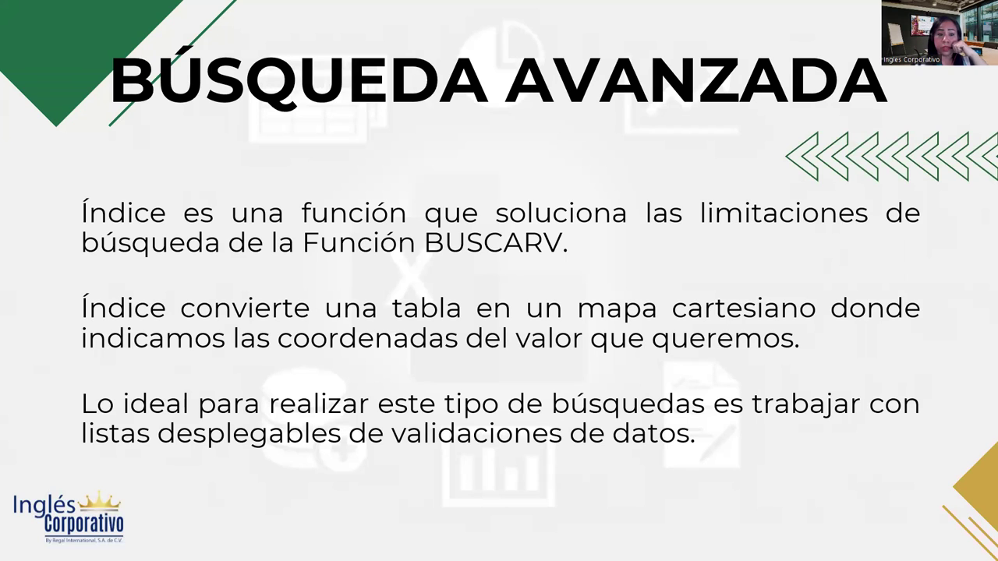
pyautogui.moveTo(32, 550)
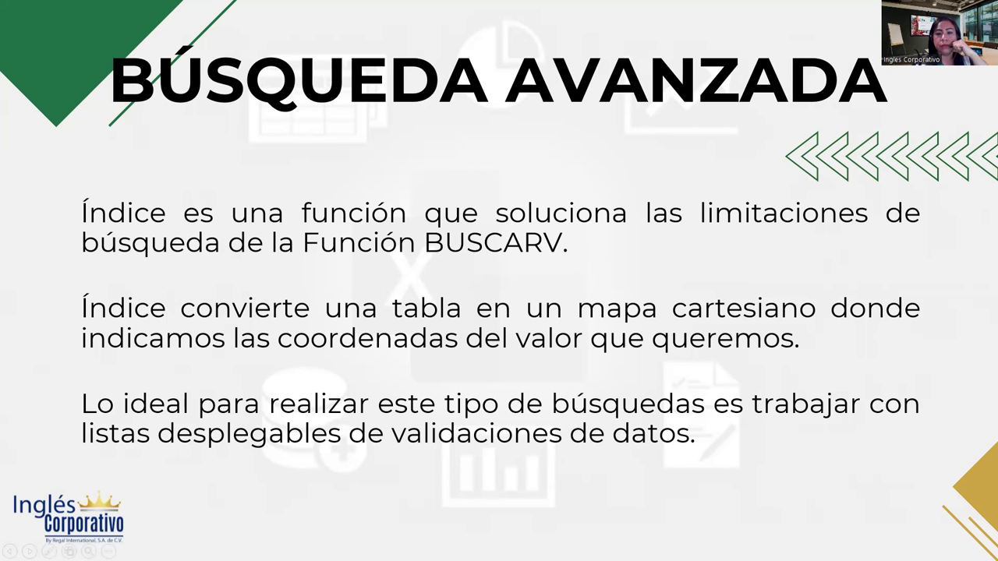
# Step: Show the Función INDICE en forma de REFERENCIA slide, then the Desarrollo slide
pyautogui.press('Right')
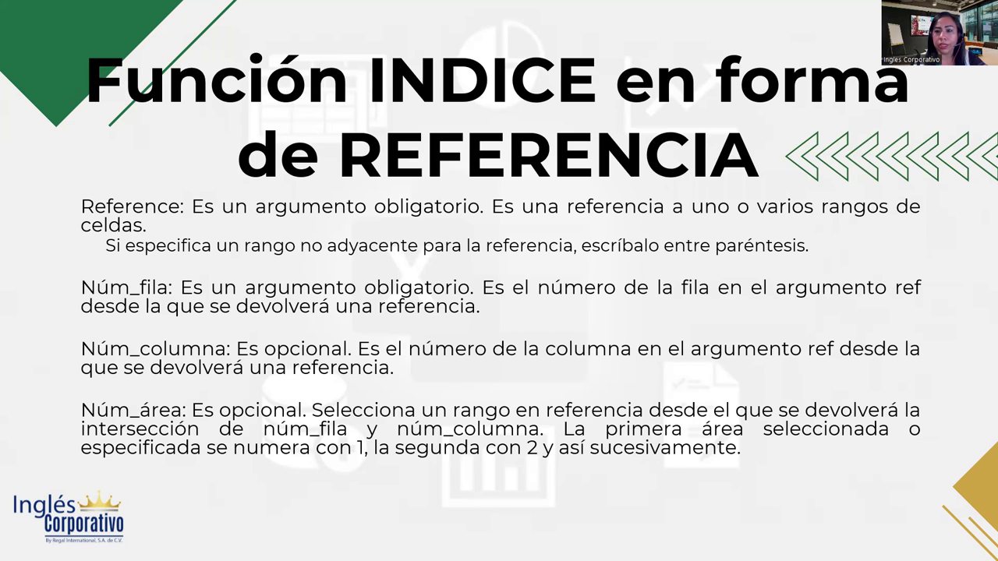
pyautogui.press('Right')
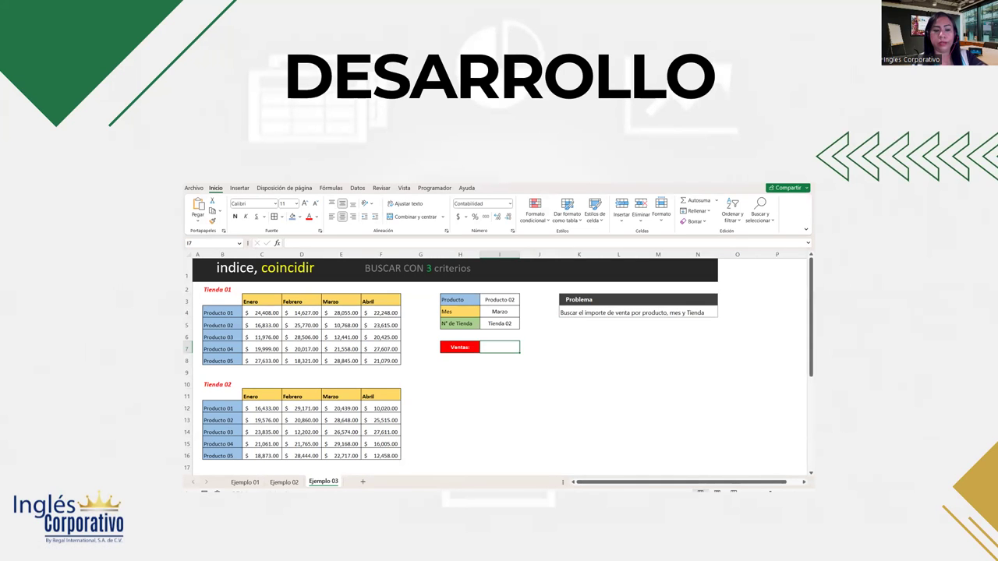
# Step: Switch back to Excel's Práctica sesión 8 workbook on the Ejemplo 01 sheet
pyautogui.hotkey('alt', 'Tab')
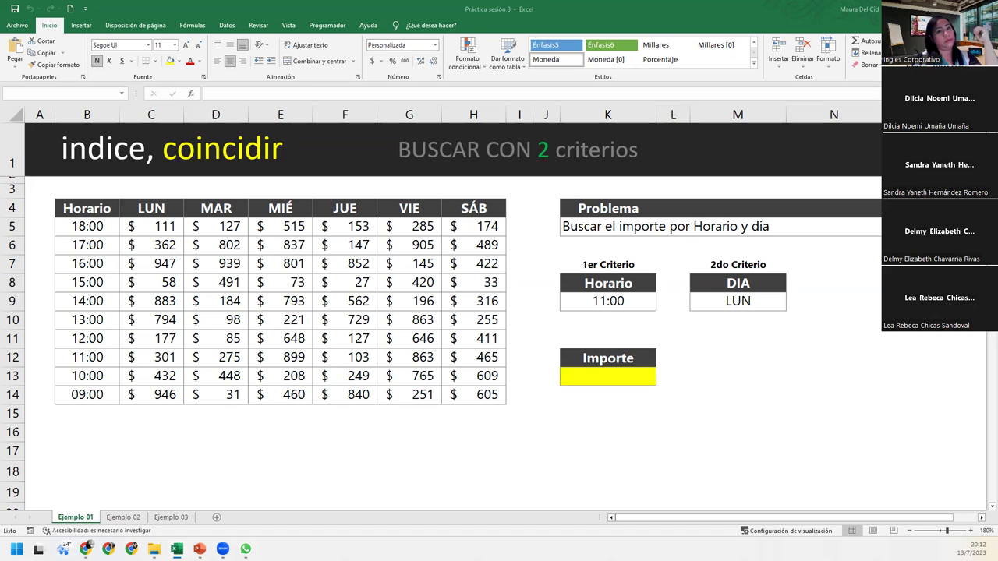
pyautogui.click(605, 380)
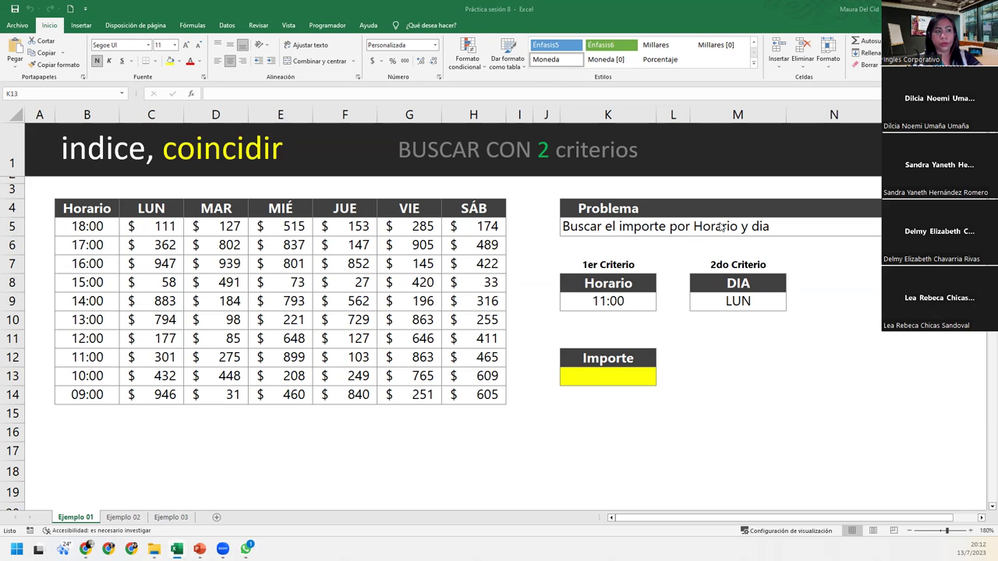
pyautogui.click(595, 302)
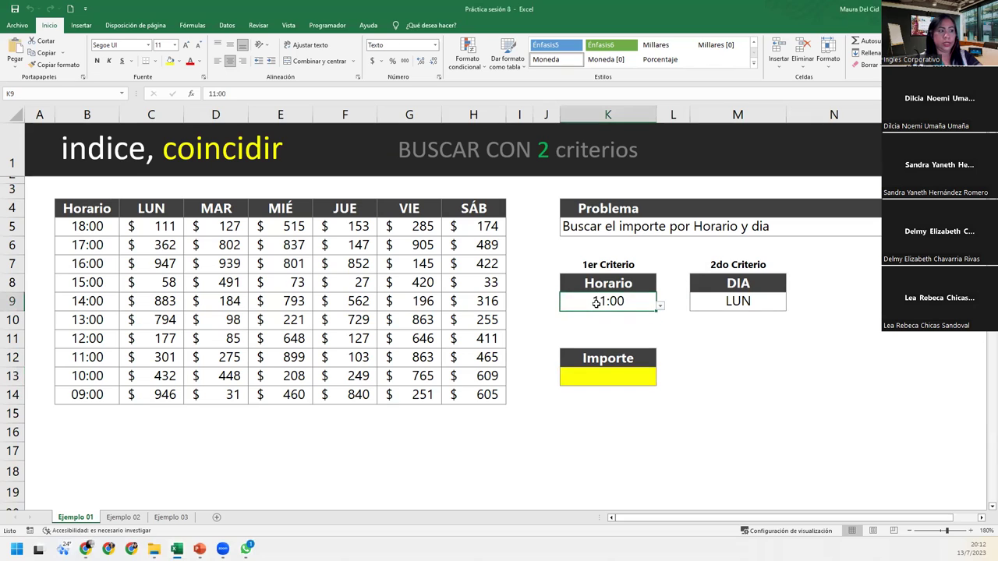
pyautogui.click(753, 298)
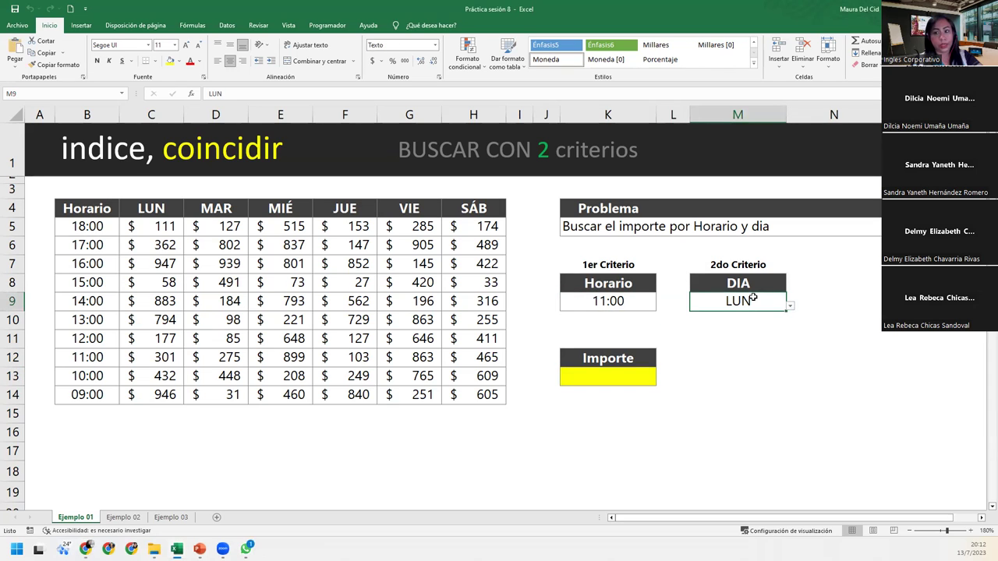
pyautogui.click(655, 304)
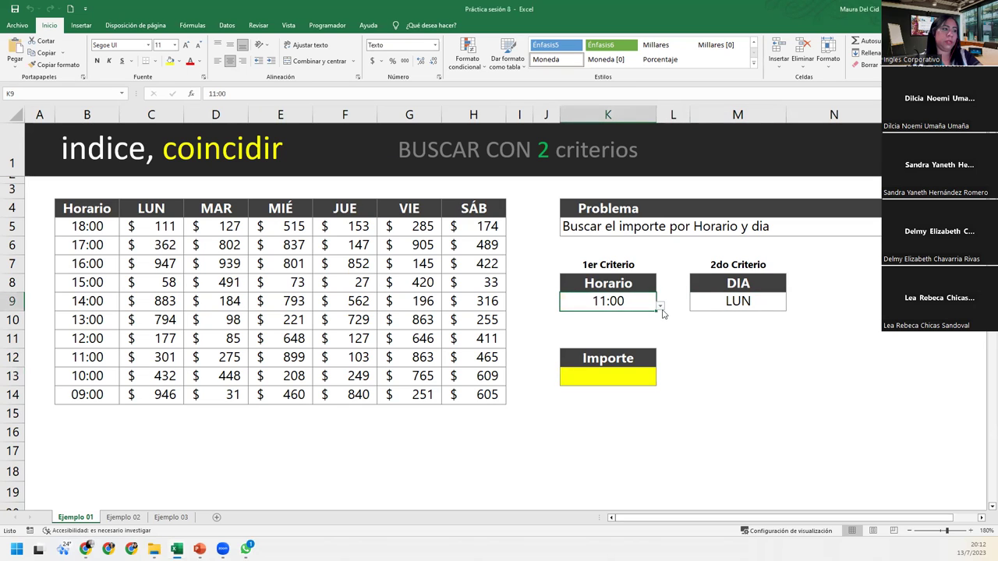
pyautogui.click(661, 307)
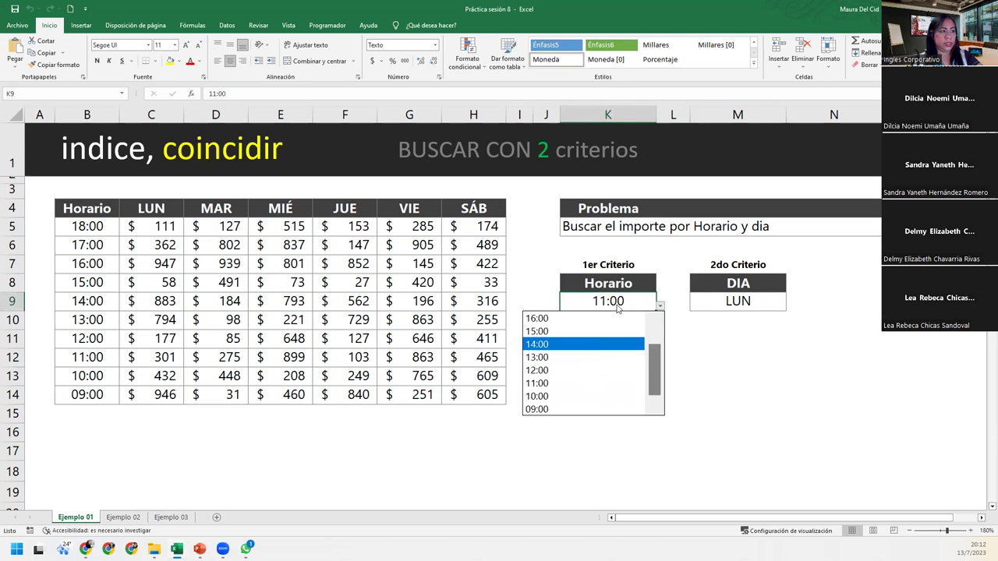
pyautogui.press('Escape')
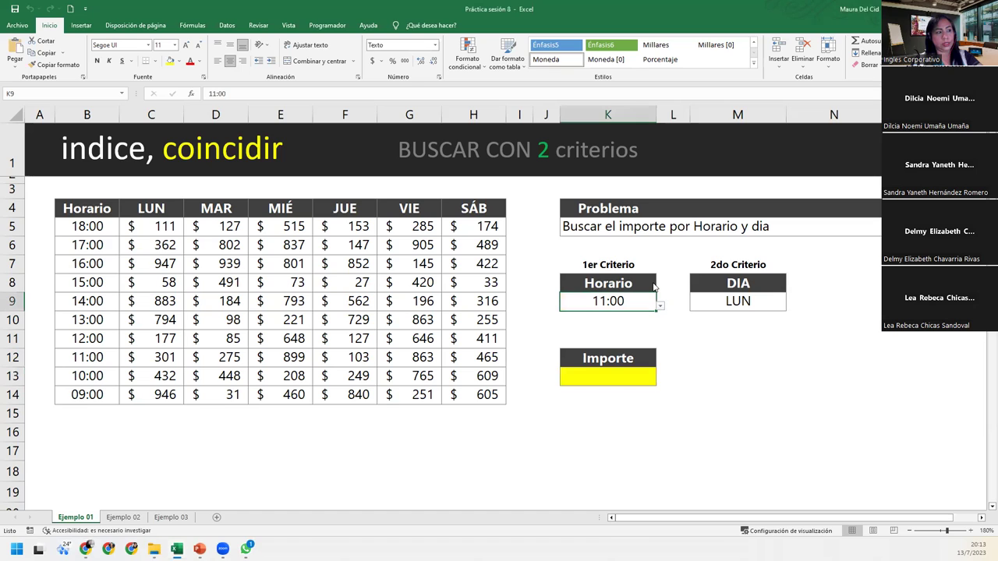
pyautogui.click(753, 302)
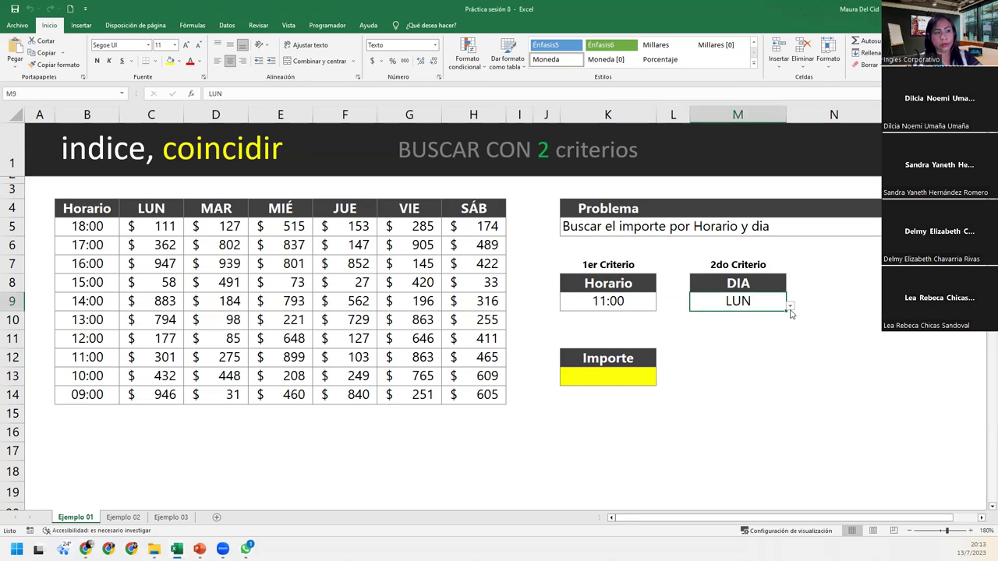
pyautogui.click(791, 309)
pyautogui.click(791, 312)
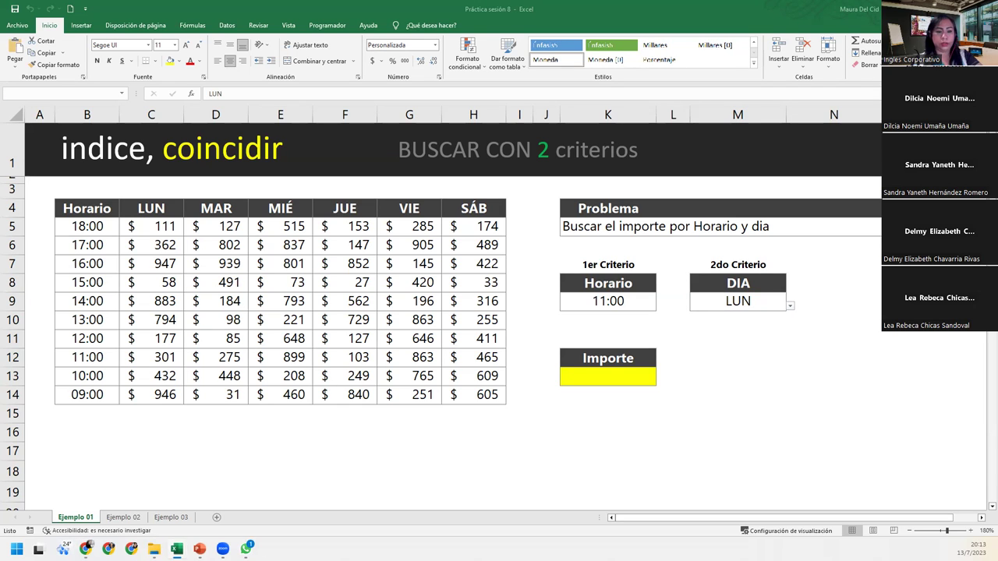
pyautogui.click(644, 379)
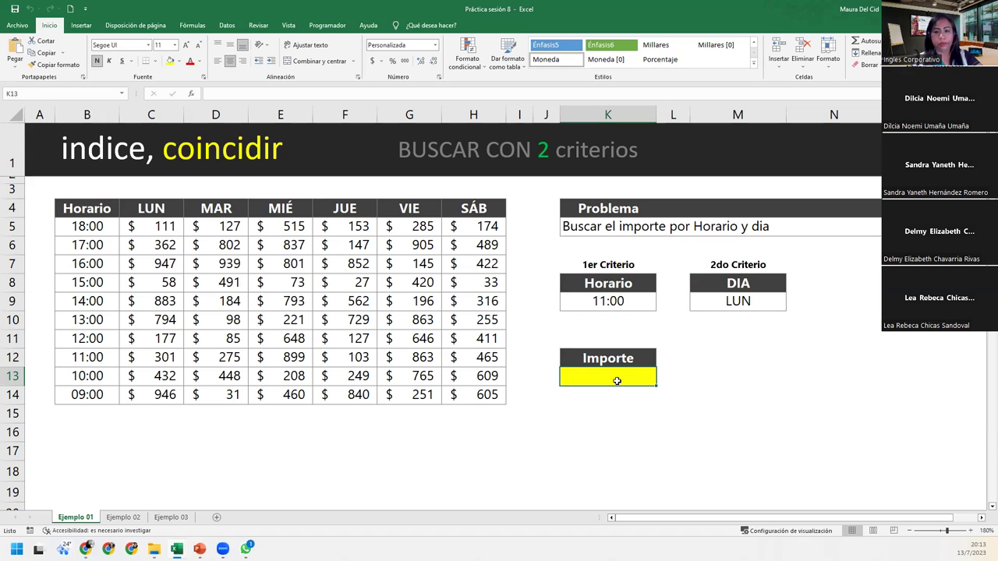
# Step: Start an INDICE formula in K13 using the amounts range C5:H14 as its array
pyautogui.write('=indi')
pyautogui.press('Tab')
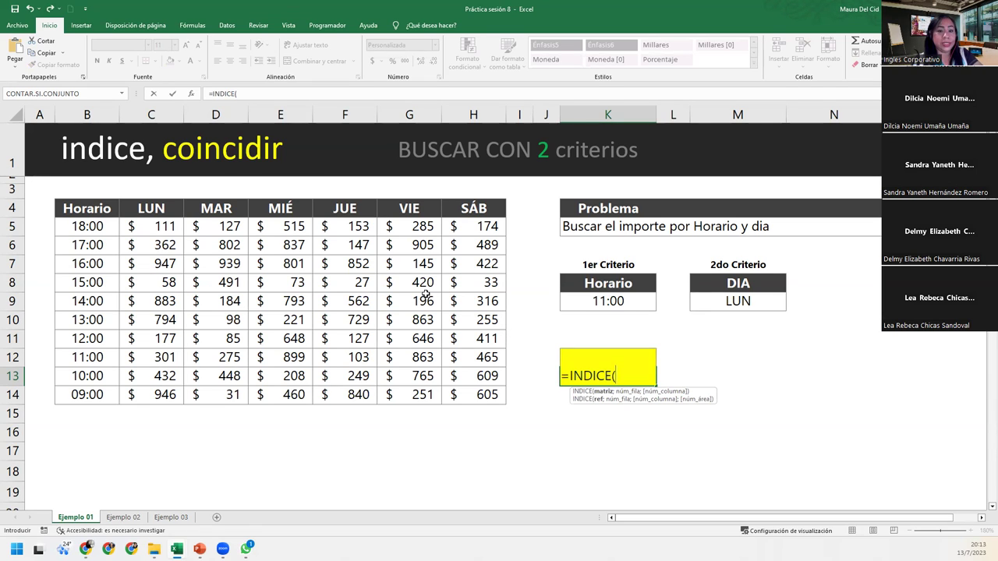
pyautogui.moveTo(104, 231)
pyautogui.mouseDown()
pyautogui.moveTo(204, 250)
pyautogui.moveTo(474, 394)
pyautogui.mouseUp()
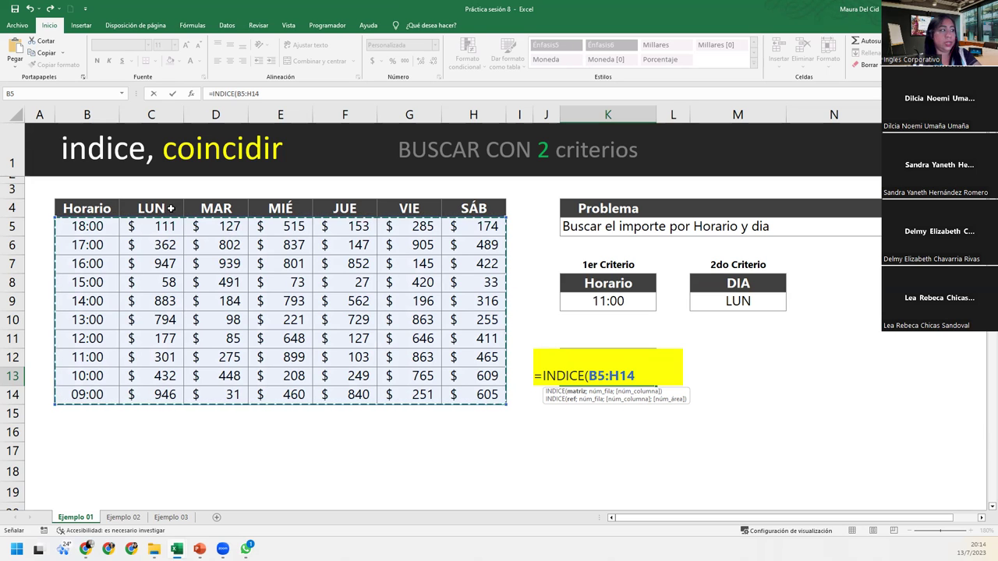
pyautogui.moveTo(147, 231)
pyautogui.mouseDown()
pyautogui.moveTo(430, 392)
pyautogui.moveTo(461, 395)
pyautogui.mouseUp()
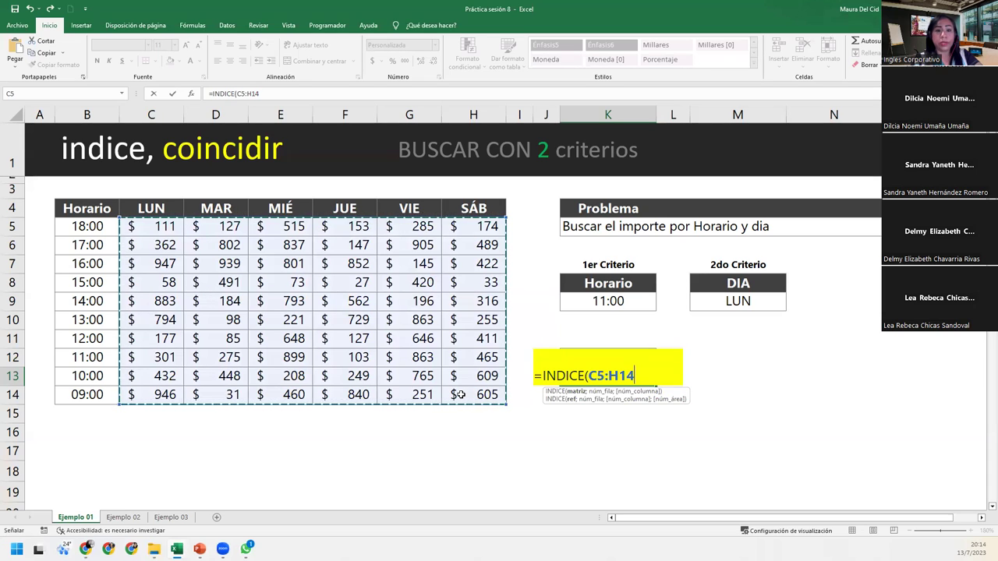
# Step: Add a semicolon after C5:H14 so the INDICE row argument comes next
pyautogui.write(';')
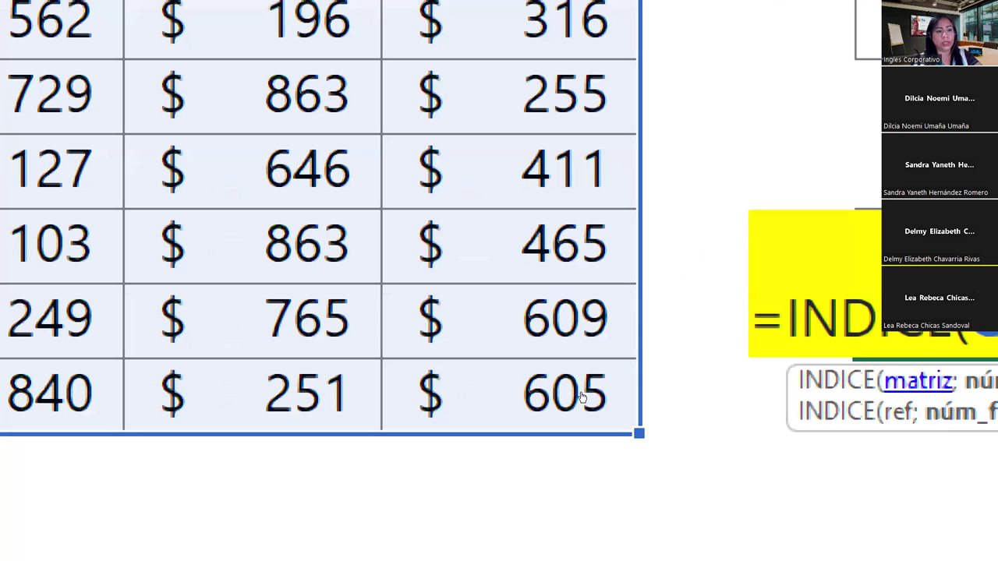
pyautogui.write(';')
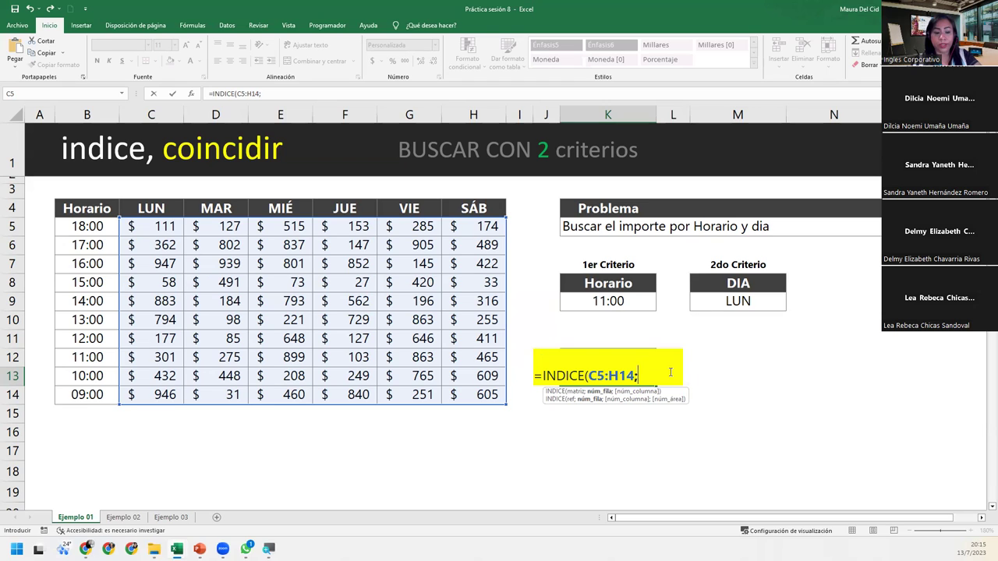
# Step: Type coincidir( as the nested row argument of the INDICE formula
pyautogui.write('co')
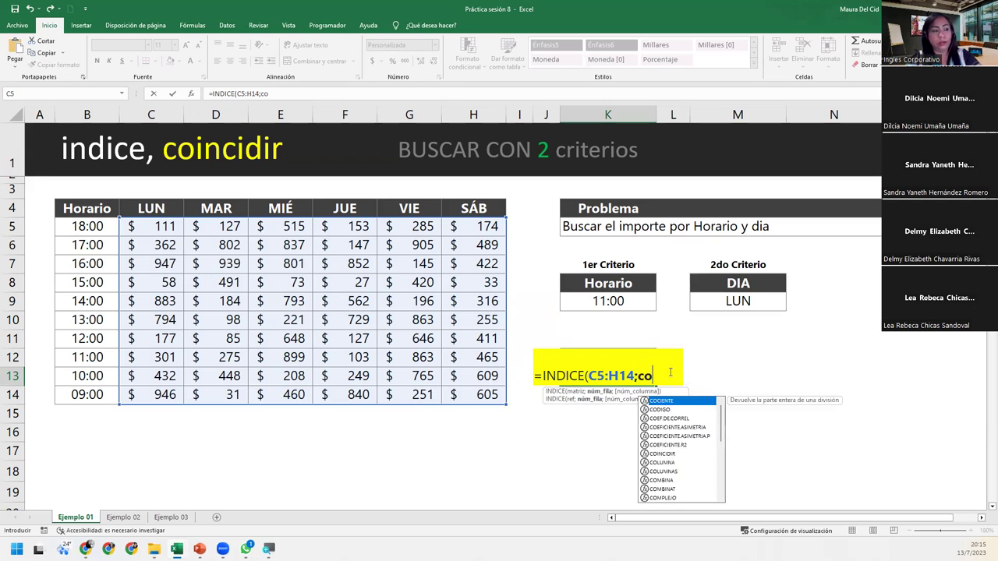
pyautogui.write('incidir(')
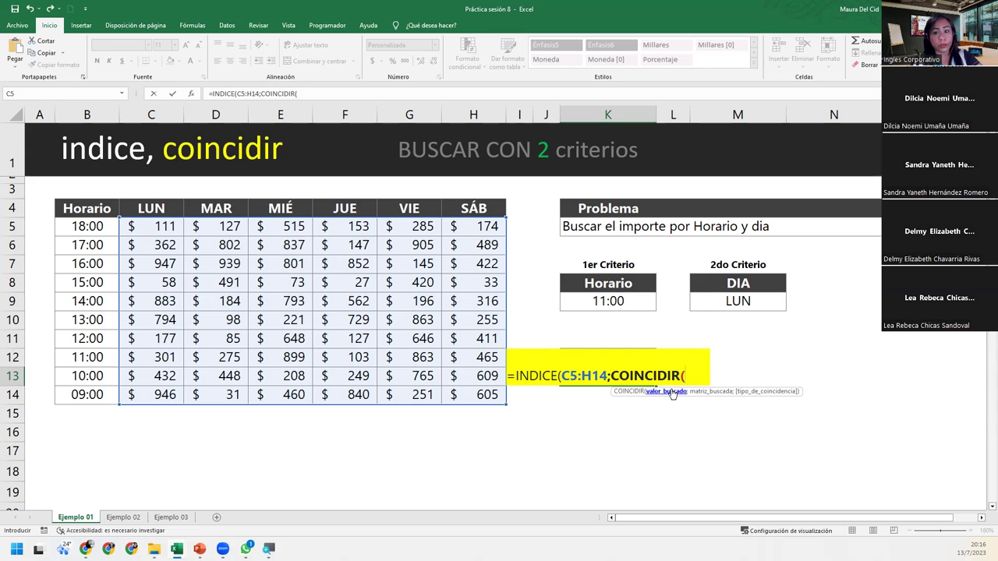
# Step: Give the nested COINCIDIR lookup value K9 and the Horario named range as lookup array
pyautogui.click(646, 305)
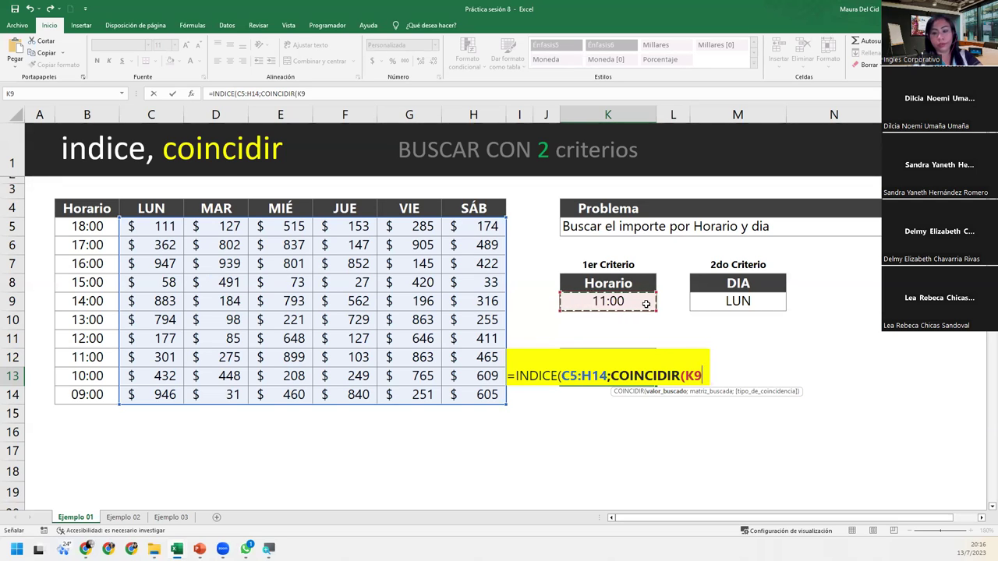
pyautogui.write(';')
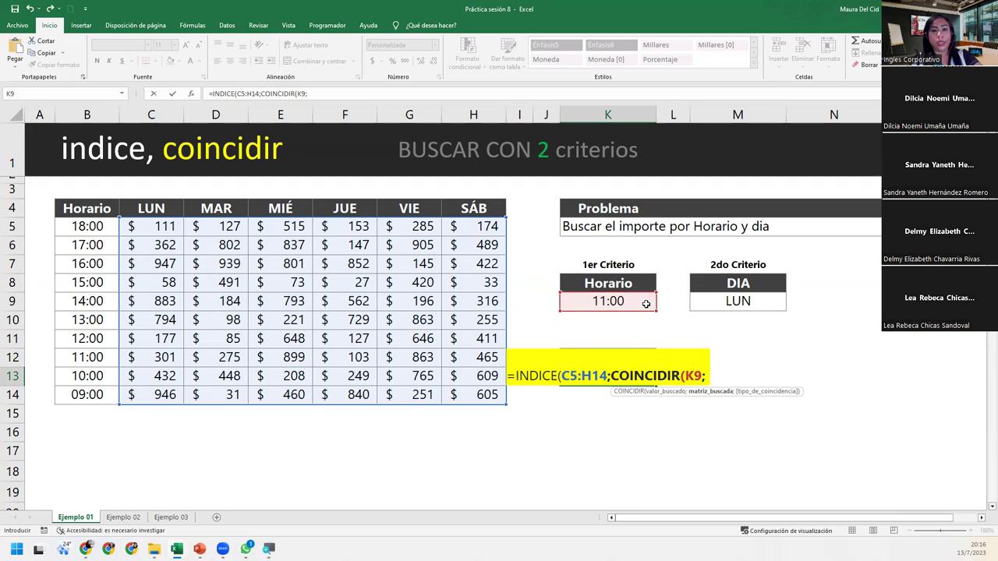
pyautogui.write('hot')
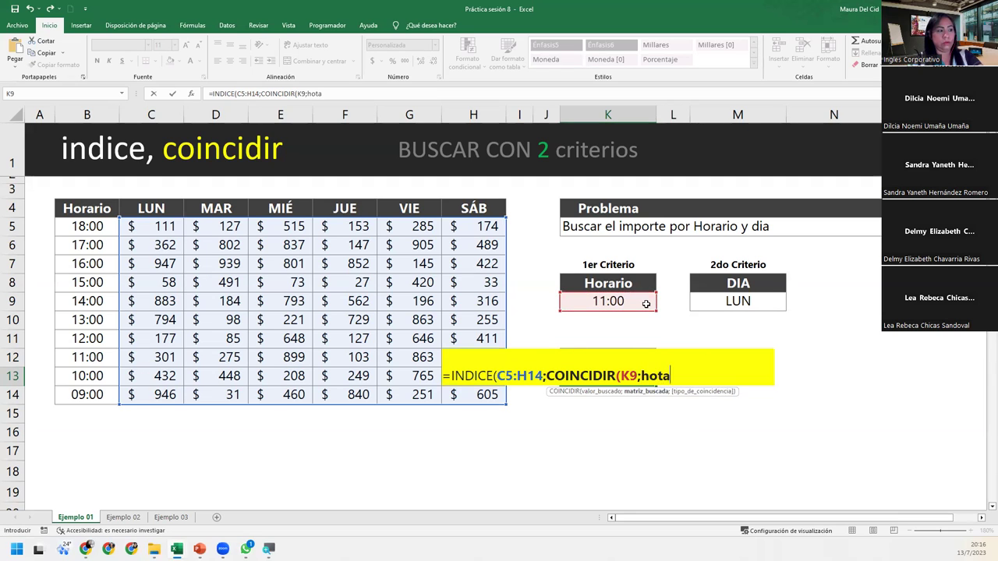
pyautogui.press('Return')
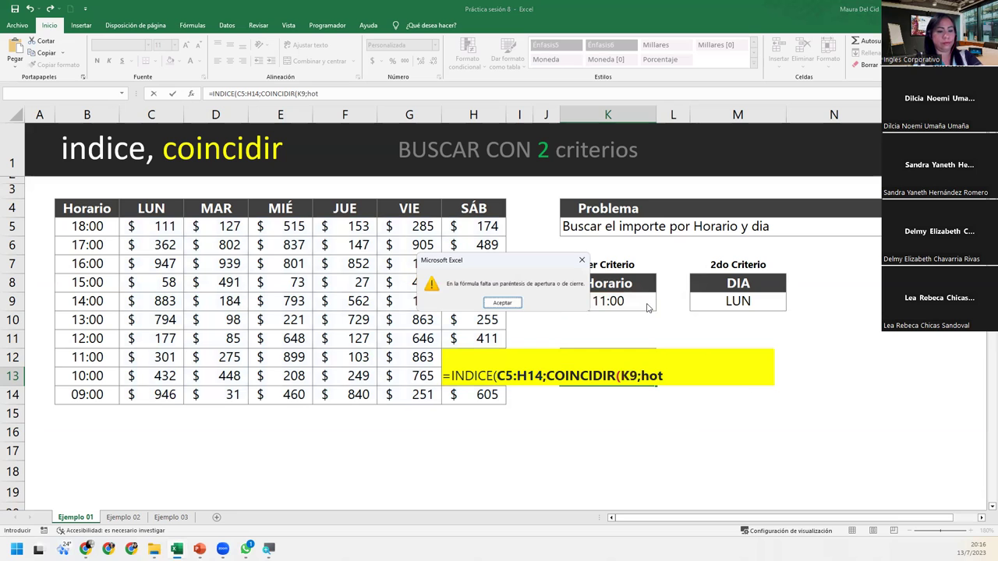
pyautogui.press('Return')
pyautogui.press('BackSpace')
pyautogui.write('horai')
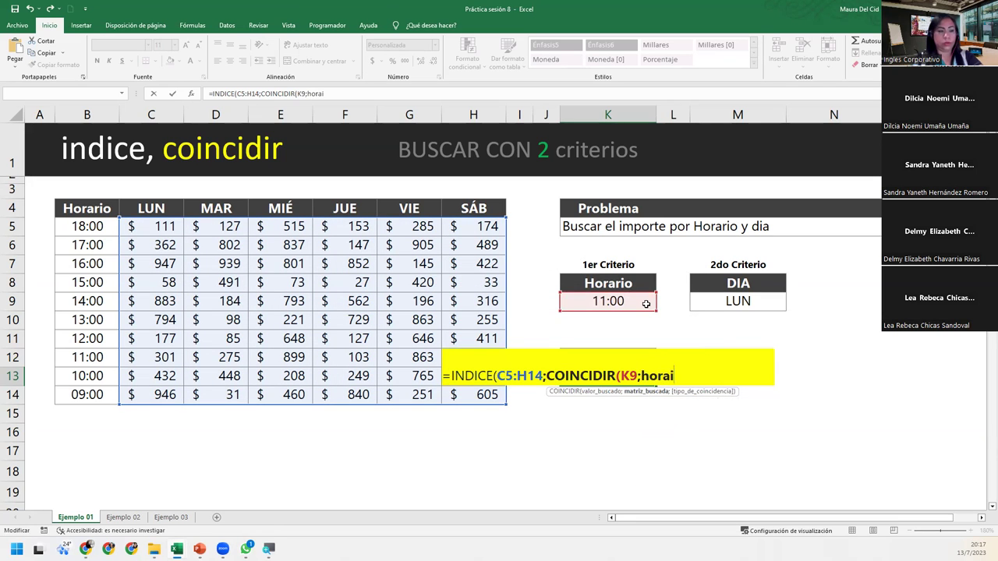
pyautogui.press('BackSpace')
pyautogui.press('Tab')
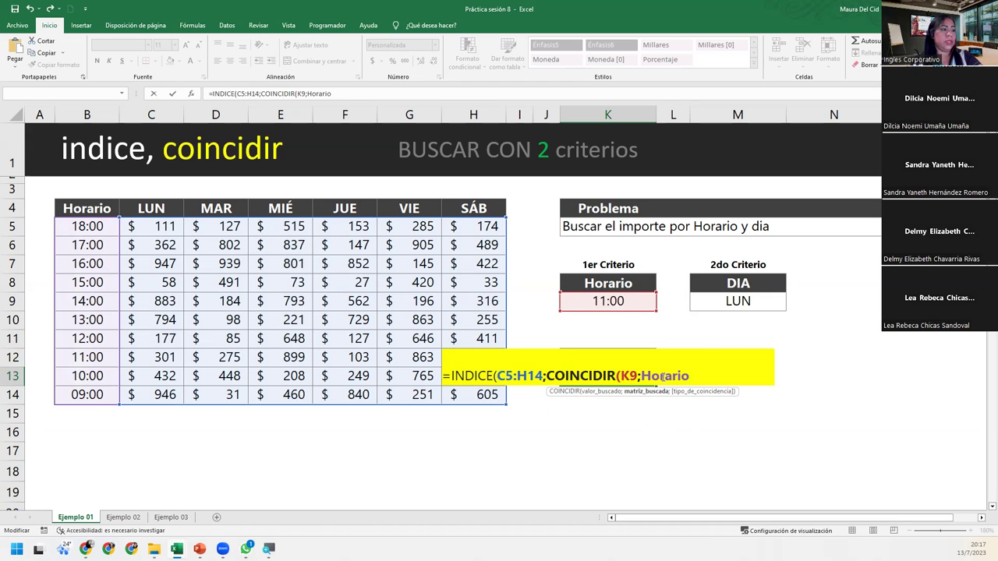
pyautogui.click(654, 392)
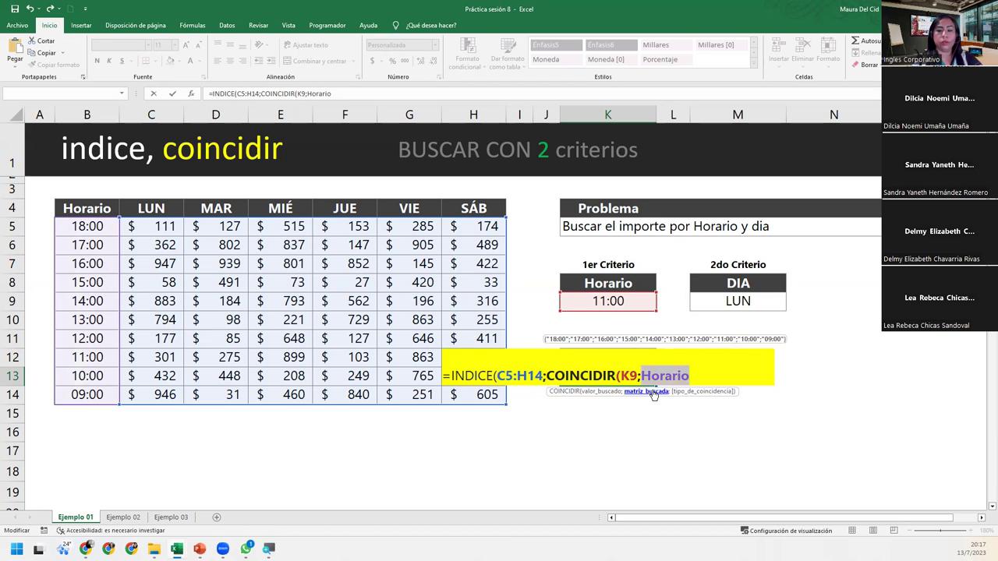
# Step: Reselect B5:B14 as the lookup range and close COINCIDIR with exact match 0, adding a separator
pyautogui.press('BackSpace')
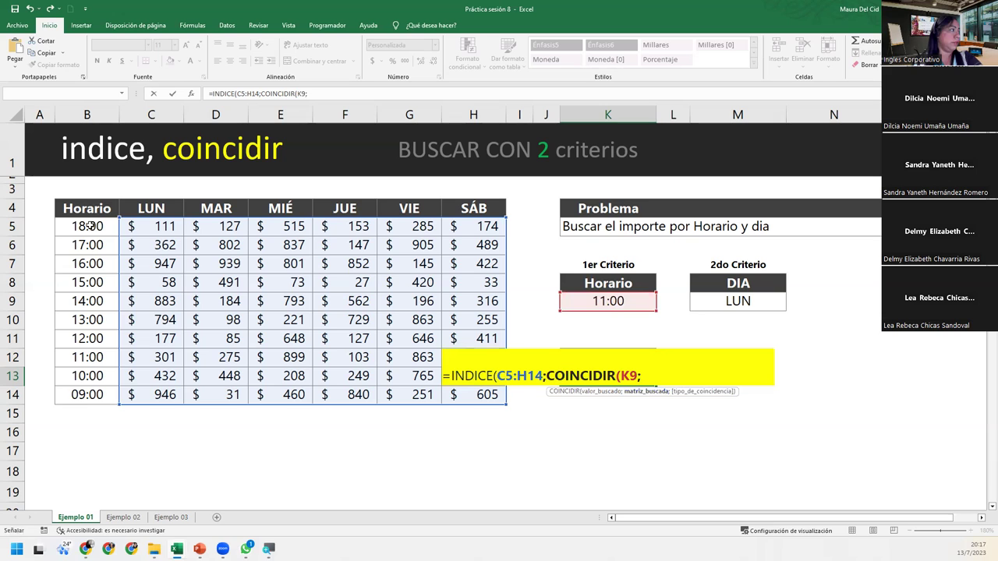
pyautogui.moveTo(89, 226); pyautogui.dragTo(100, 393)
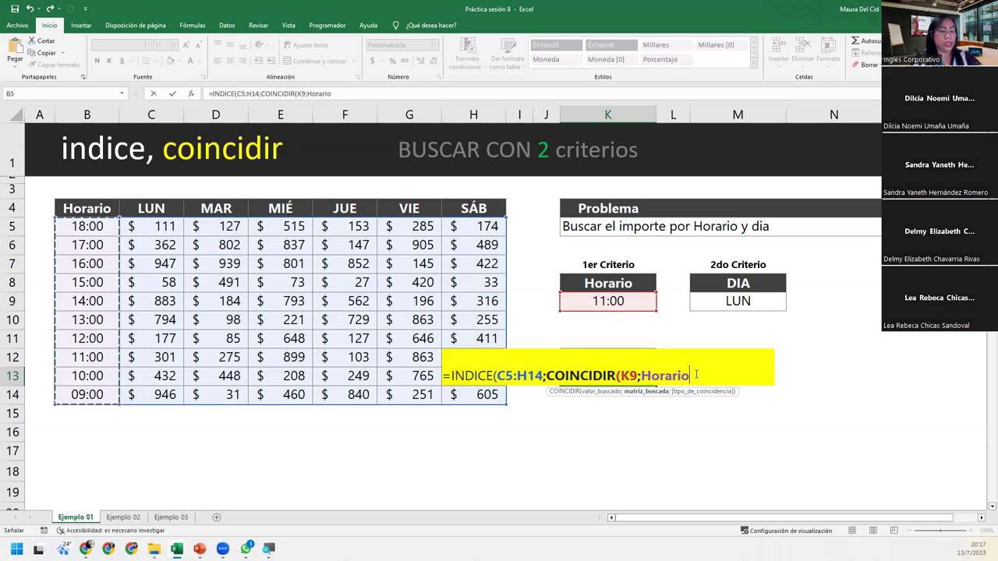
pyautogui.write(';')
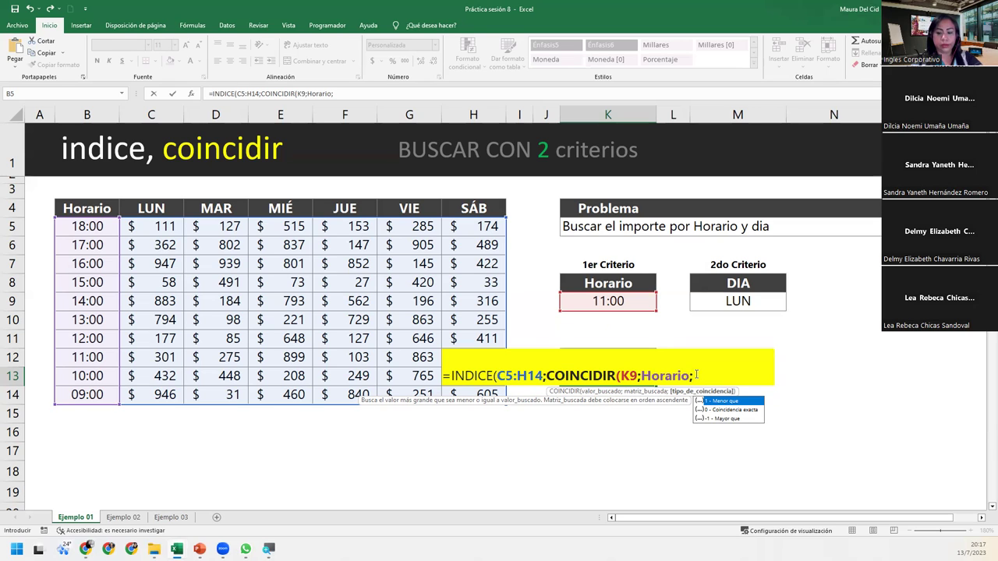
pyautogui.write('0)')
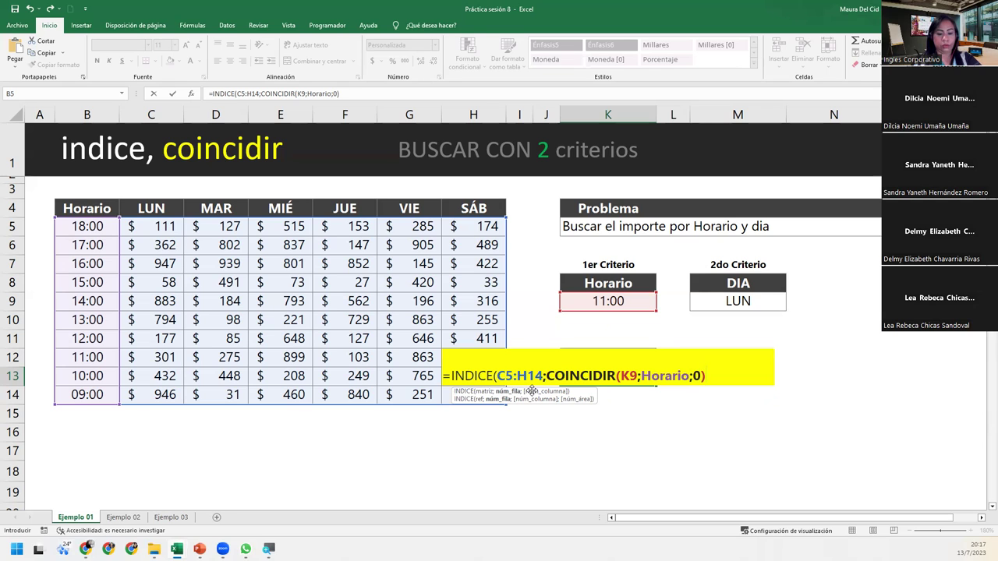
pyautogui.write(';')
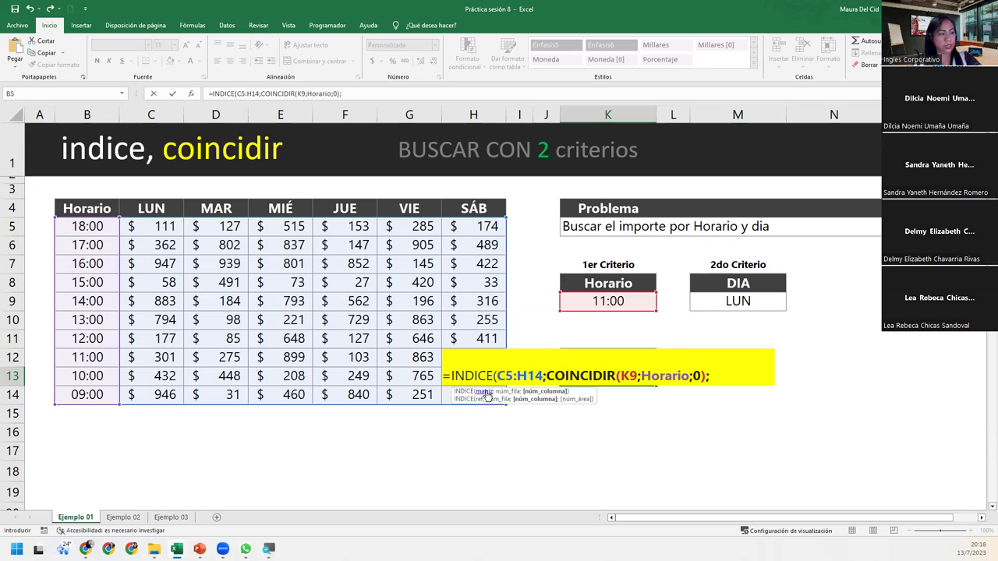
# Step: Check that the row COINCIDIR returns 8, then insert a second COINCIDIR( for the column argument
pyautogui.click(485, 392)
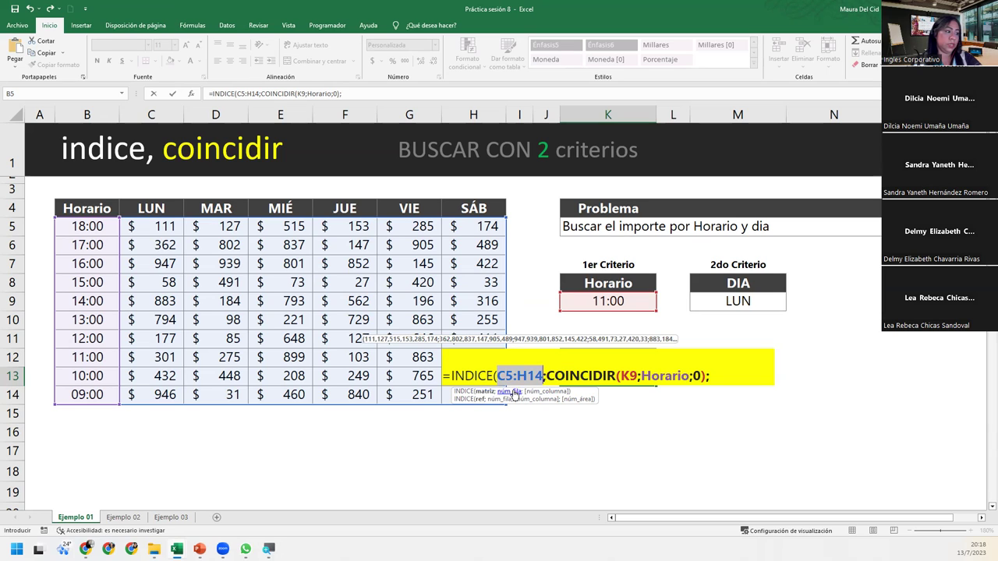
pyautogui.click(510, 391)
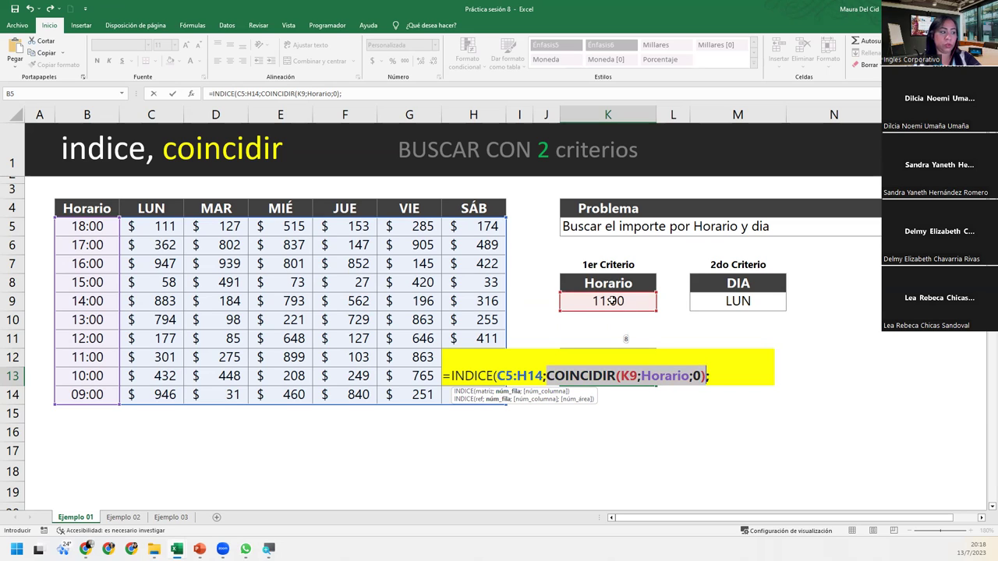
pyautogui.click(558, 392)
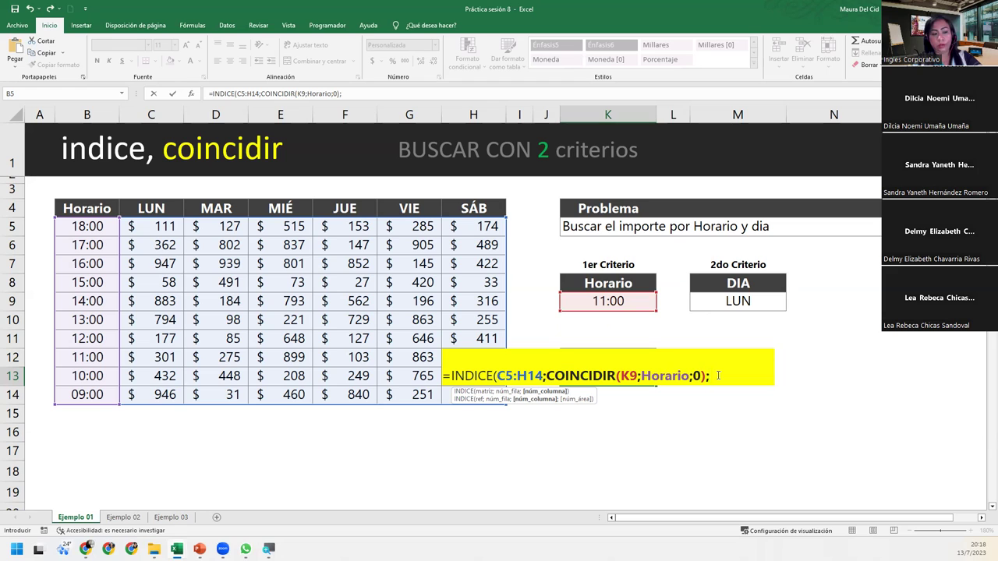
pyautogui.write('coinc')
pyautogui.press('Tab')
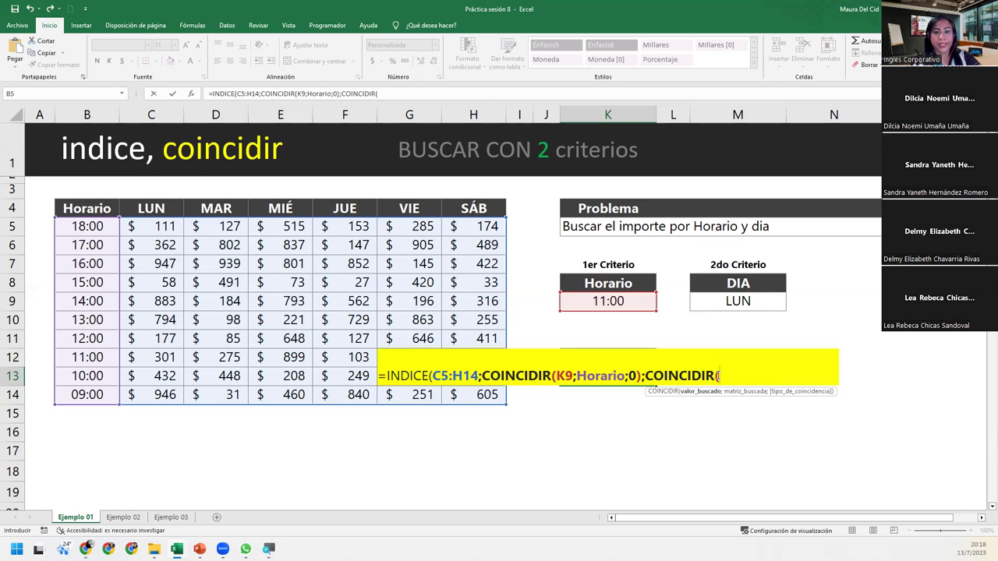
# Step: Complete the K13 formula with COINCIDIR(M9;Días;0) and enter it, so Importe returns $ 301
pyautogui.click(758, 300)
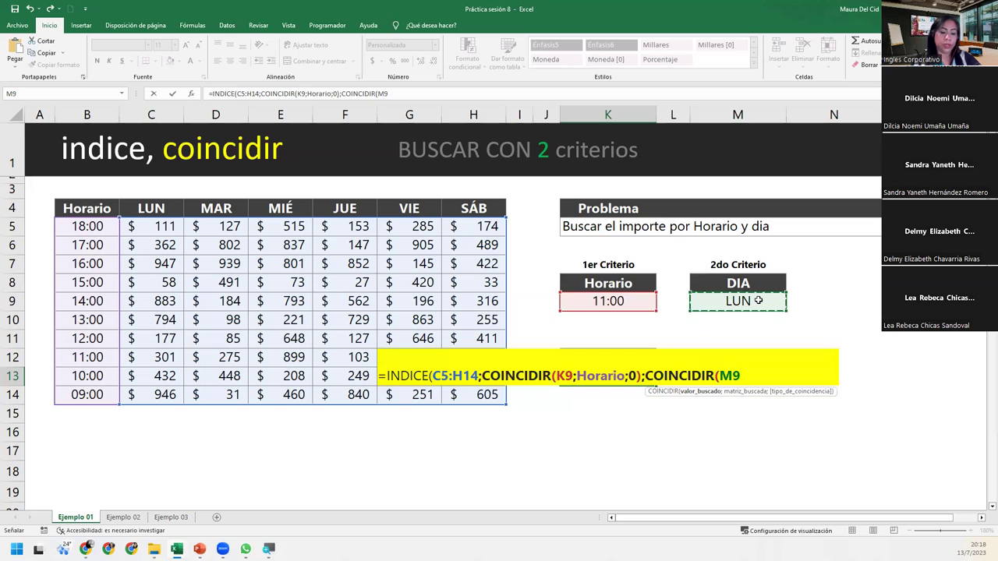
pyautogui.write(';')
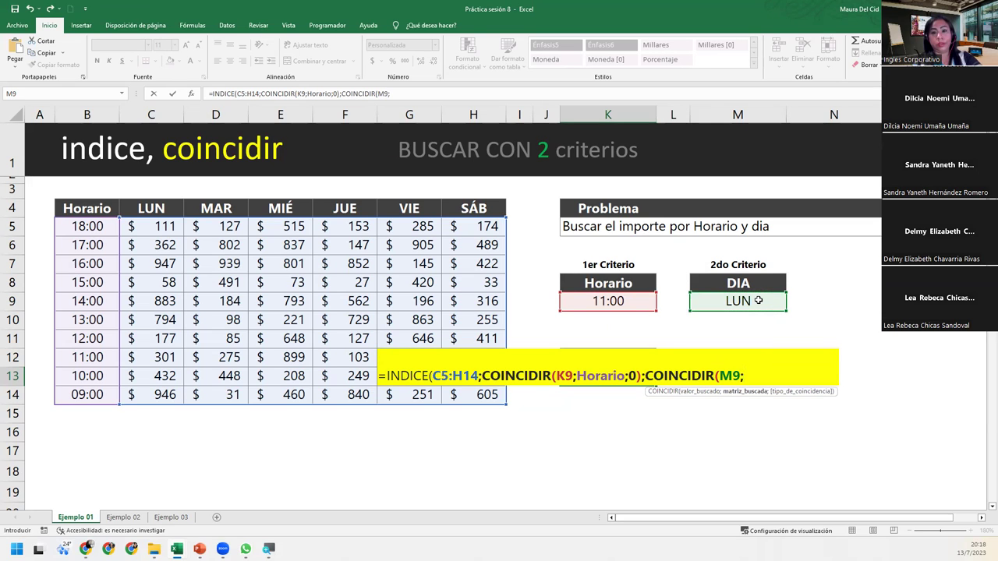
pyautogui.write('día')
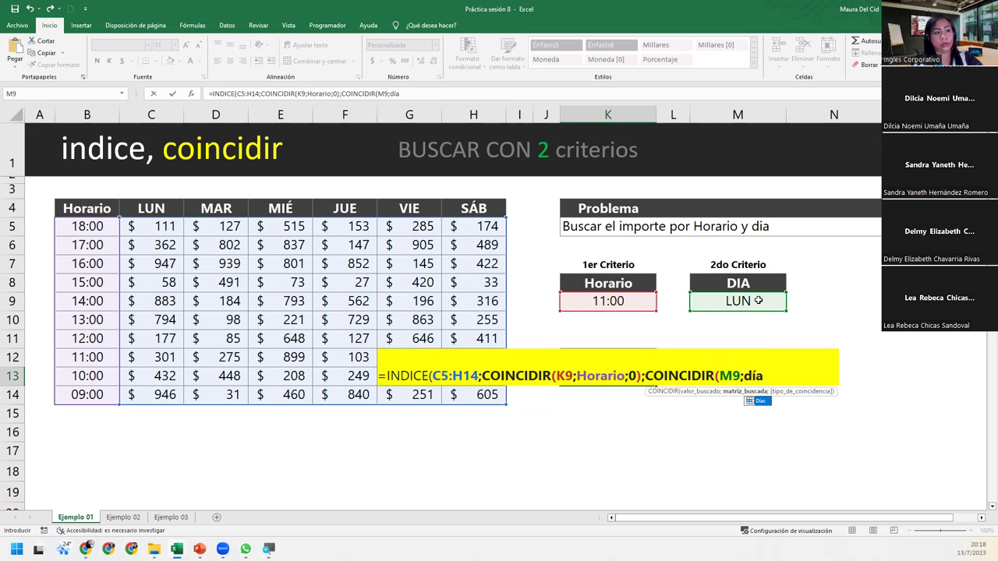
pyautogui.press('Tab')
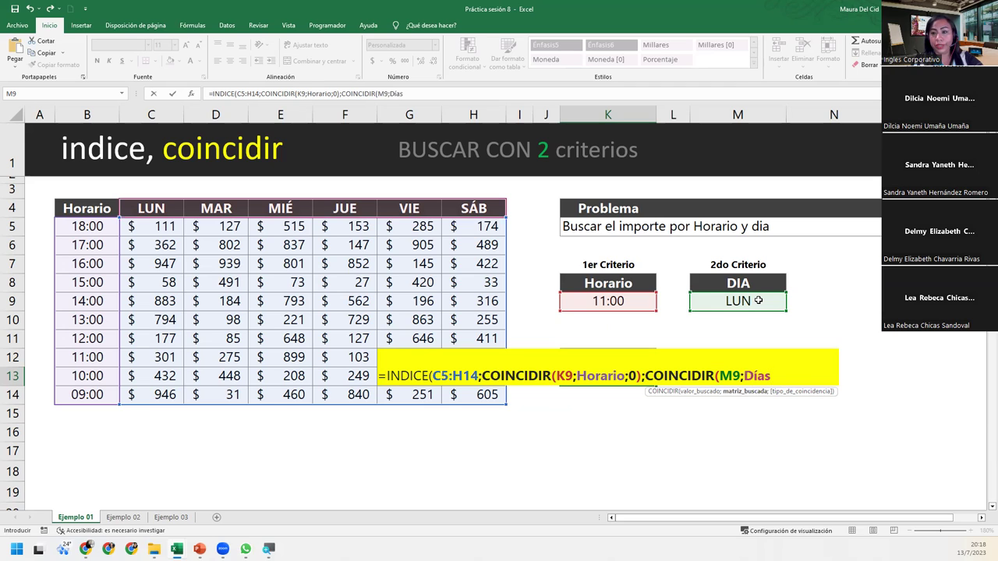
pyautogui.write(';0')
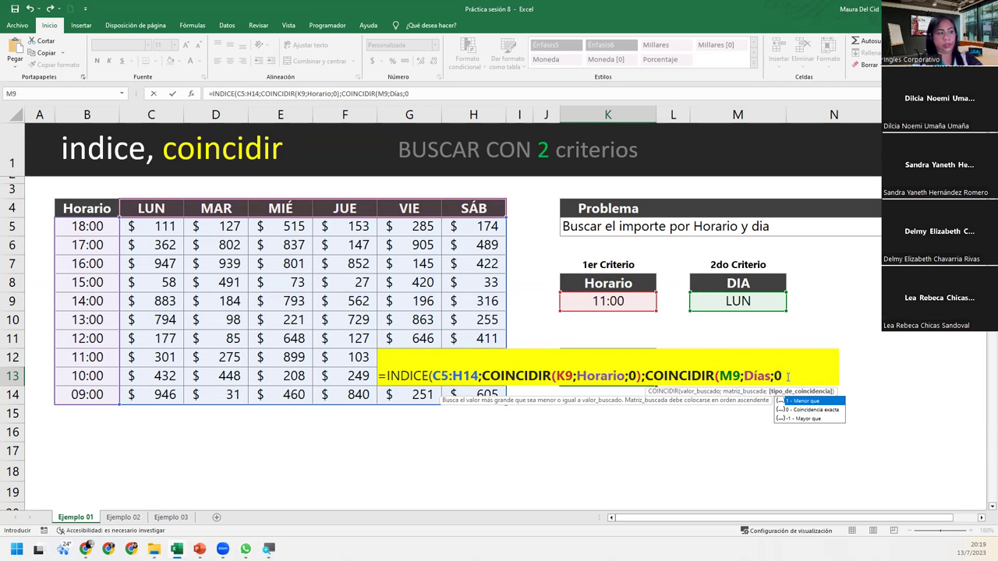
pyautogui.write('))')
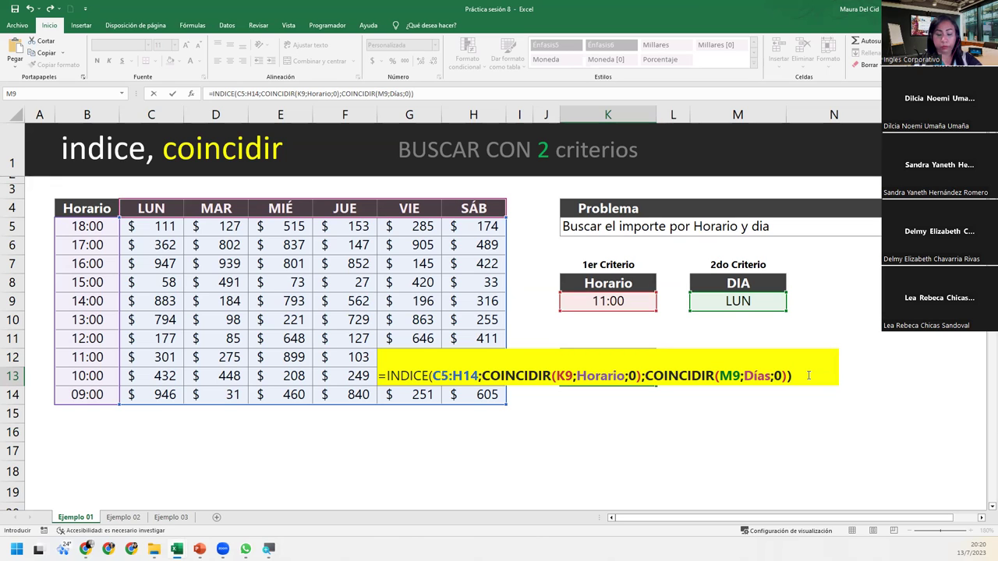
pyautogui.press('Return')
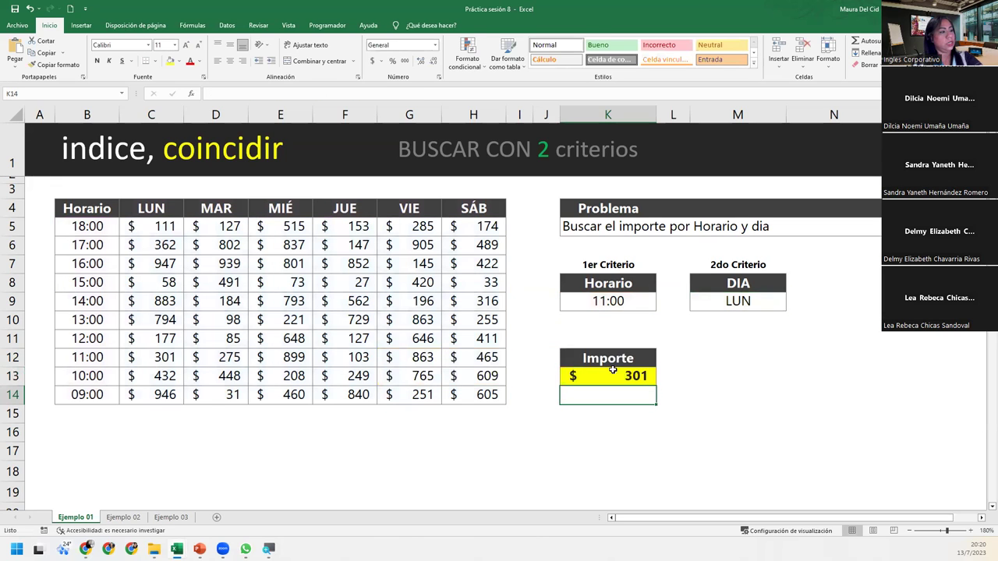
# Step: Highlight the 11:00 row and LUN column to show they intersect at 301
pyautogui.click(598, 373)
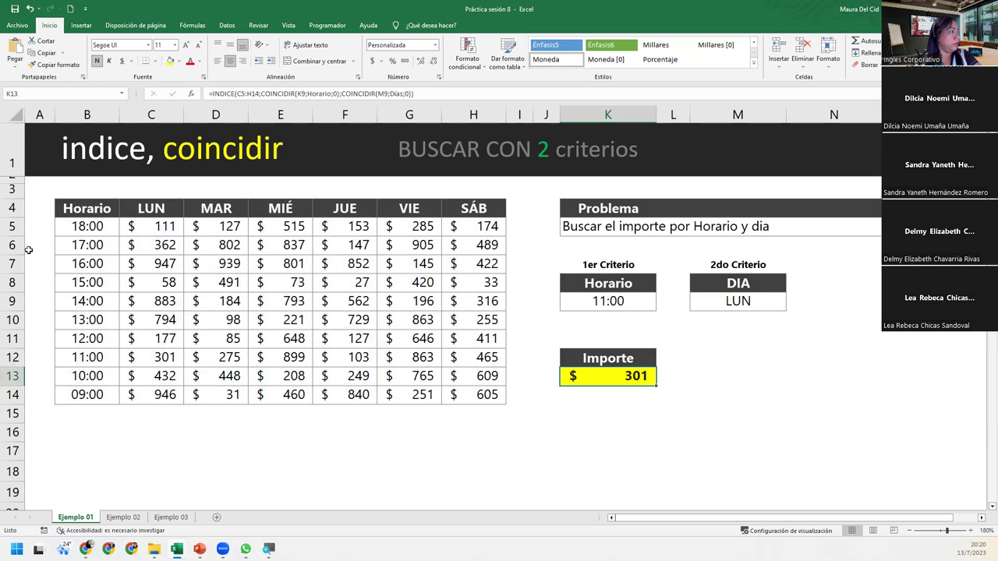
pyautogui.click(13, 357)
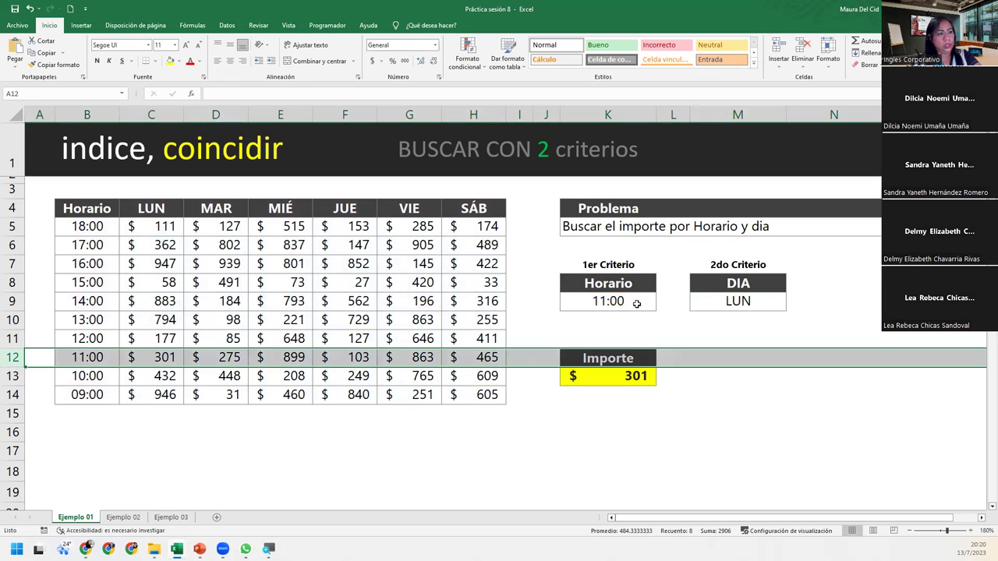
pyautogui.click(131, 111)
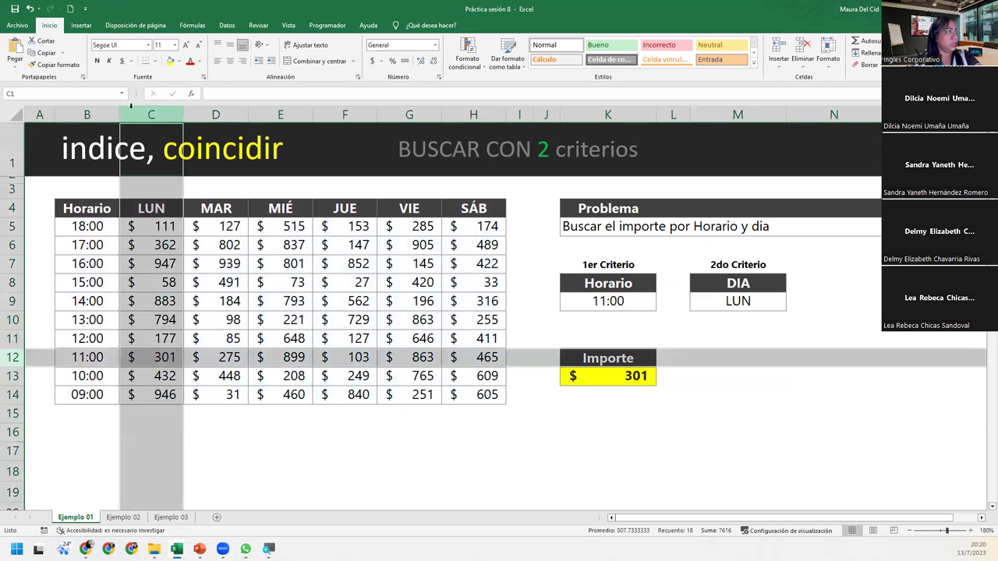
pyautogui.keyDown('ctrl'); pyautogui.click(155, 352); pyautogui.keyUp('ctrl')
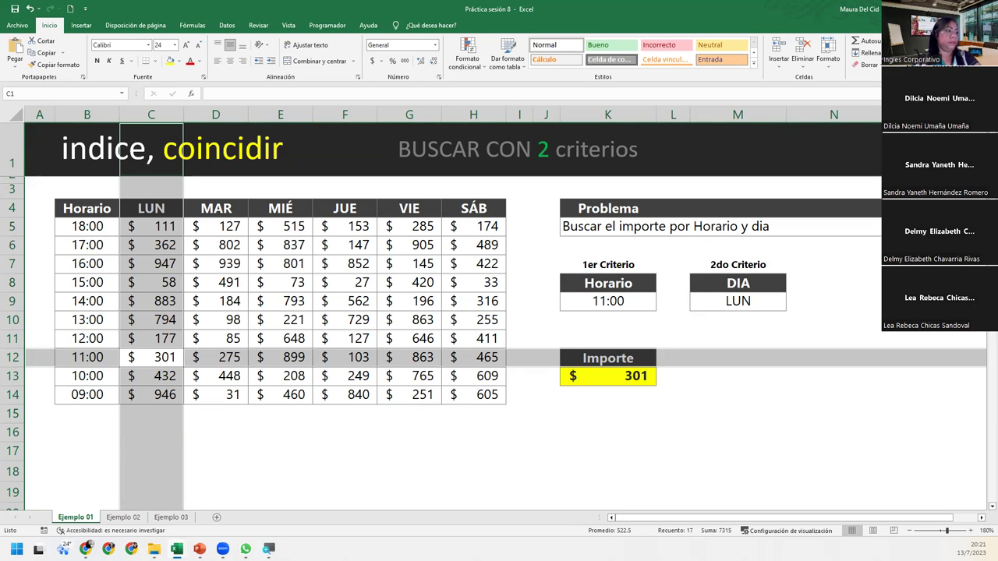
# Step: Open the K13 Importe lookup formula for review
pyautogui.click(595, 376)
pyautogui.doubleClick(595, 376)
pyautogui.click(835, 374)
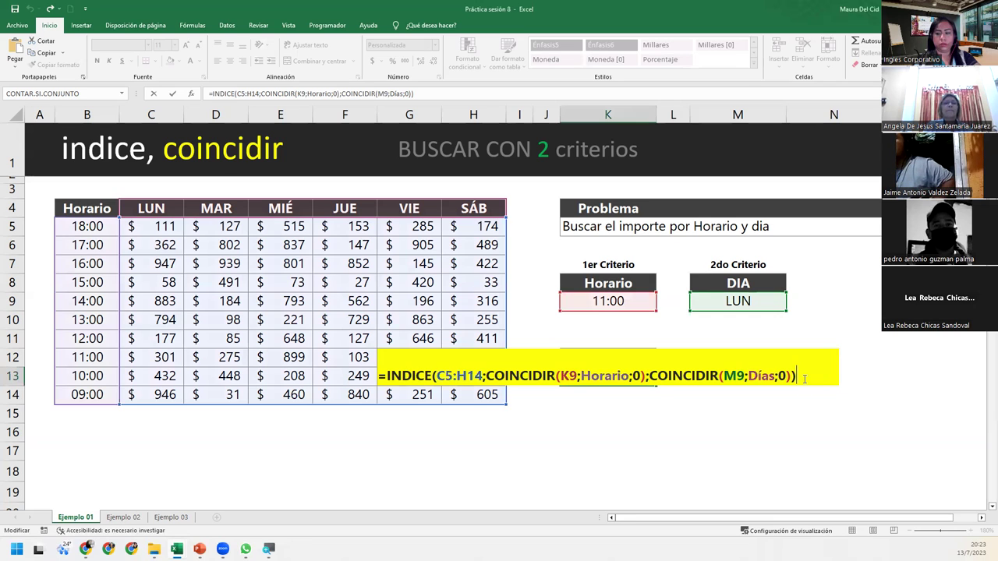
# Step: Leave the K13 formula unchanged at $ 301 and select the Horario cell K9
pyautogui.press('Return')
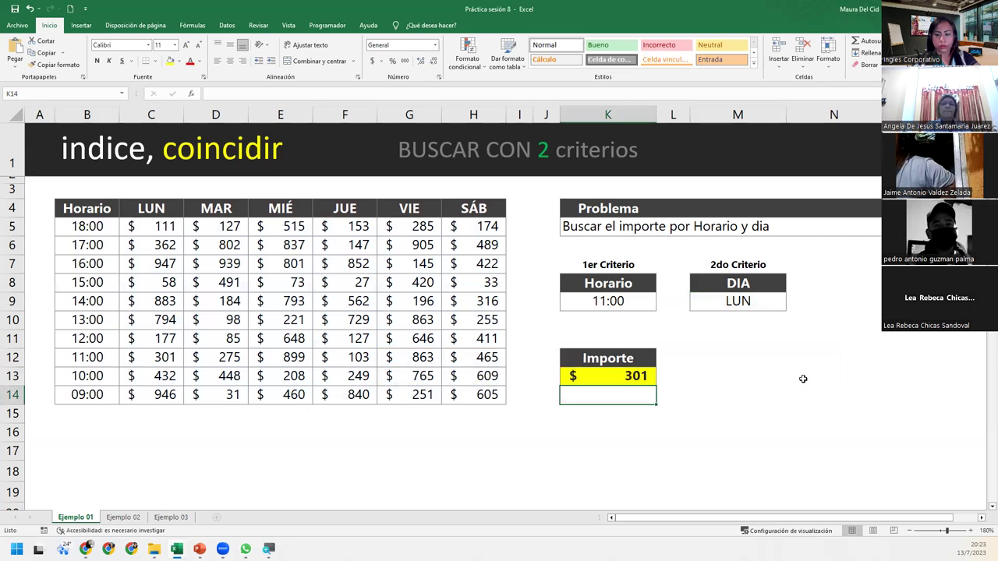
pyautogui.press('Up')
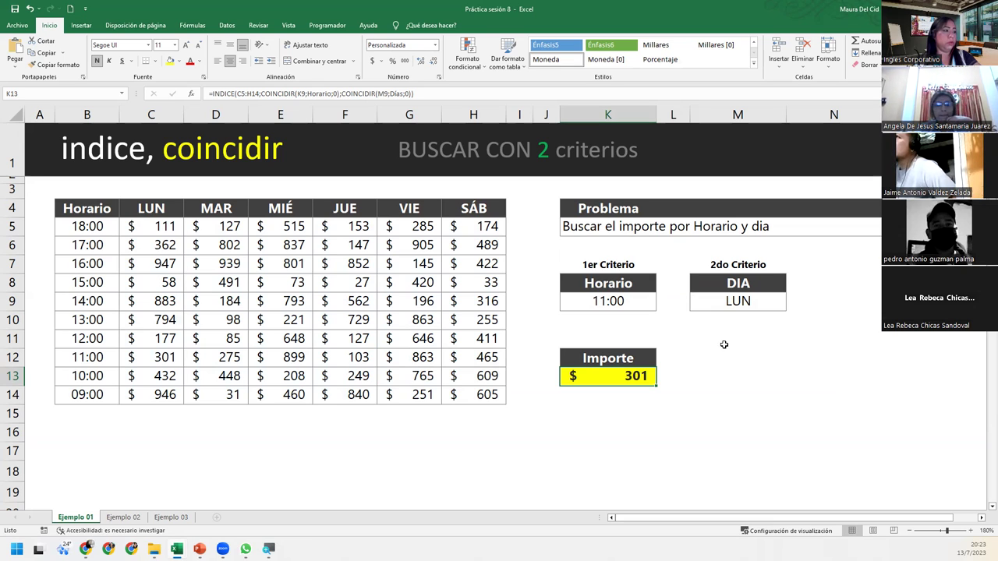
pyautogui.click(650, 309)
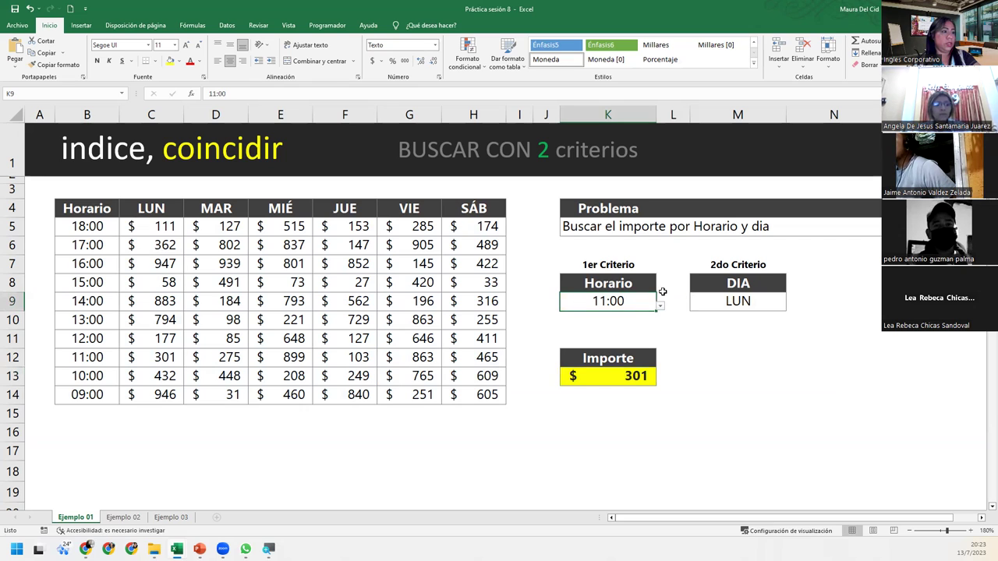
# Step: Change the criteria to 14:00 and JUE, giving $ 562, then move to the Ejemplo 02 sheet
pyautogui.click(660, 307)
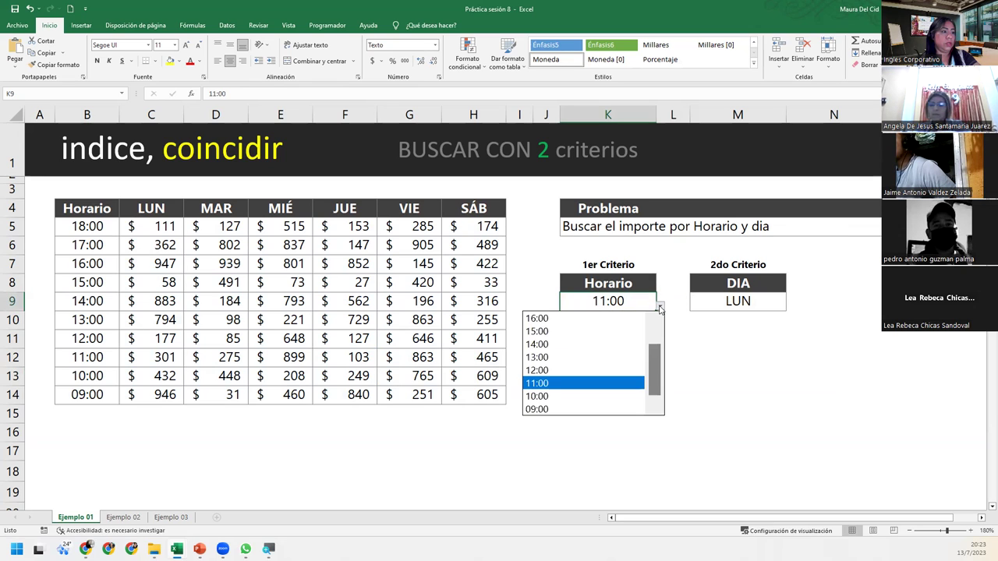
pyautogui.click(568, 344)
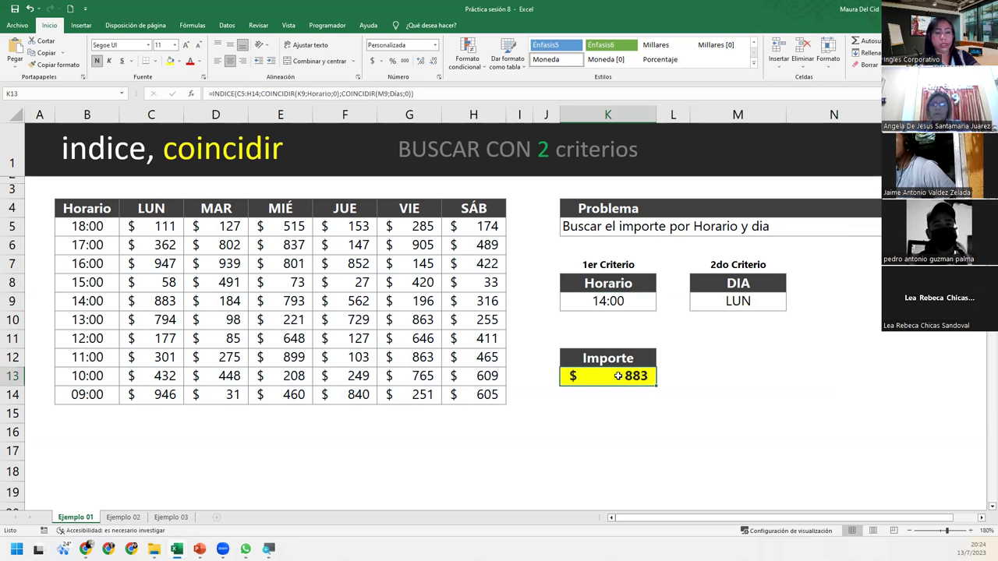
pyautogui.click(779, 303)
pyautogui.click(790, 306)
pyautogui.click(728, 351)
pyautogui.click(652, 376)
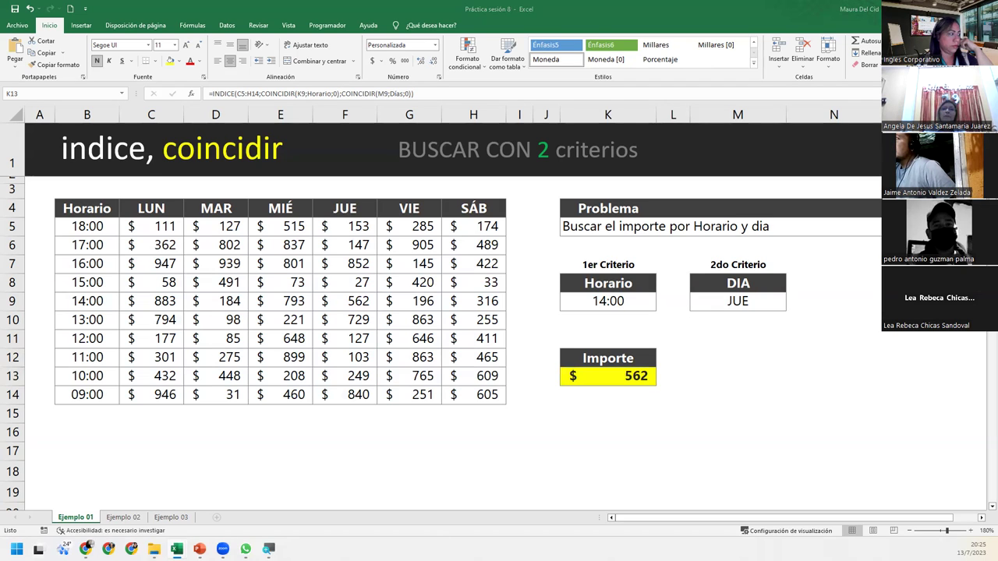
pyautogui.click(129, 521)
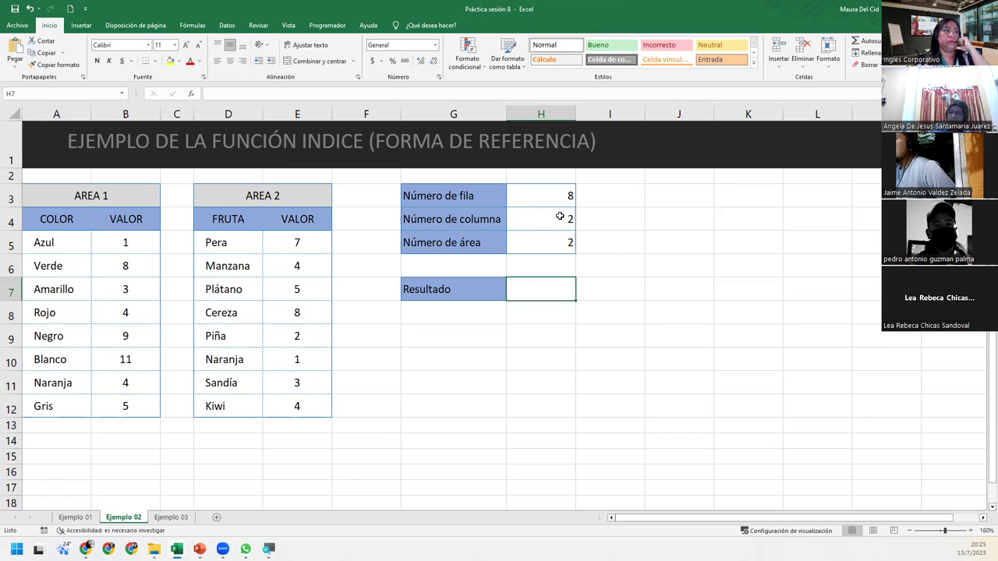
pyautogui.click(553, 192)
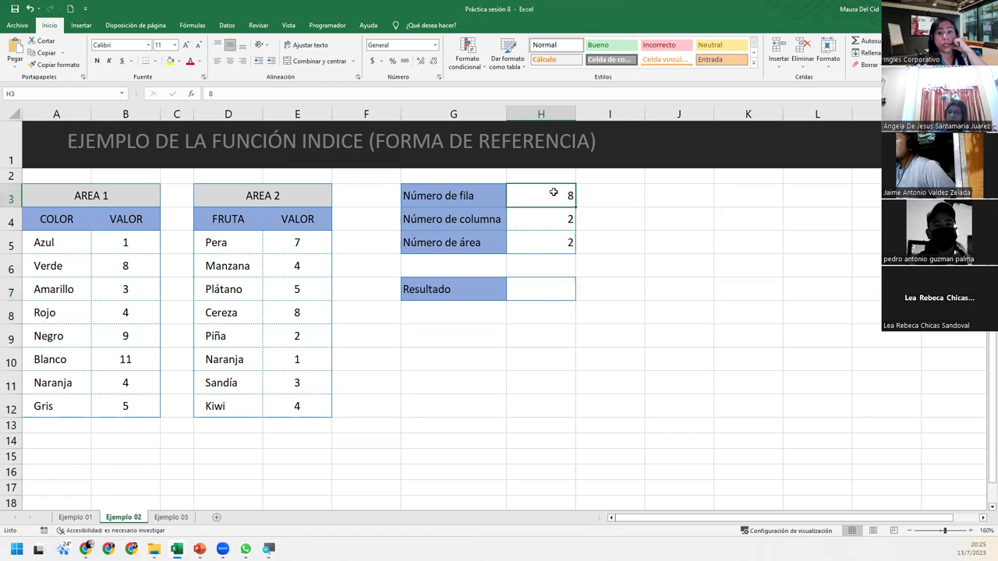
pyautogui.click(557, 215)
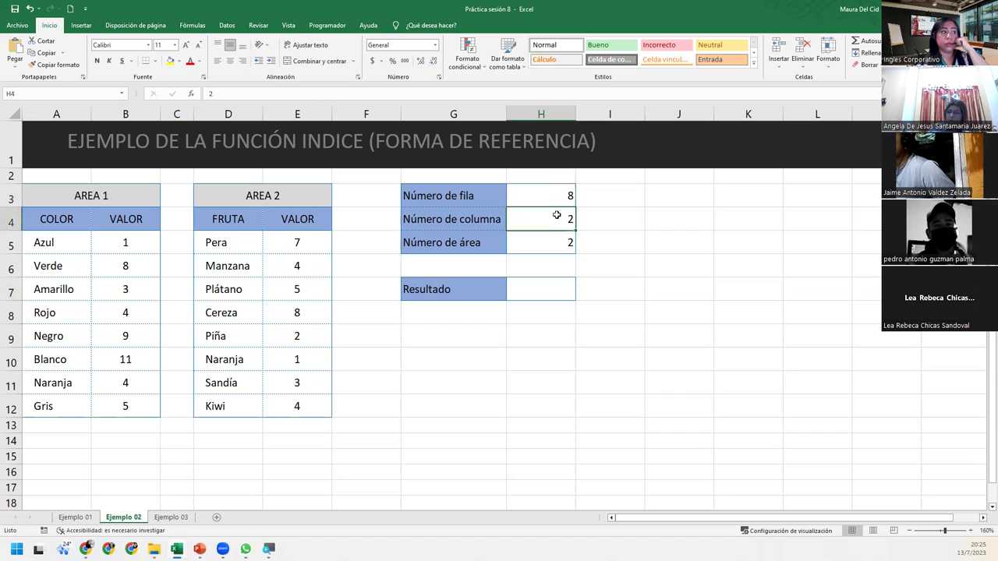
pyautogui.click(549, 238)
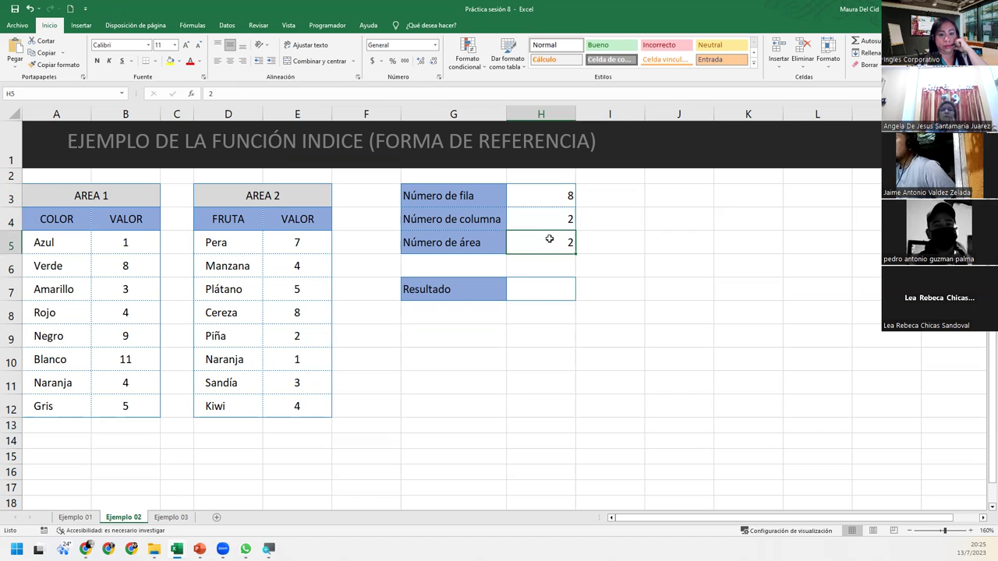
pyautogui.moveTo(546, 196); pyautogui.dragTo(545, 242)
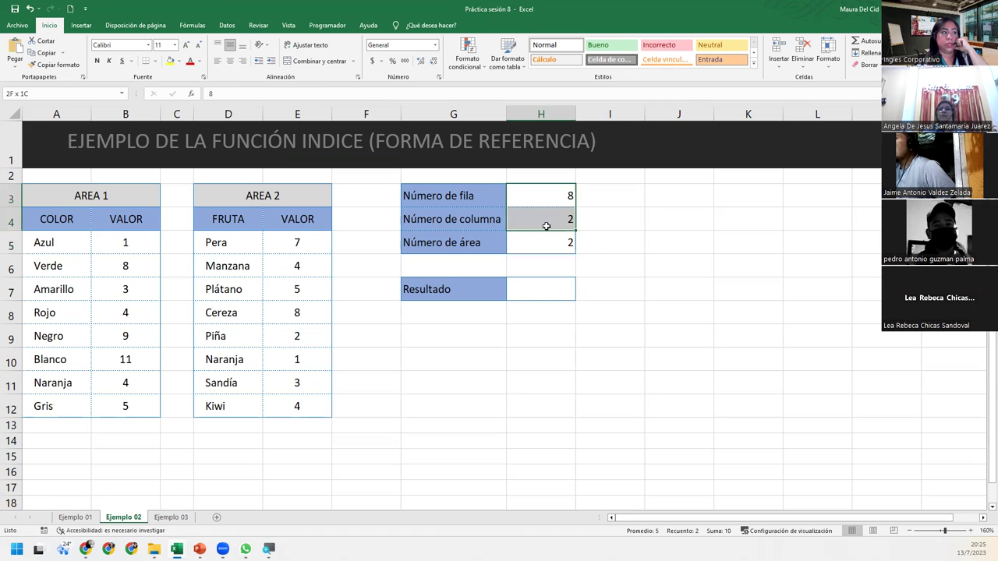
pyautogui.click(544, 287)
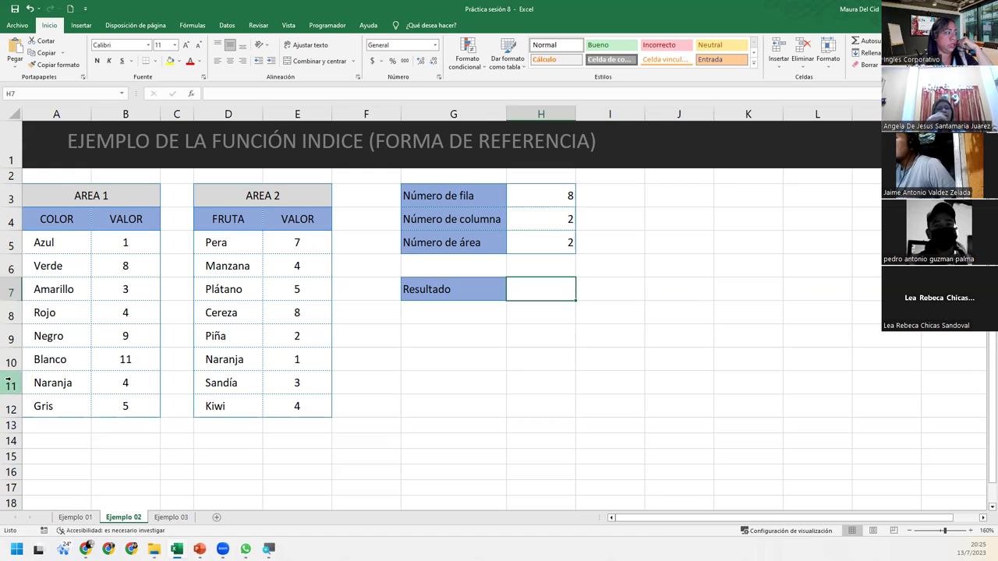
pyautogui.click(9, 379)
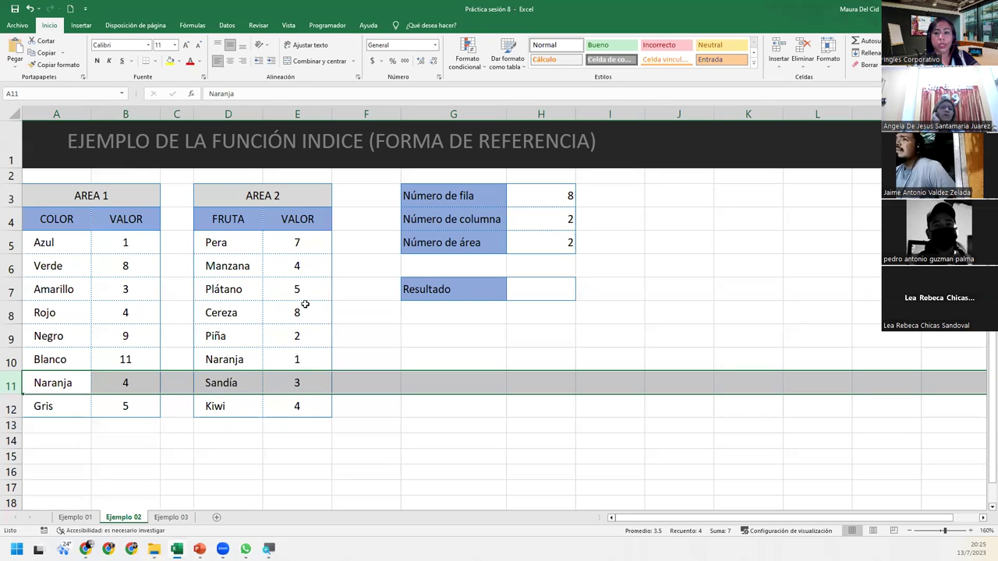
pyautogui.click(312, 114)
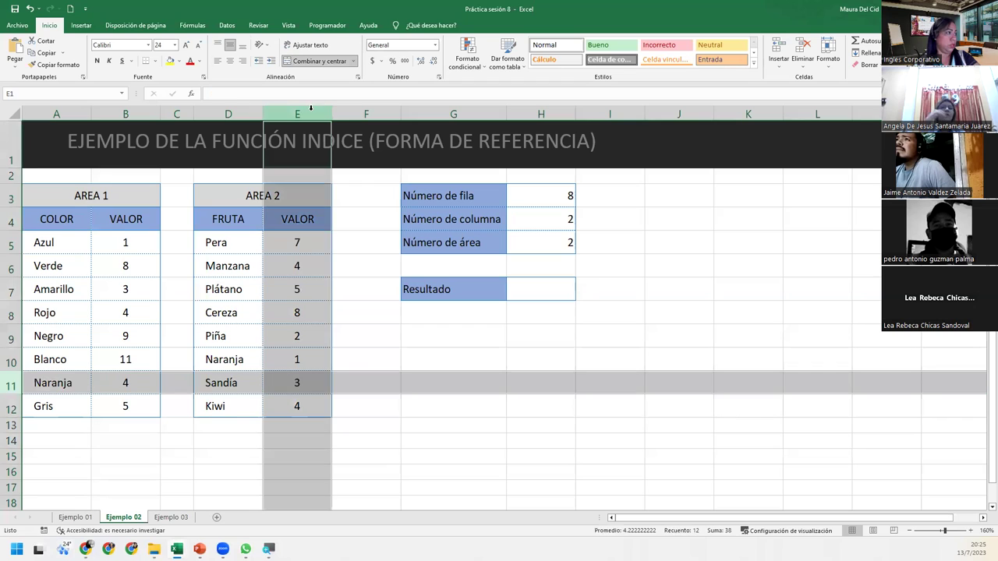
pyautogui.keyDown('ctrl'); pyautogui.click(312, 381); pyautogui.keyUp('ctrl')
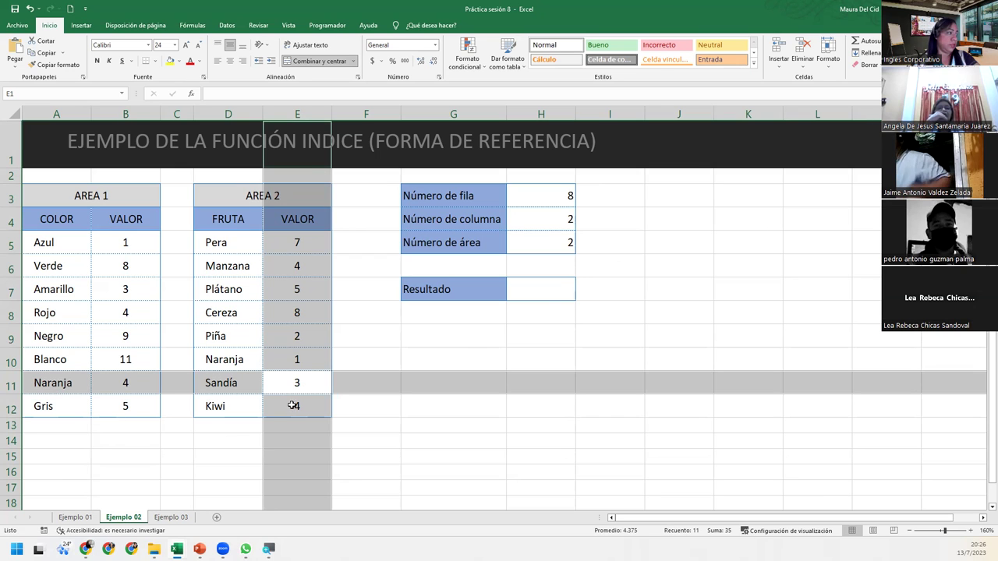
pyautogui.click(525, 287)
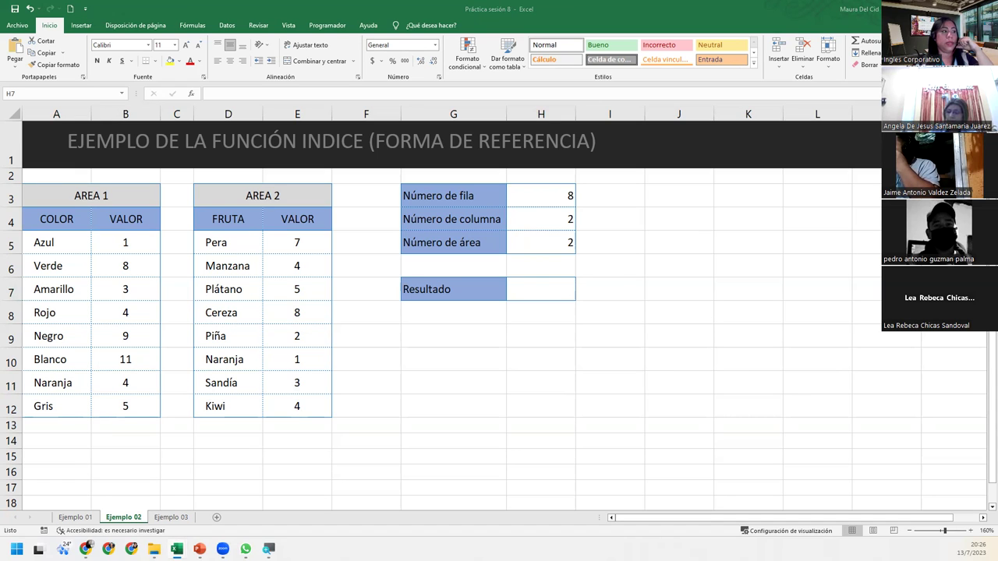
# Step: Begin an INDICE formula in the Resultado cell H7 using autocomplete
pyautogui.click(529, 288)
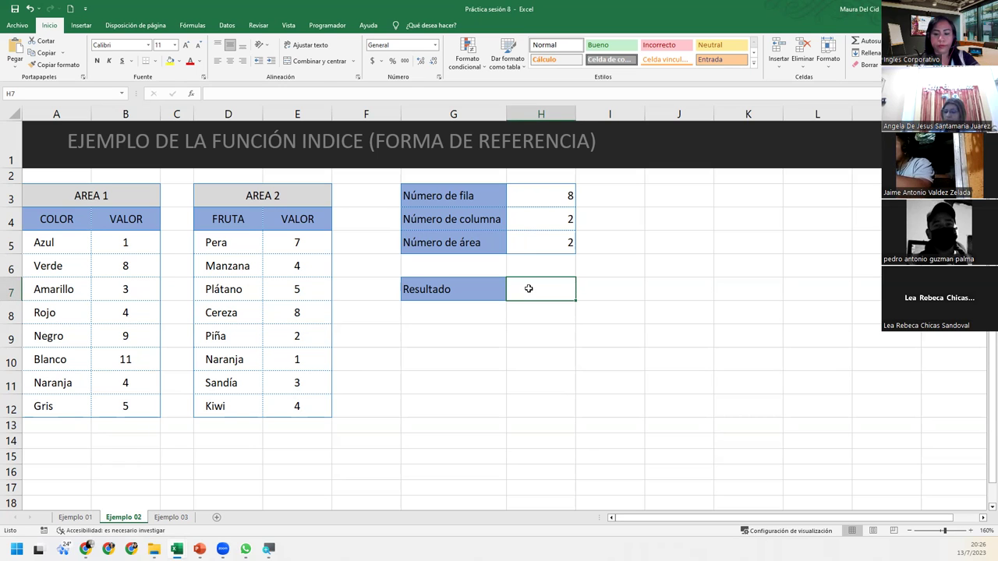
pyautogui.write('=indi')
pyautogui.press('Tab')
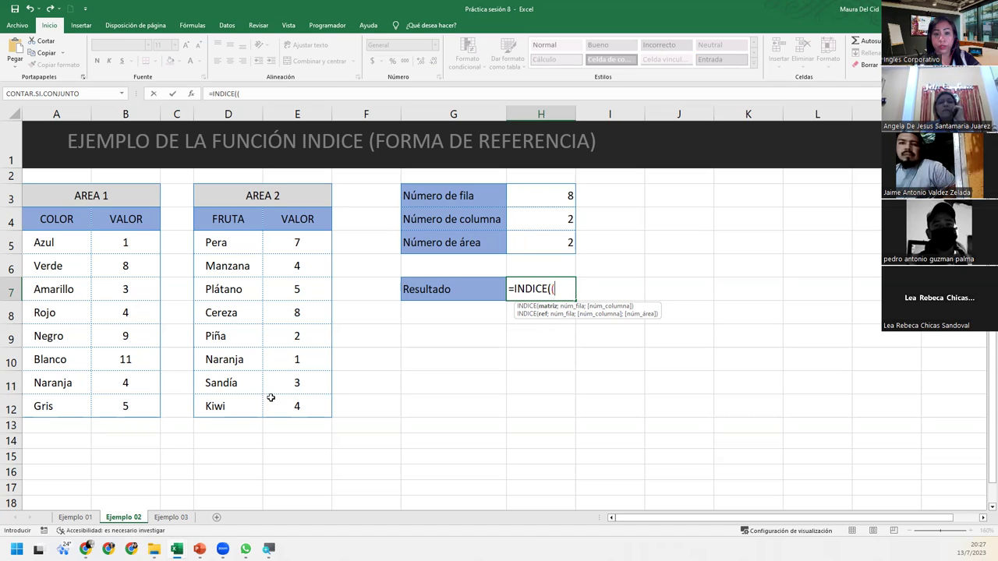
# Step: Group A4:B12 and D4:E12 together as the INDICE reference argument
pyautogui.moveTo(52, 216)
pyautogui.mouseDown()
pyautogui.moveTo(141, 323)
pyautogui.moveTo(146, 410)
pyautogui.mouseUp()
pyautogui.write(';')
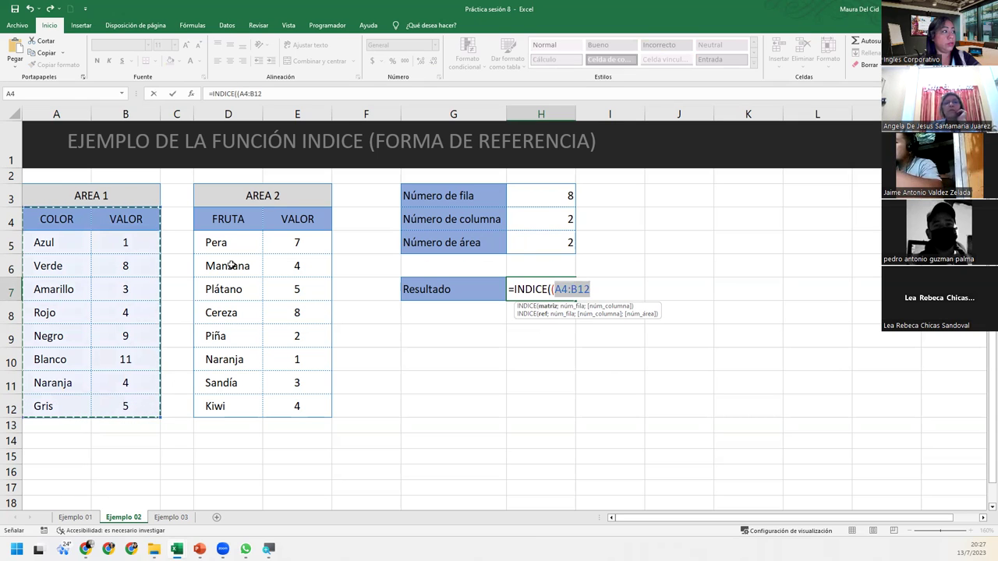
pyautogui.click(226, 222)
pyautogui.moveTo(266, 231)
pyautogui.mouseDown()
pyautogui.moveTo(315, 334)
pyautogui.moveTo(315, 408)
pyautogui.mouseUp()
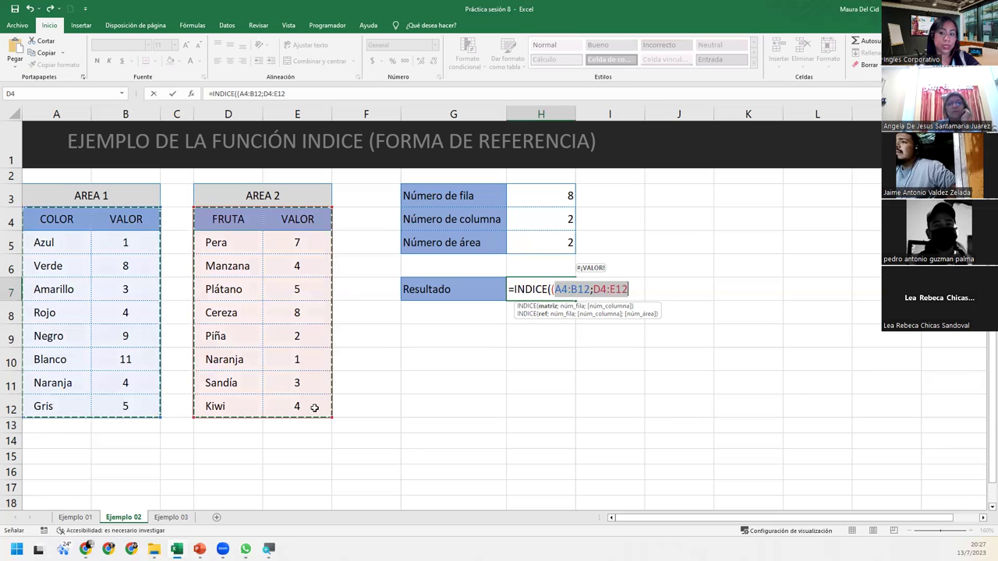
pyautogui.moveTo(74, 220)
pyautogui.mouseDown()
pyautogui.moveTo(125, 358)
pyautogui.moveTo(128, 408)
pyautogui.mouseUp()
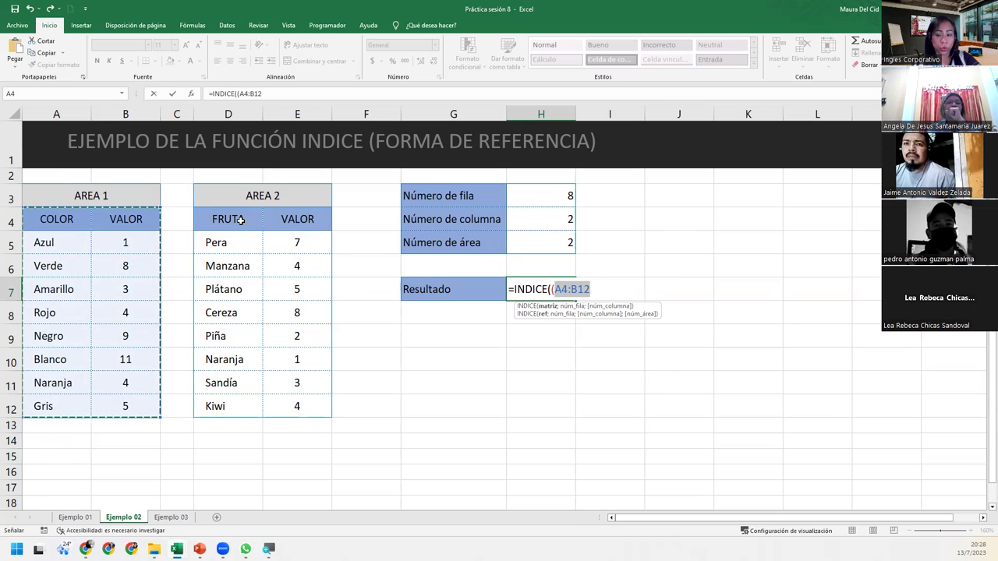
pyautogui.write(';')
pyautogui.moveTo(241, 220); pyautogui.dragTo(295, 407)
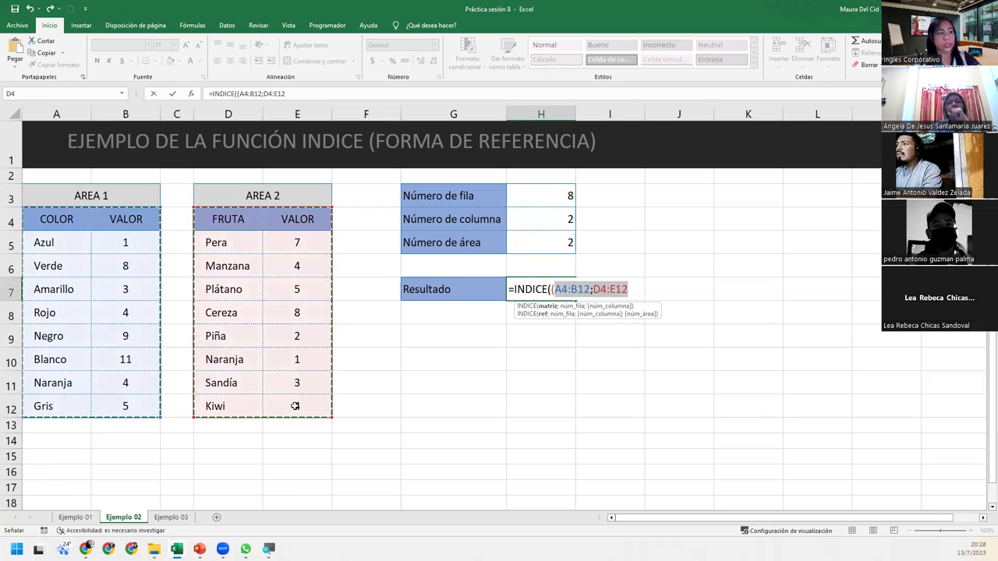
pyautogui.write(')')
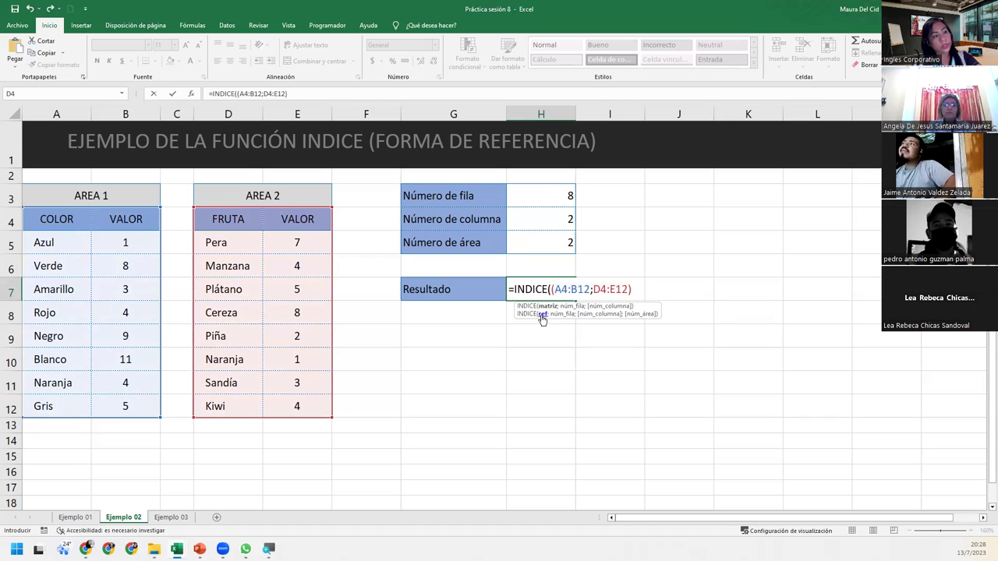
# Step: Add H3, H4 and H5 as the row, column and area arguments and close the formula
pyautogui.write(';')
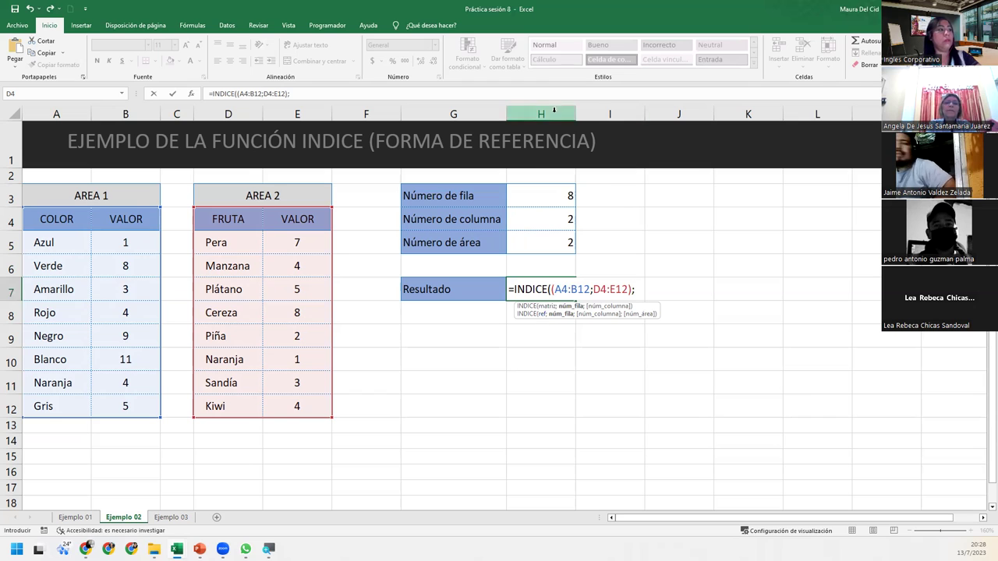
pyautogui.click(539, 195)
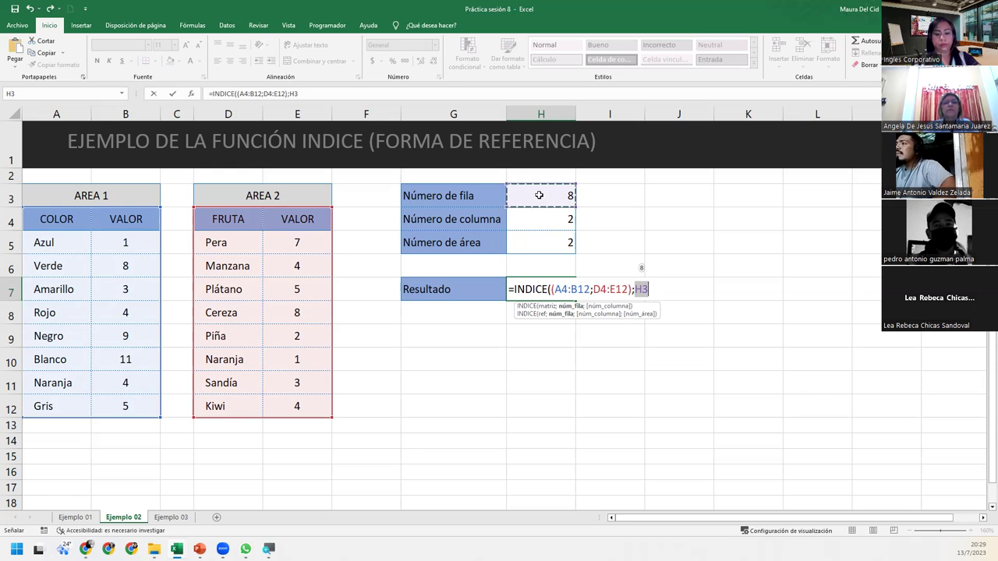
pyautogui.write(';')
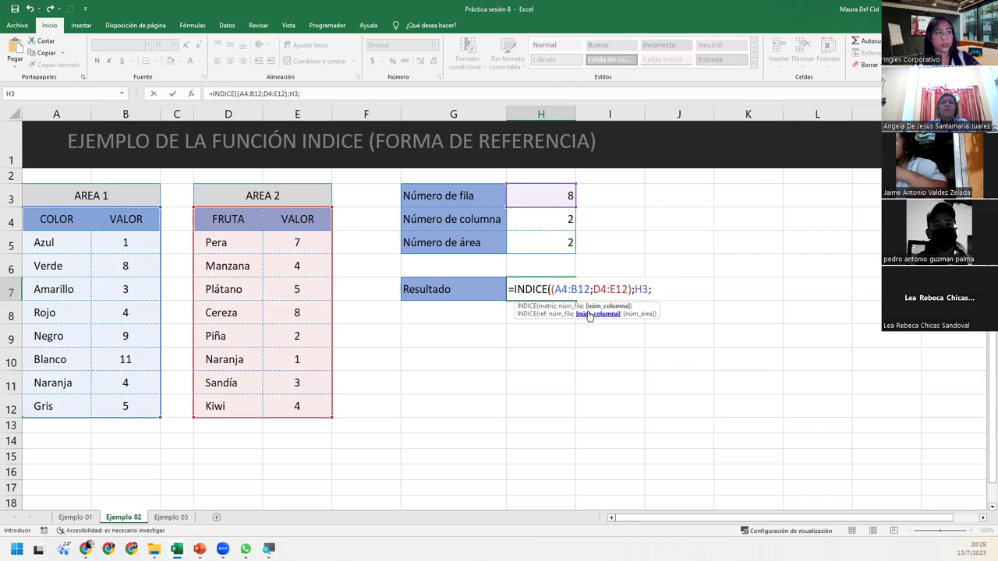
pyautogui.click(552, 217)
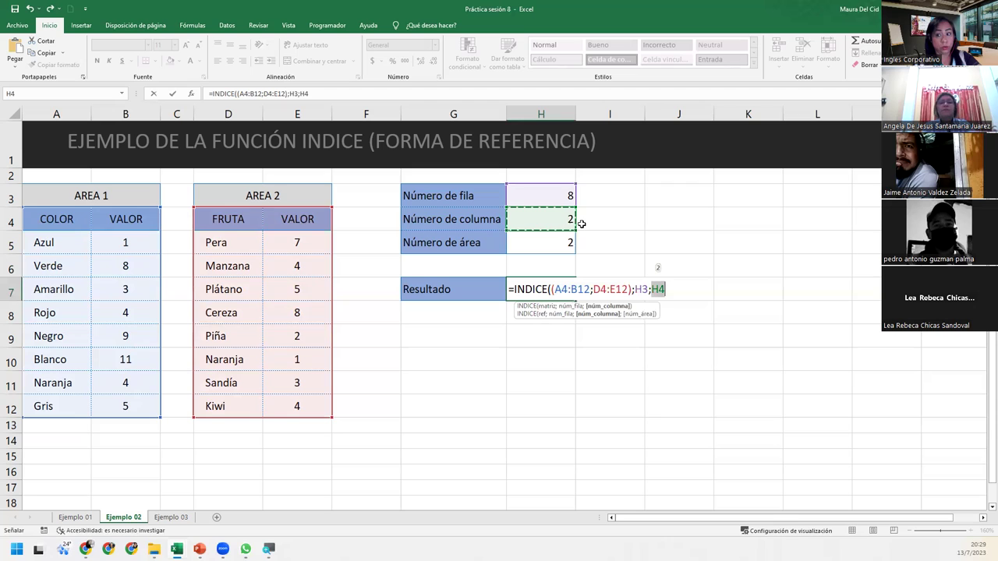
pyautogui.write(';')
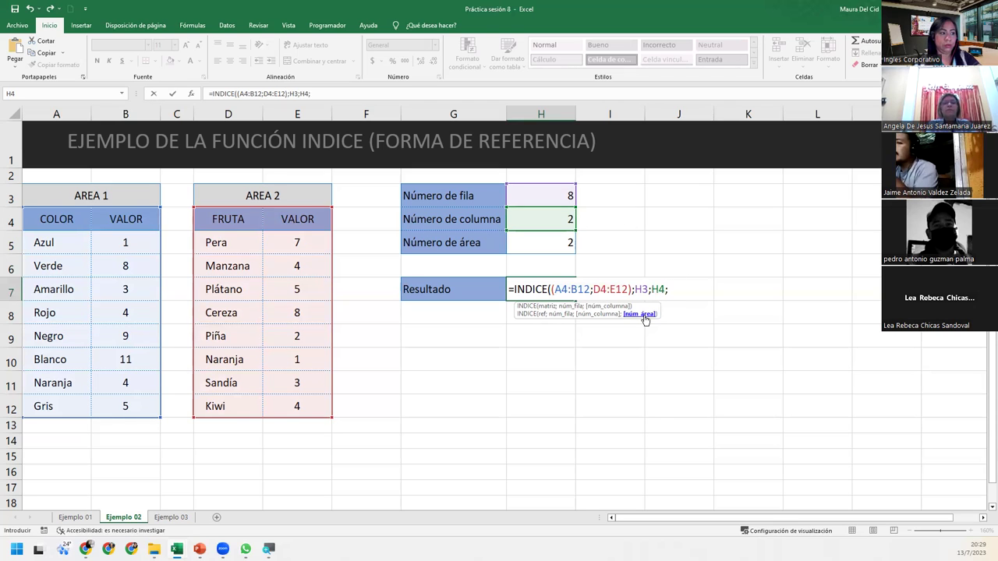
pyautogui.click(562, 245)
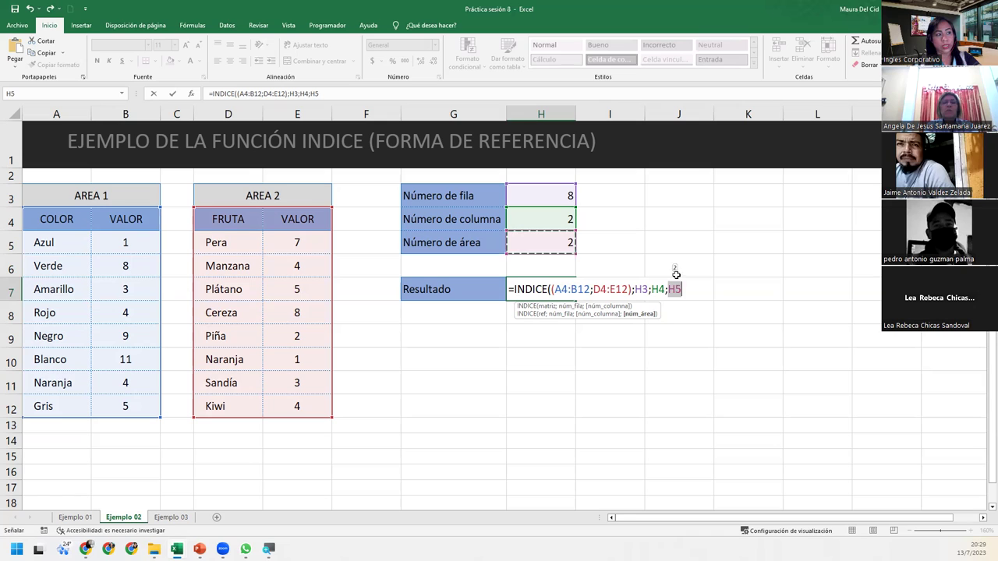
pyautogui.write(')')
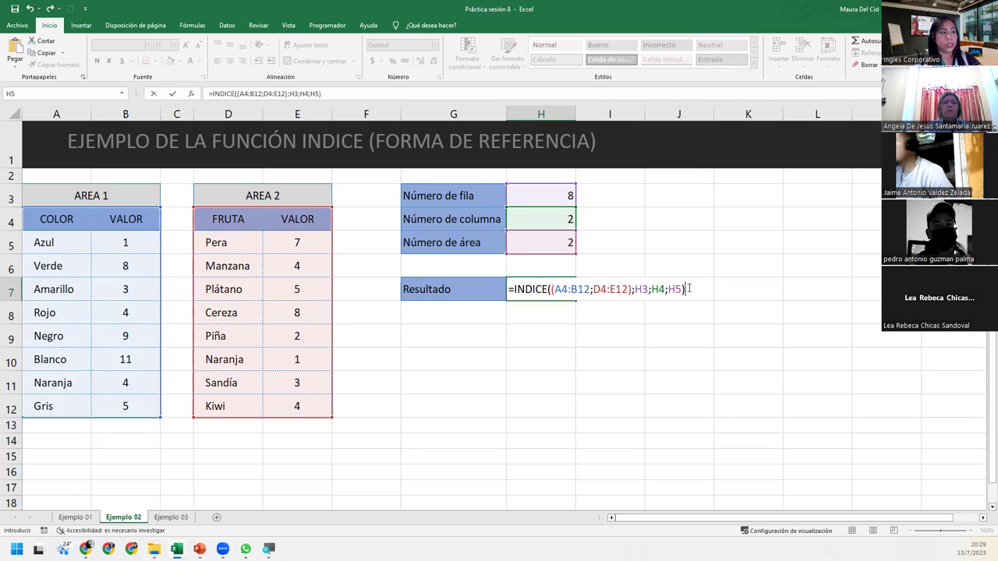
pyautogui.click(628, 294)
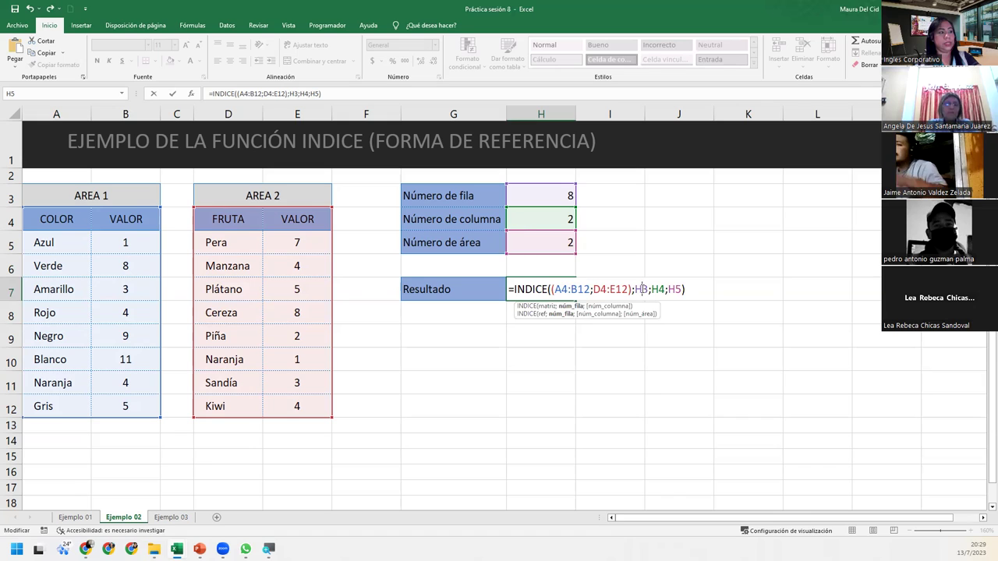
pyautogui.click(598, 315)
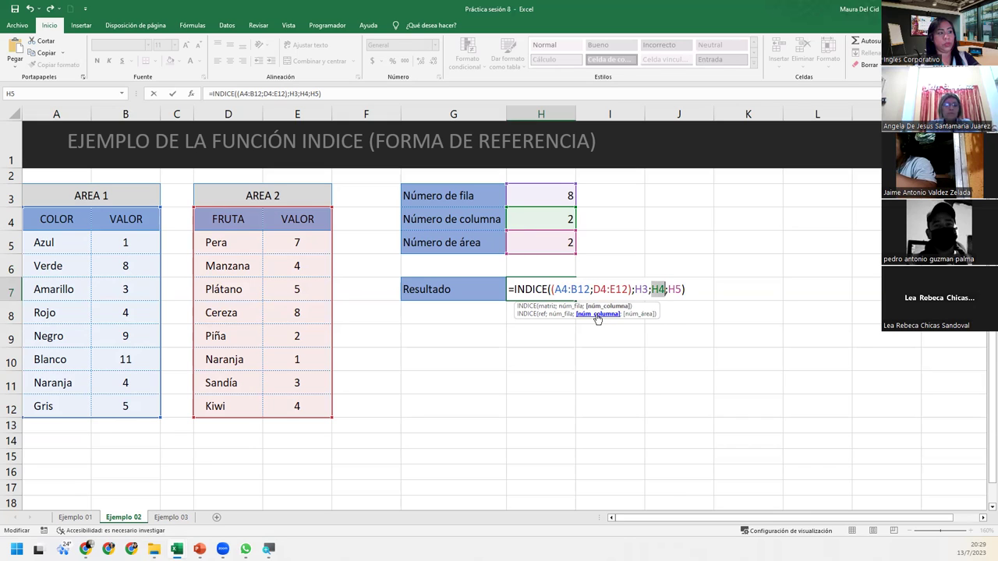
pyautogui.click(569, 315)
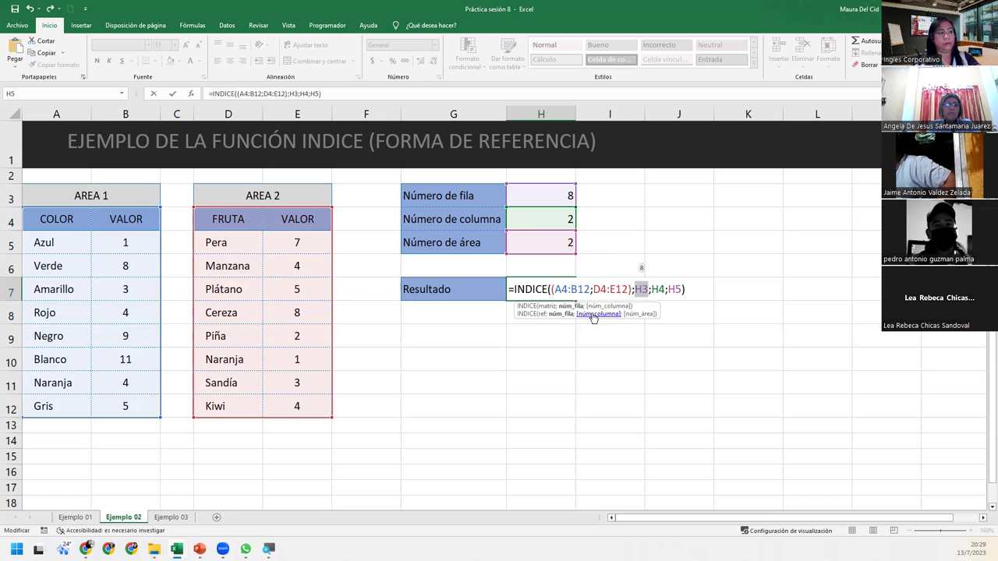
pyautogui.click(593, 314)
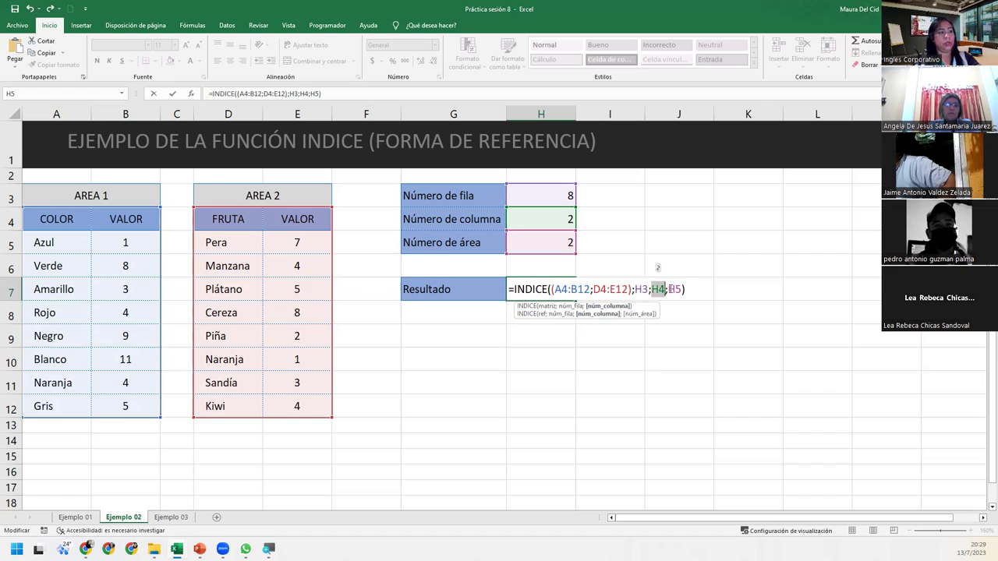
pyautogui.click(634, 315)
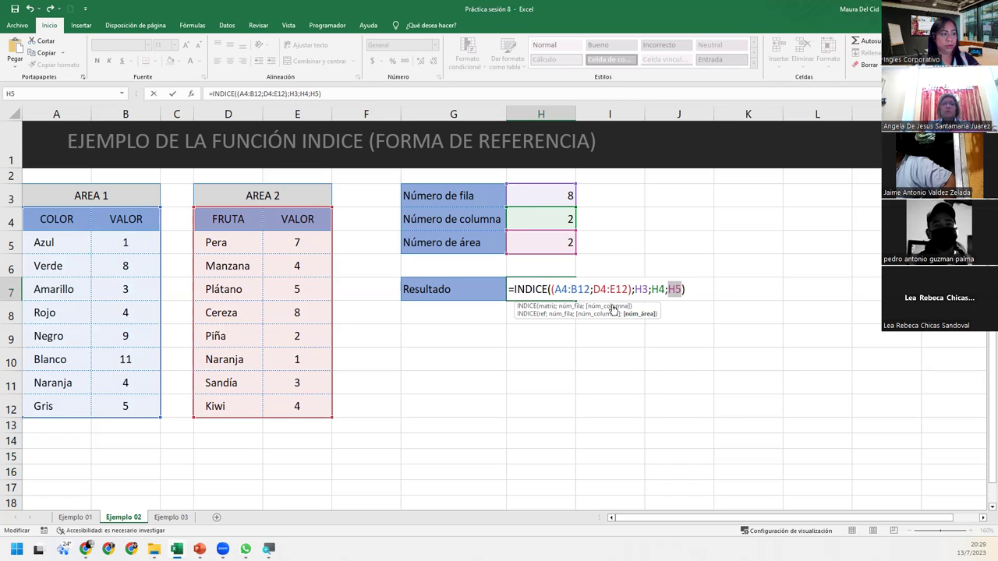
pyautogui.click(638, 289)
pyautogui.click(570, 313)
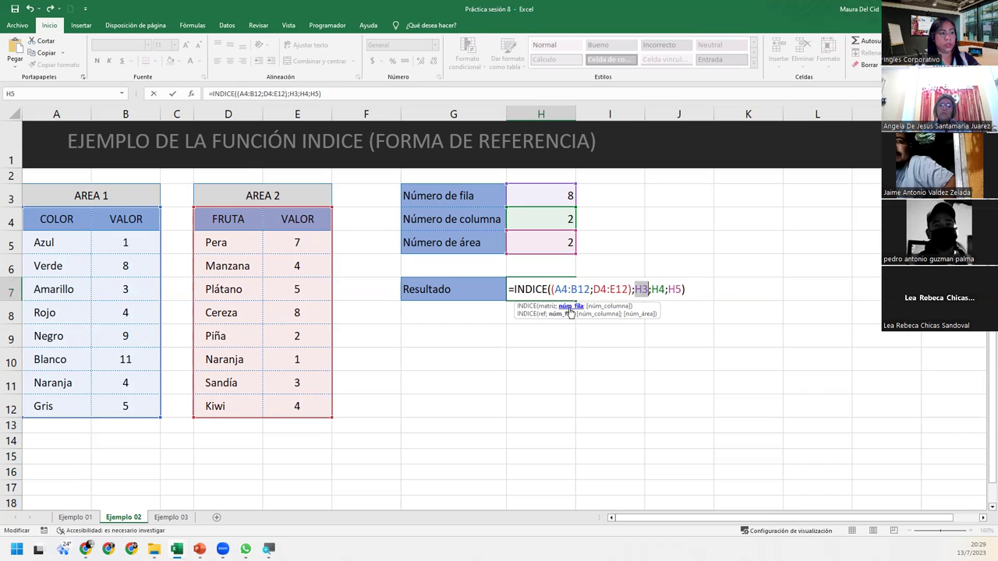
pyautogui.click(686, 290)
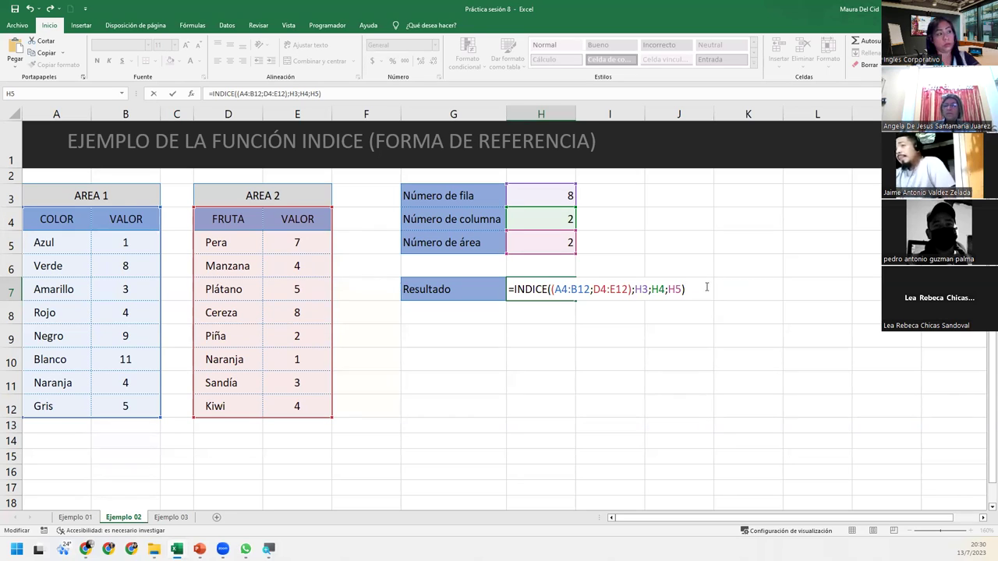
# Step: Confirm the H7 formula so it returns 3, then check it and the row input H3
pyautogui.press('Return')
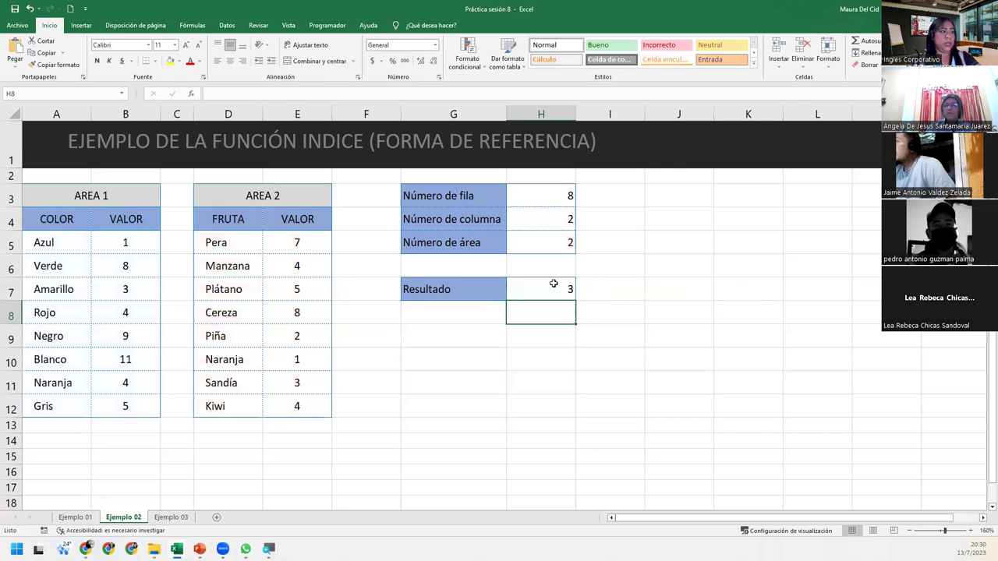
pyautogui.click(554, 283)
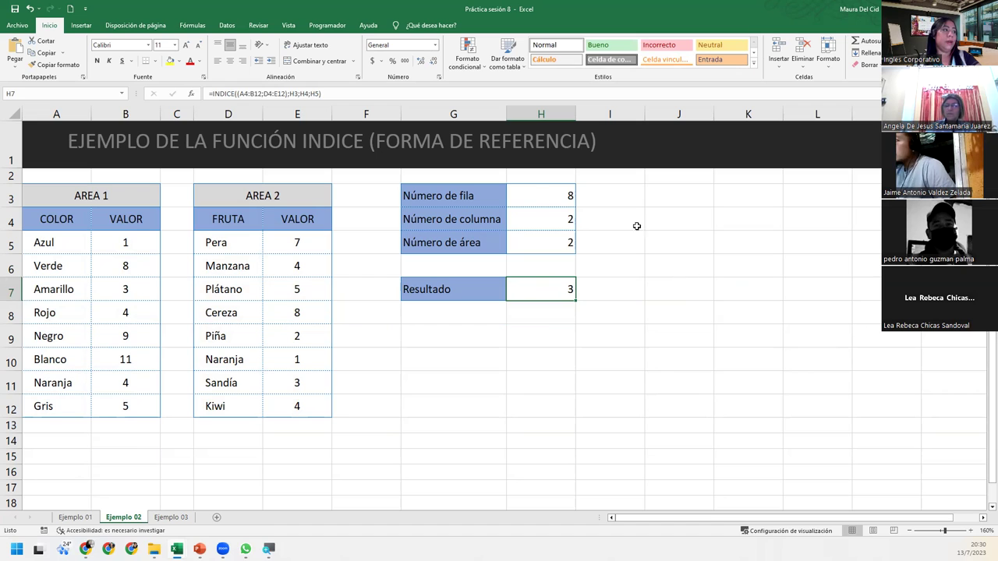
pyautogui.click(535, 193)
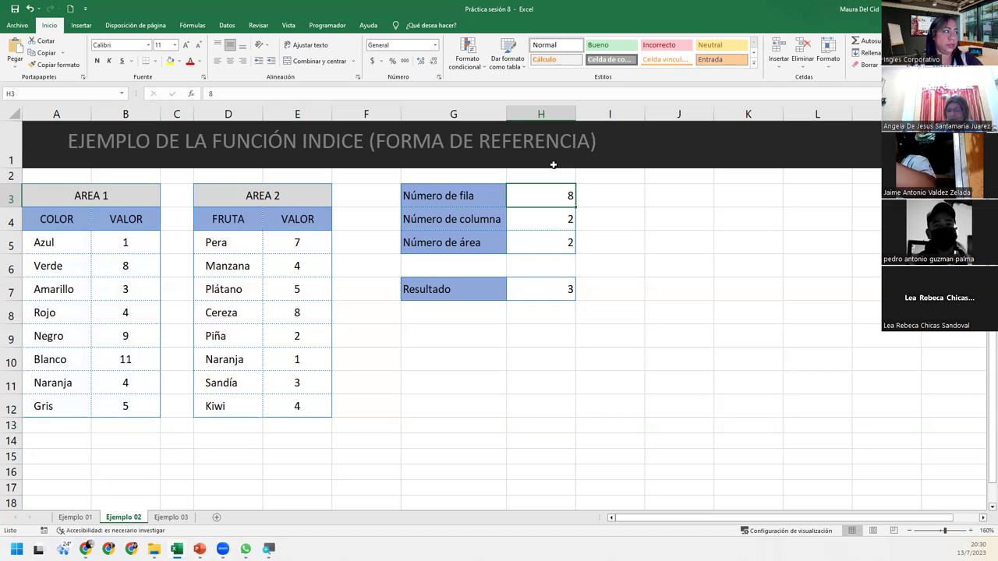
# Step: Set row number H3 to 5 and column number H4 to 1, making H7 show Cereza
pyautogui.write('5')
pyautogui.press('Return')
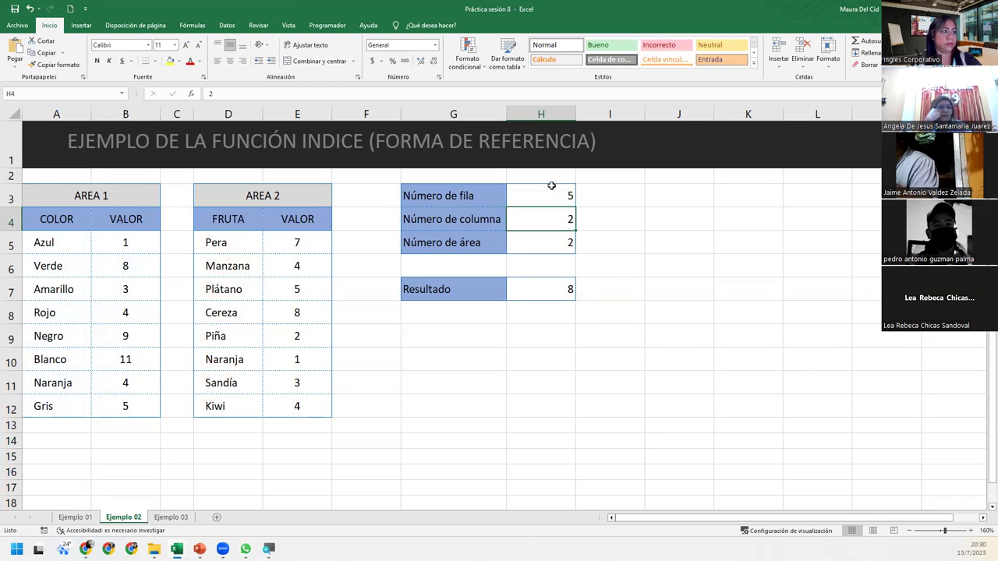
pyautogui.click(551, 191)
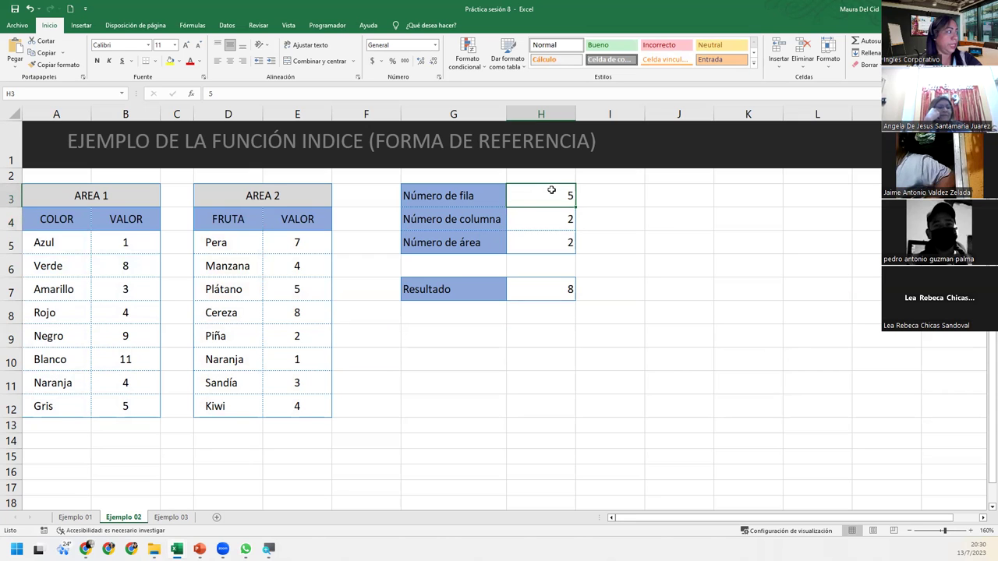
pyautogui.click(543, 216)
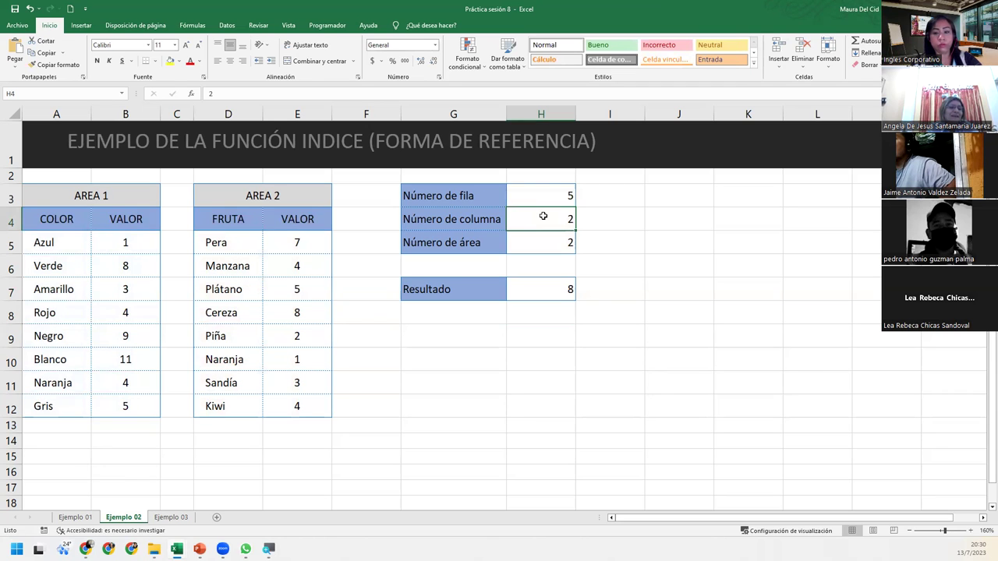
pyautogui.write('1')
pyautogui.press('Return')
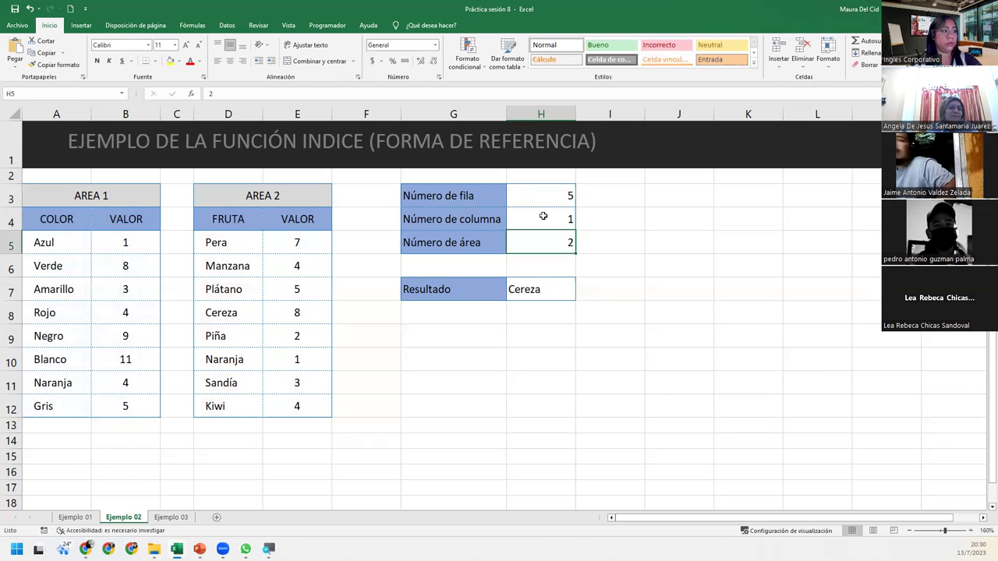
pyautogui.click(538, 295)
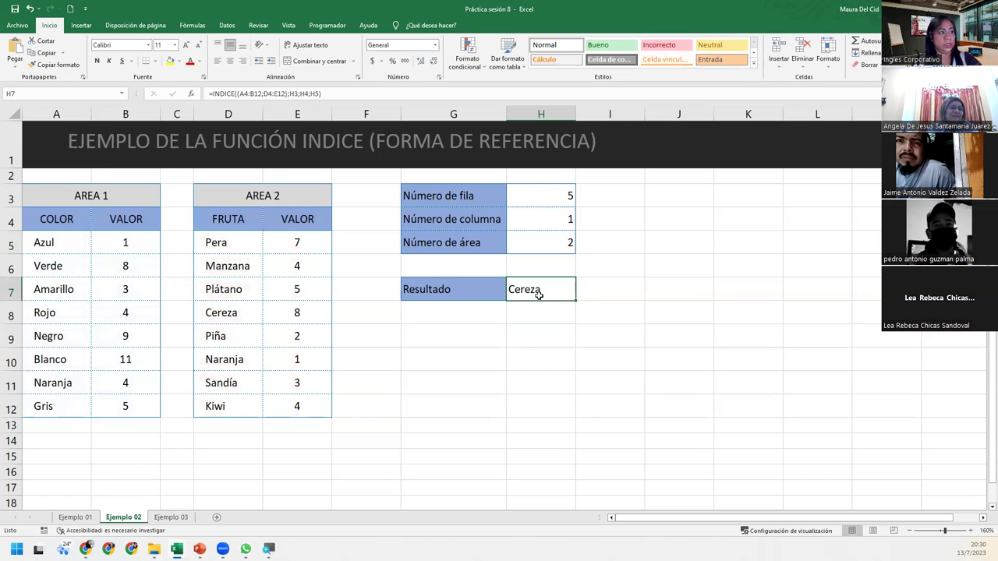
pyautogui.click(545, 246)
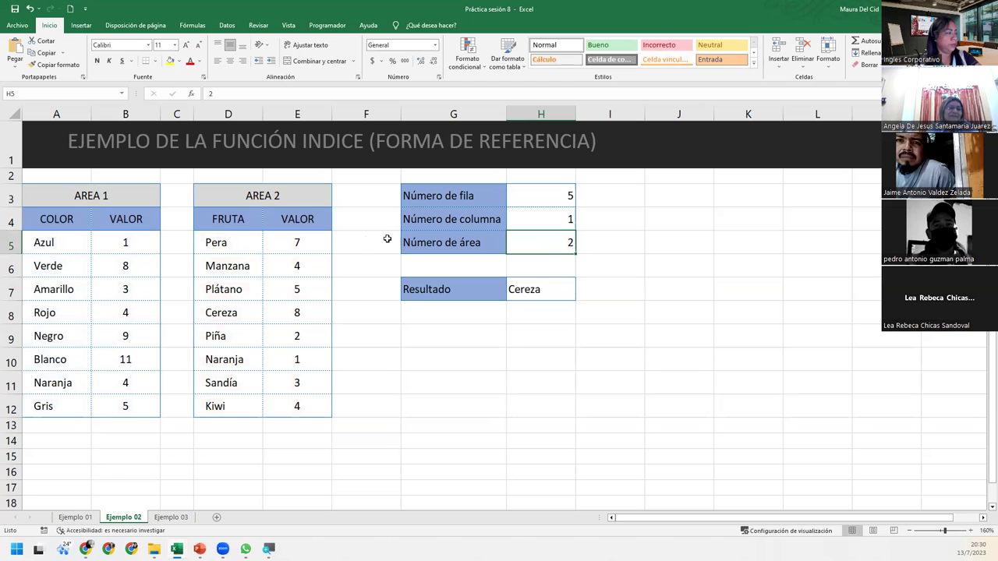
pyautogui.click(11, 223)
pyautogui.click(11, 242)
pyautogui.click(11, 266)
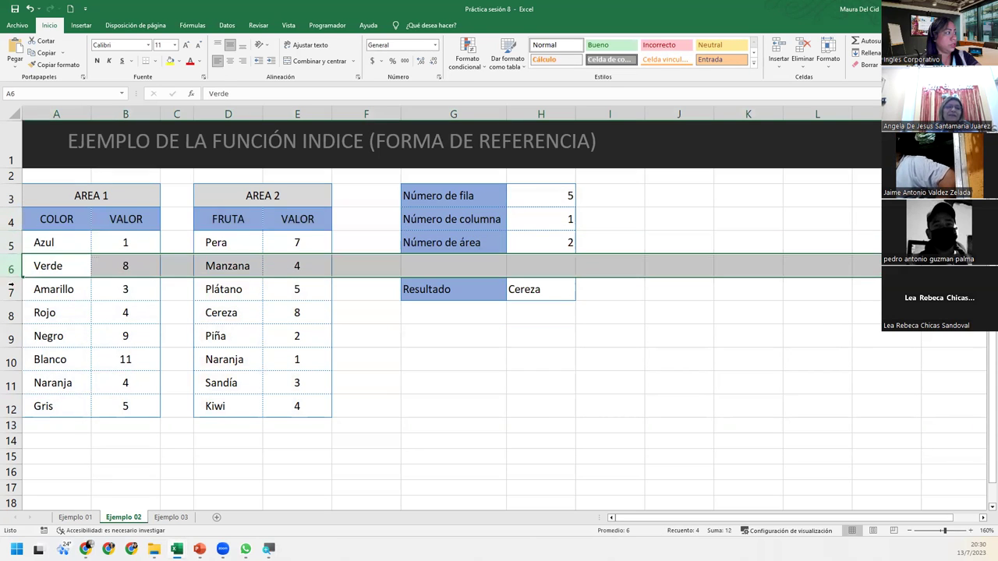
pyautogui.click(11, 290)
pyautogui.click(10, 314)
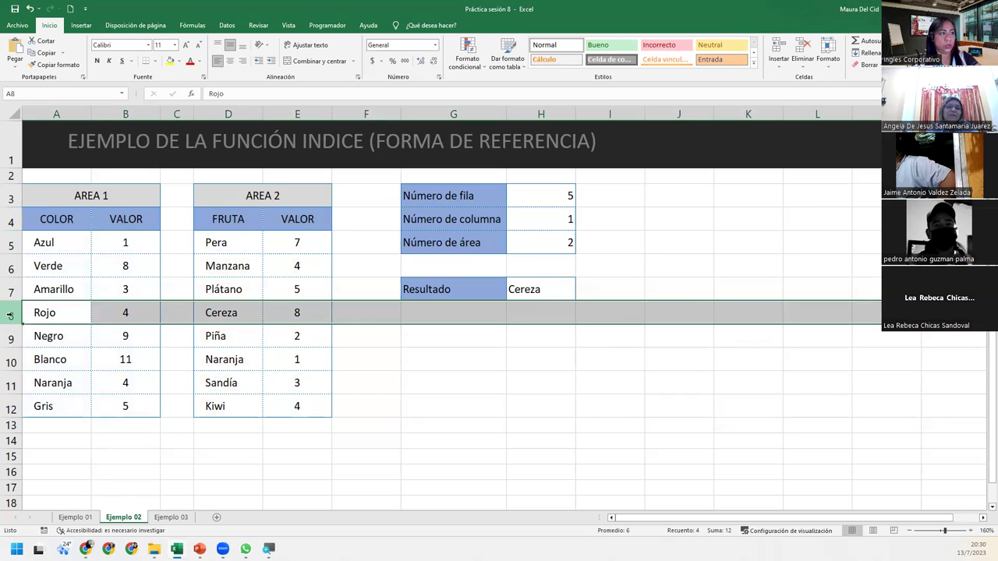
pyautogui.keyDown('ctrl'); pyautogui.click(226, 115); pyautogui.keyUp('ctrl')
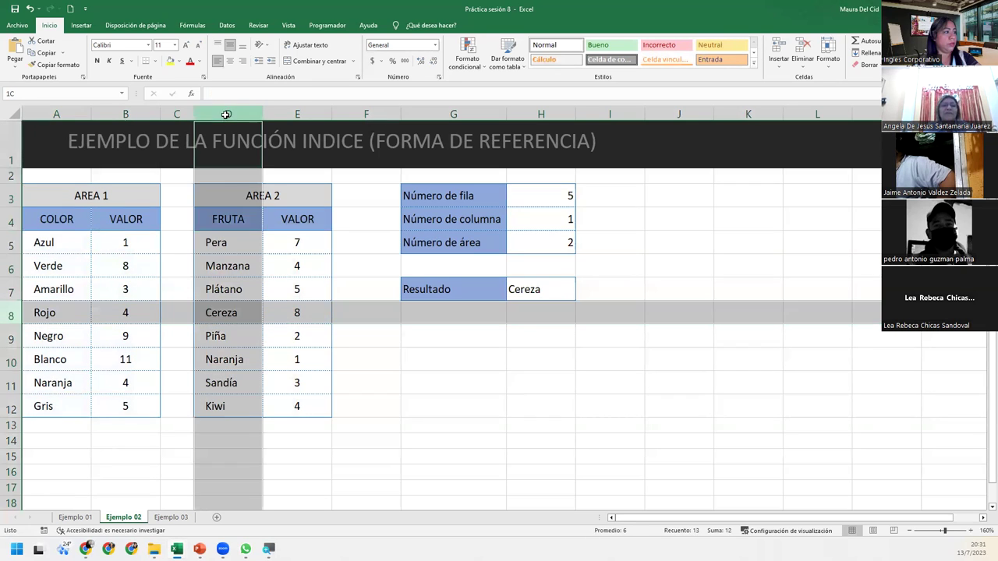
pyautogui.keyDown('ctrl'); pyautogui.click(225, 309); pyautogui.keyUp('ctrl')
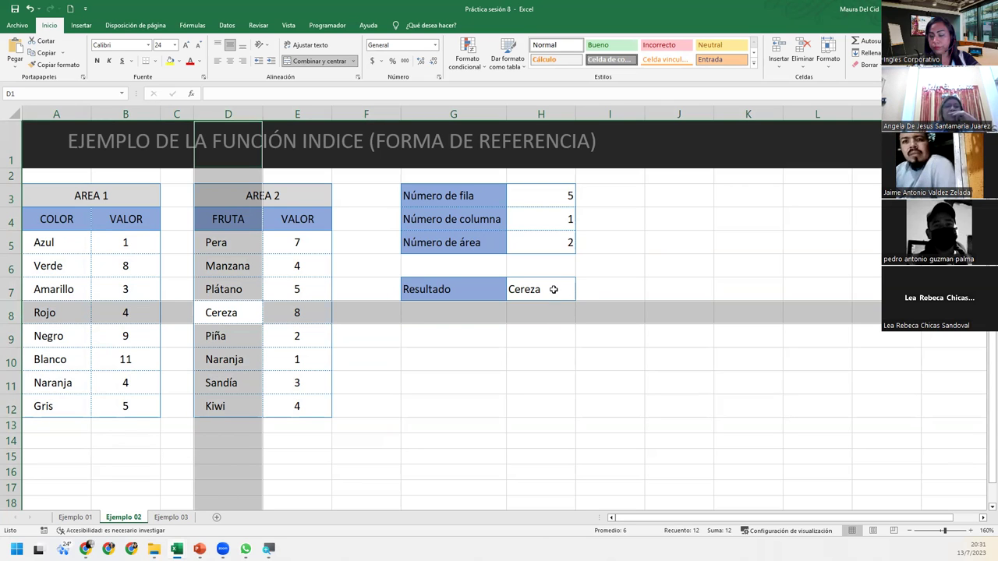
pyautogui.click(518, 243)
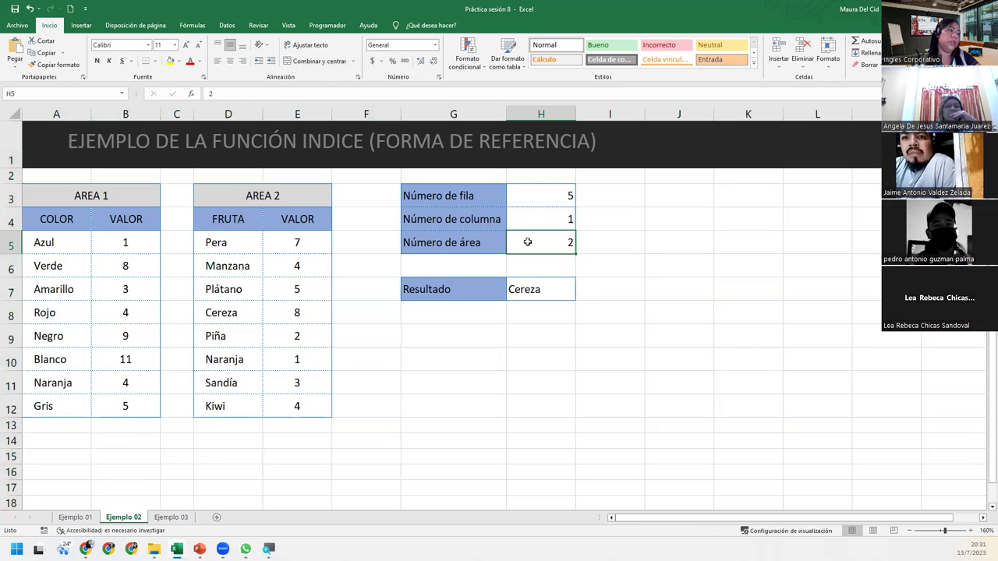
# Step: Set the area number in H5 to 1 and inspect the resulting H7 formula
pyautogui.write('1')
pyautogui.press('Return')
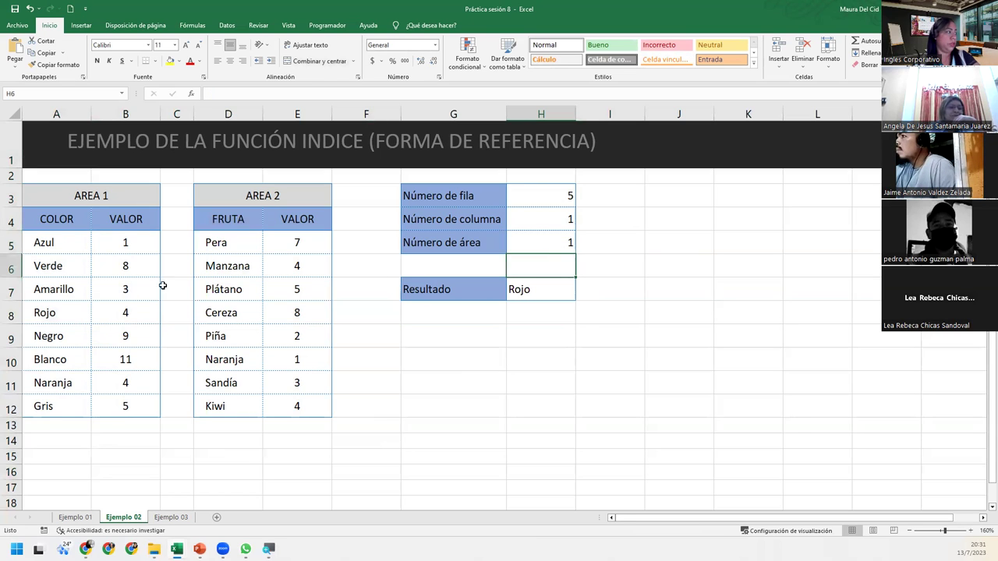
pyautogui.click(519, 289)
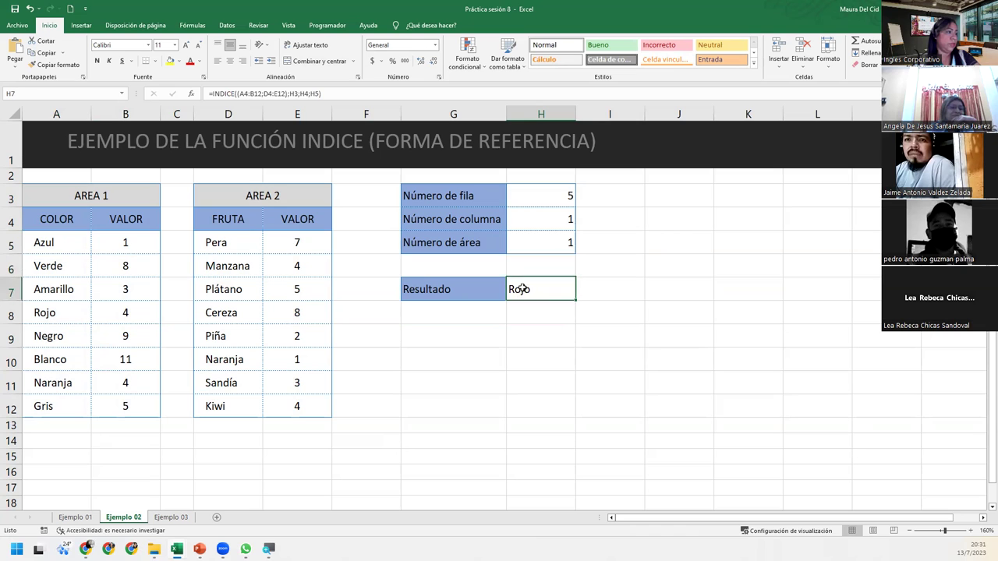
# Step: Highlight row 8 and the COLOR column of area 1 to locate Rojo
pyautogui.click(11, 248)
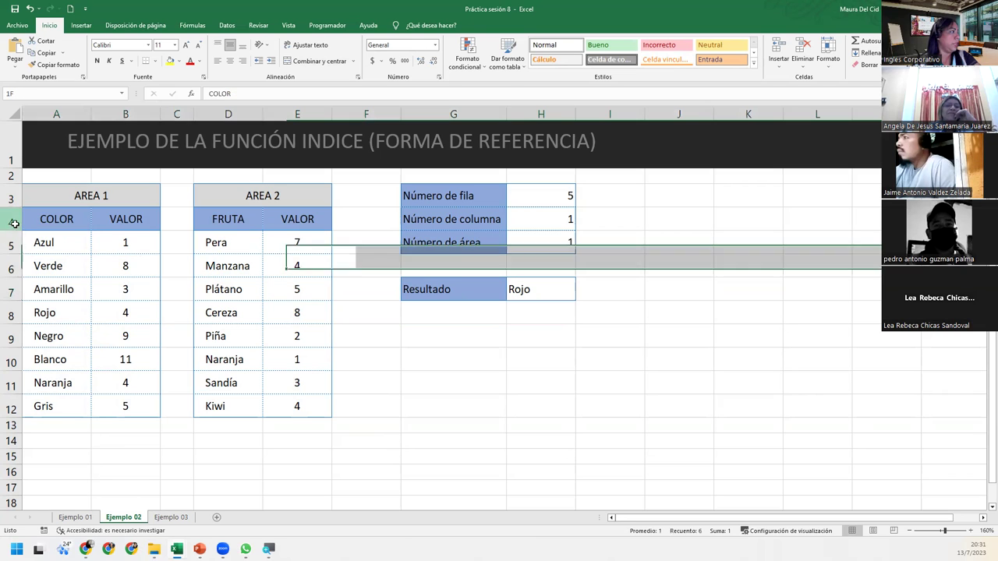
pyautogui.click(11, 271)
pyautogui.click(11, 292)
pyautogui.click(14, 315)
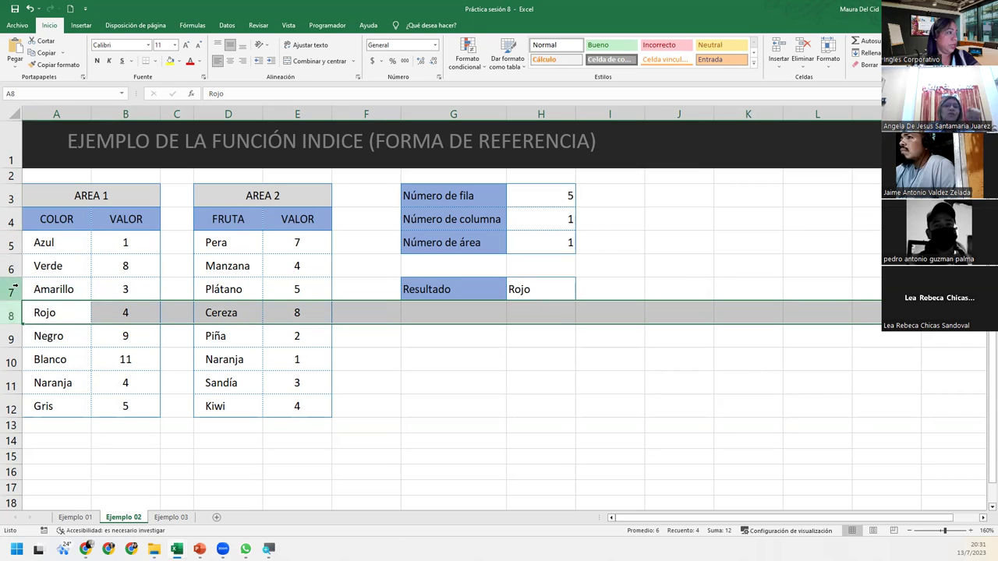
pyautogui.keyDown('ctrl'); pyautogui.click(47, 113); pyautogui.keyUp('ctrl')
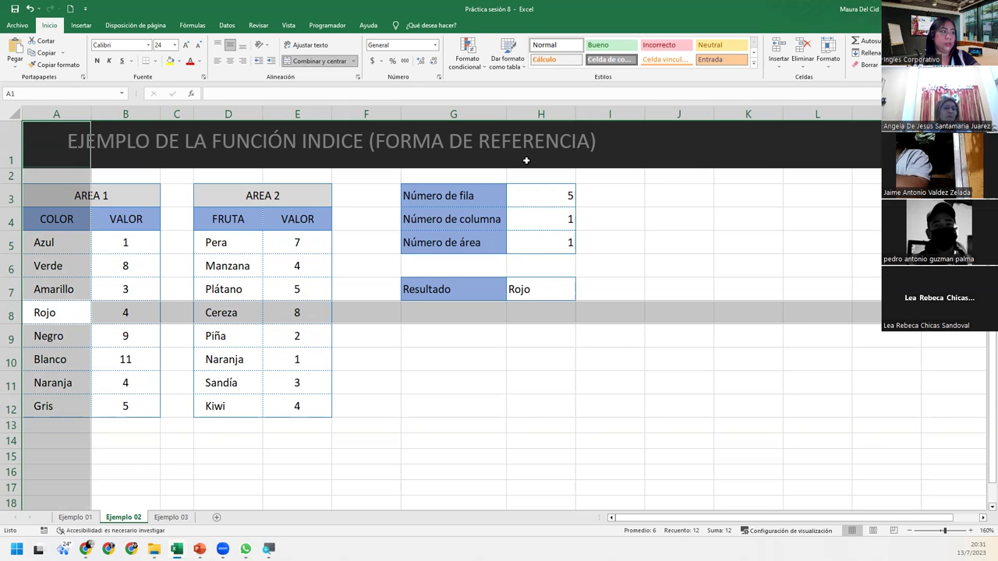
# Step: Review the row, column and area input cells H3, H4 and H5 (5, 1, 1)
pyautogui.click(527, 197)
pyautogui.click(543, 226)
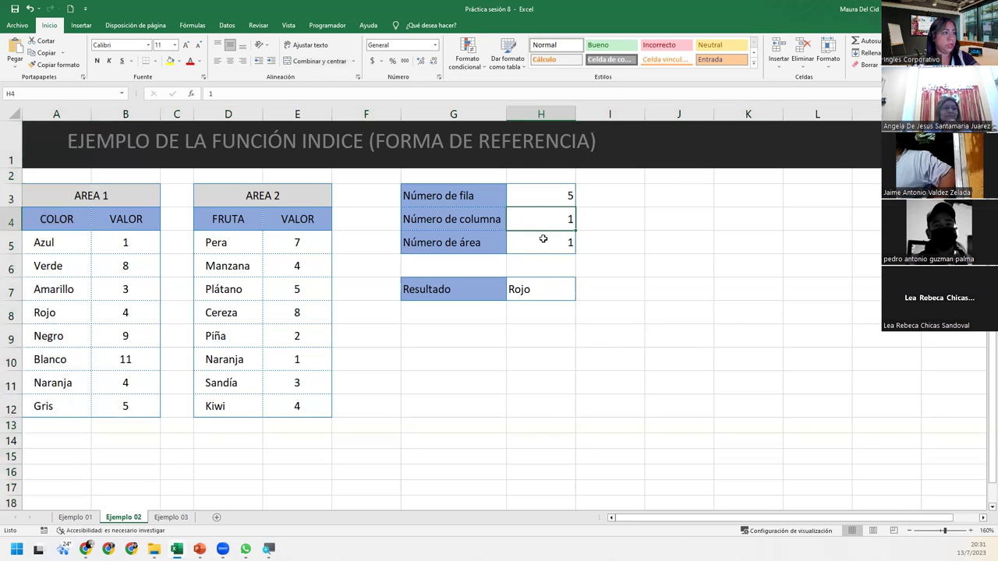
pyautogui.click(543, 242)
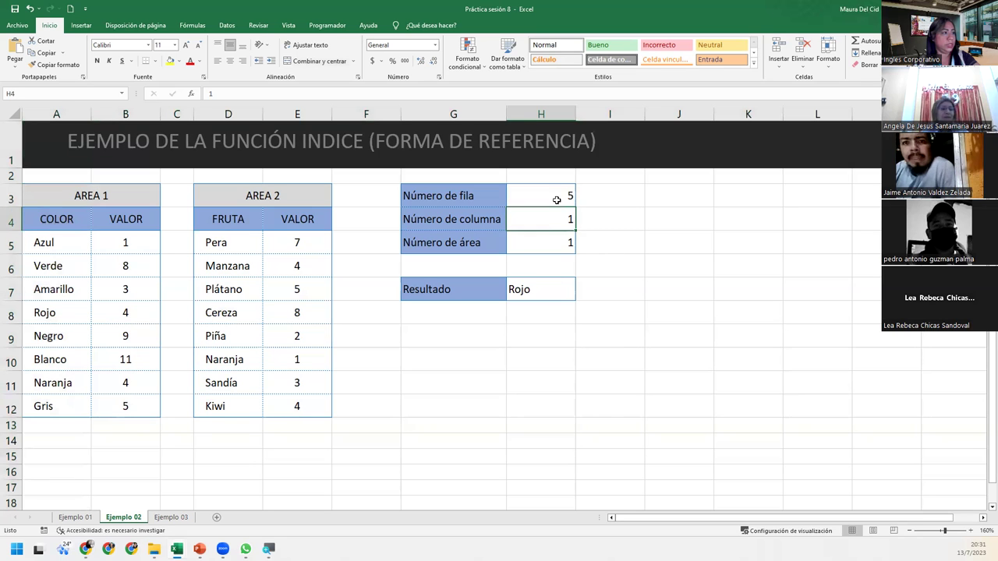
# Step: Re-confirm the H7 INDICE formula unchanged, then reopen it and highlight its núm_fila argument H3
pyautogui.doubleClick(568, 287)
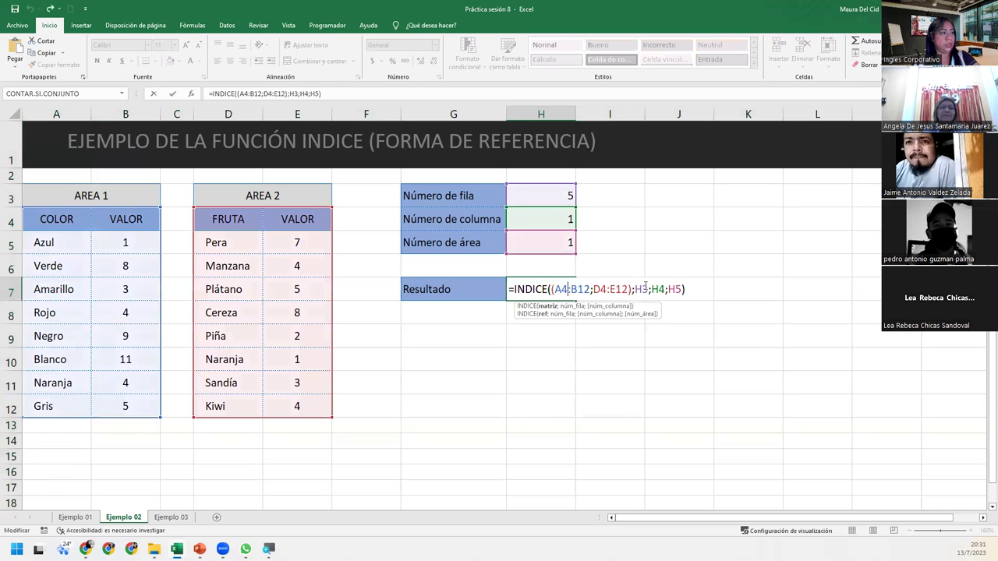
pyautogui.click(708, 282)
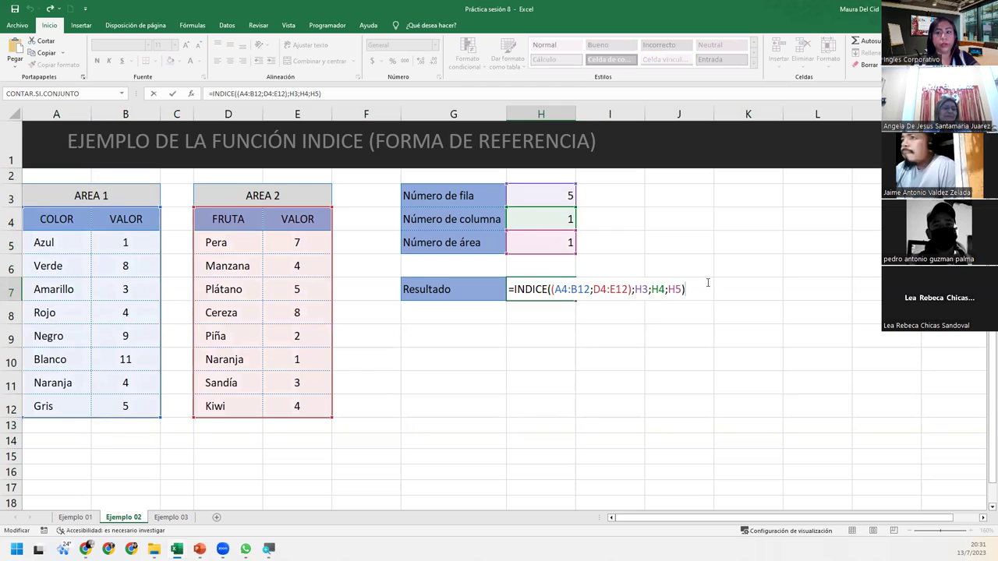
pyautogui.press('Return')
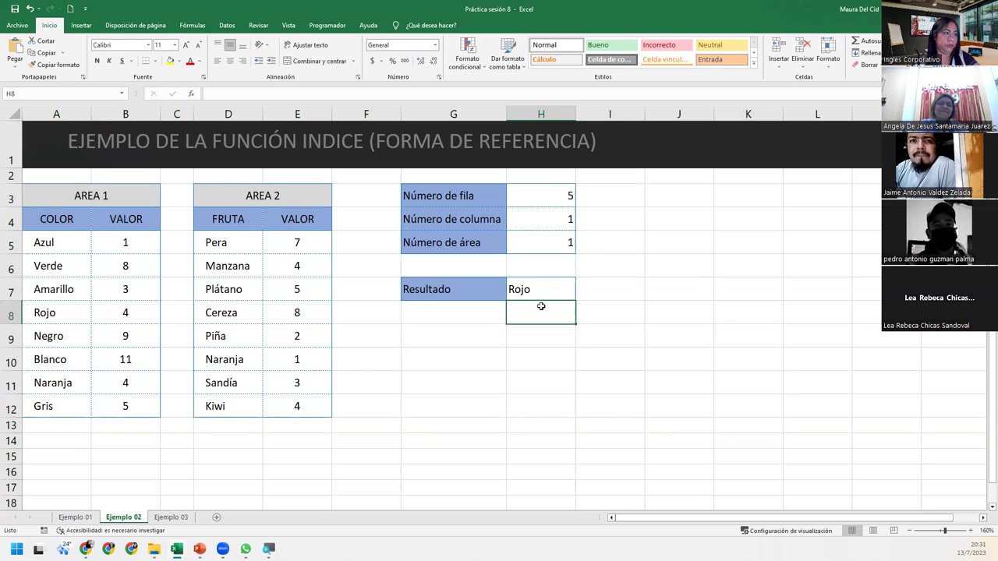
pyautogui.doubleClick(541, 289)
pyautogui.click(563, 314)
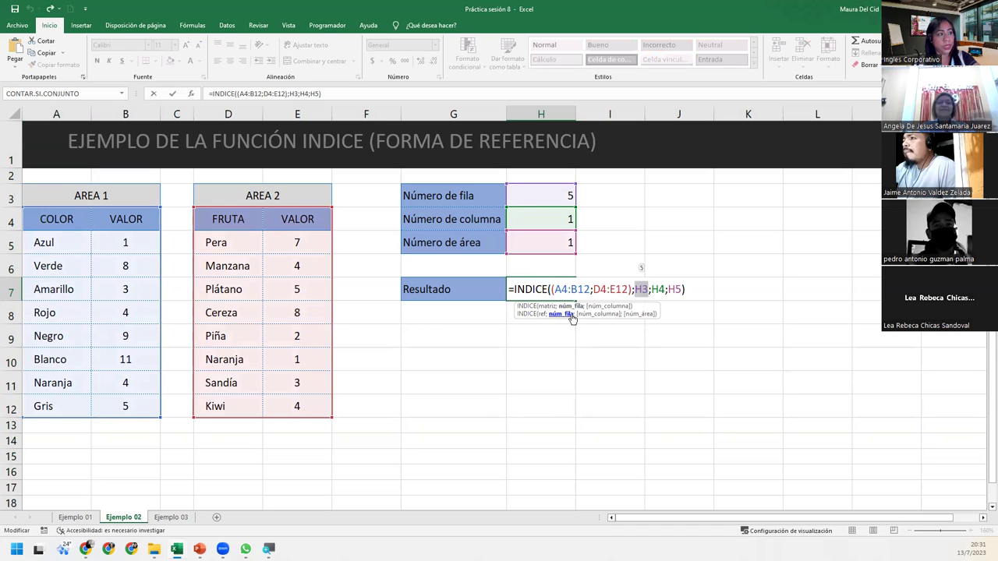
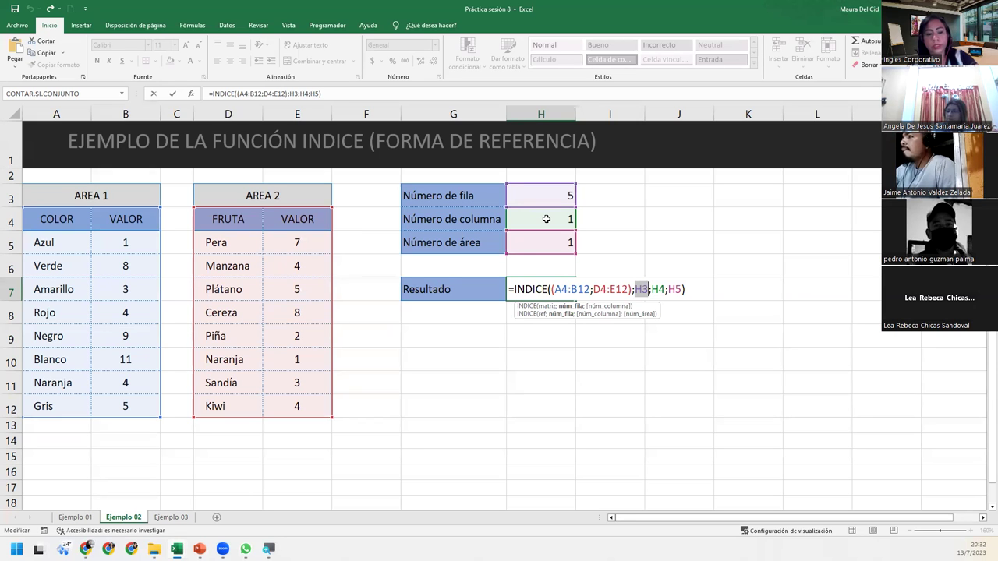
# Step: Commit =INDICE((A4:B12;D4:E12);H3;H4;H5) in H7 so the Resultado returns Rojo
pyautogui.click(704, 286)
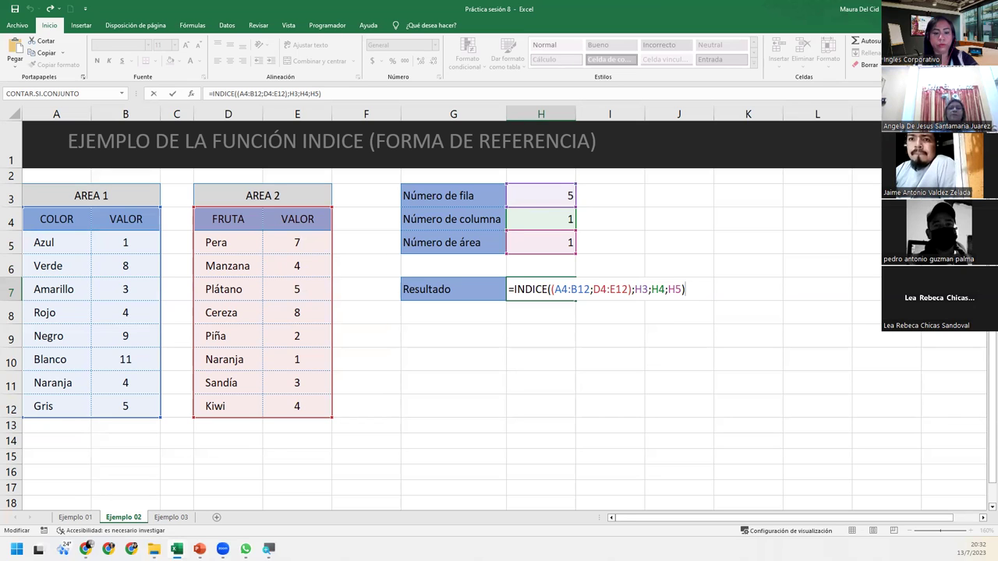
pyautogui.click(631, 290)
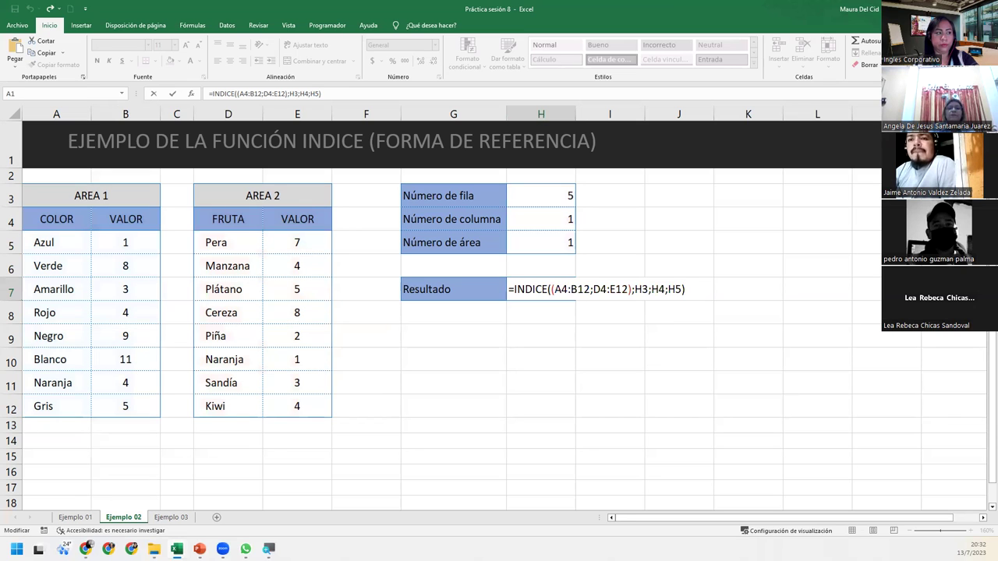
pyautogui.hotkey('ctrl', 'Return')
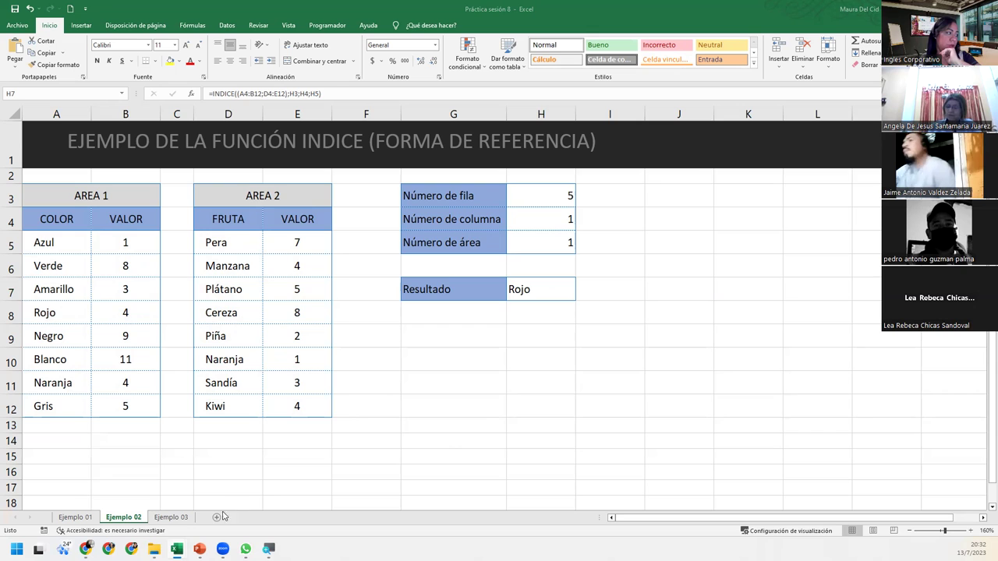
# Step: Go to the Ejemplo 03 sheet and delete the empty column K
pyautogui.click(173, 517)
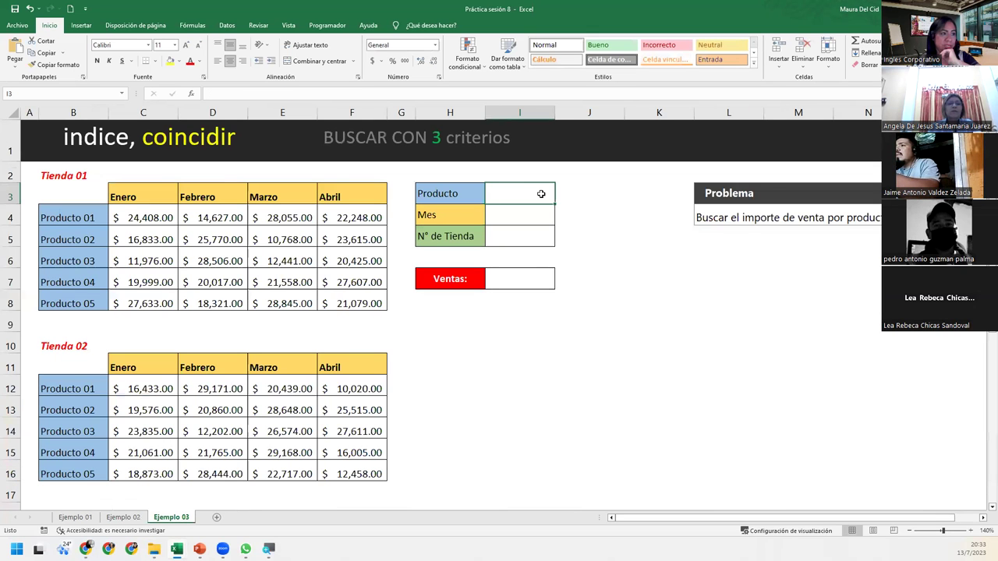
pyautogui.rightClick(669, 113)
pyautogui.click(723, 217)
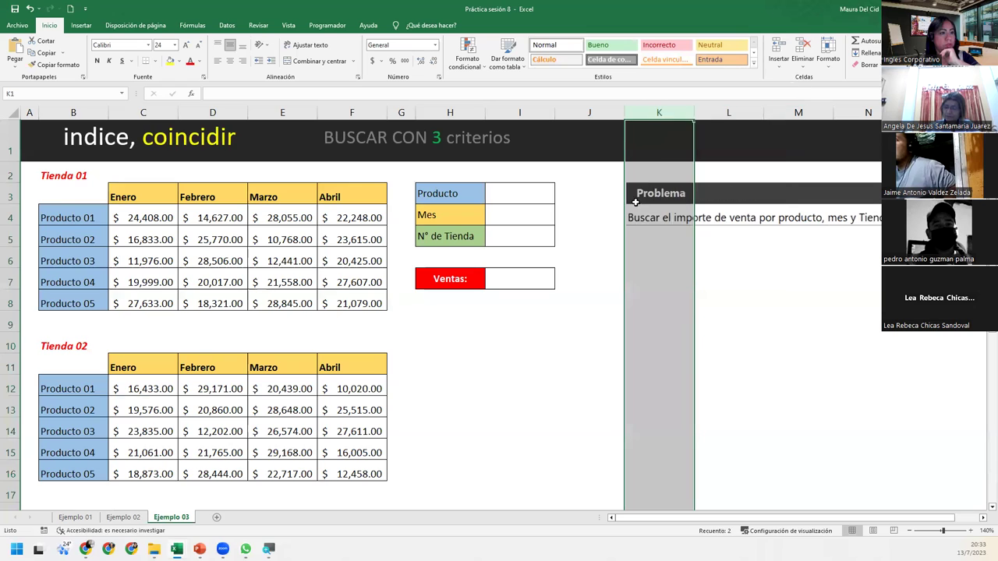
pyautogui.click(636, 221)
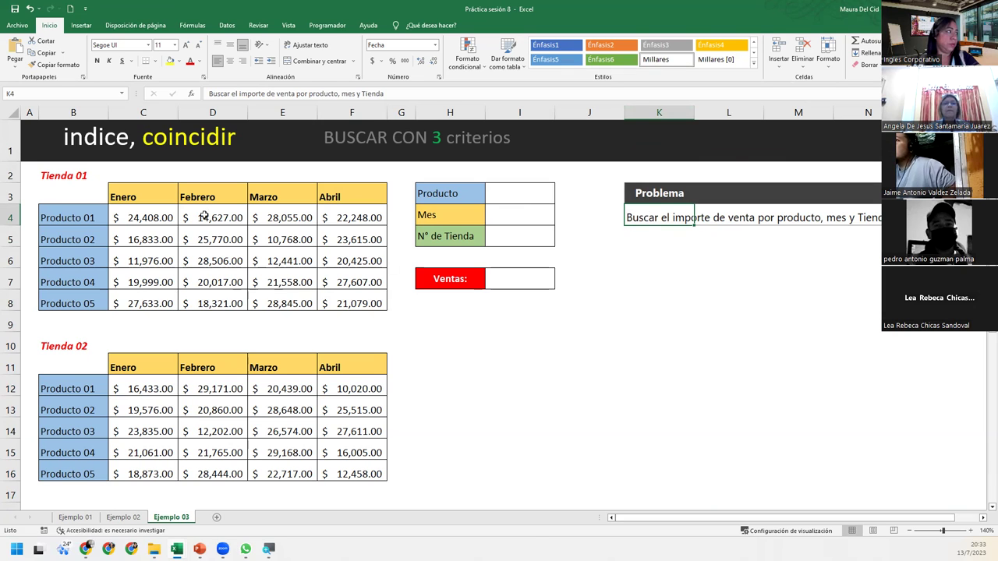
# Step: Review the Tienda 01 to Tienda 04 sales tables, then return to the Producto cell I3
pyautogui.click(86, 179)
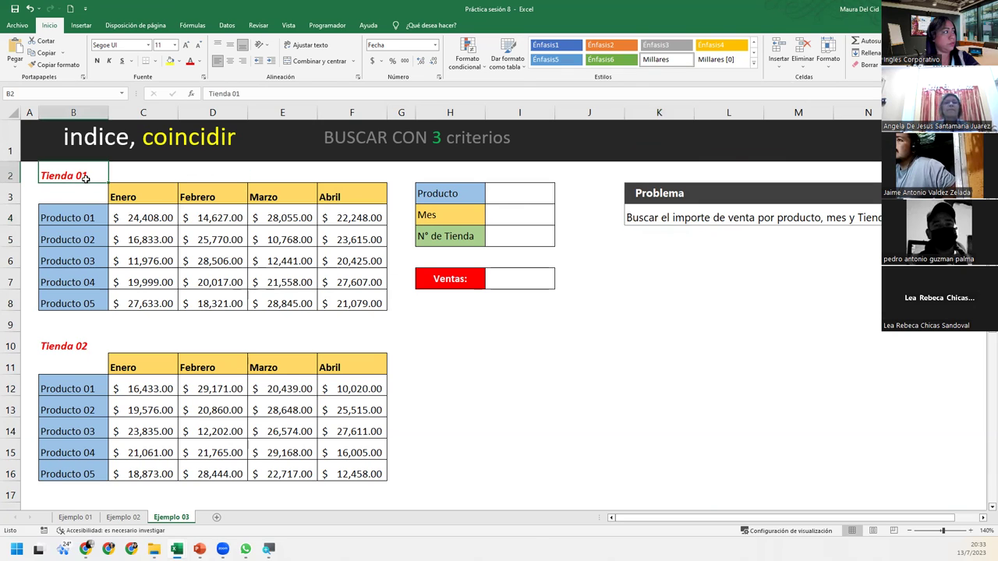
pyautogui.click(89, 344)
pyautogui.scroll(-3, 89, 344)
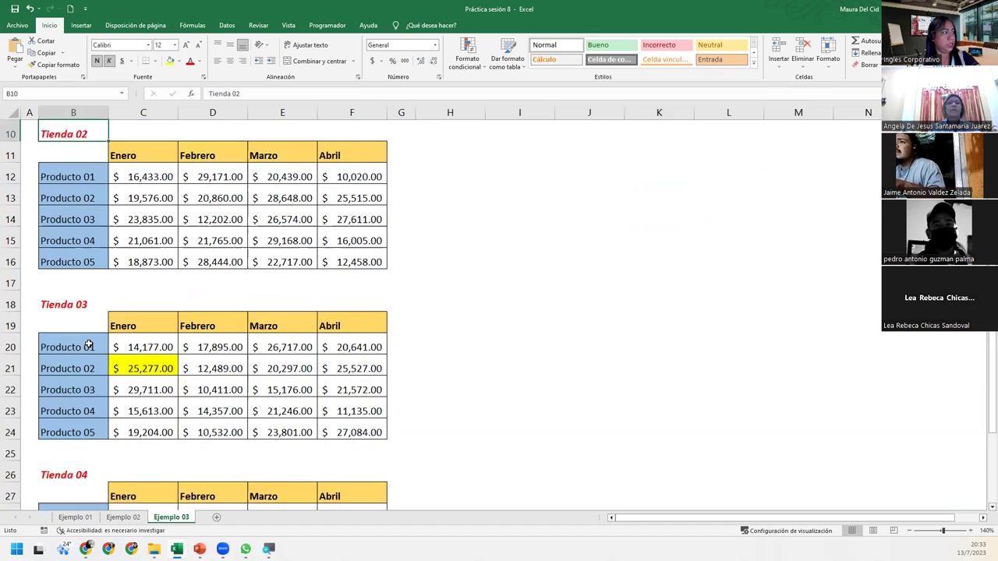
pyautogui.scroll(-1, 89, 335)
pyautogui.click(88, 328)
pyautogui.scroll(-2, 88, 327)
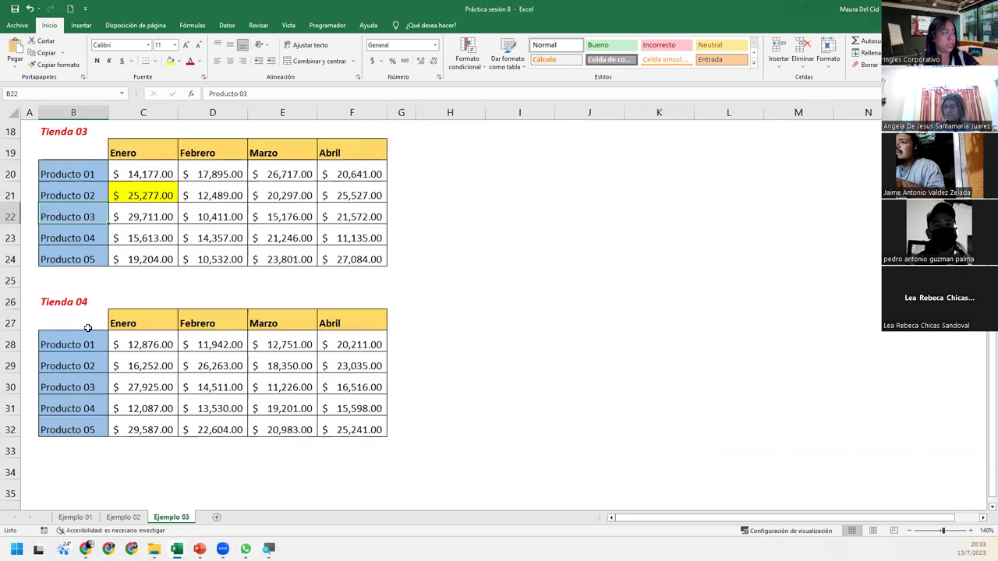
pyautogui.scroll(-1, 88, 327)
pyautogui.click(88, 327)
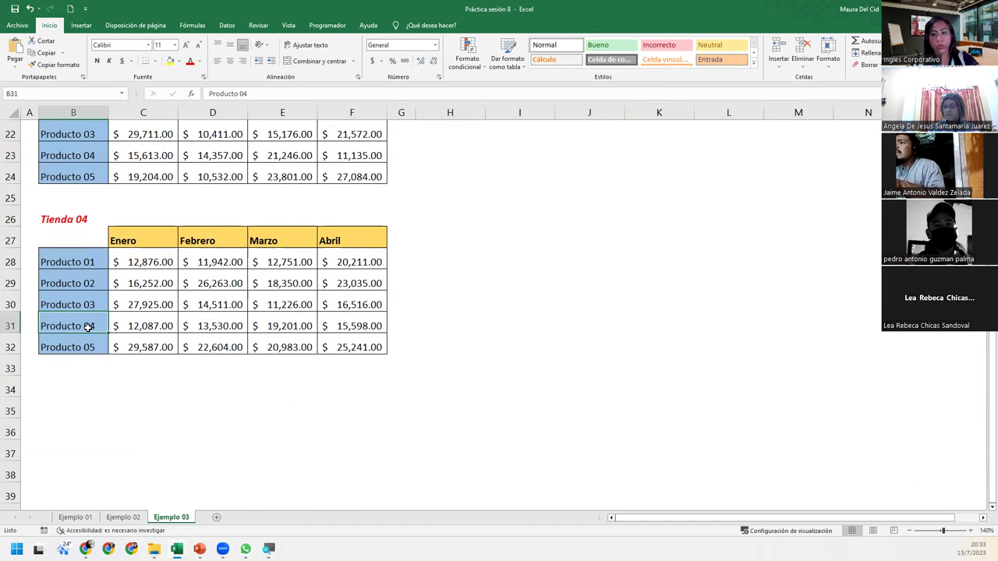
pyautogui.scroll(3, 89, 327)
pyautogui.scroll(3, 88, 327)
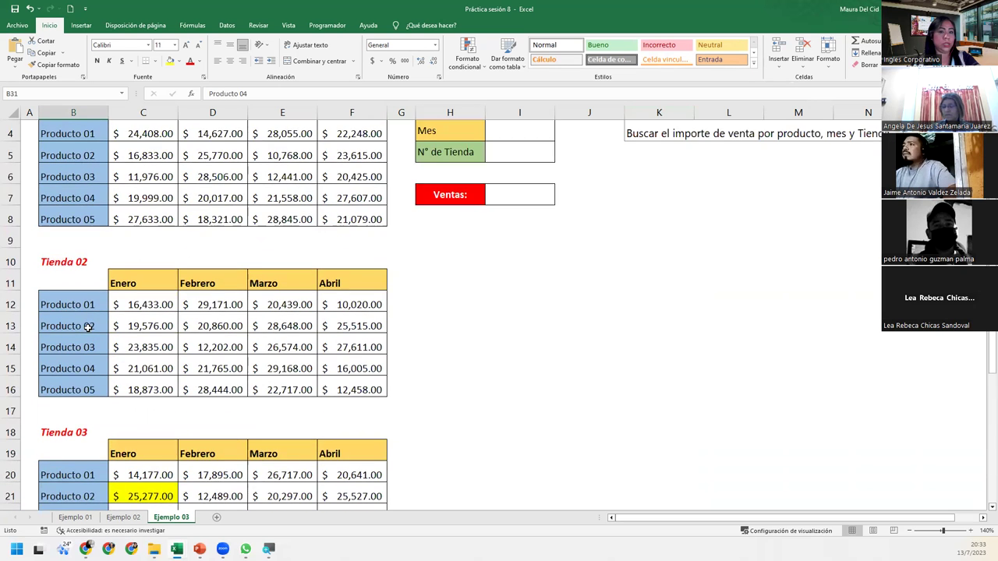
pyautogui.scroll(1, 88, 328)
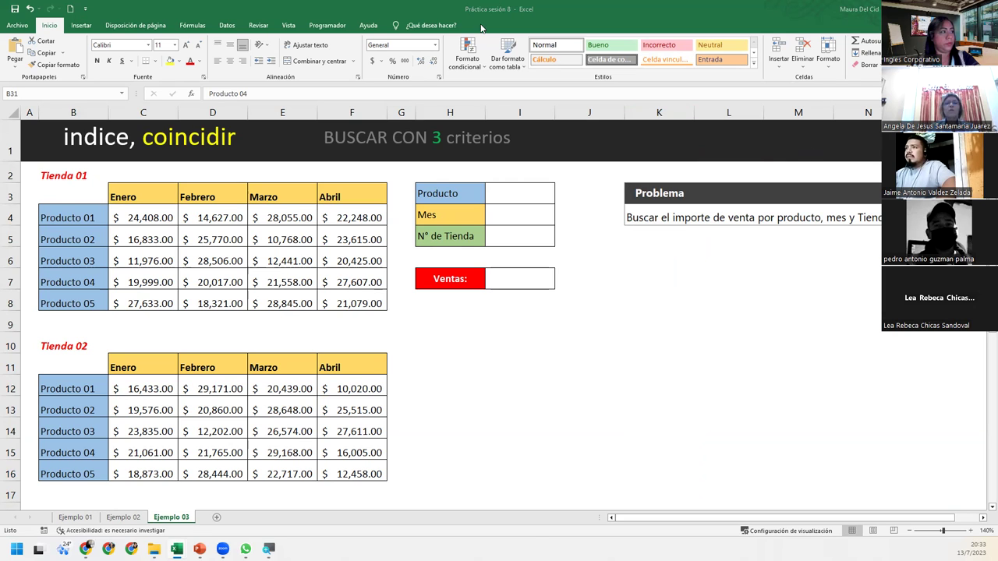
pyautogui.click(546, 200)
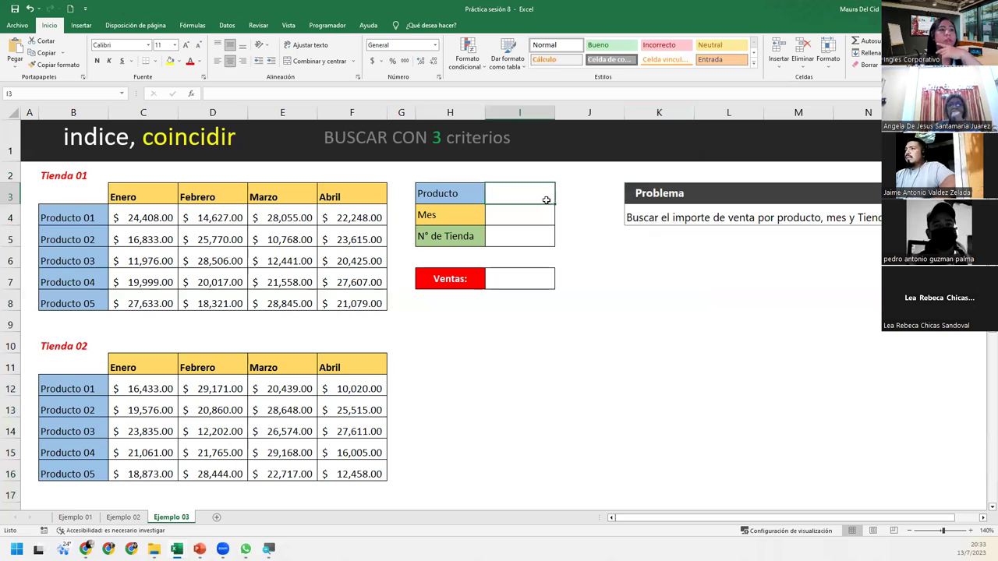
# Step: Enter Producto 03, Mes Abril and Tienda 2 across K5:M5 and select those three cells
pyautogui.click(651, 243)
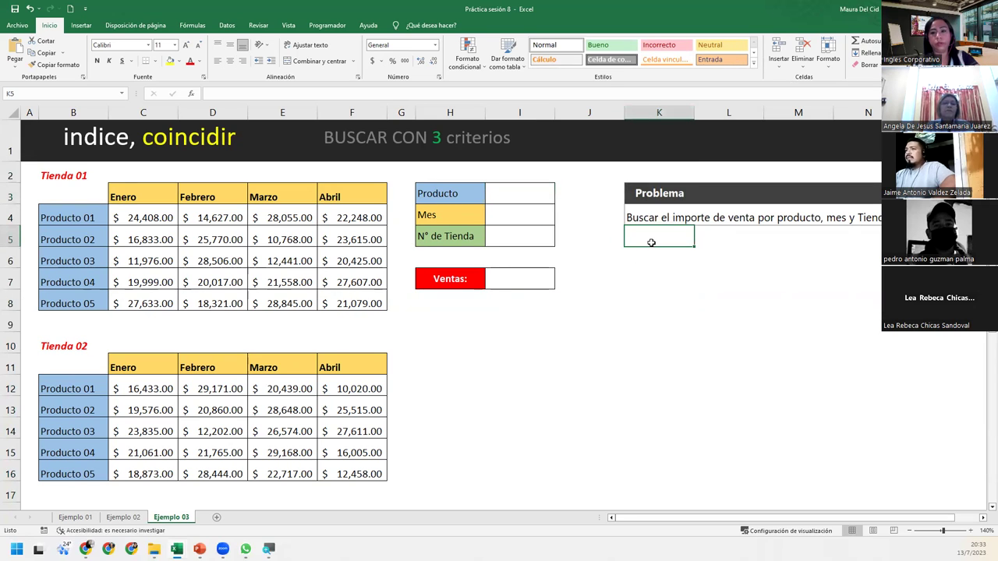
pyautogui.write('P')
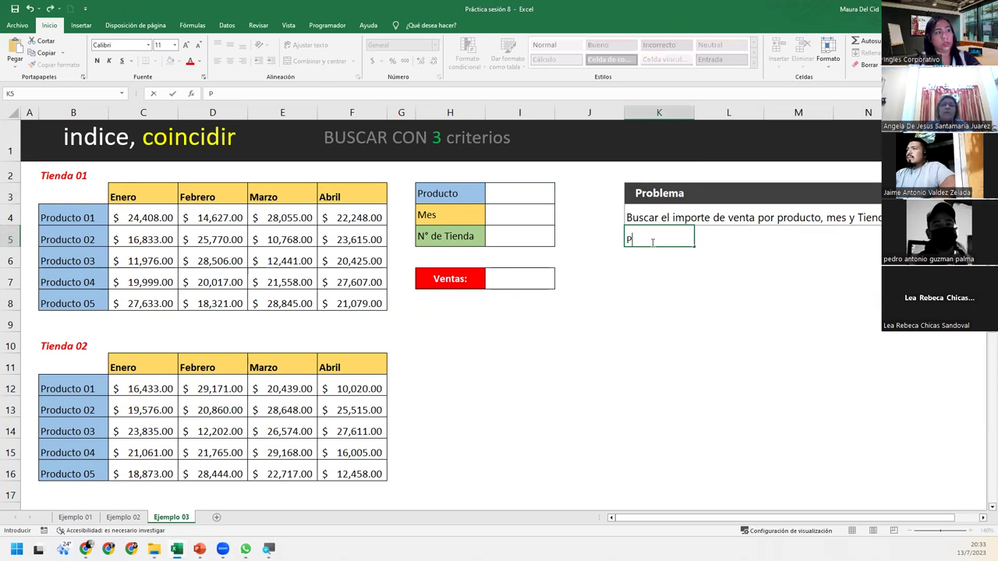
pyautogui.write('rodi')
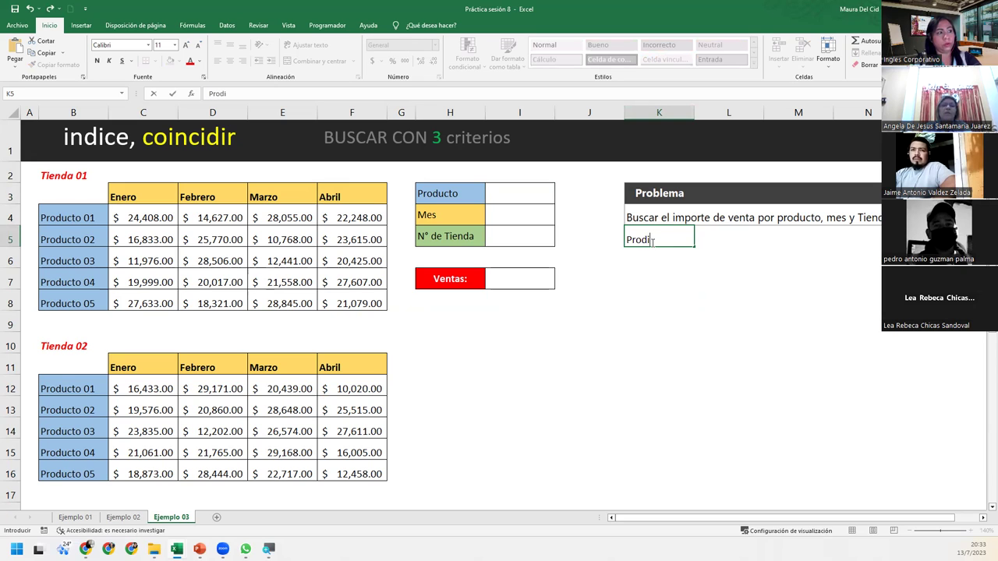
pyautogui.write('cucto')
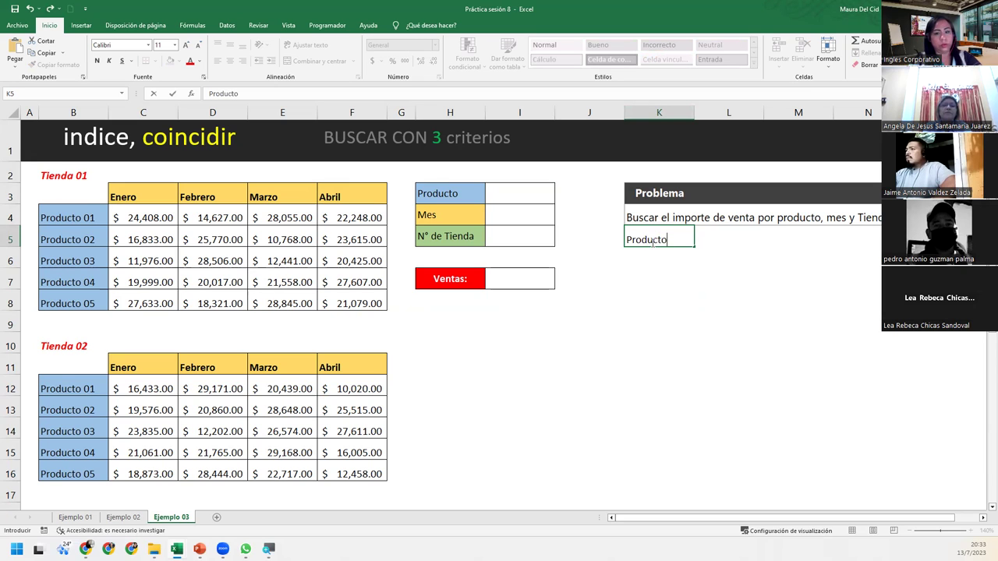
pyautogui.write(' 03')
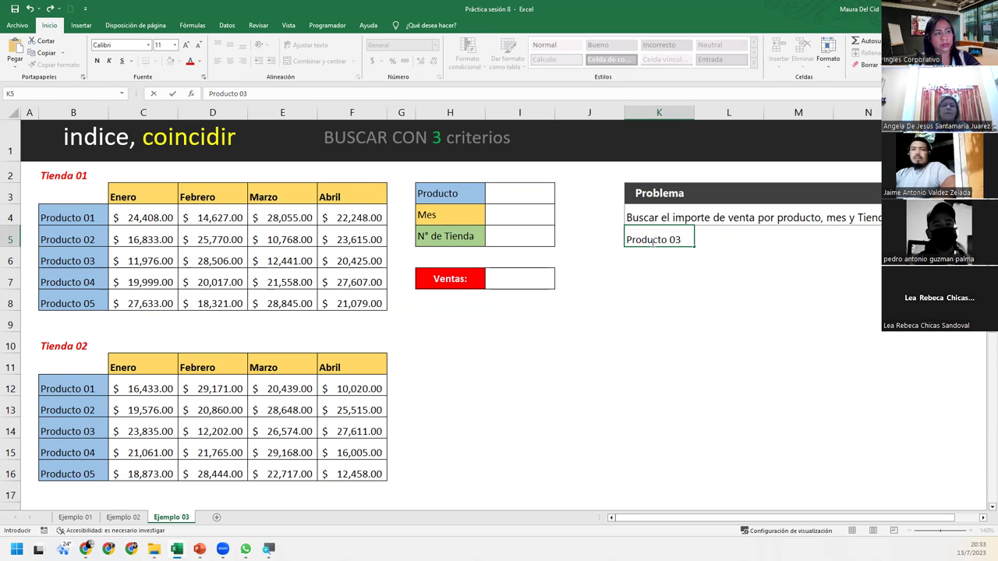
pyautogui.press('Tab')
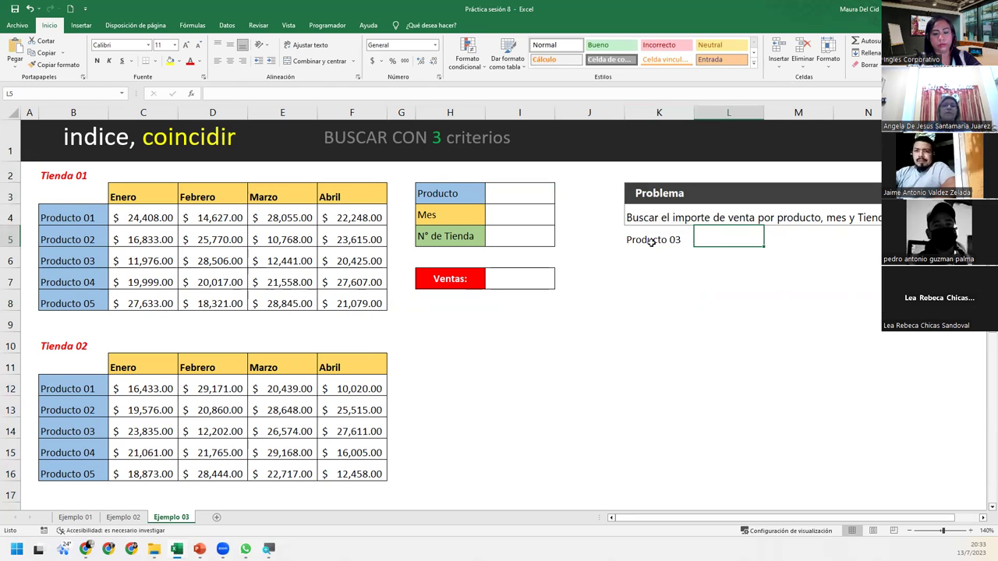
pyautogui.write('Mes Abril')
pyautogui.press('Tab')
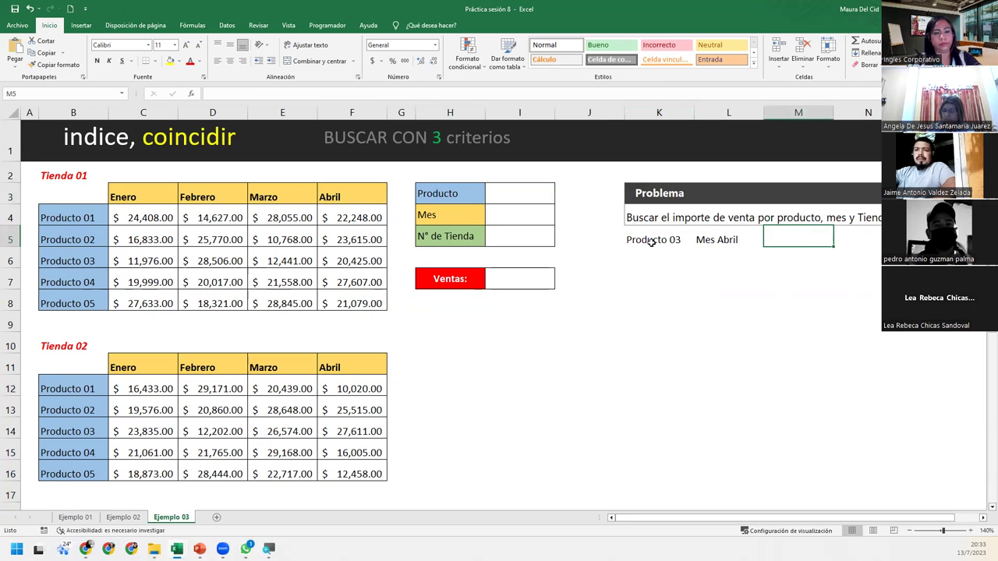
pyautogui.write('Tiene')
pyautogui.press('BackSpace')
pyautogui.write('da 2')
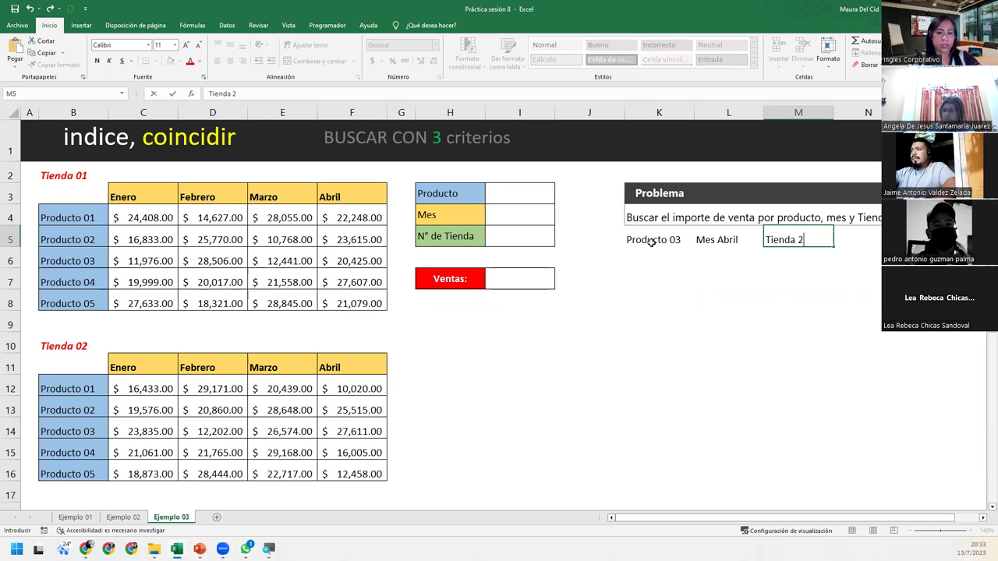
pyautogui.press('Return')
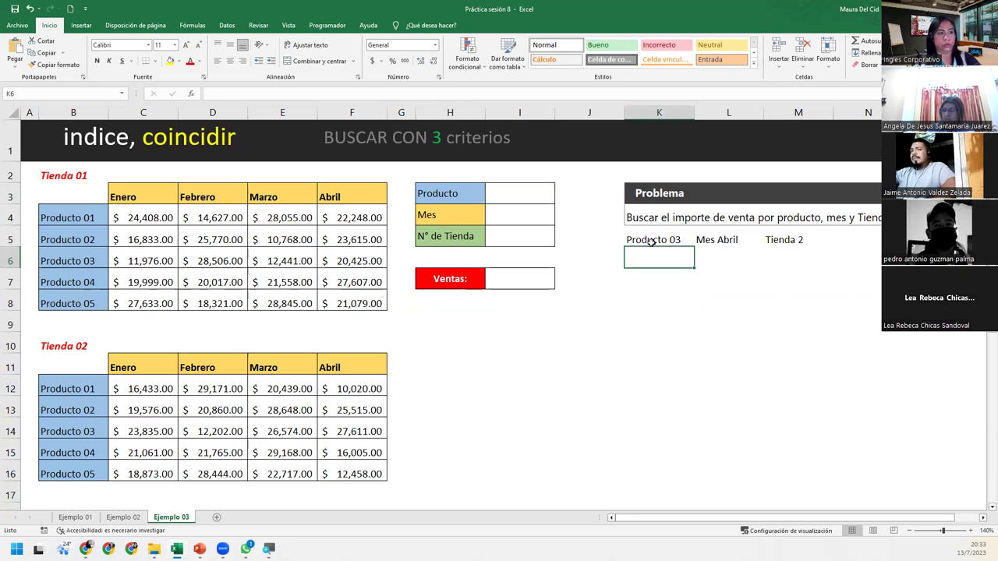
pyautogui.moveTo(658, 234); pyautogui.dragTo(815, 227)
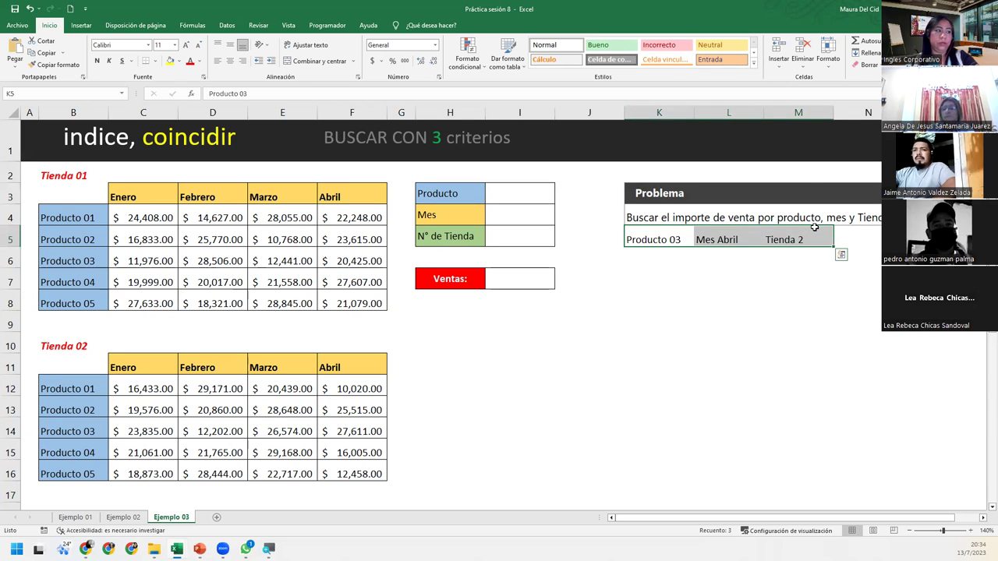
pyautogui.click(493, 188)
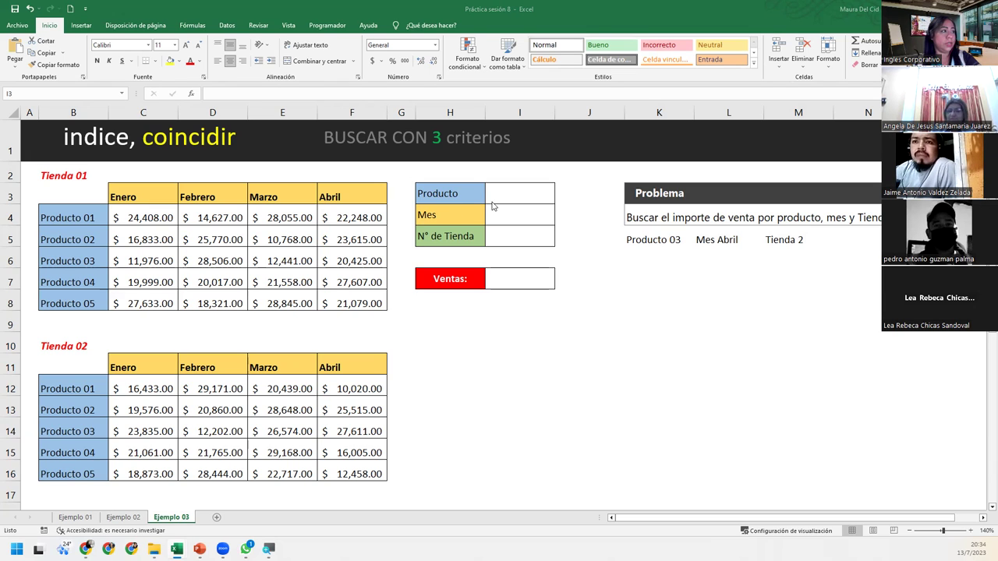
pyautogui.click(493, 187)
pyautogui.click(192, 25)
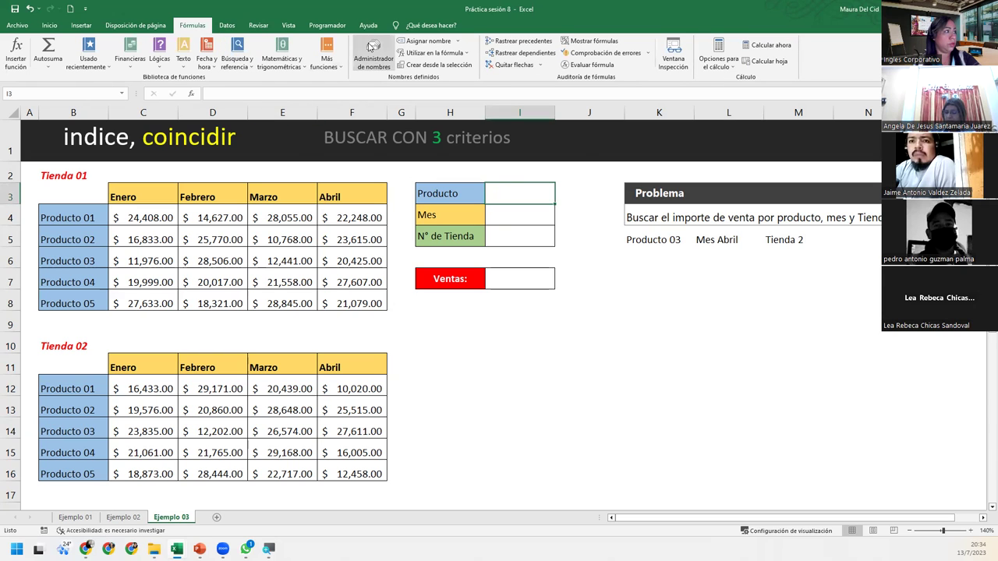
pyautogui.click(374, 55)
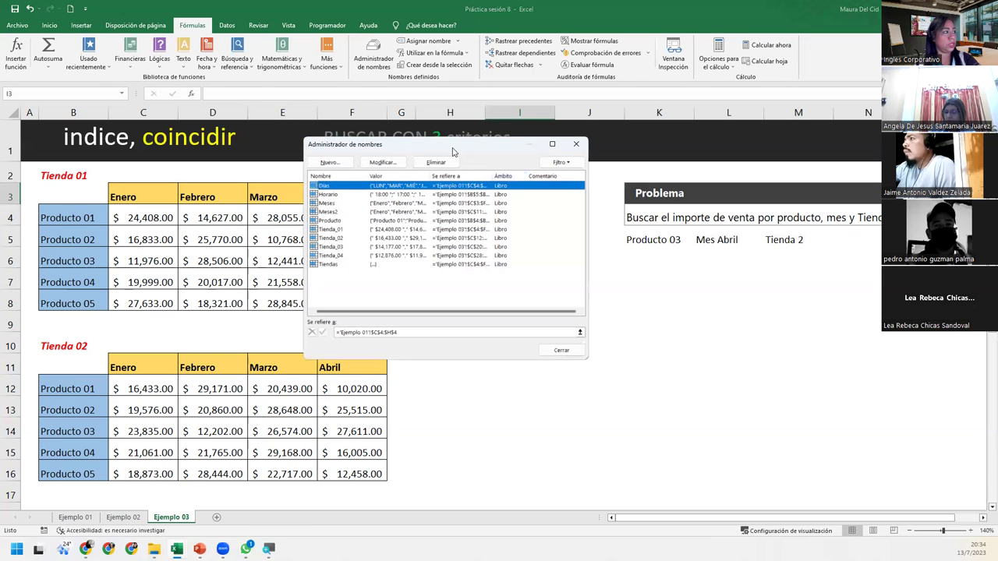
pyautogui.moveTo(453, 151); pyautogui.dragTo(591, 253)
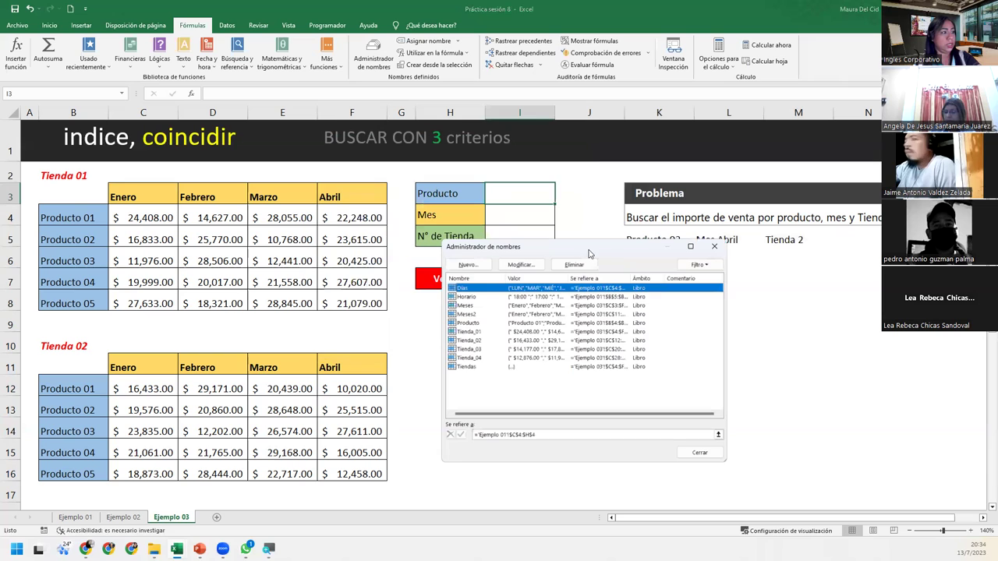
pyautogui.click(475, 323)
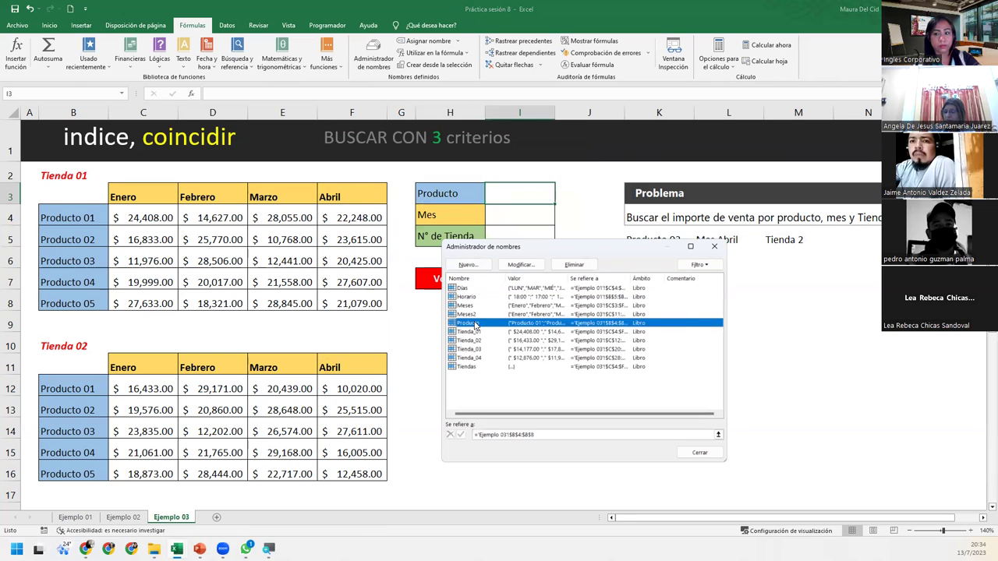
pyautogui.doubleClick(475, 323)
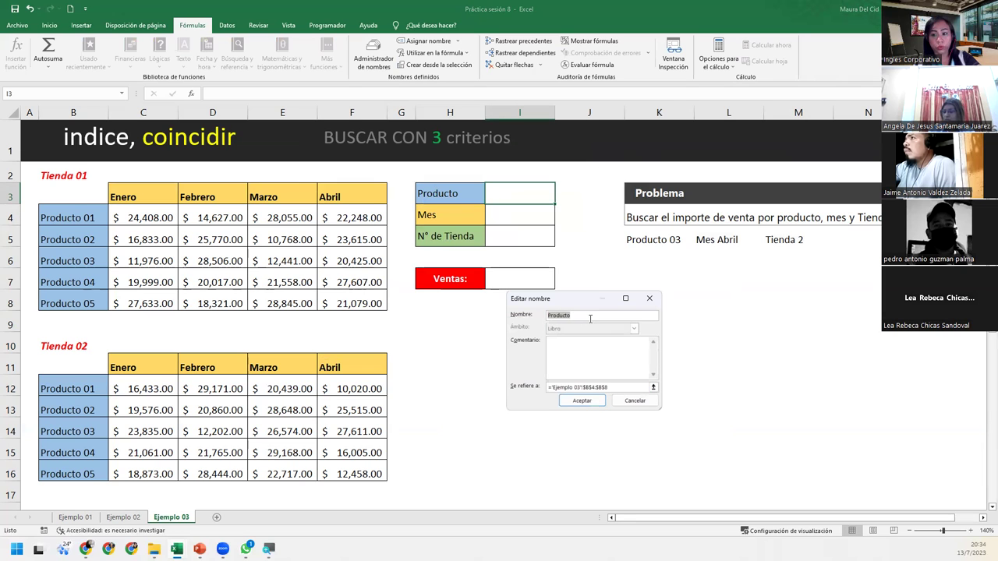
pyautogui.click(649, 298)
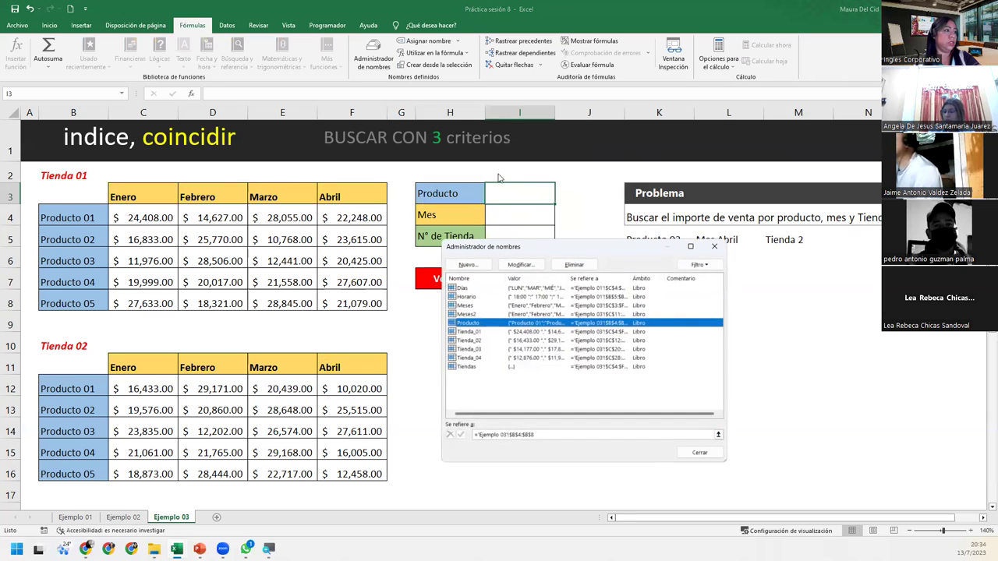
pyautogui.click(722, 246)
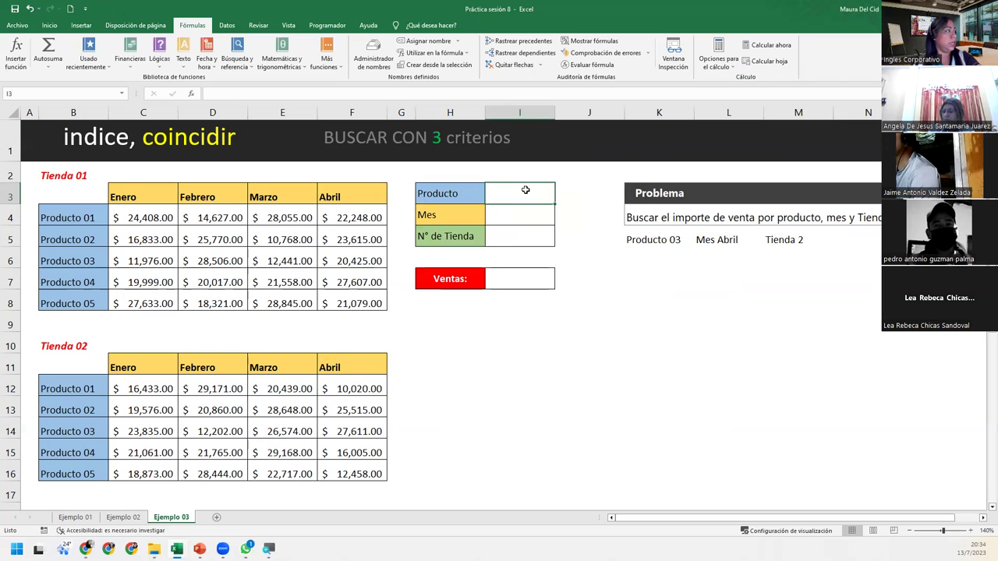
# Step: Give I3 a list validation with source =producto and pick Producto 03 from it
pyautogui.click(227, 25)
pyautogui.click(537, 49)
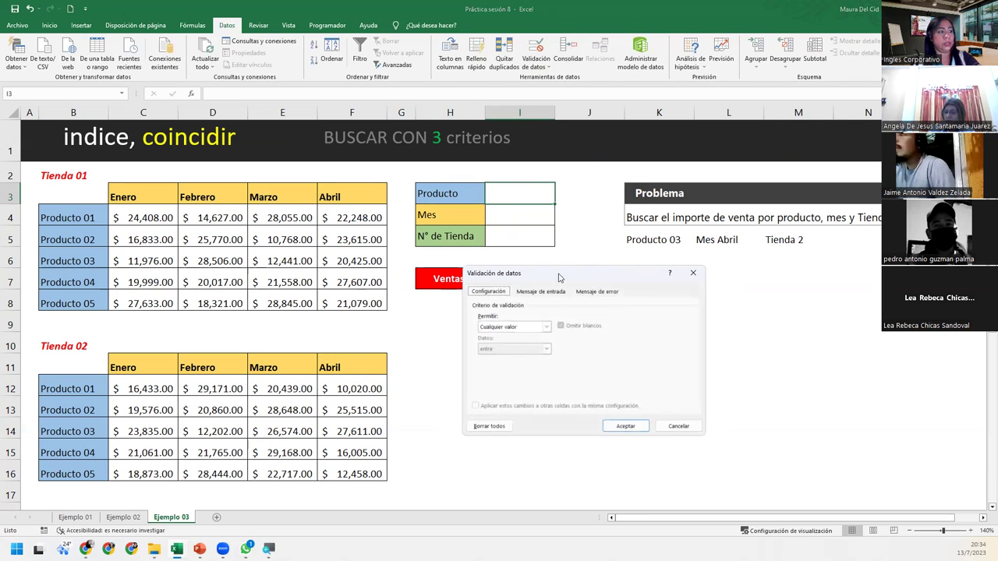
pyautogui.click(522, 327)
pyautogui.click(514, 353)
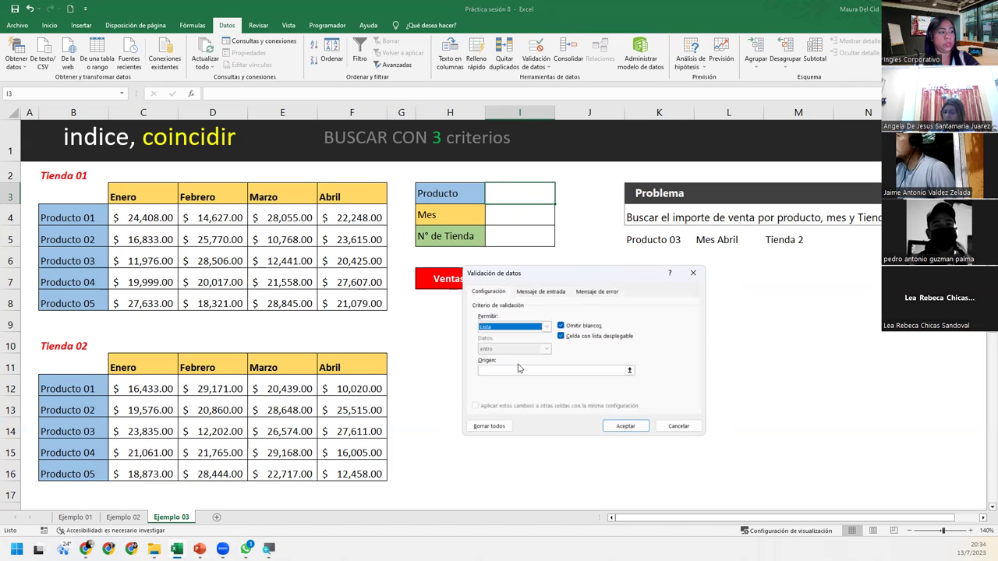
pyautogui.click(519, 369)
pyautogui.write('=producto')
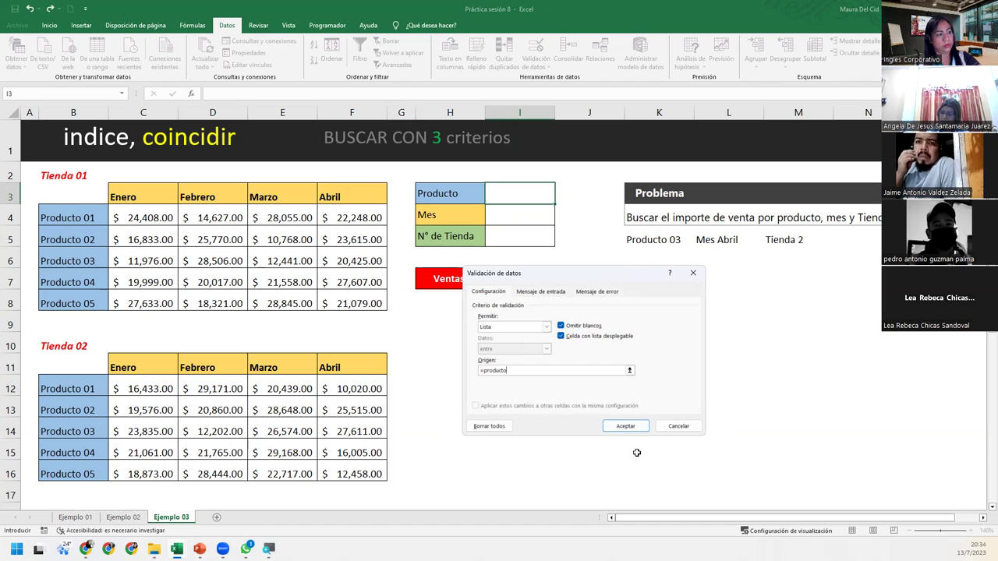
pyautogui.click(625, 426)
pyautogui.click(558, 200)
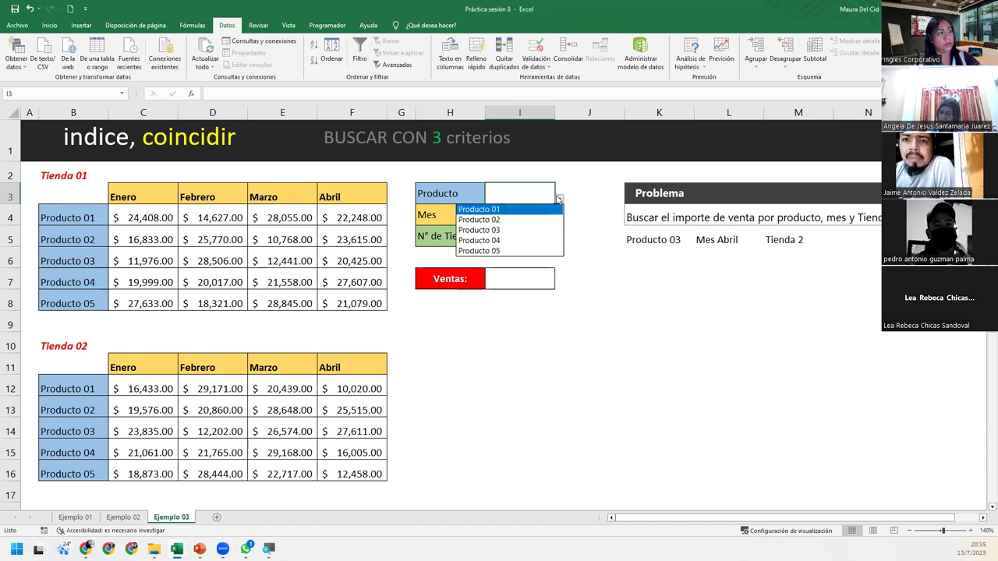
pyautogui.click(497, 230)
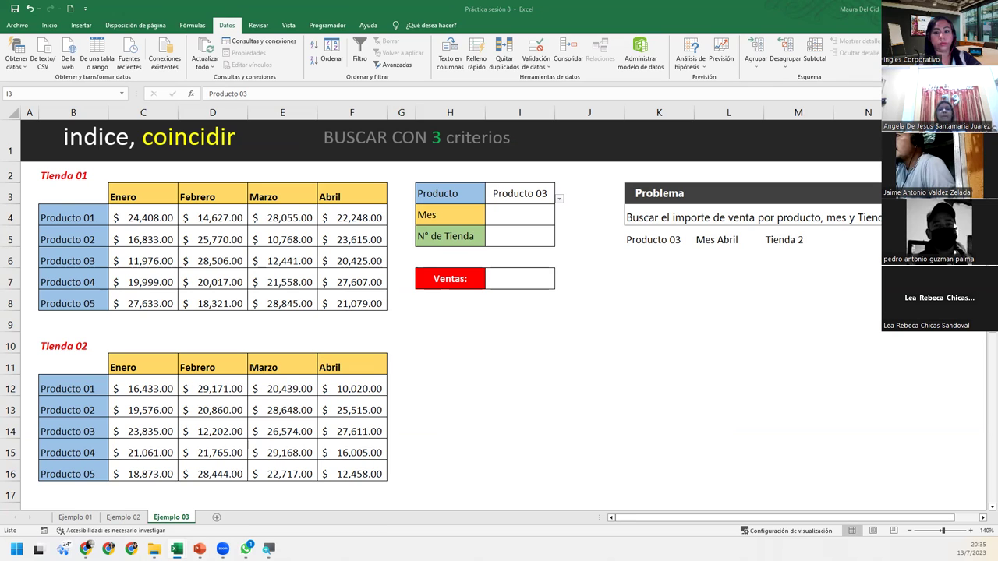
pyautogui.click(550, 197)
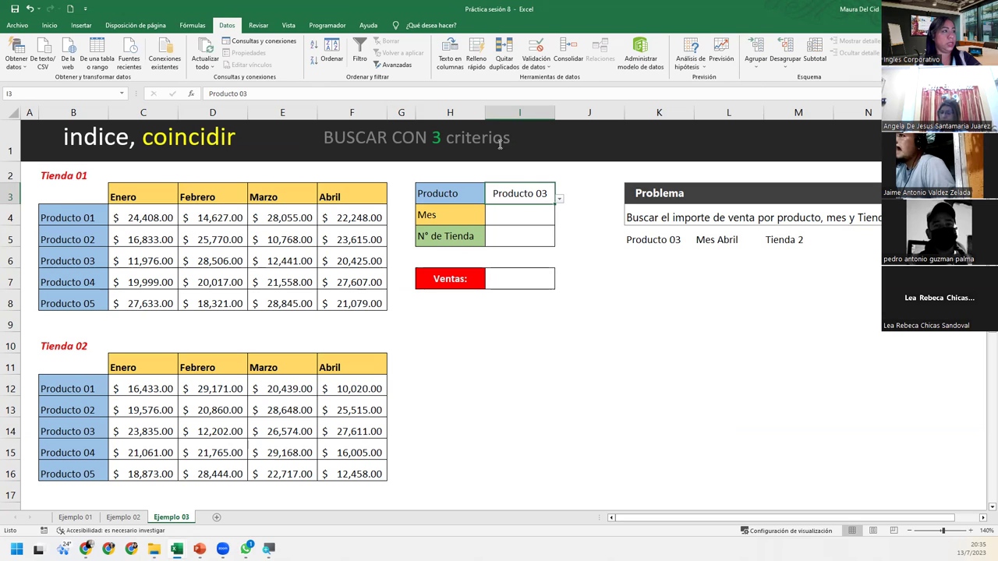
pyautogui.click(536, 49)
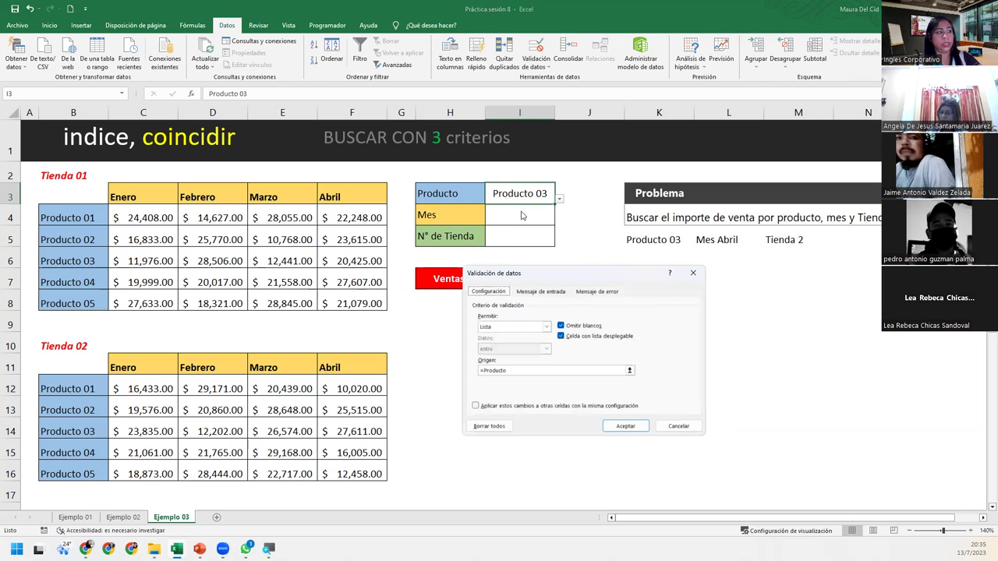
pyautogui.click(535, 372)
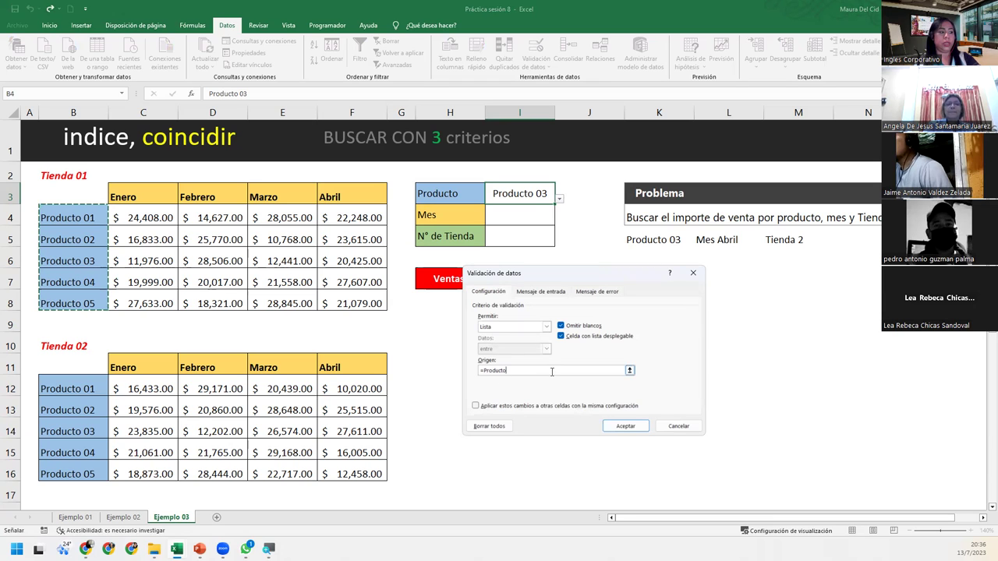
pyautogui.click(633, 427)
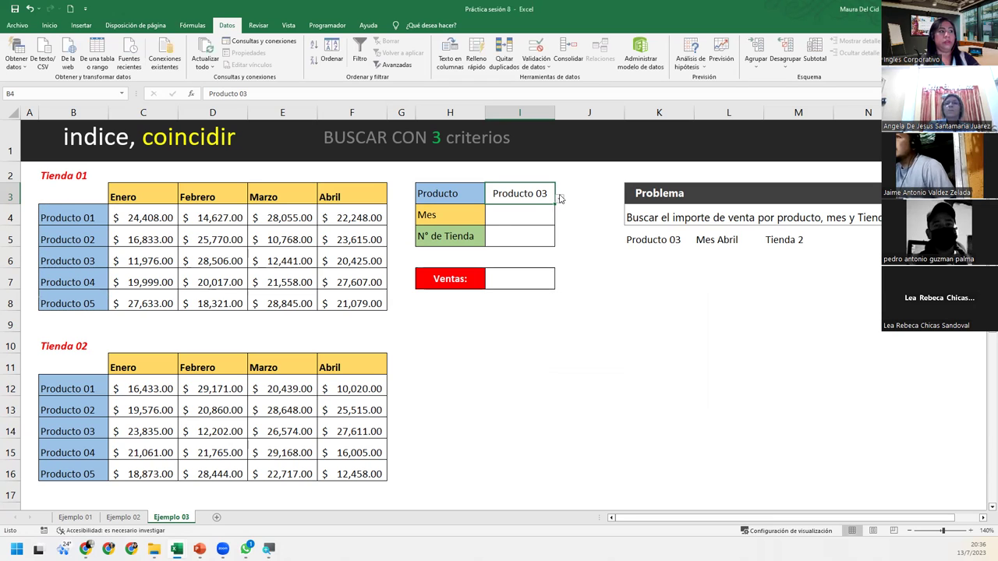
pyautogui.click(559, 199)
pyautogui.click(559, 199)
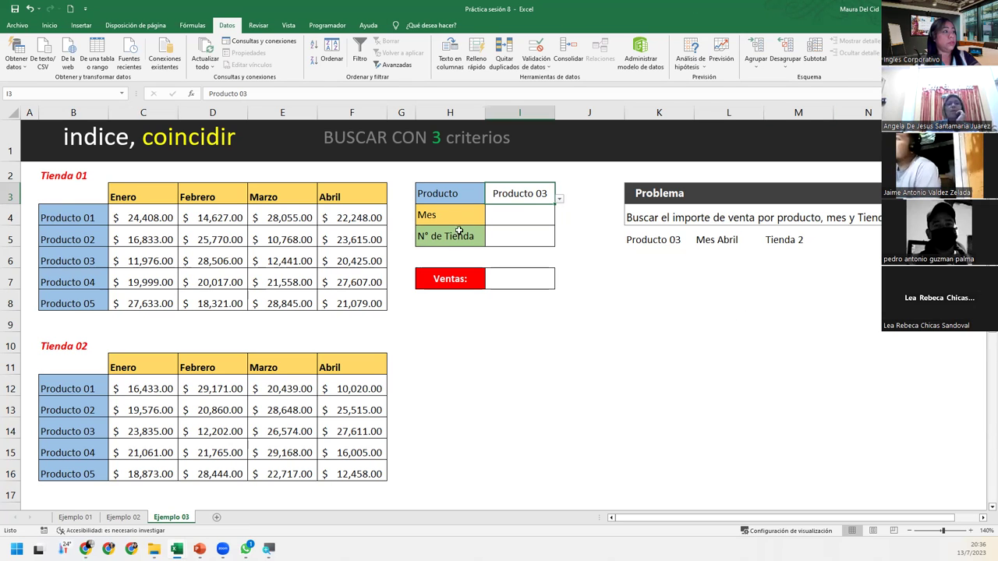
pyautogui.click(519, 214)
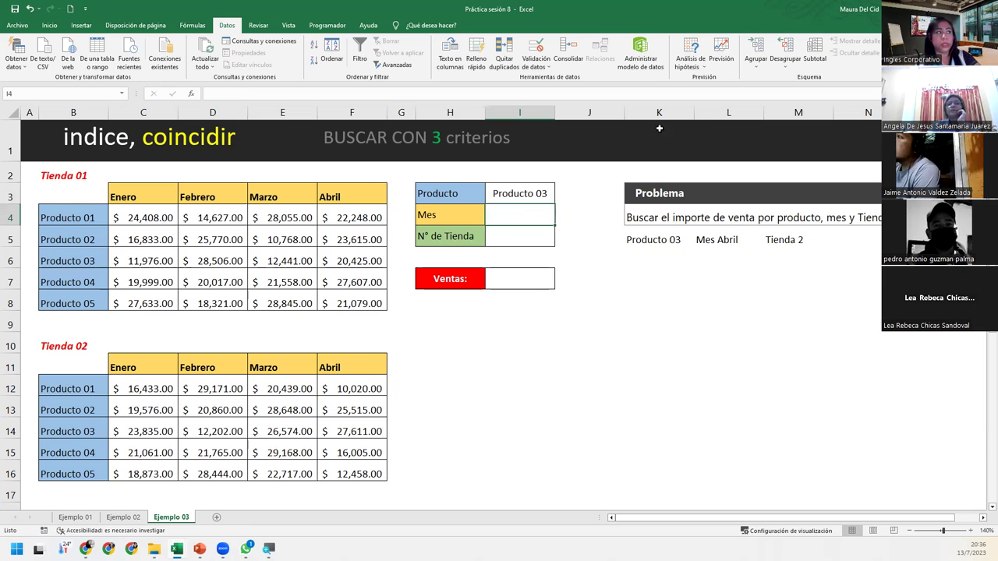
pyautogui.click(201, 25)
pyautogui.click(371, 61)
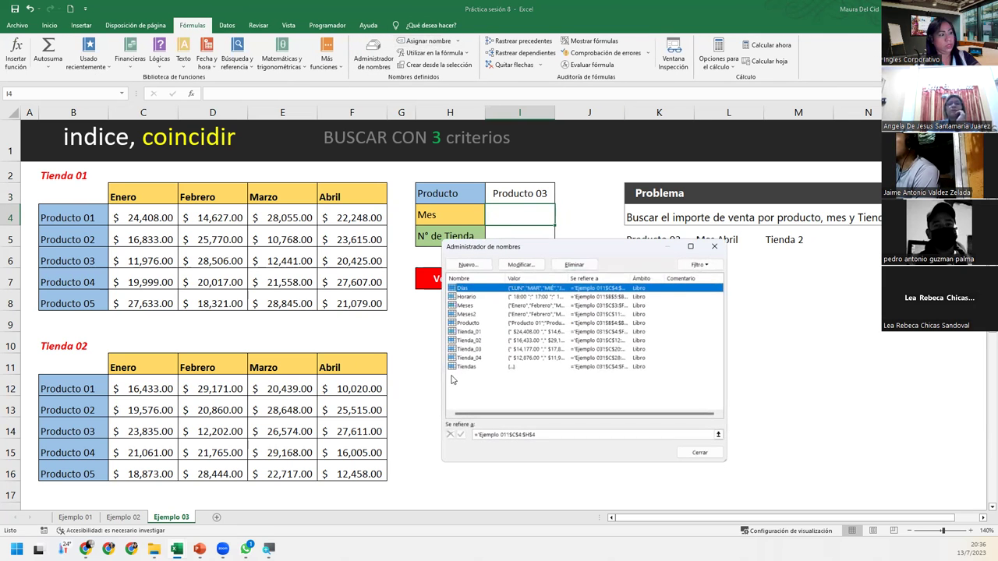
pyautogui.click(467, 307)
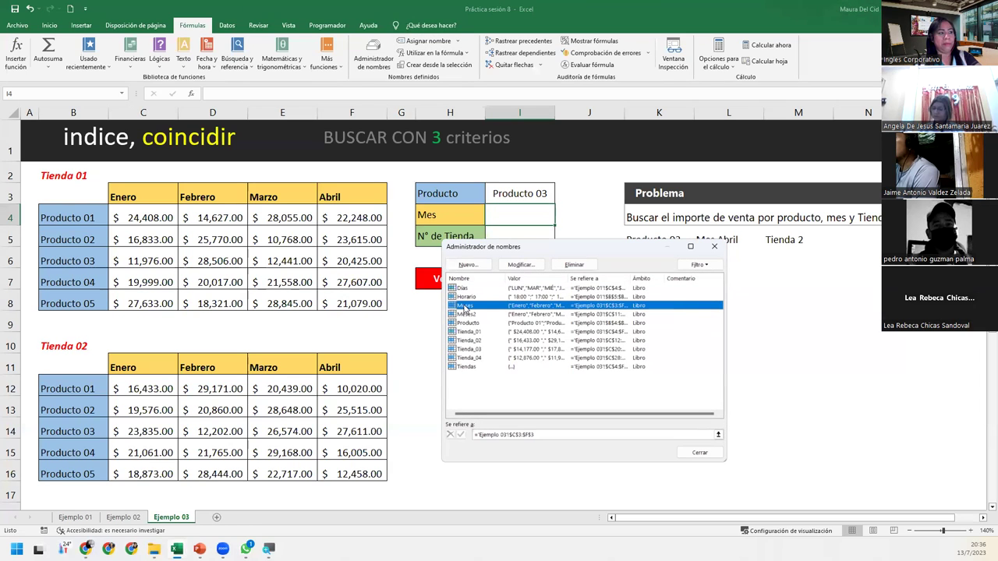
pyautogui.click(714, 246)
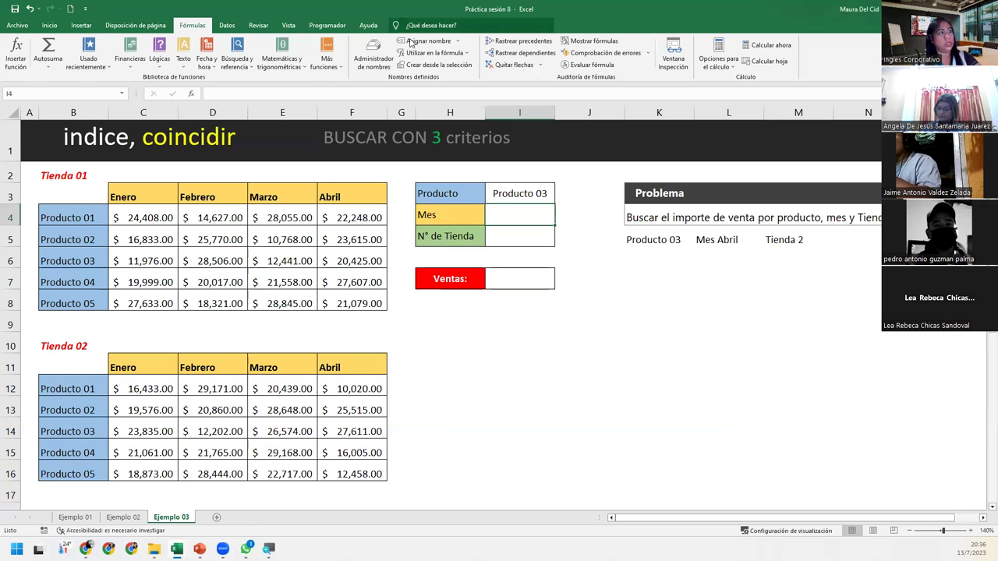
# Step: Give I4 a list validation with source =meses and pick Abril from its dropdown
pyautogui.click(227, 25)
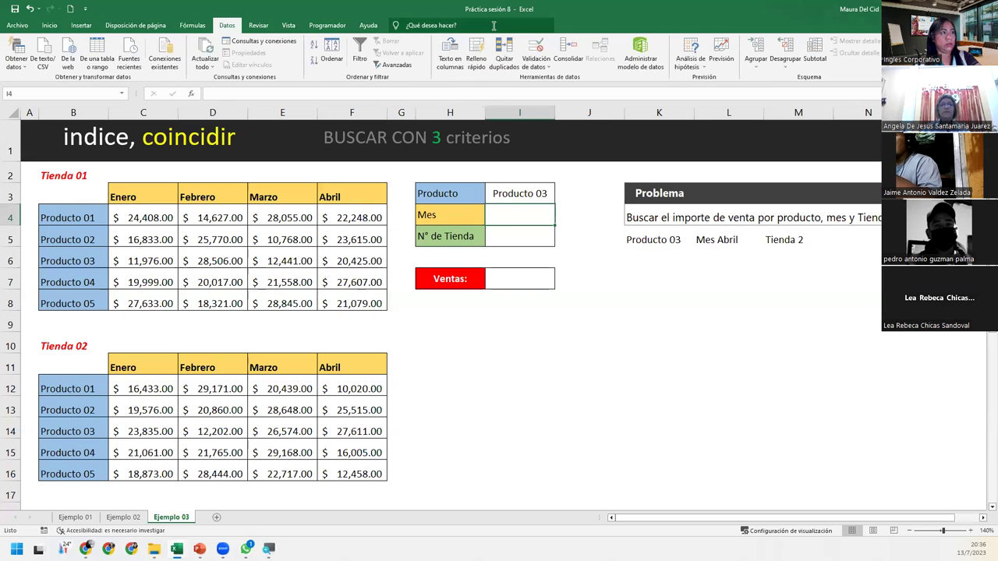
pyautogui.click(536, 48)
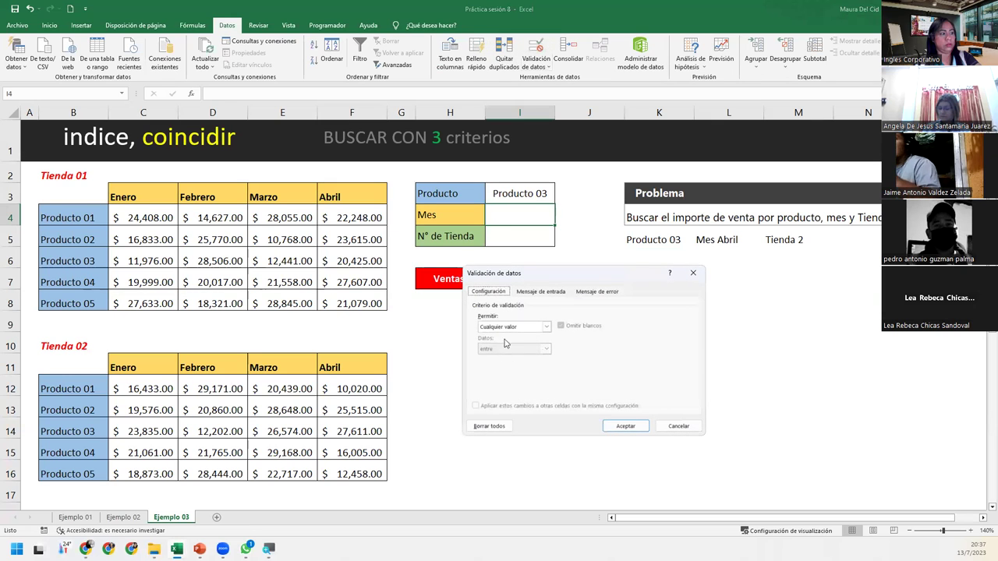
pyautogui.click(511, 327)
pyautogui.click(507, 361)
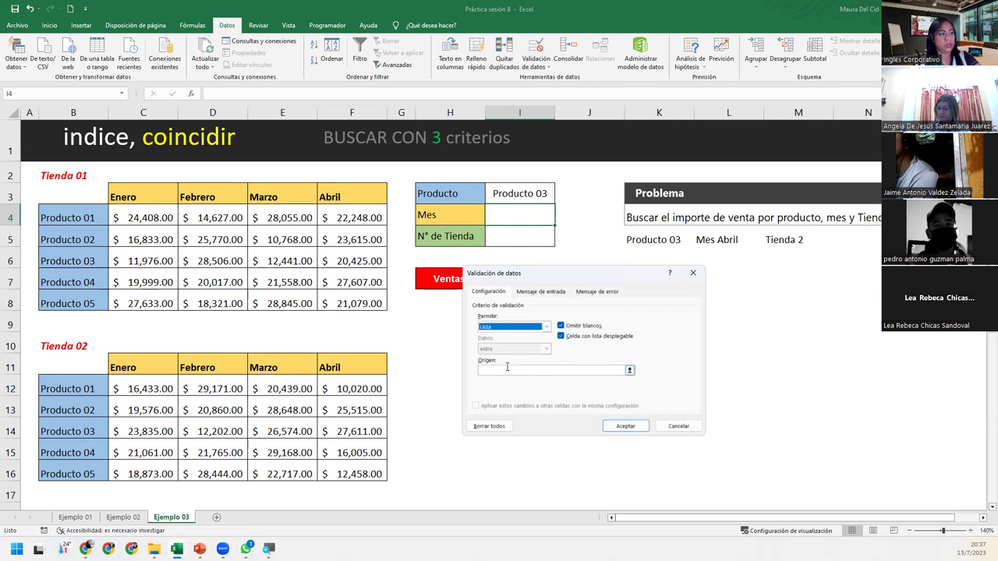
pyautogui.click(507, 368)
pyautogui.write('=meses')
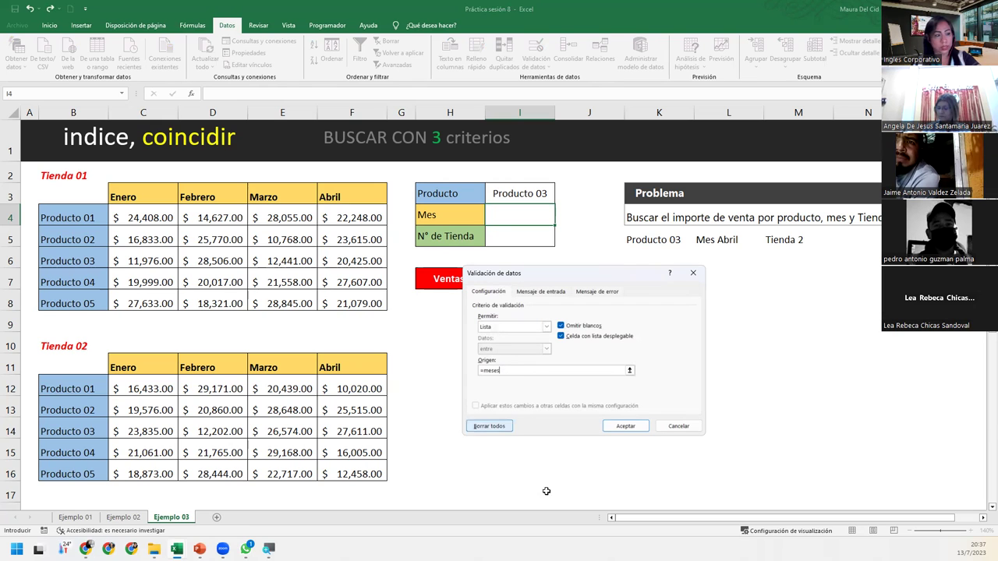
pyautogui.click(628, 428)
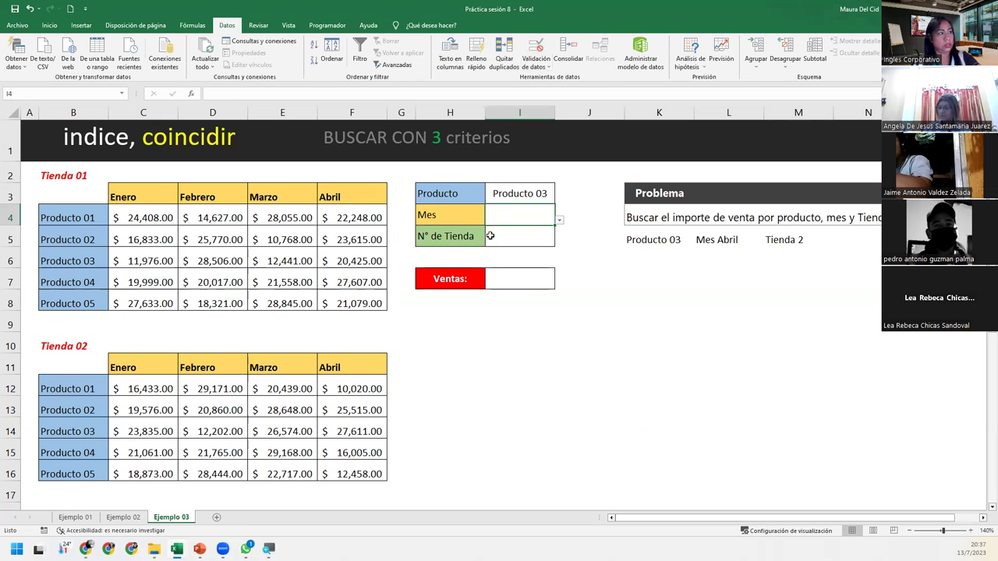
pyautogui.click(559, 221)
pyautogui.click(486, 262)
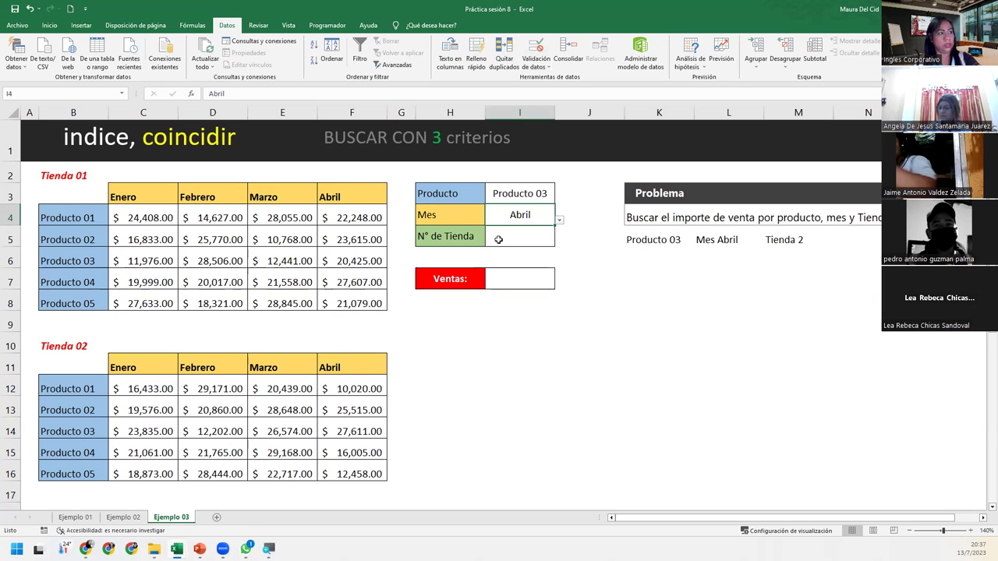
pyautogui.click(498, 240)
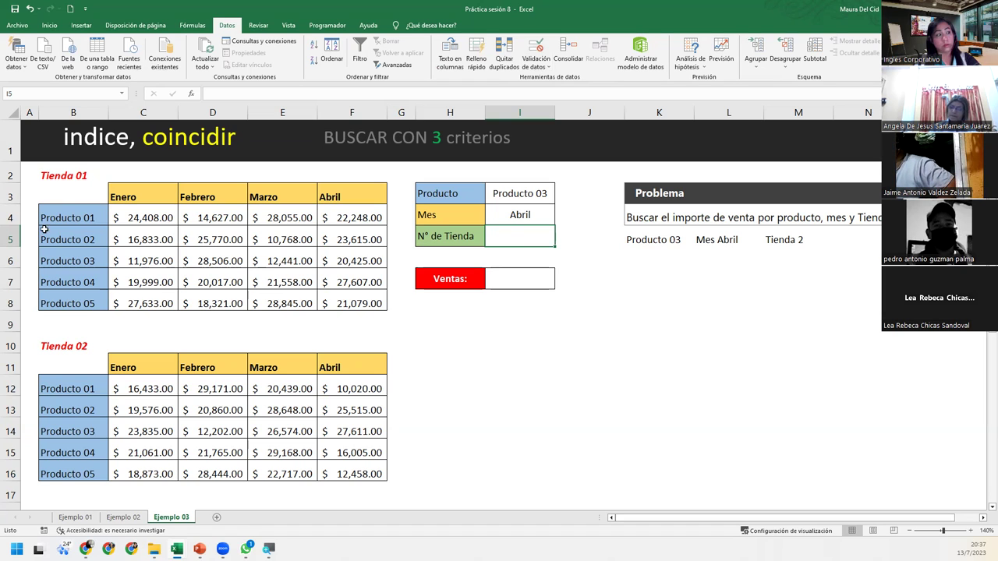
pyautogui.click(536, 215)
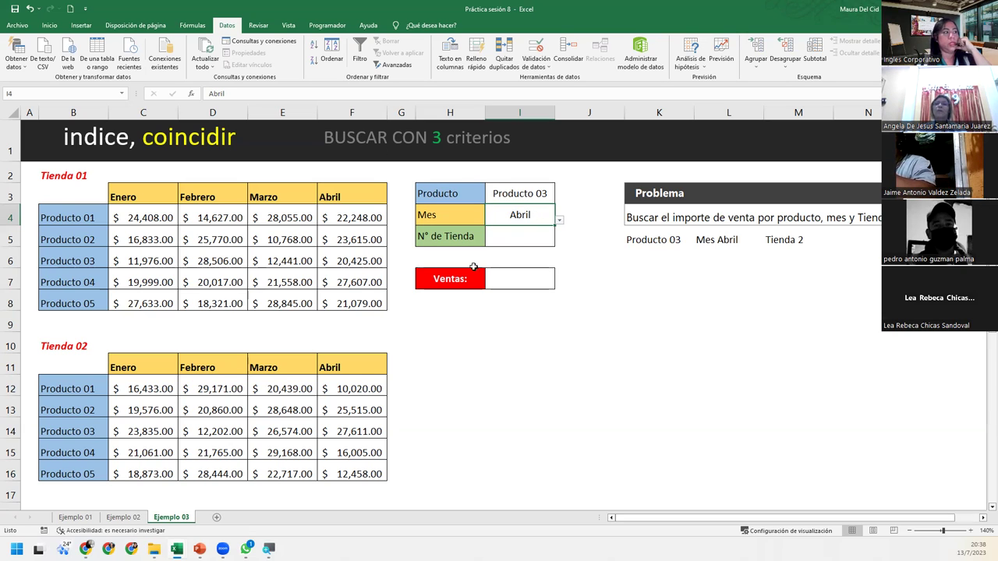
# Step: Select the store cell I5, cancelling the stray = entry started there
pyautogui.click(513, 235)
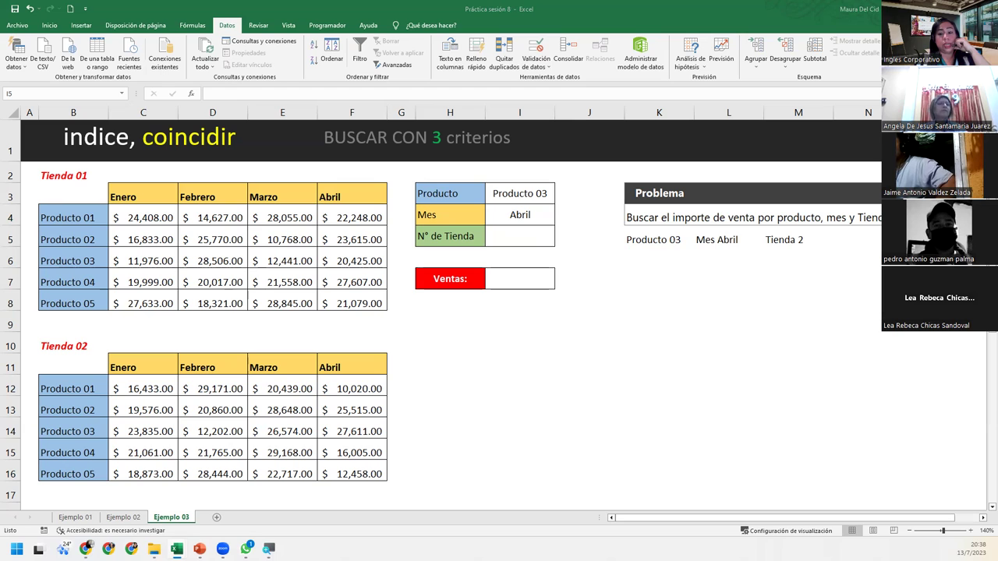
pyautogui.write('=')
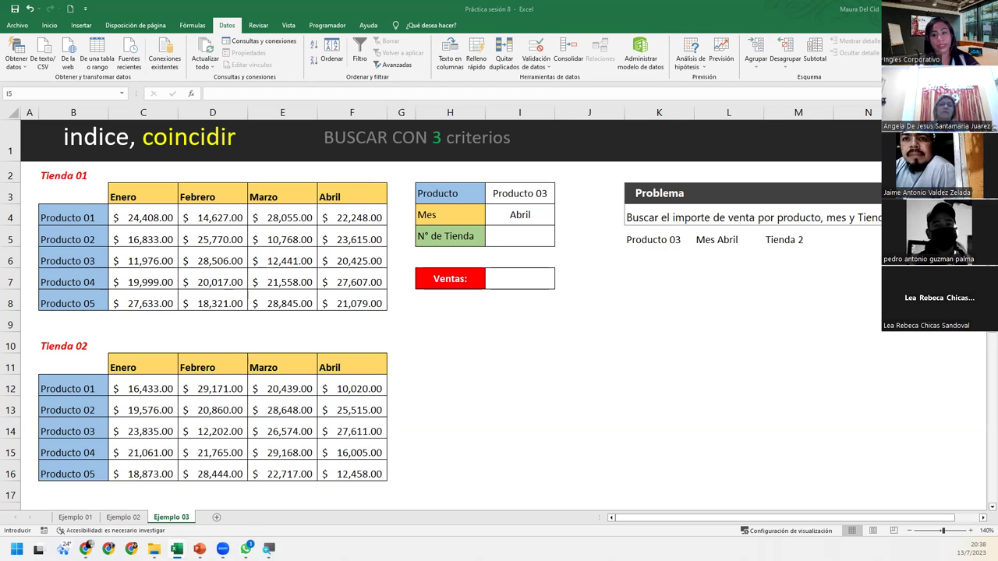
pyautogui.press('Escape')
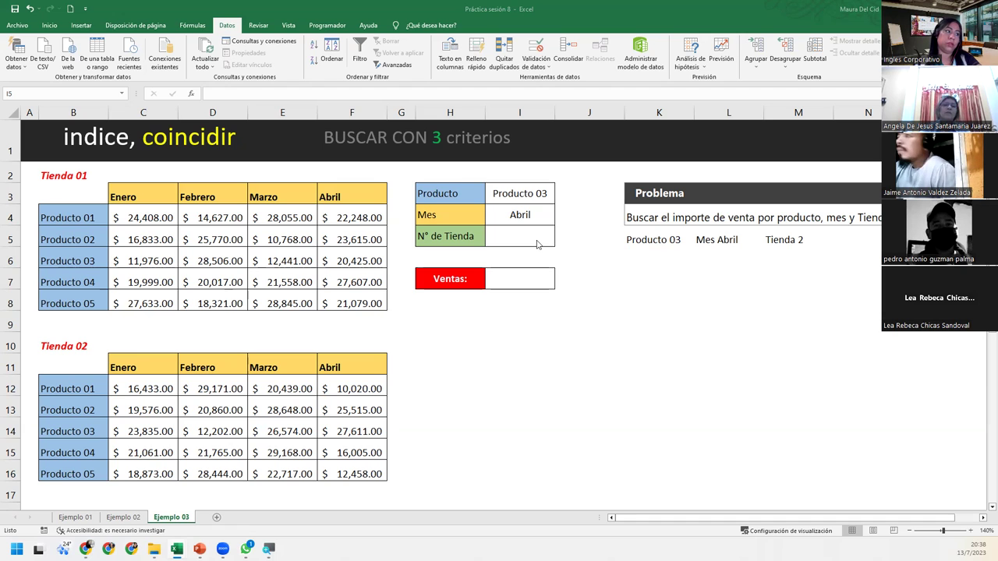
pyautogui.click(537, 241)
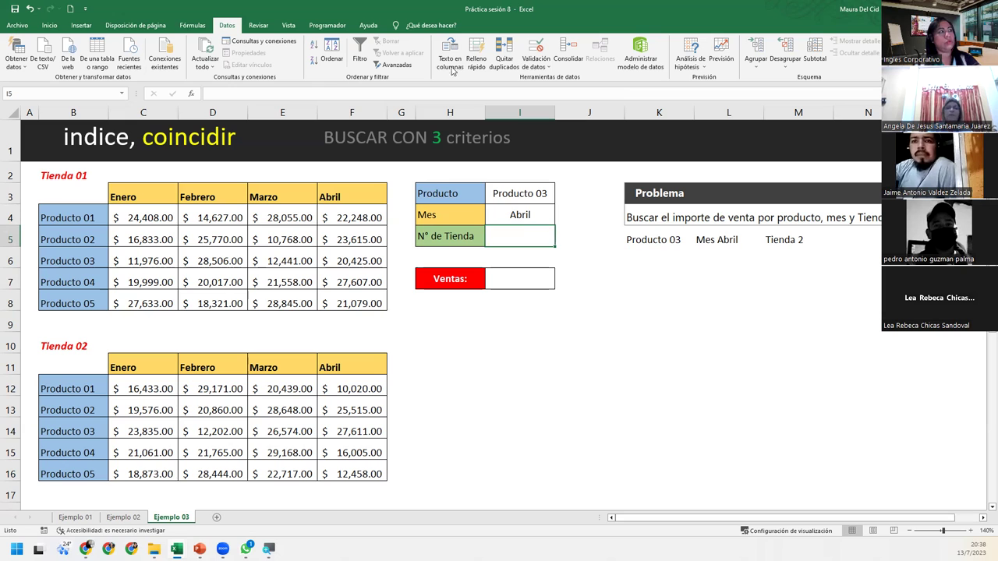
# Step: Set I5's validation to a list and paste the store names as its source
pyautogui.click(528, 52)
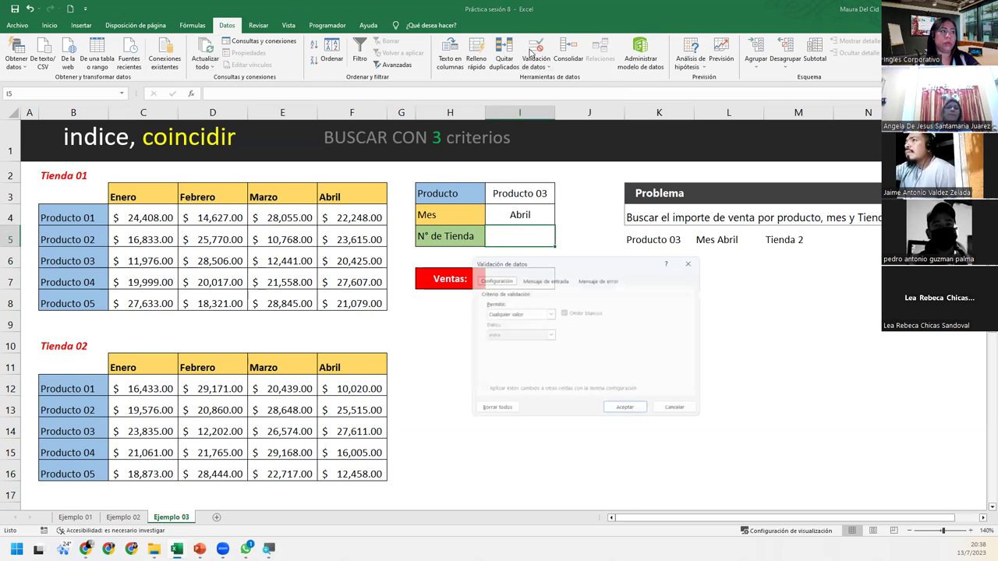
pyautogui.click(514, 311)
pyautogui.click(485, 341)
pyautogui.click(519, 355)
pyautogui.hotkey('ctrl', 'v')
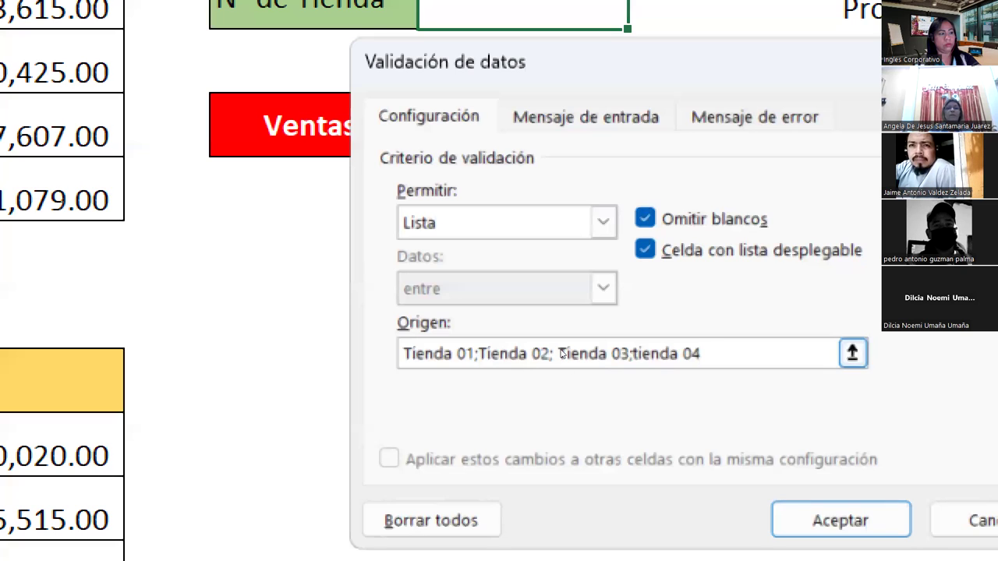
# Step: Correct the source to Tienda 01;Tienda 02;Tienda 03;Tienda 04 and confirm it
pyautogui.click(633, 355)
pyautogui.write('+$H')
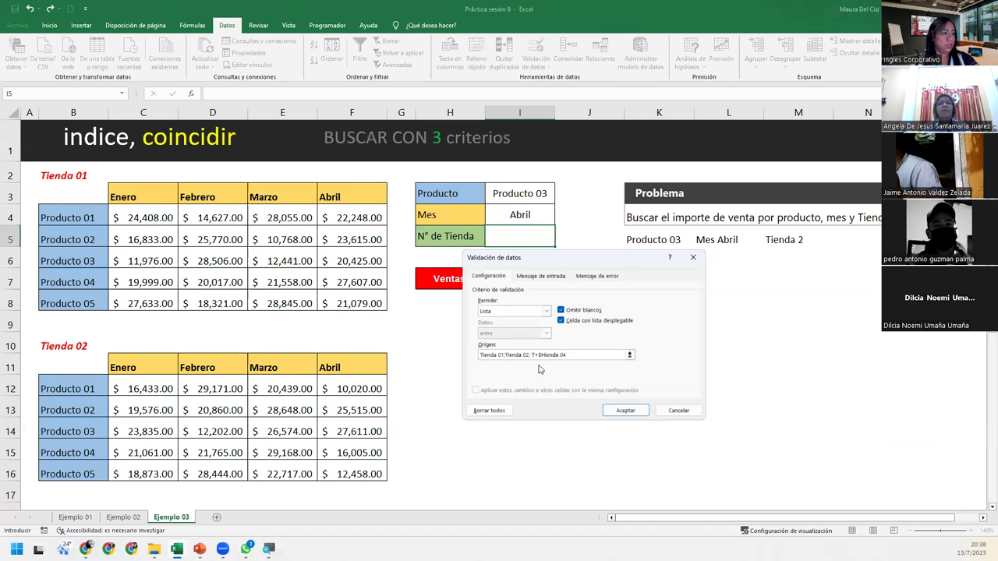
pyautogui.press('BackSpace')
pyautogui.press('BackSpace')
pyautogui.press('BackSpace')
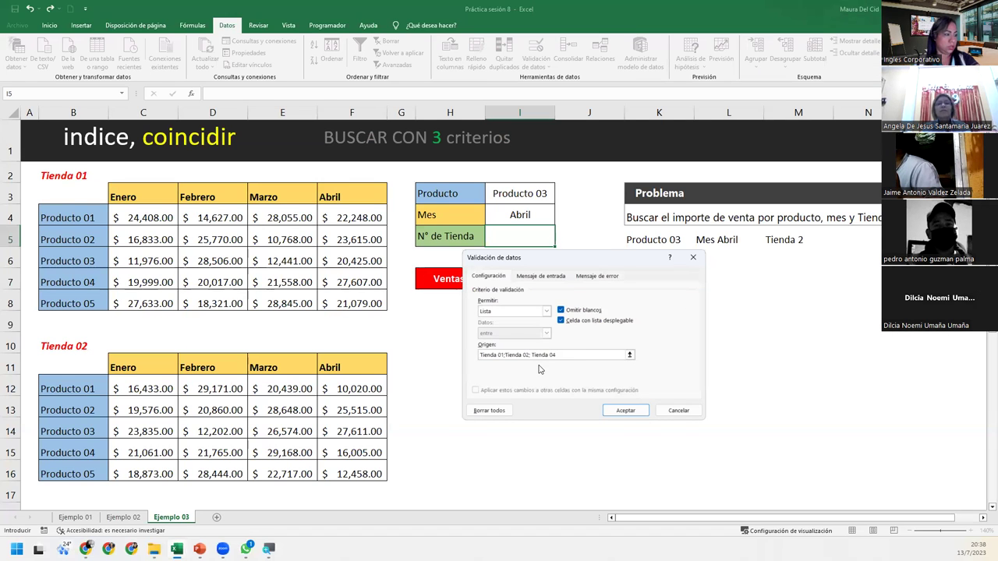
pyautogui.click(531, 355)
pyautogui.press('BackSpace')
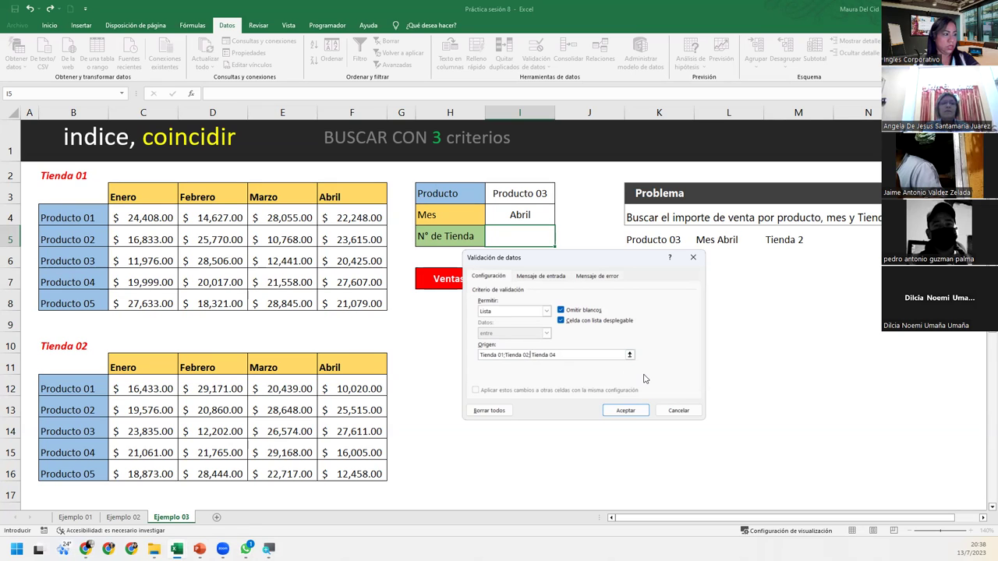
pyautogui.press('BackSpace')
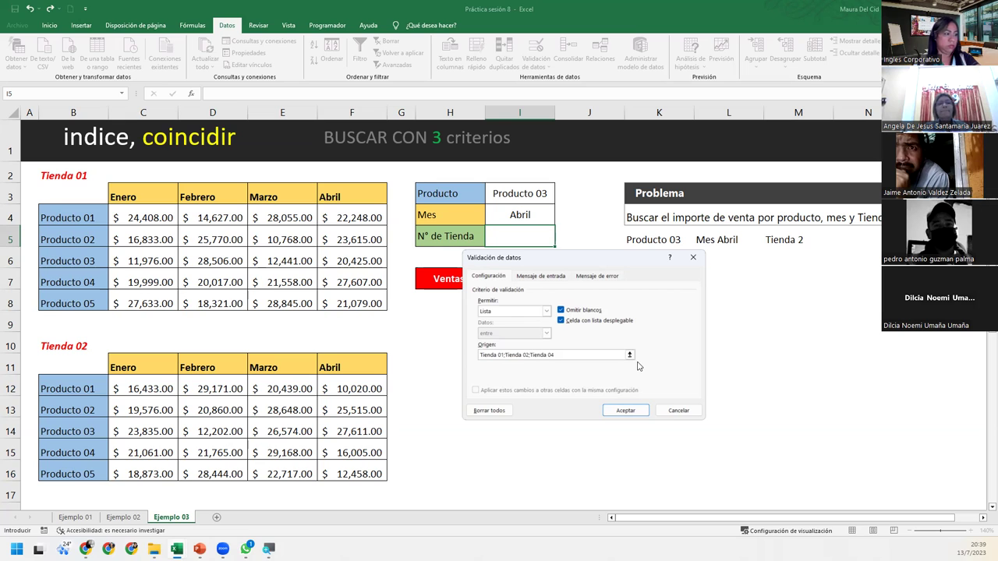
pyautogui.write('Tienda')
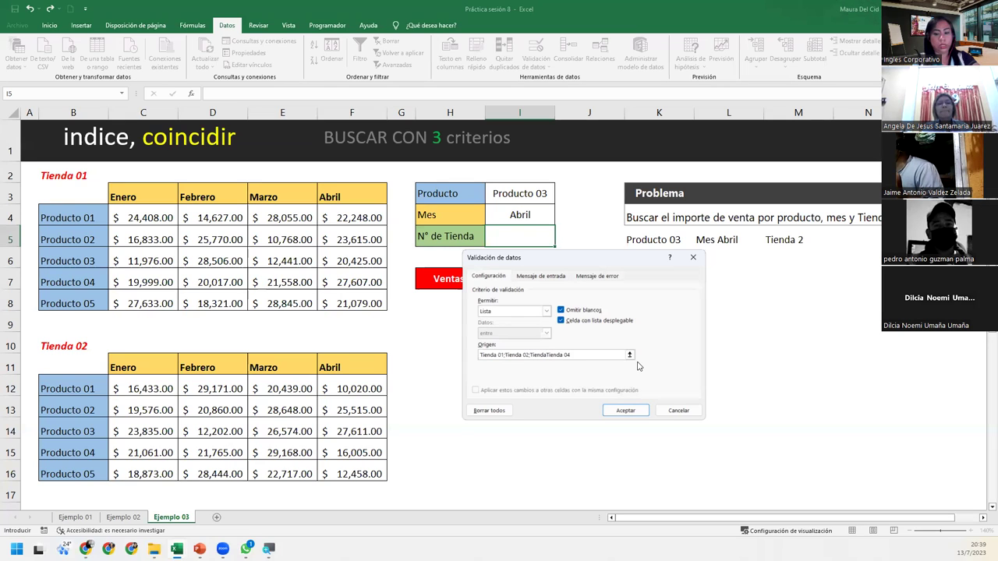
pyautogui.write(' 03;')
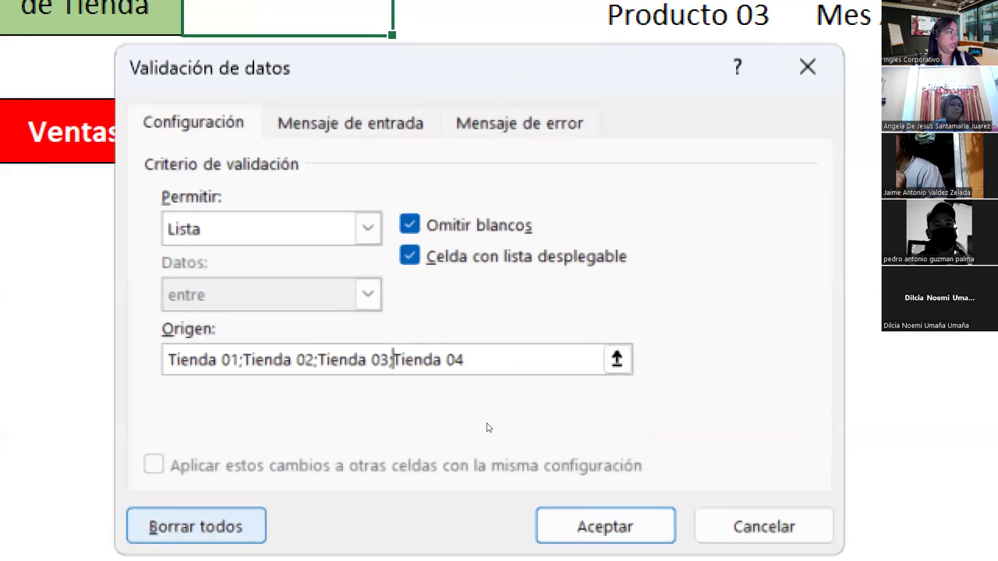
pyautogui.press('End')
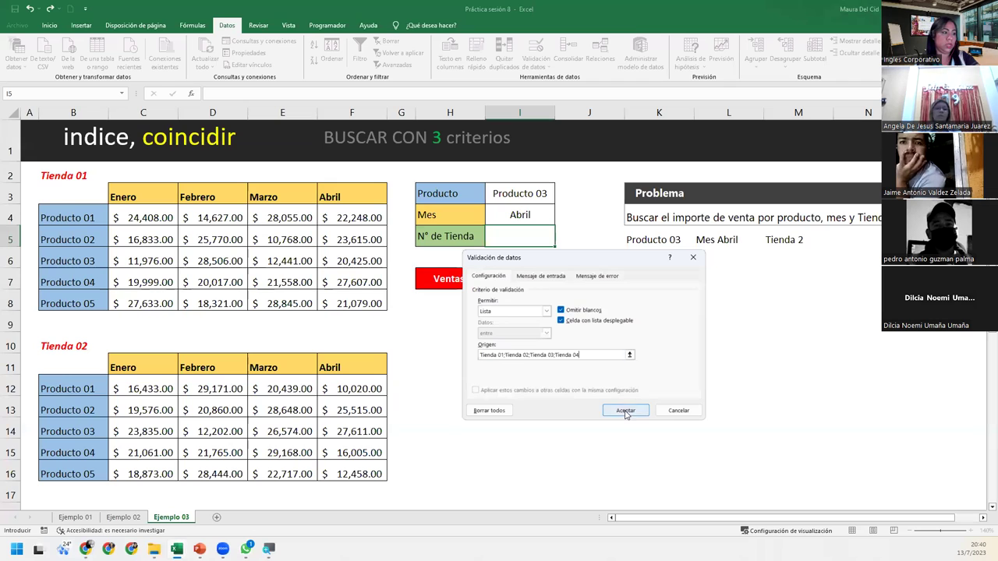
pyautogui.click(626, 410)
# Step: Test the I5 store dropdown with Tienda 02 and Tienda 04, leaving Tienda 02 selected
pyautogui.click(559, 242)
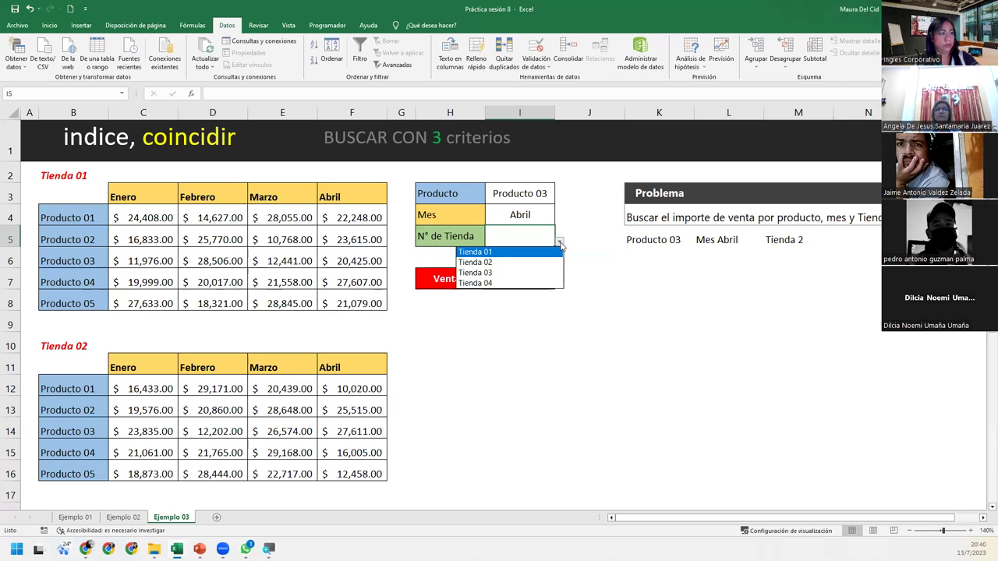
pyautogui.click(487, 263)
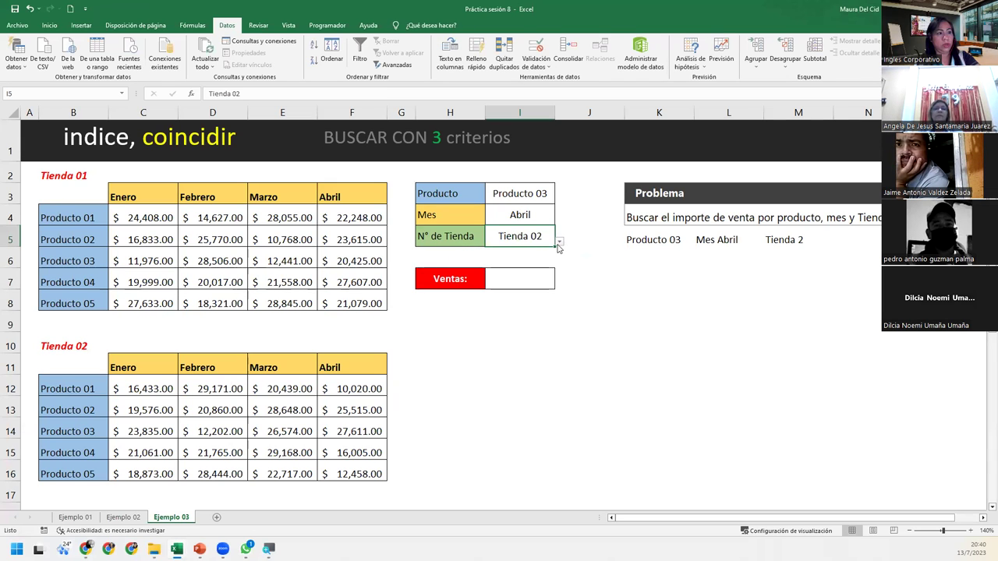
pyautogui.click(559, 242)
pyautogui.click(496, 284)
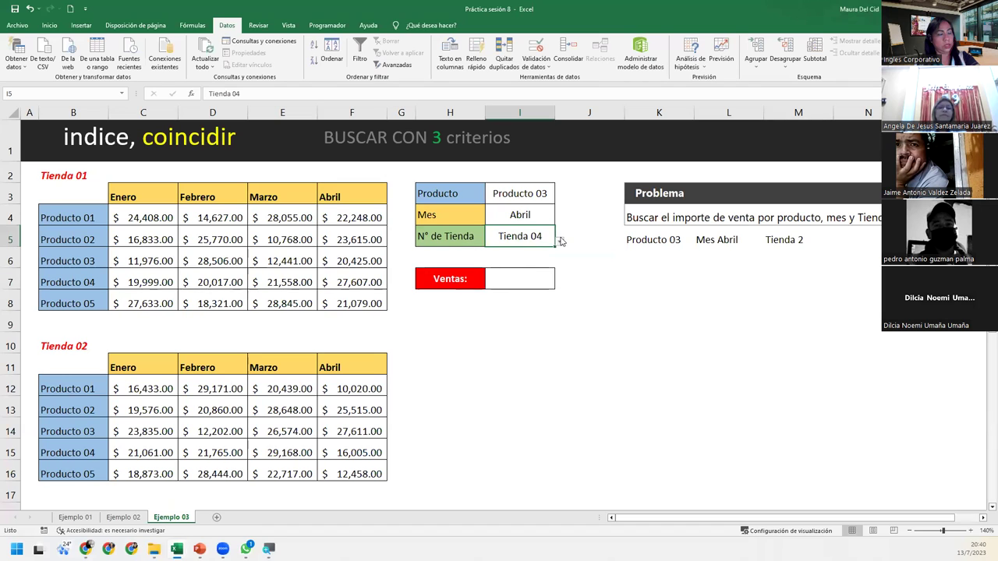
pyautogui.click(560, 242)
pyautogui.click(516, 263)
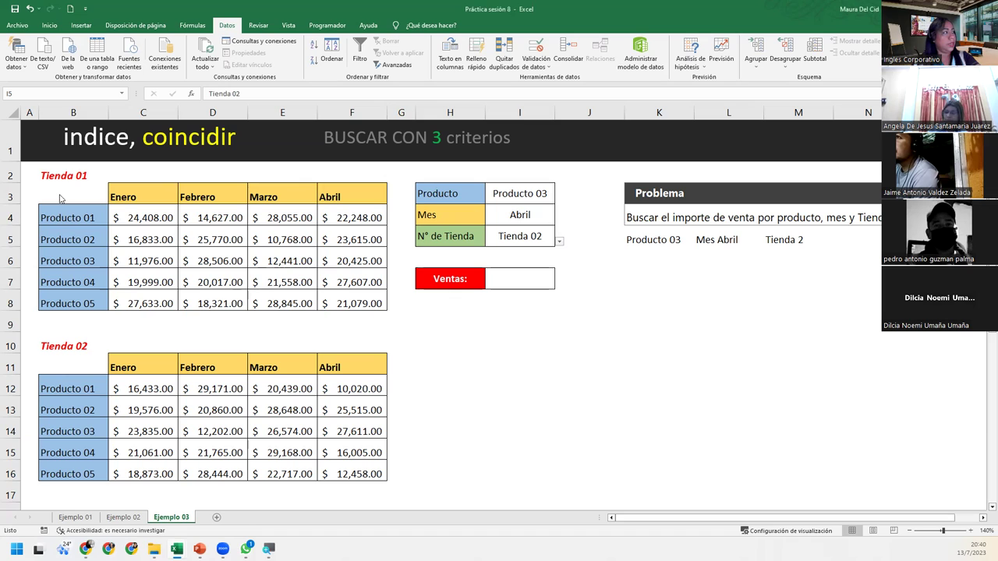
pyautogui.moveTo(60, 197); pyautogui.dragTo(338, 304)
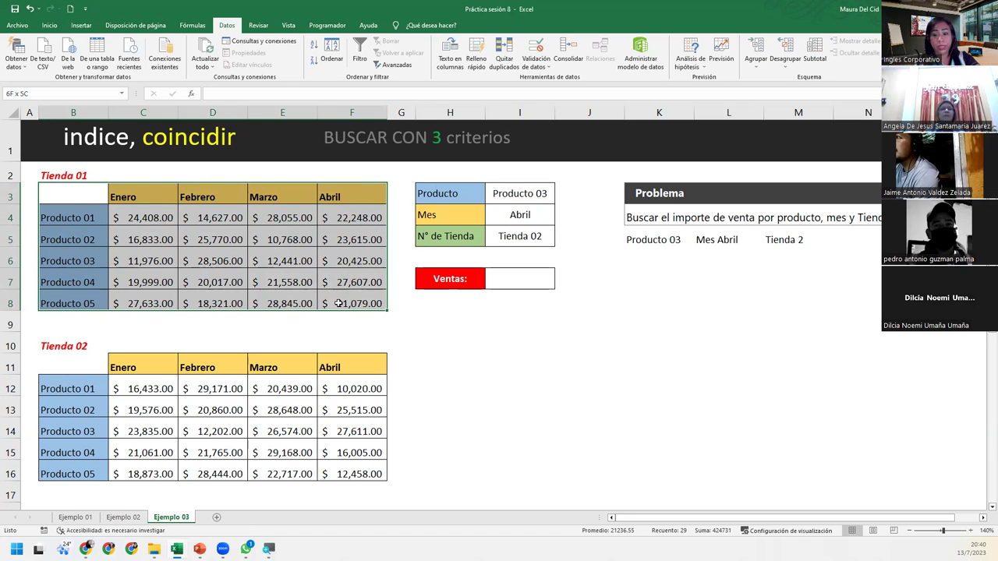
pyautogui.moveTo(339, 303); pyautogui.dragTo(88, 304)
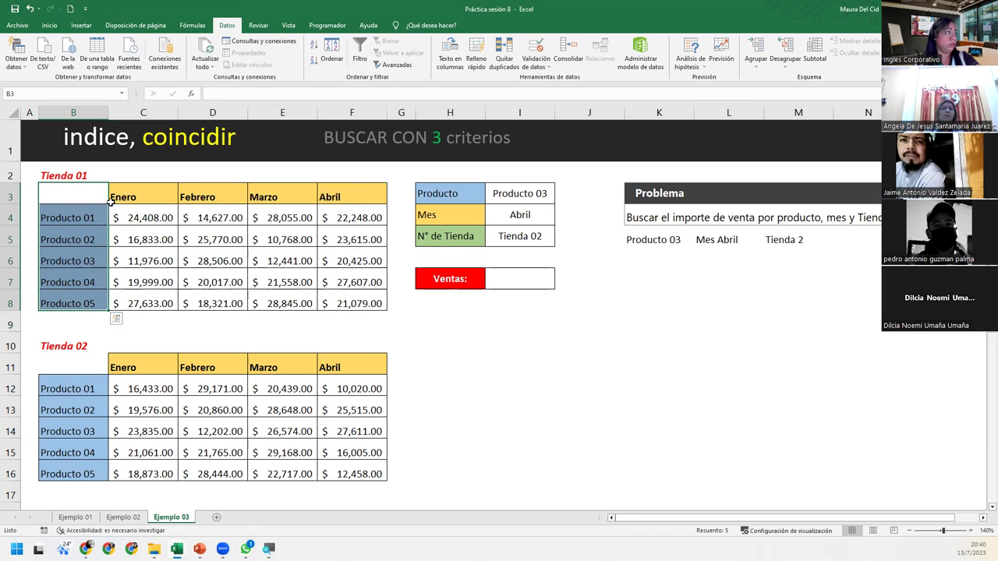
pyautogui.moveTo(125, 194); pyautogui.dragTo(345, 194)
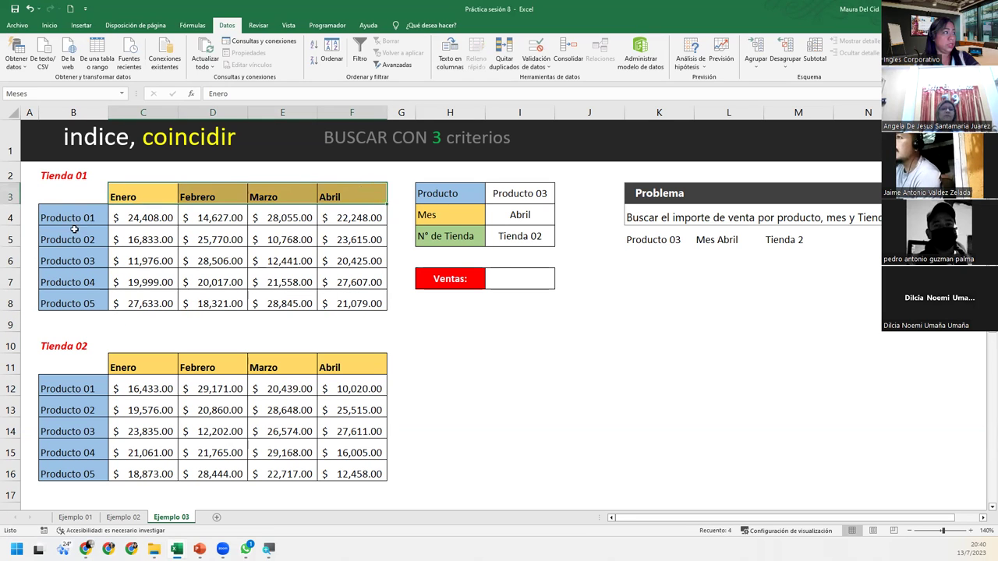
pyautogui.moveTo(73, 218); pyautogui.dragTo(78, 304)
pyautogui.moveTo(132, 197); pyautogui.dragTo(367, 196)
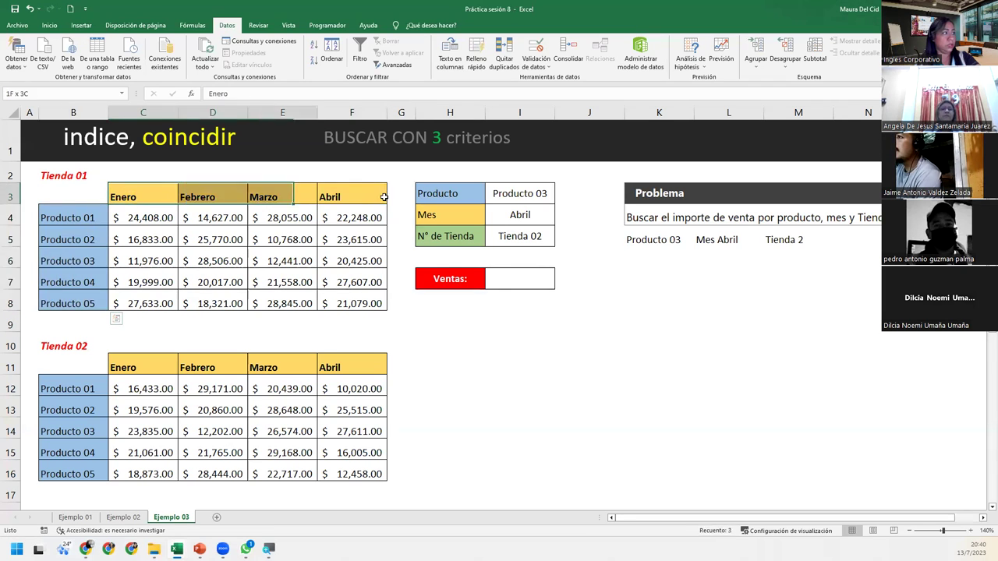
pyautogui.scroll(-3, 206, 389)
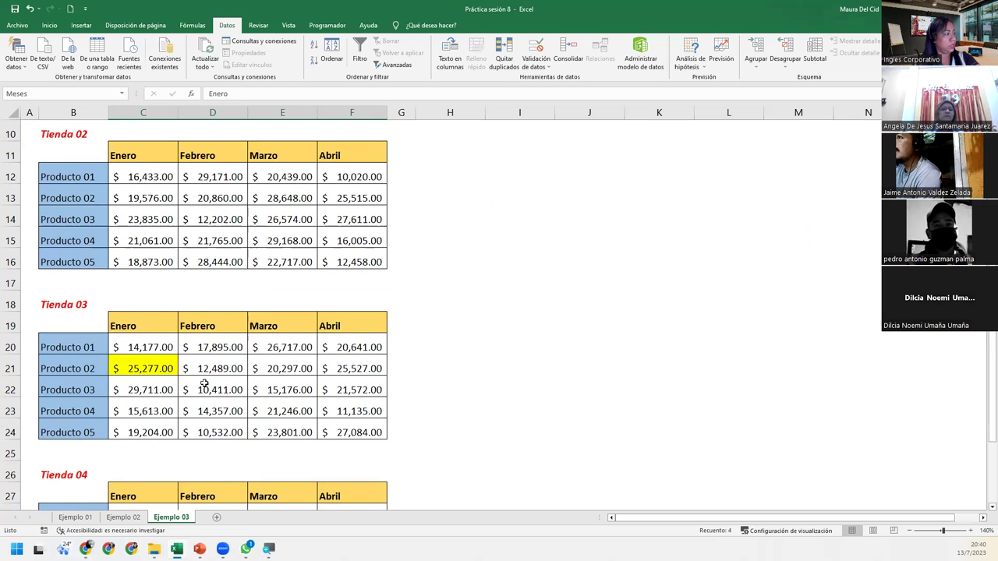
pyautogui.scroll(-4, 73, 425)
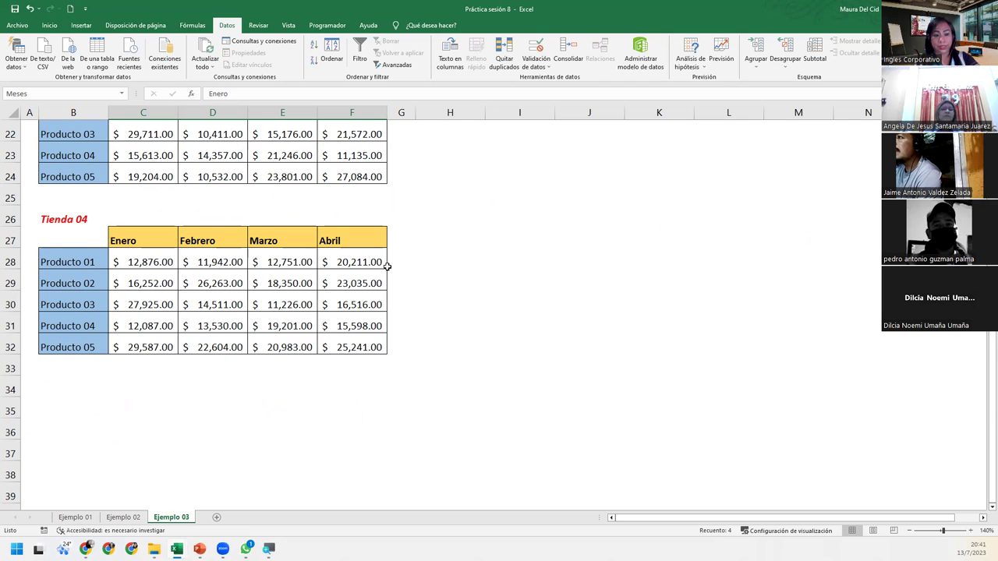
pyautogui.scroll(4, 461, 209)
pyautogui.scroll(3, 443, 204)
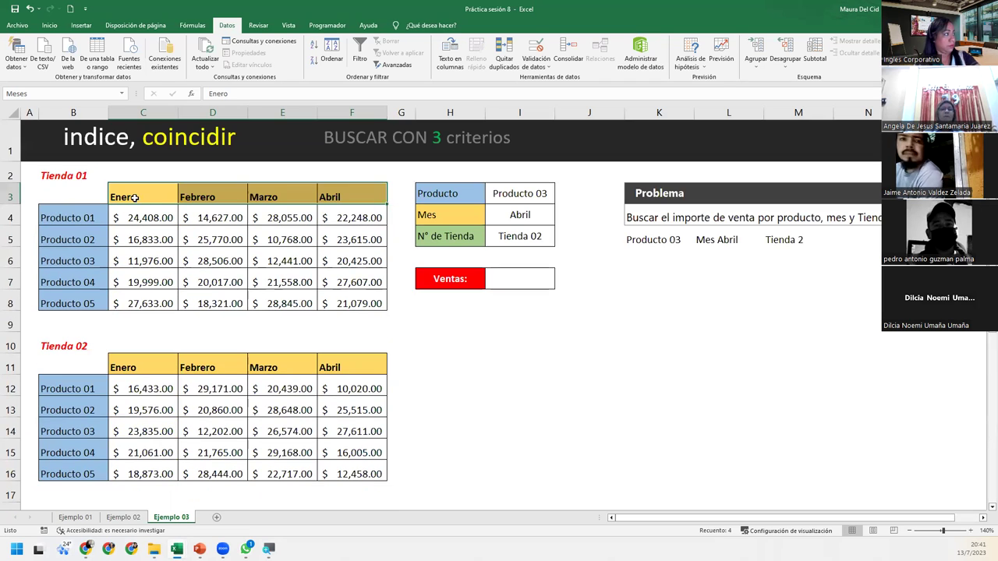
pyautogui.click(72, 179)
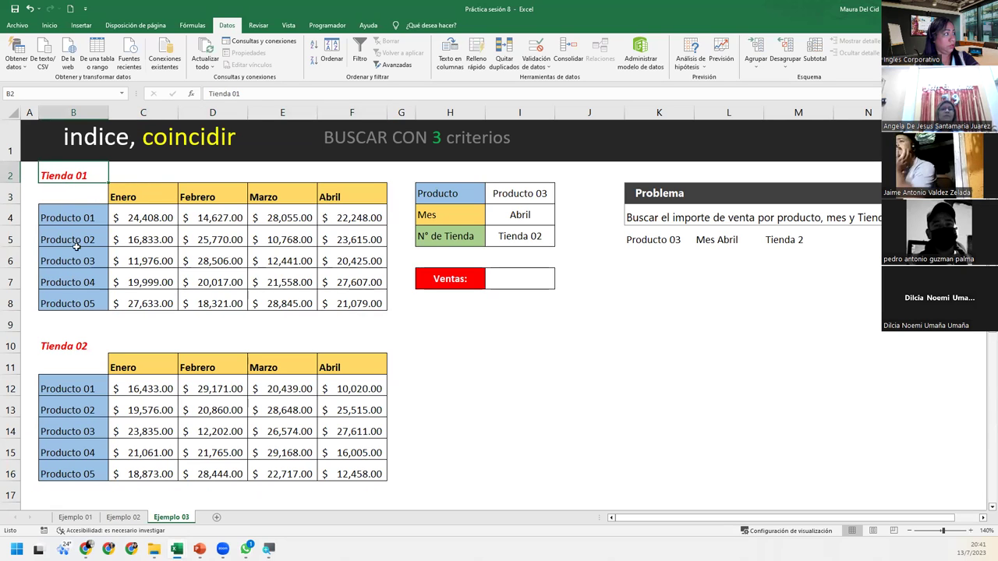
pyautogui.click(84, 341)
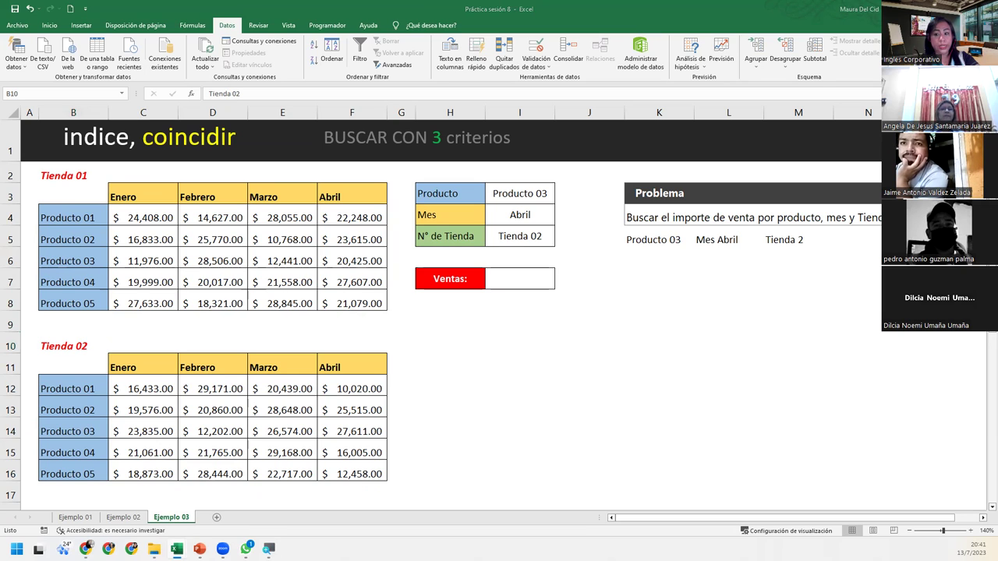
pyautogui.click(507, 284)
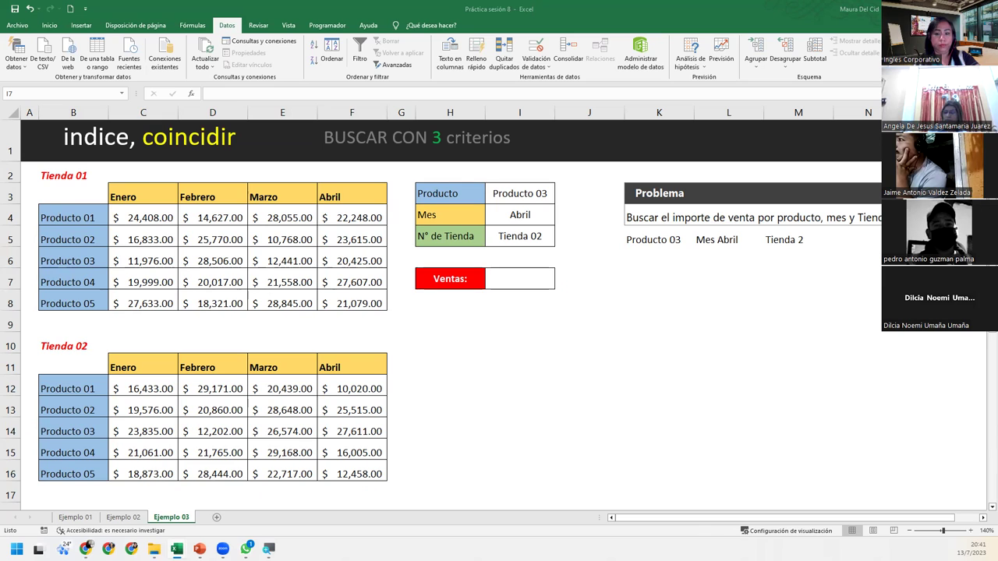
pyautogui.click(531, 282)
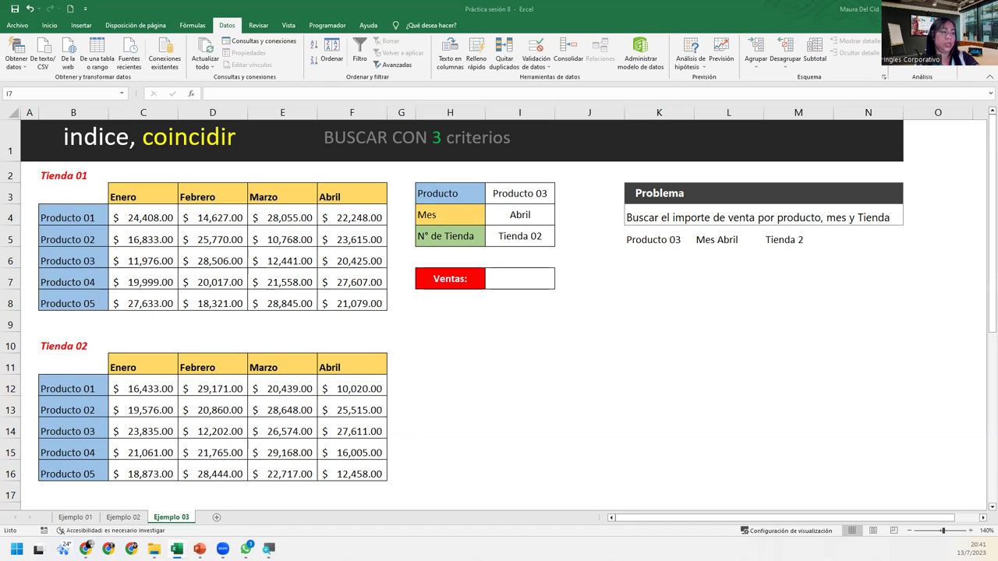
pyautogui.click(569, 192)
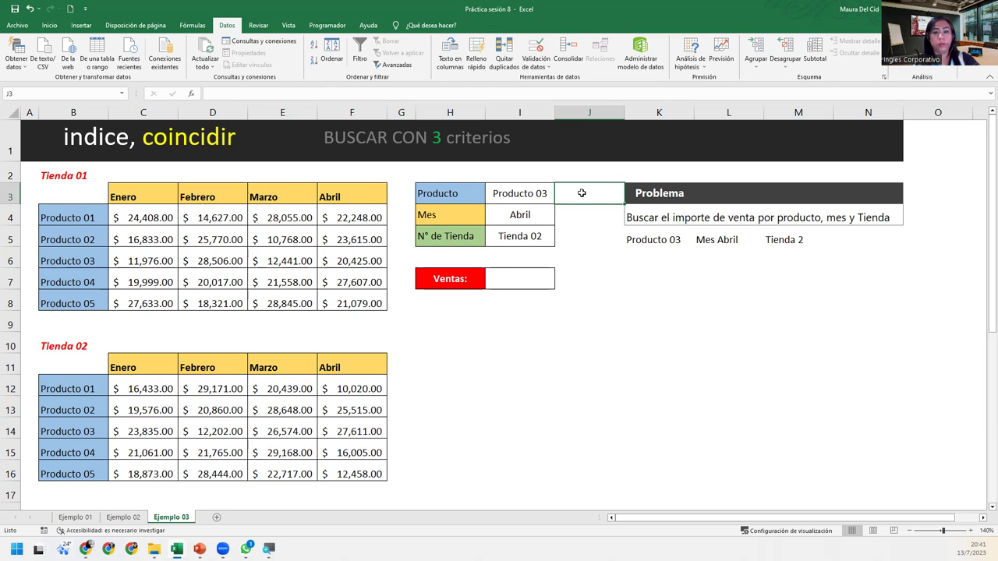
# Step: Enter =COINCIDIR(I3;Producto;0) in J3 so it returns 3
pyautogui.write('=')
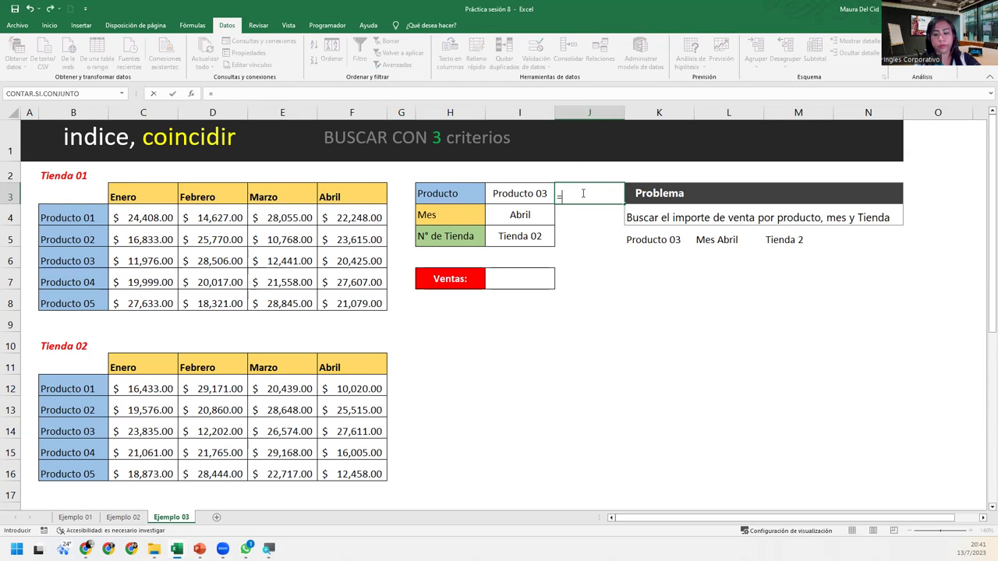
pyautogui.write('coi')
pyautogui.press('Tab')
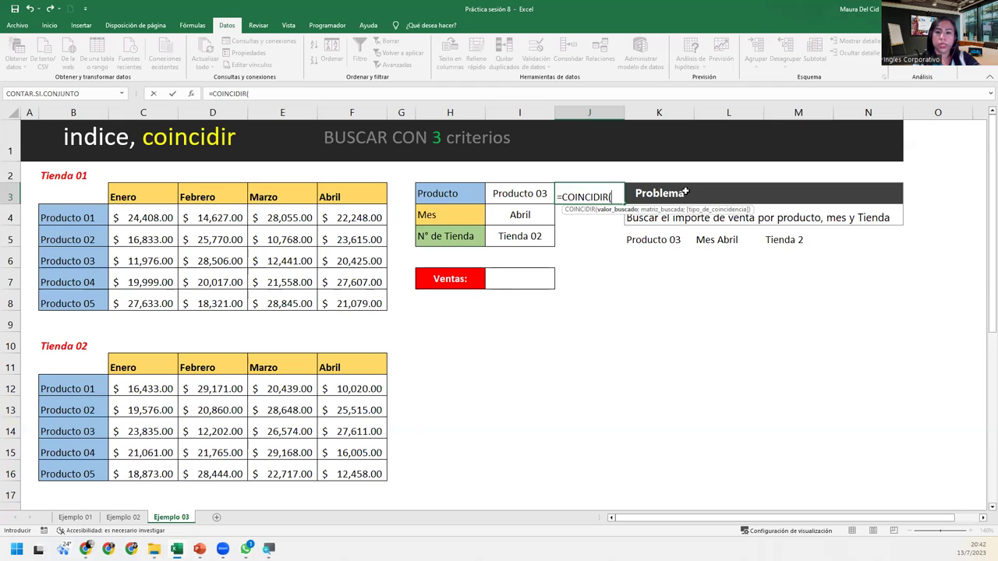
pyautogui.write('(')
pyautogui.press('BackSpace')
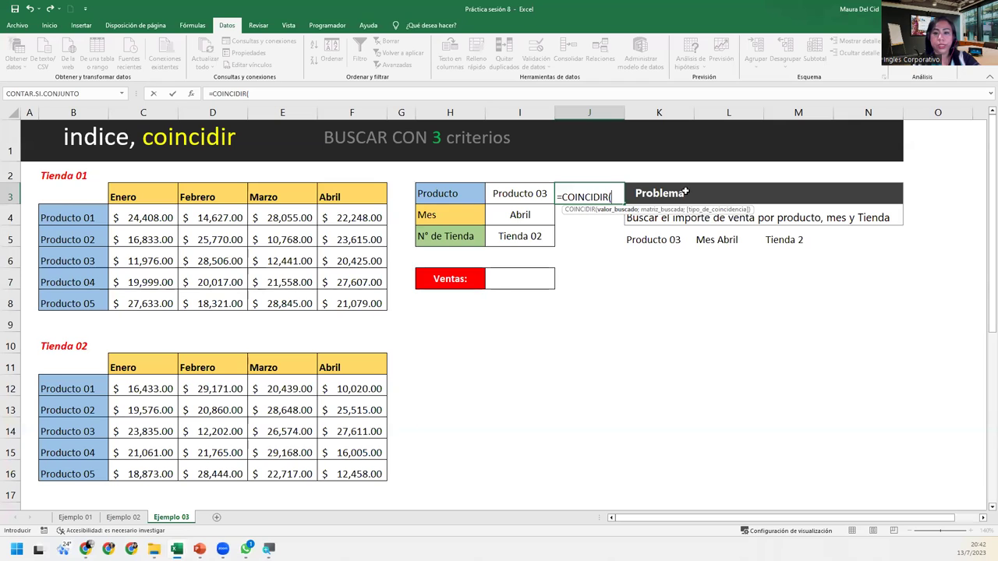
pyautogui.click(524, 201)
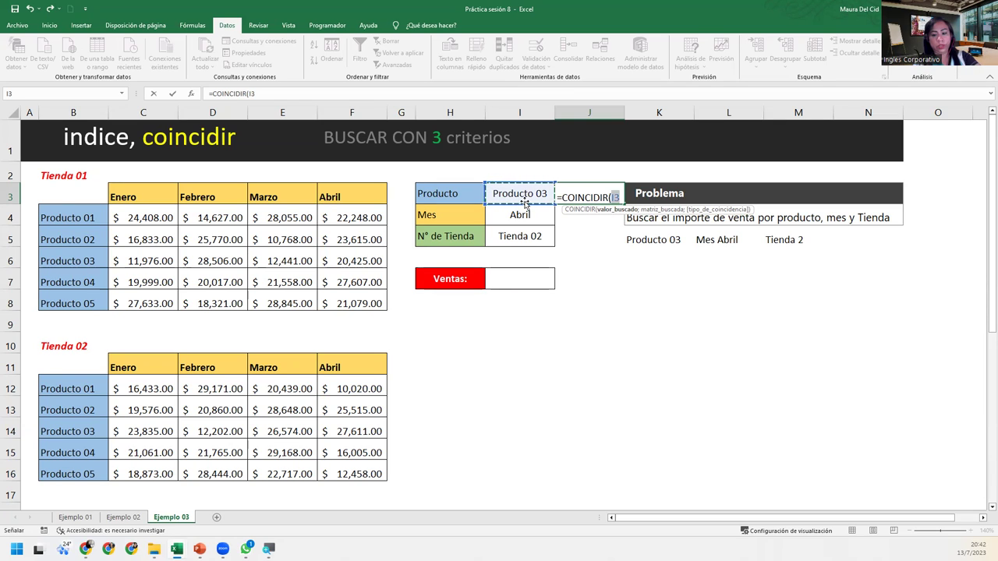
pyautogui.write(';Produc')
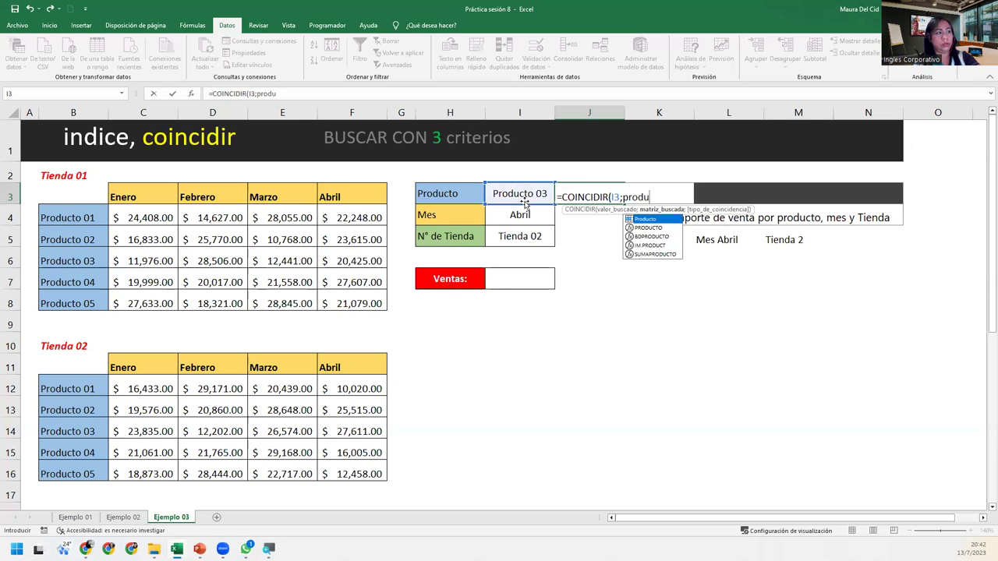
pyautogui.write('to')
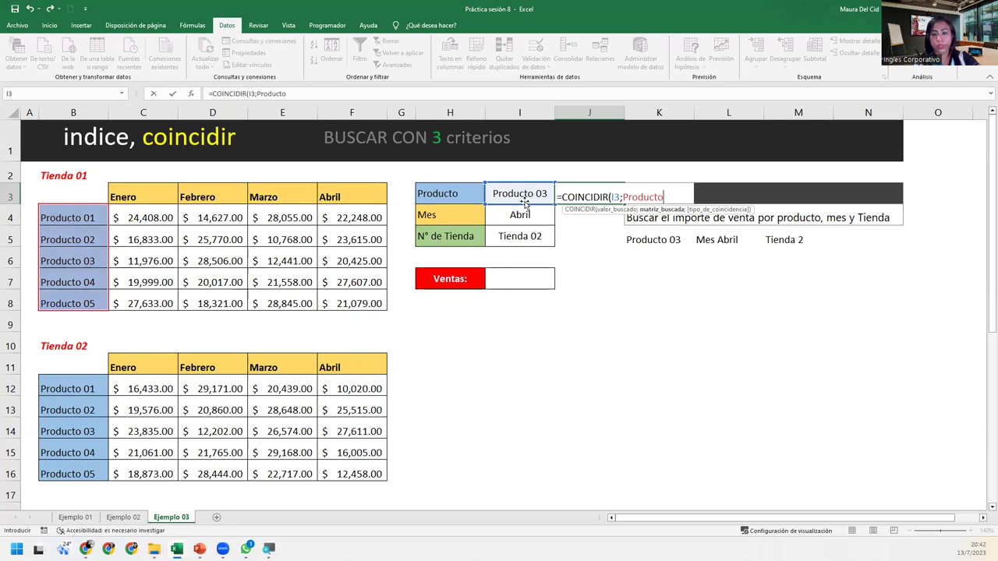
pyautogui.write(';=')
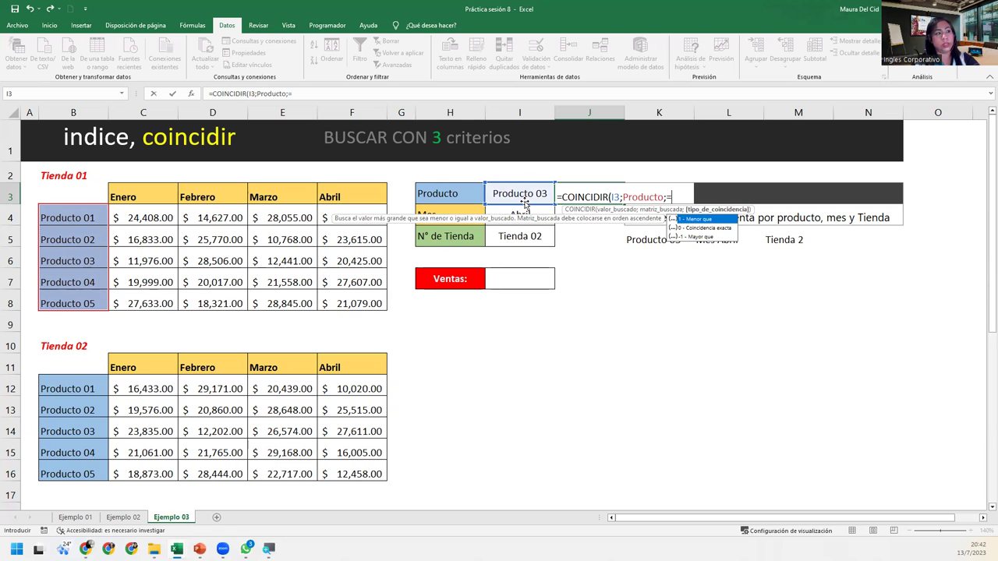
pyautogui.press('BackSpace')
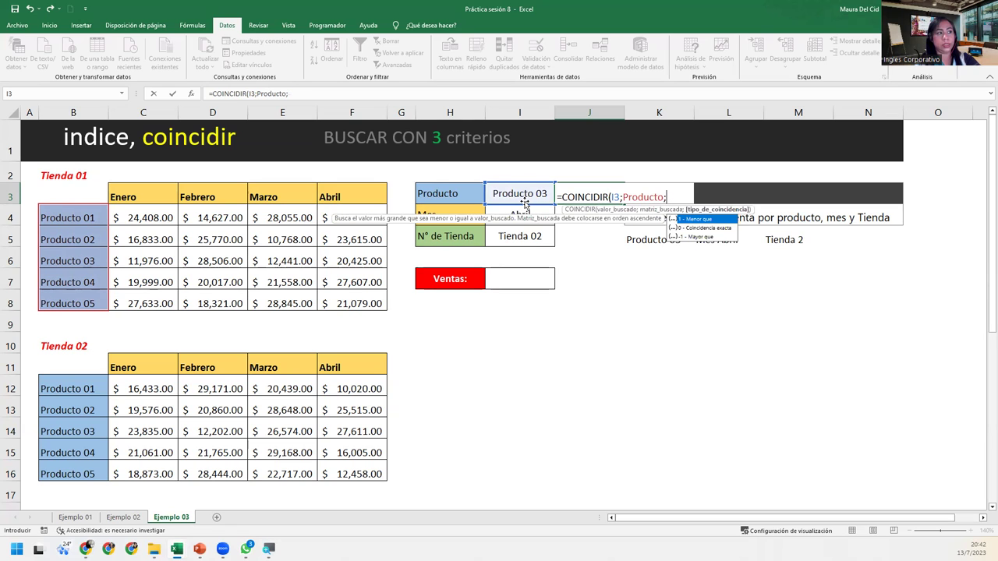
pyautogui.write('0)')
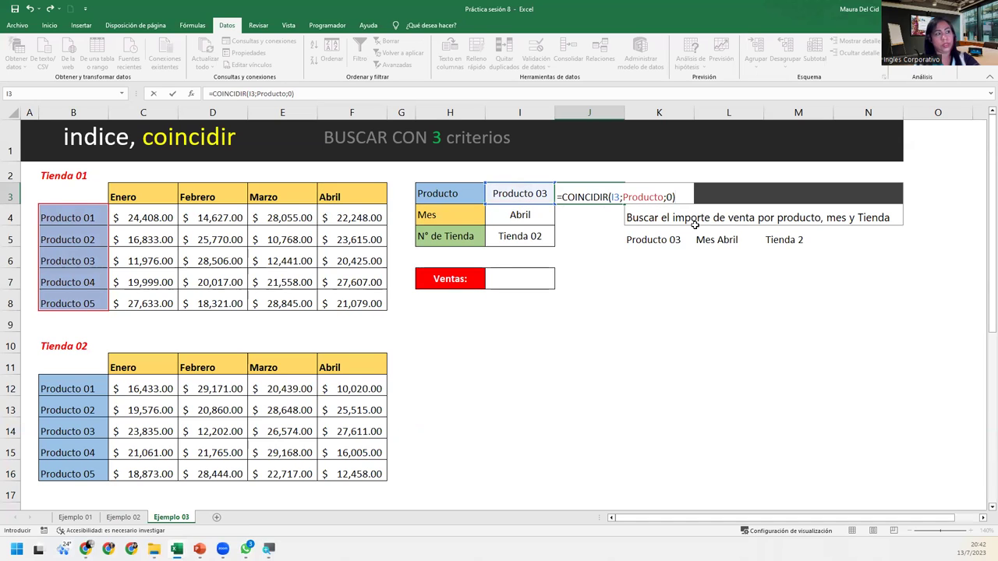
pyautogui.press('Return')
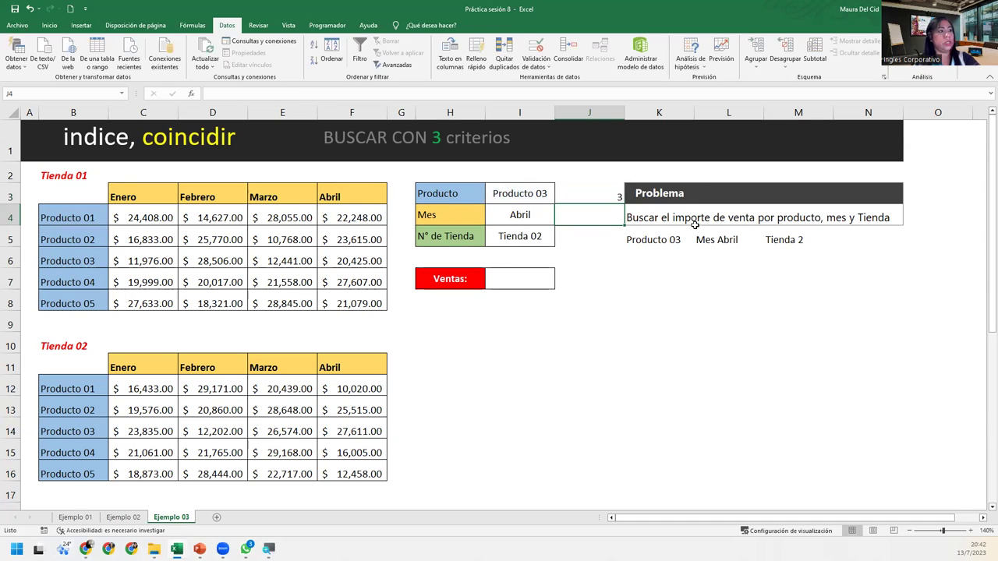
# Step: Insert a blank column K before the Problema block and recheck J3's =COINCIDIR(I3;Producto;0)
pyautogui.rightClick(644, 109)
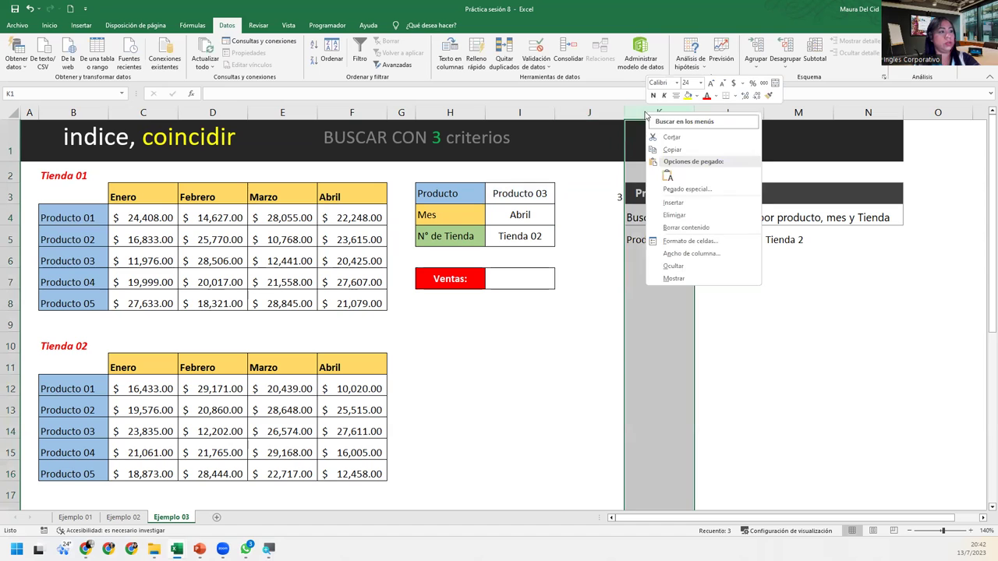
pyautogui.click(672, 215)
pyautogui.click(610, 208)
pyautogui.click(602, 194)
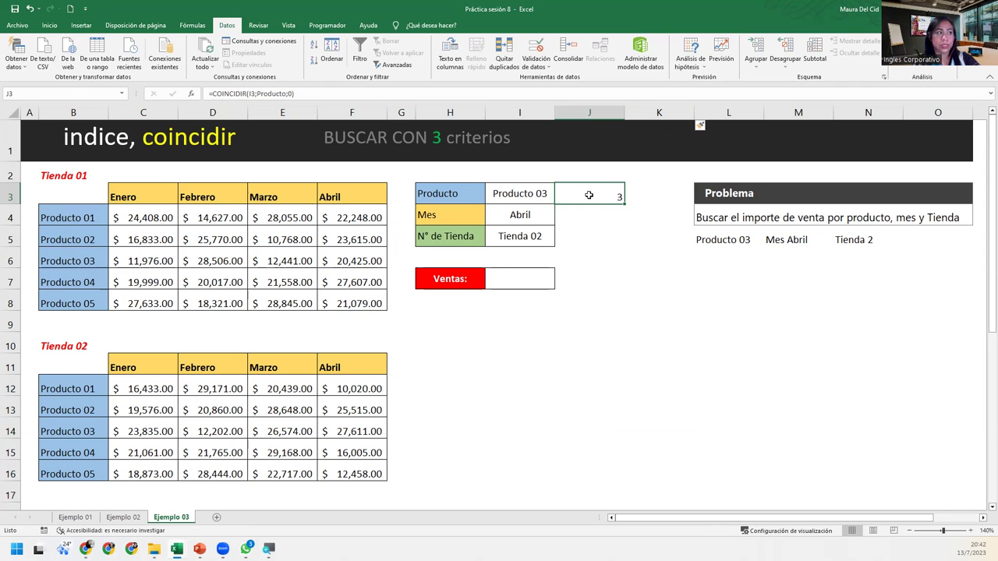
pyautogui.doubleClick(589, 195)
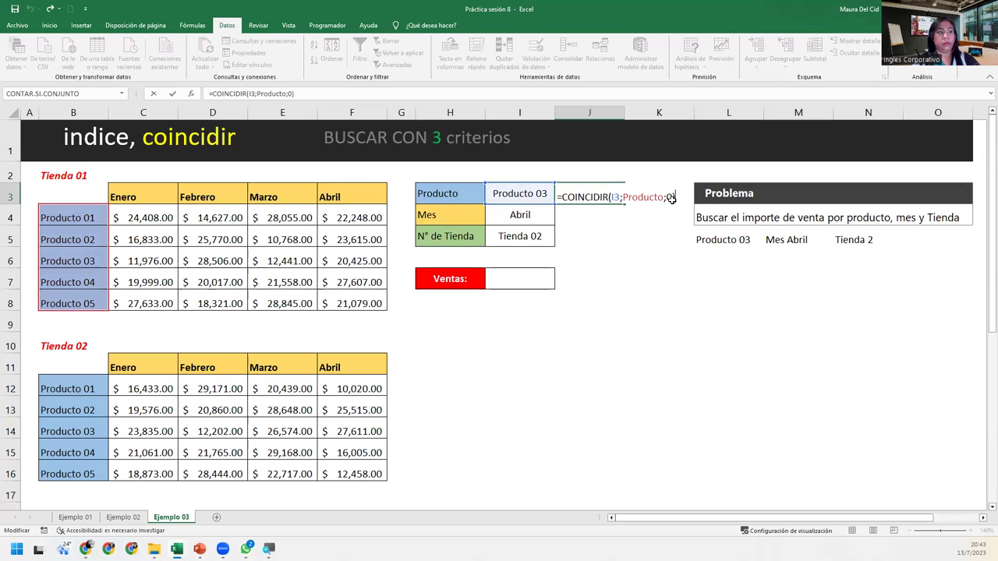
pyautogui.press('Return')
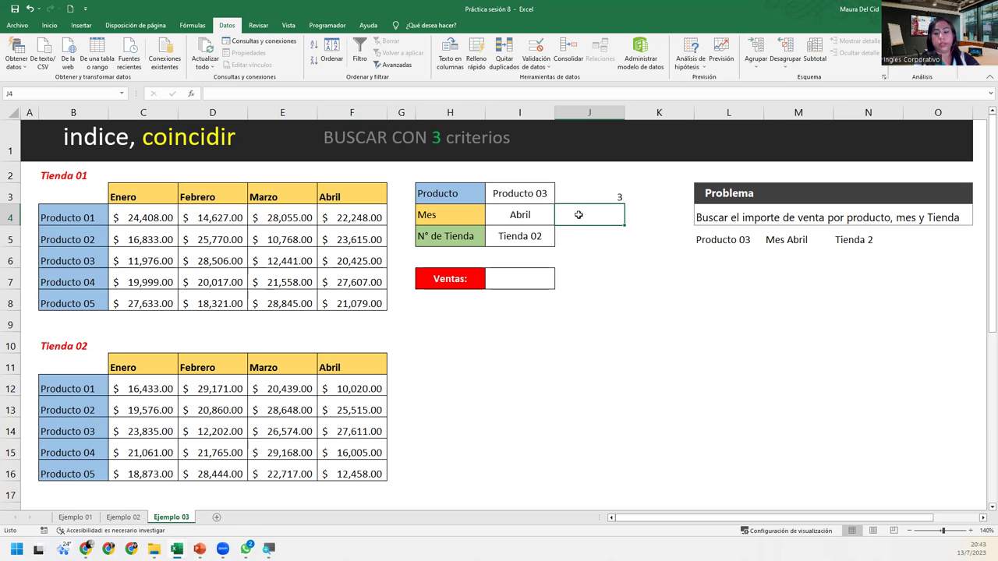
# Step: Enter =COINCIDIR(I4;Meses;0) in J4 so it returns 4 for Abril
pyautogui.write('=coin')
pyautogui.press('Tab')
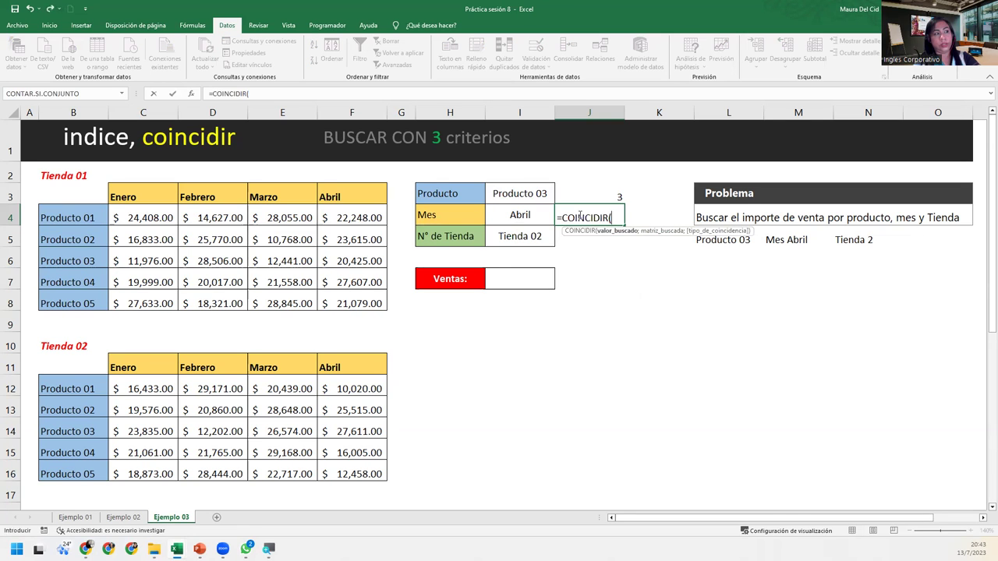
pyautogui.click(534, 216)
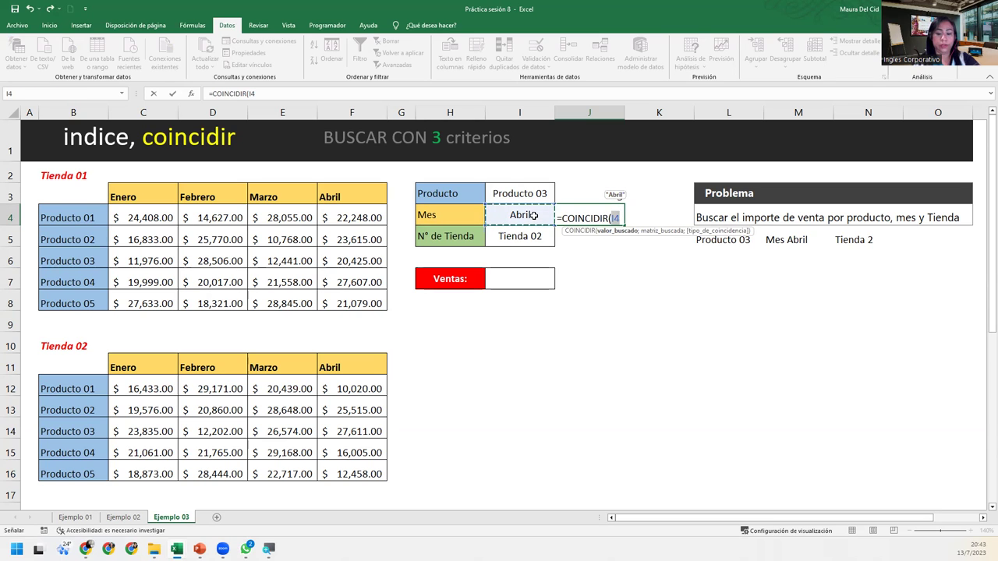
pyautogui.write(';')
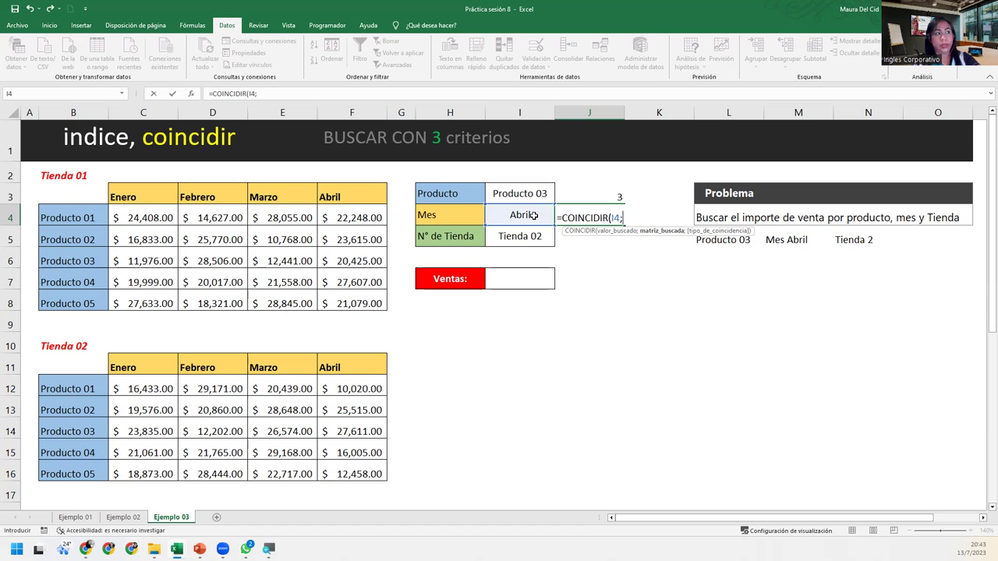
pyautogui.write('mes')
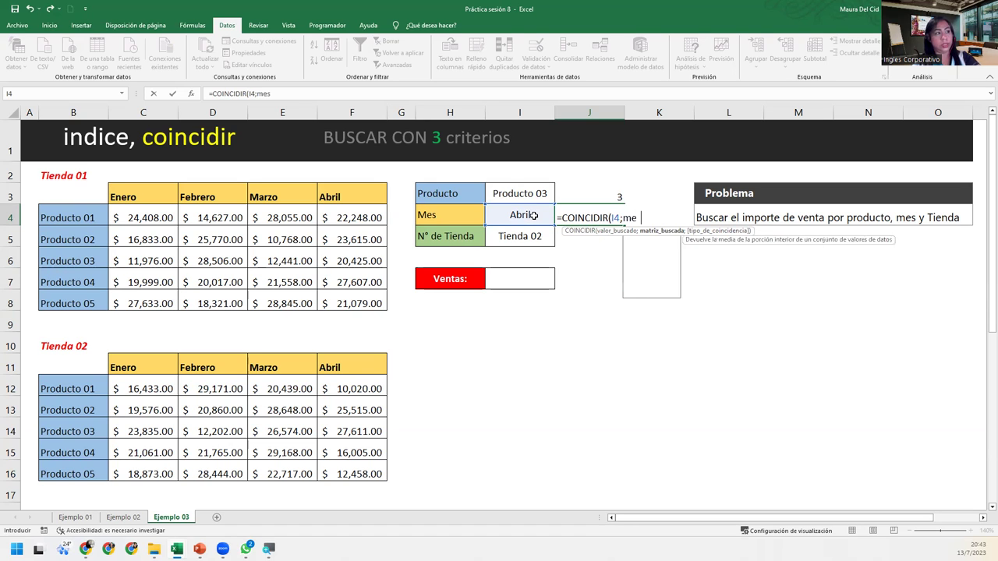
pyautogui.write('e')
pyautogui.press('Tab')
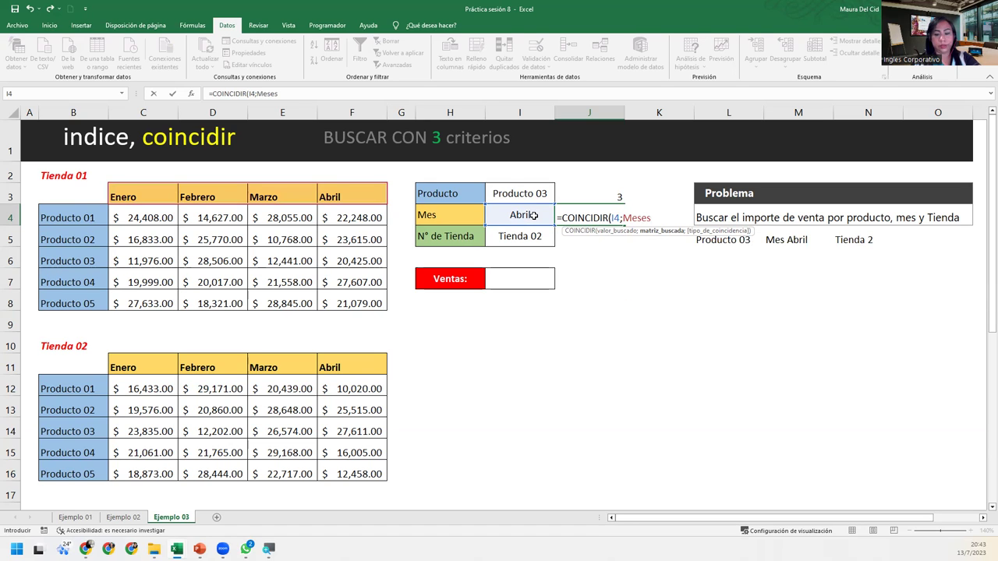
pyautogui.write(';0')
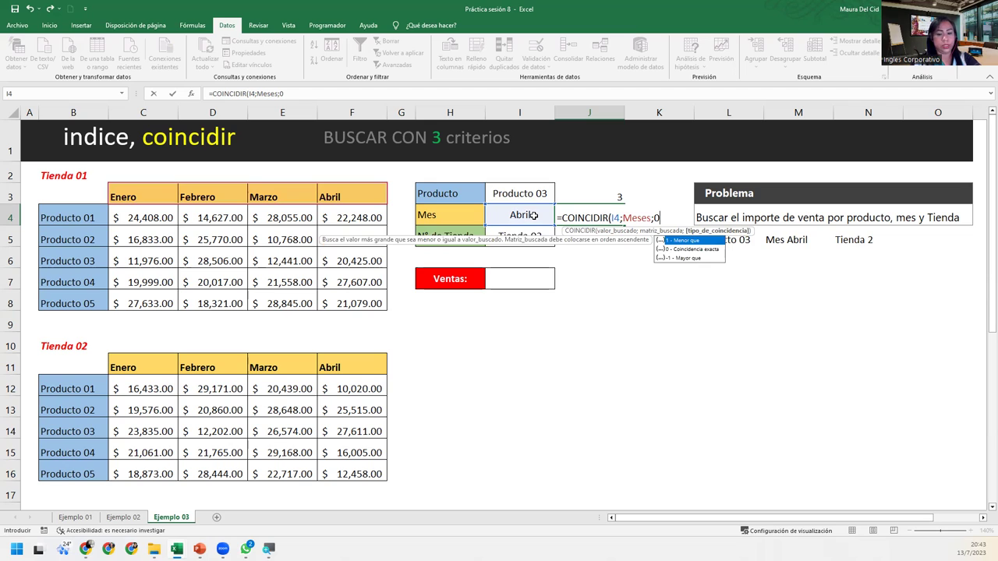
pyautogui.write(')')
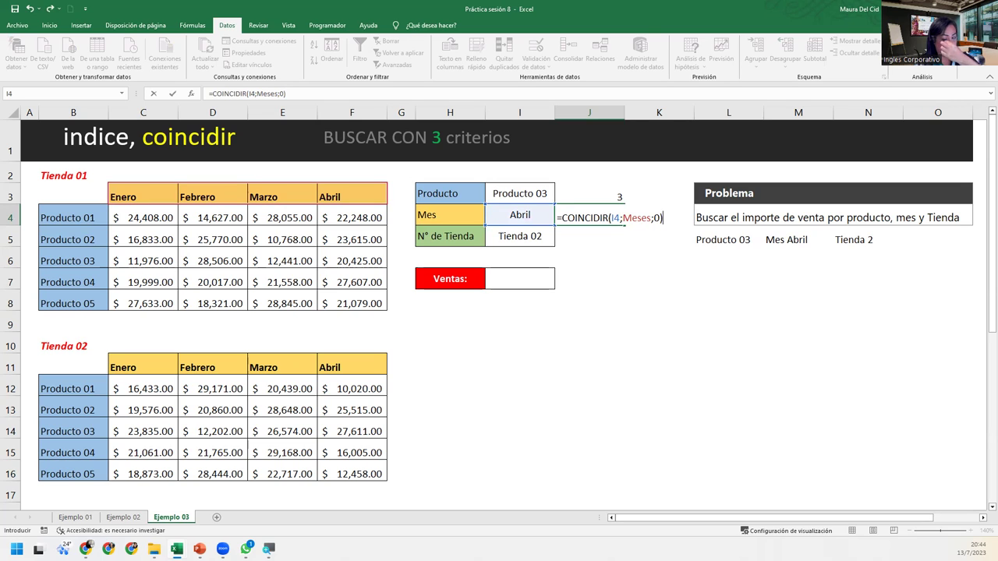
pyautogui.press('Return')
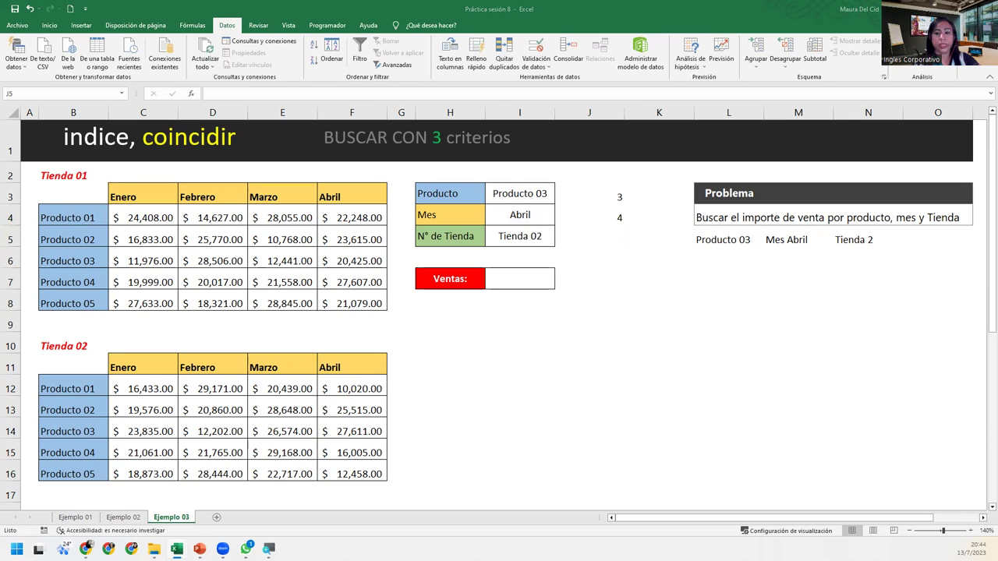
pyautogui.press('F2')
pyautogui.press('Escape')
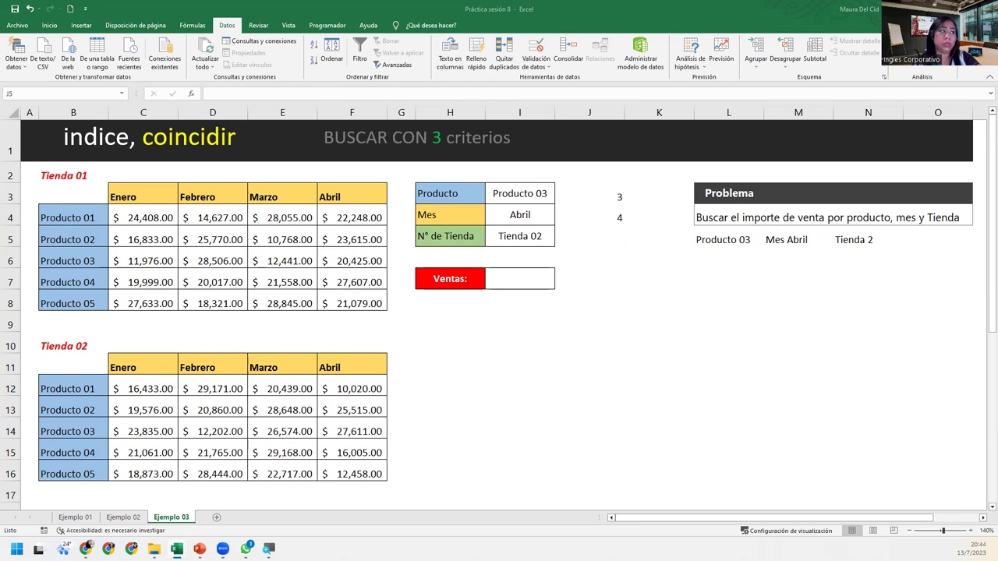
pyautogui.click(125, 516)
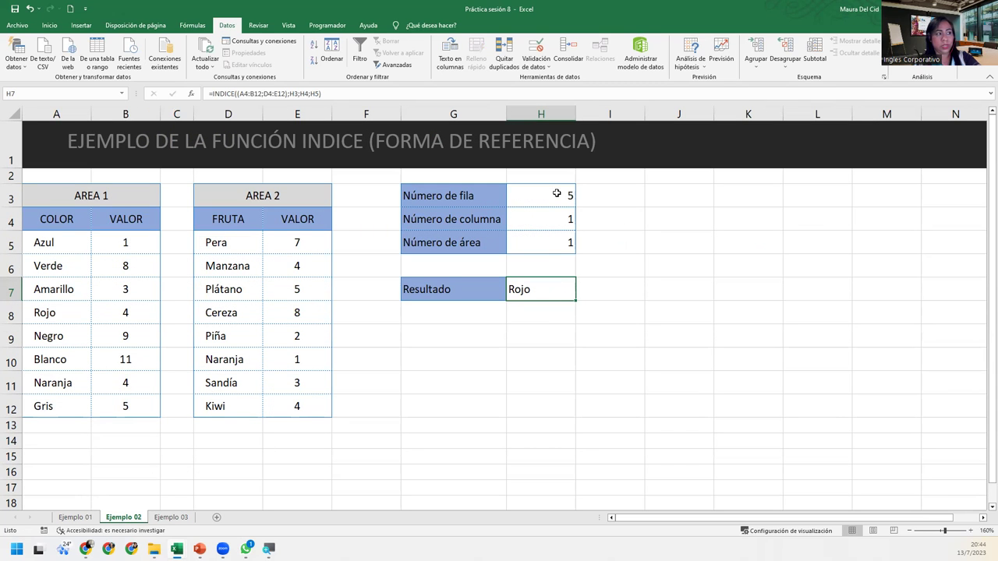
pyautogui.moveTo(557, 195); pyautogui.dragTo(562, 237)
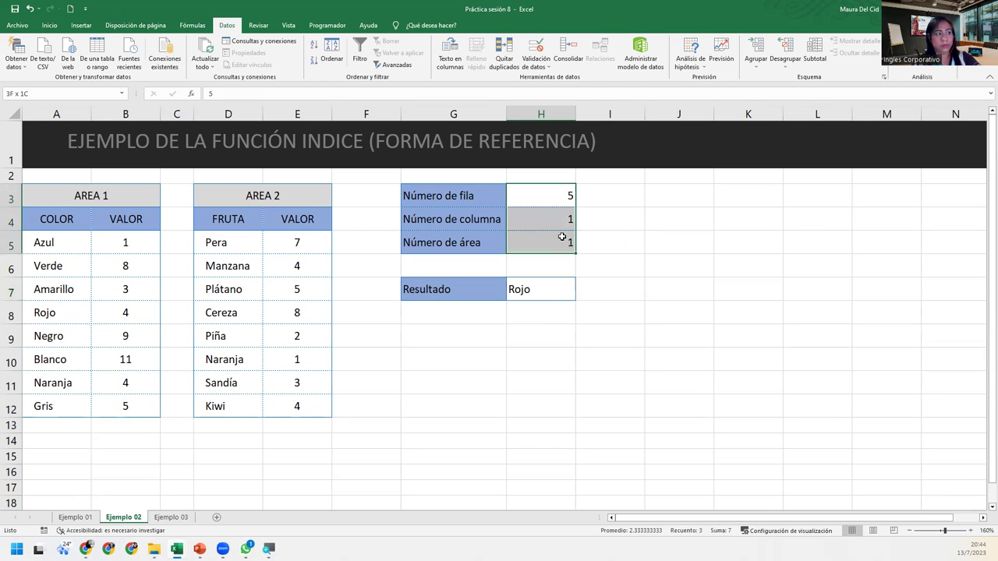
pyautogui.click(569, 289)
pyautogui.doubleClick(569, 288)
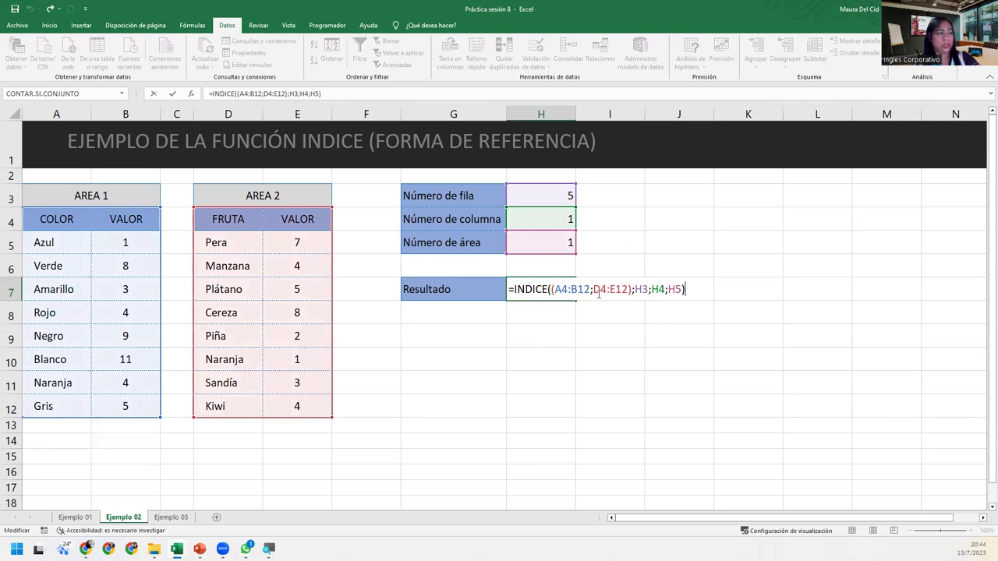
pyautogui.press('Escape')
pyautogui.click(171, 517)
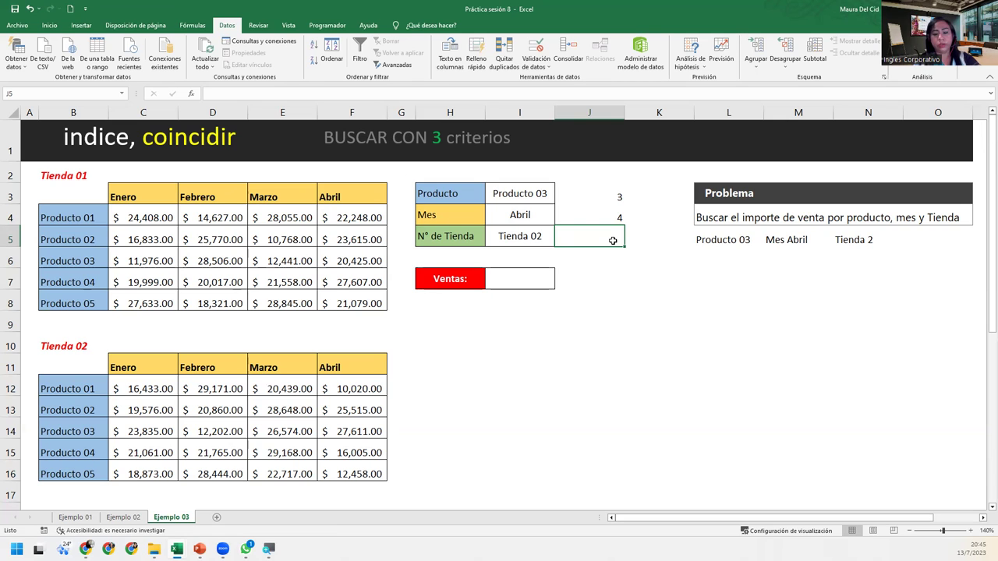
# Step: Begin J5 with =SI(I5=B2, testing the chosen store against the Tienda 01 label
pyautogui.write('=SI(')
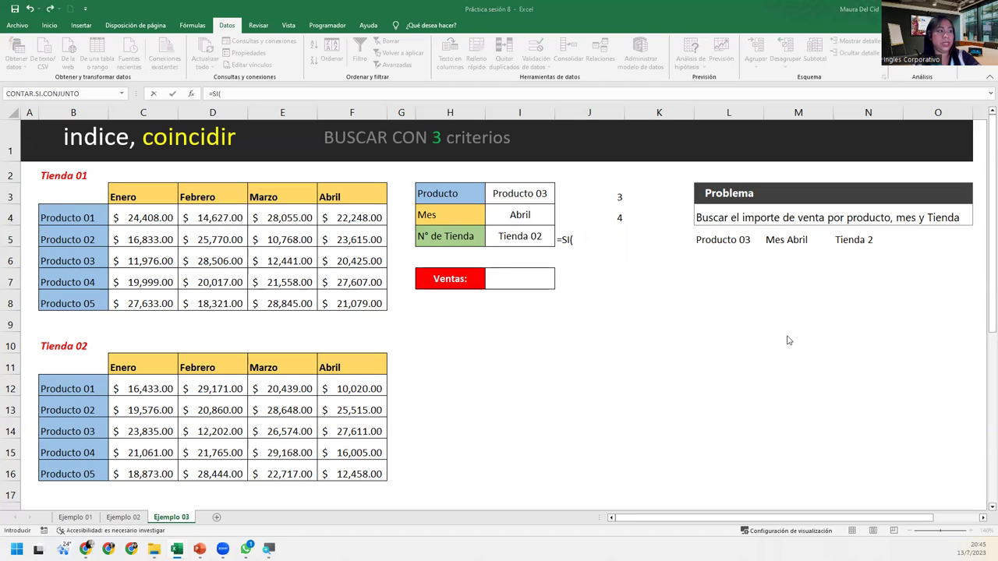
pyautogui.click(594, 240)
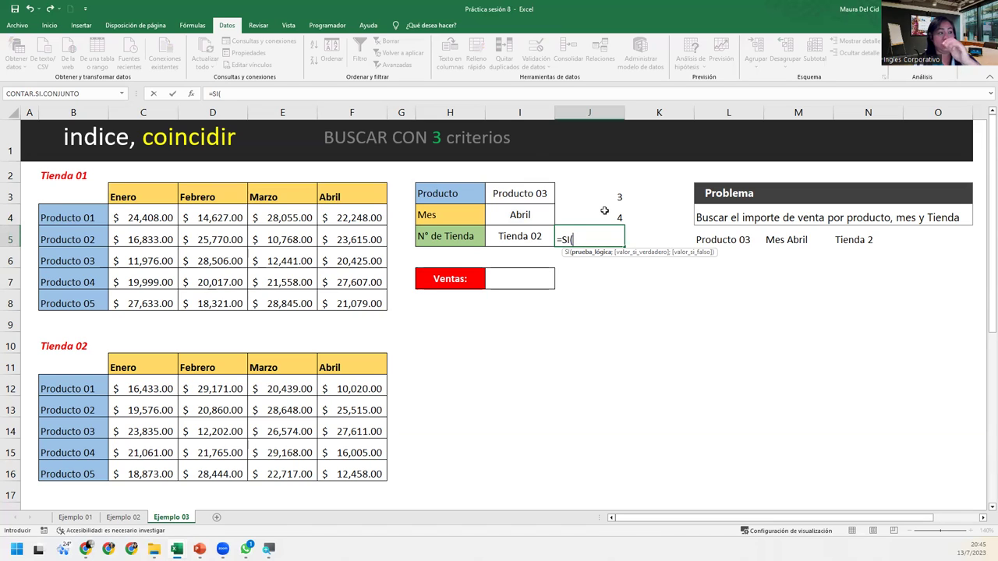
pyautogui.click(507, 236)
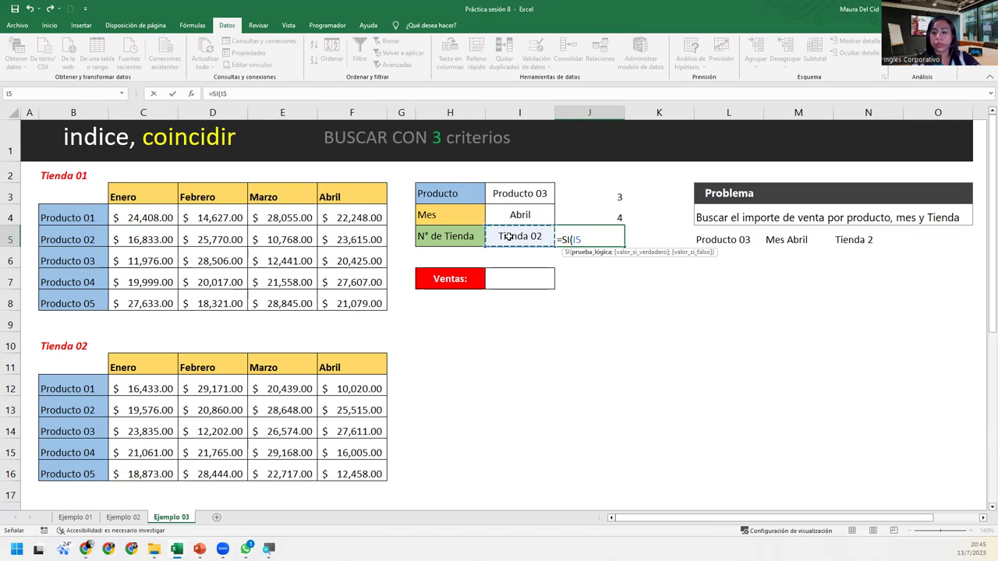
pyautogui.write('=')
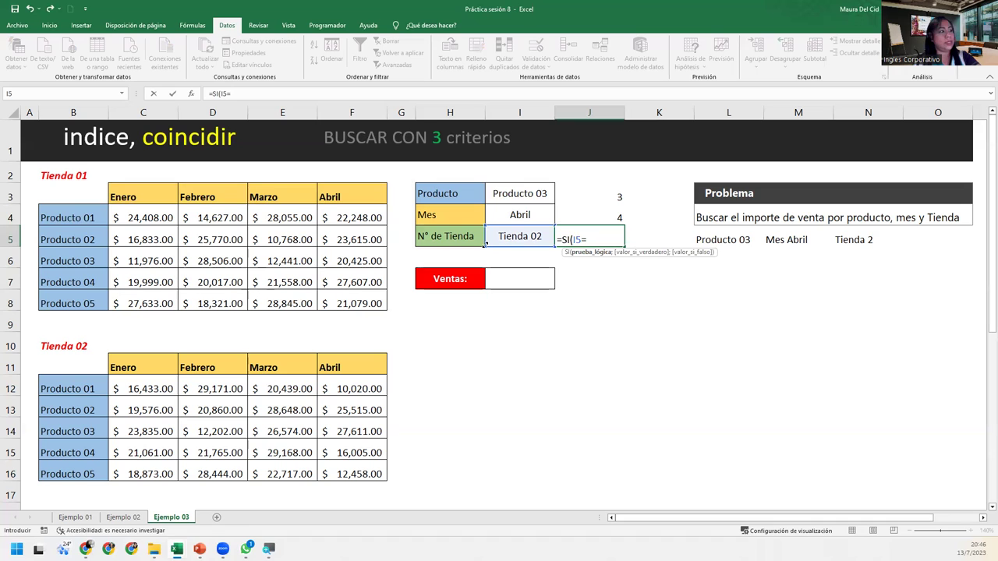
pyautogui.click(64, 167)
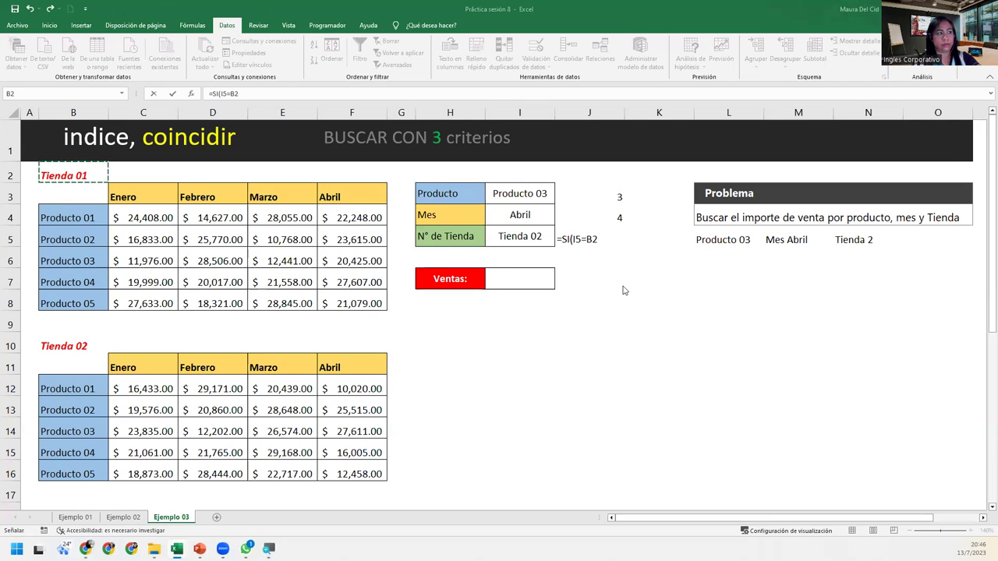
# Step: Extend J5's formula to =SI(I5=B2;1; so Tienda 01 returns 1
pyautogui.click(604, 239)
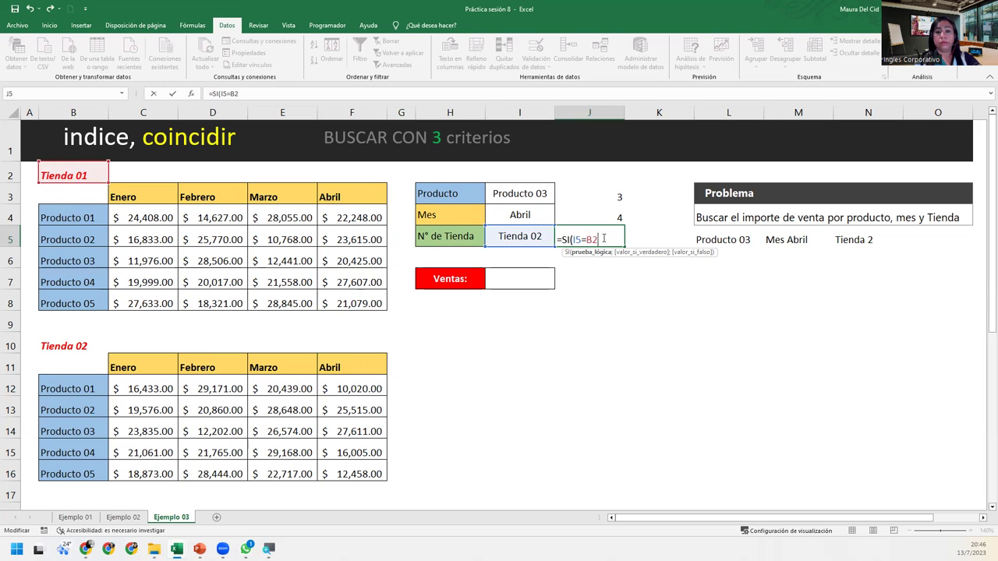
pyautogui.write(';1')
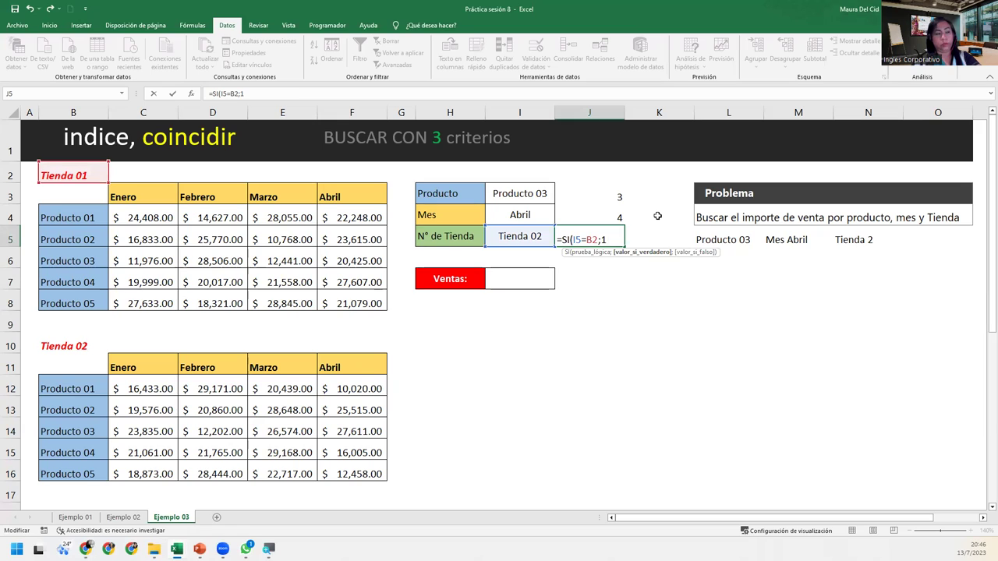
pyautogui.write('M')
pyautogui.press('BackSpace')
pyautogui.write(';')
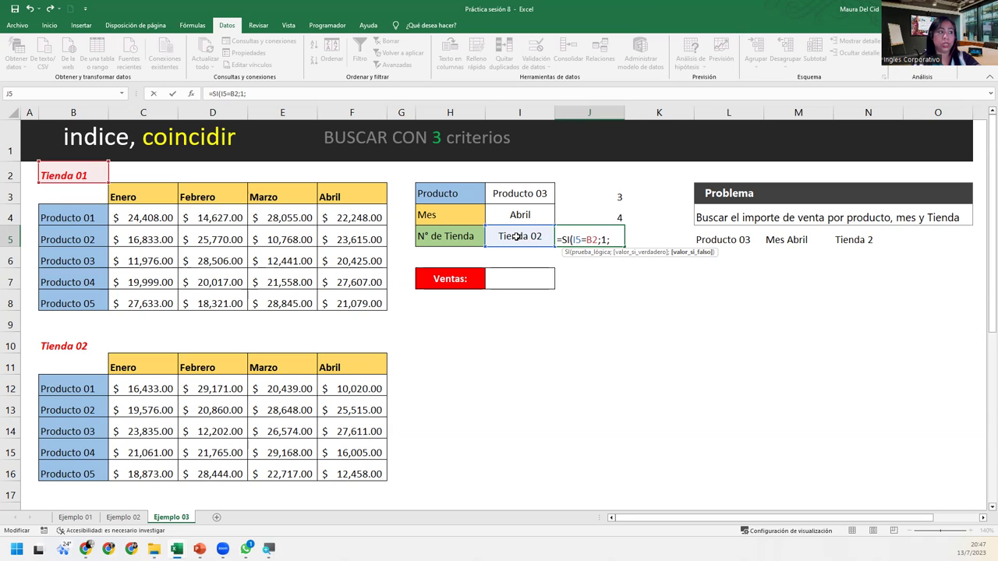
# Step: Add a nested SI test I5=B10 returning 2 for Tienda 02 in J5
pyautogui.click(514, 237)
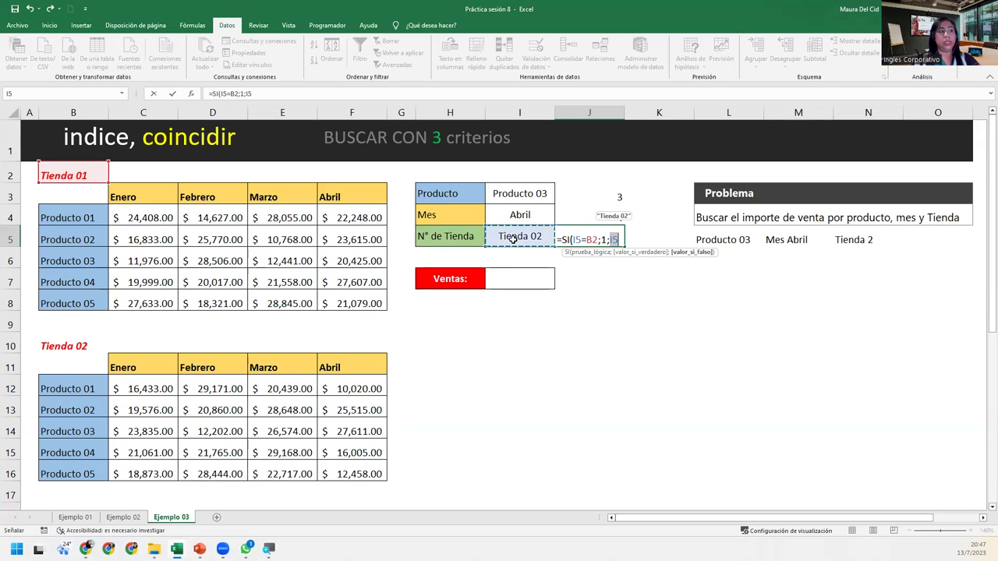
pyautogui.write('=')
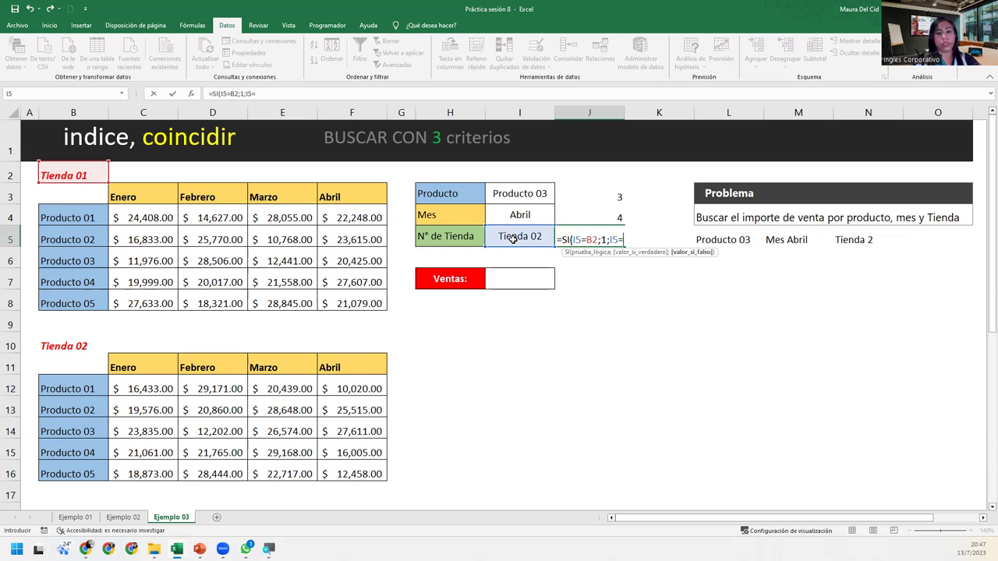
pyautogui.click(94, 342)
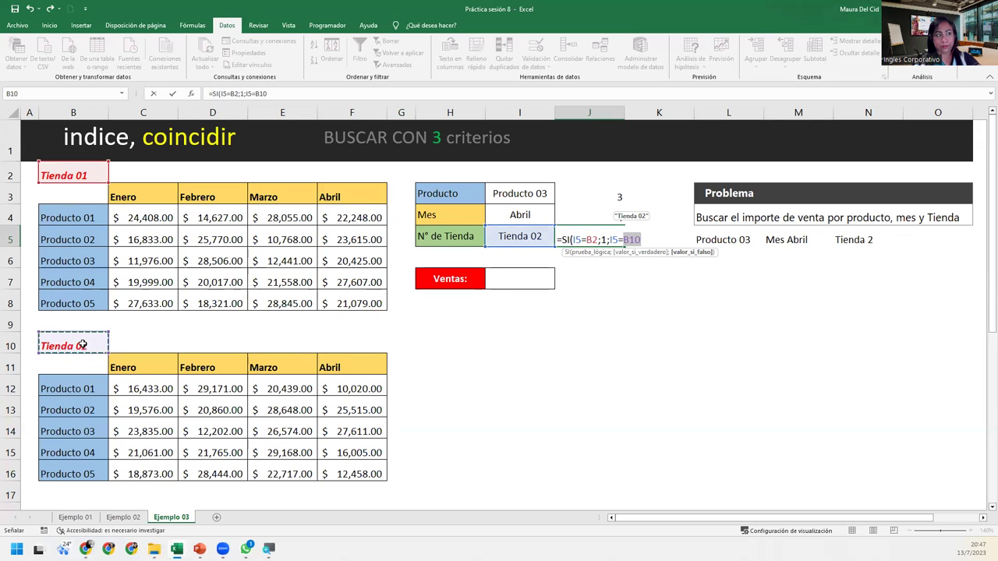
pyautogui.write(';2')
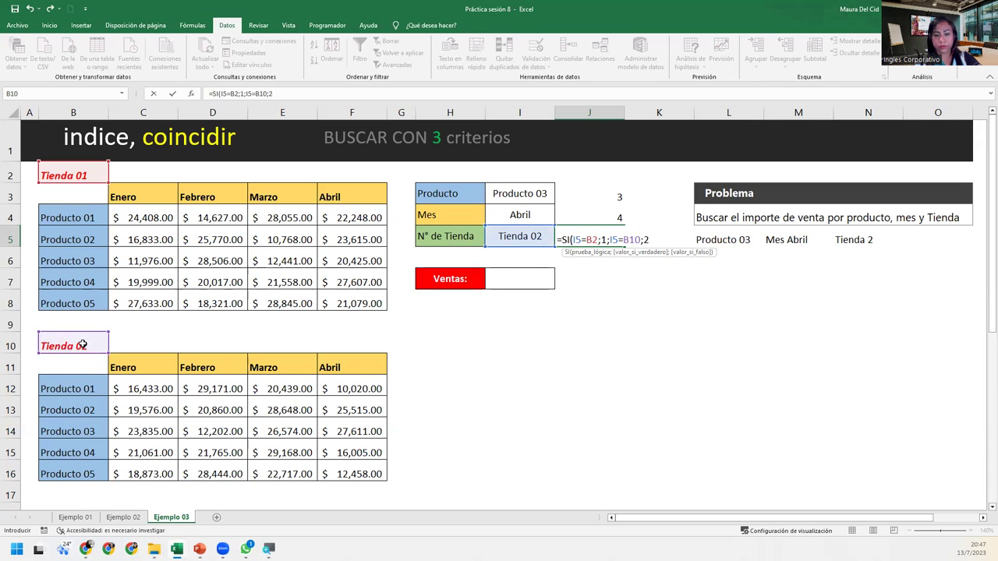
pyautogui.write(';')
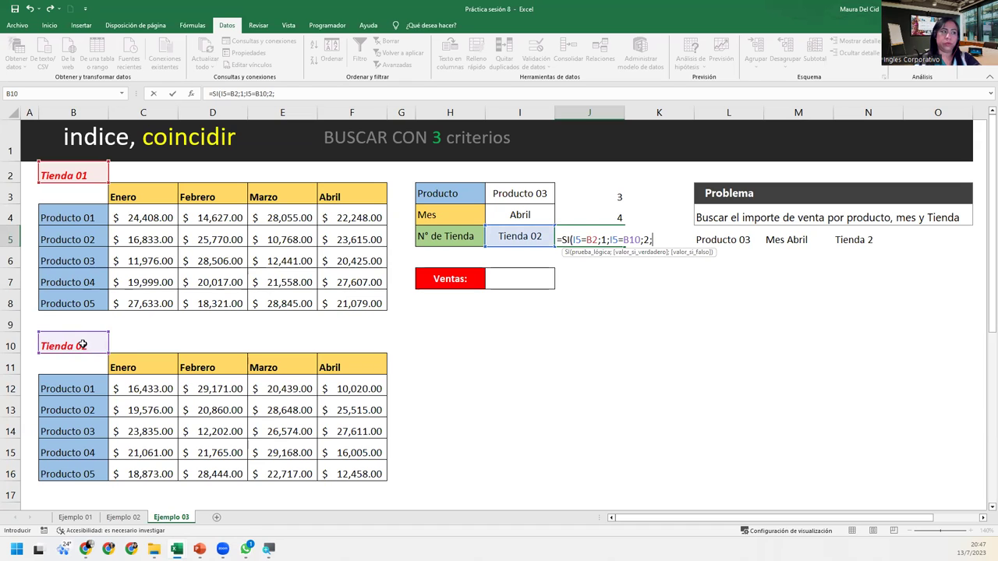
pyautogui.click(609, 240)
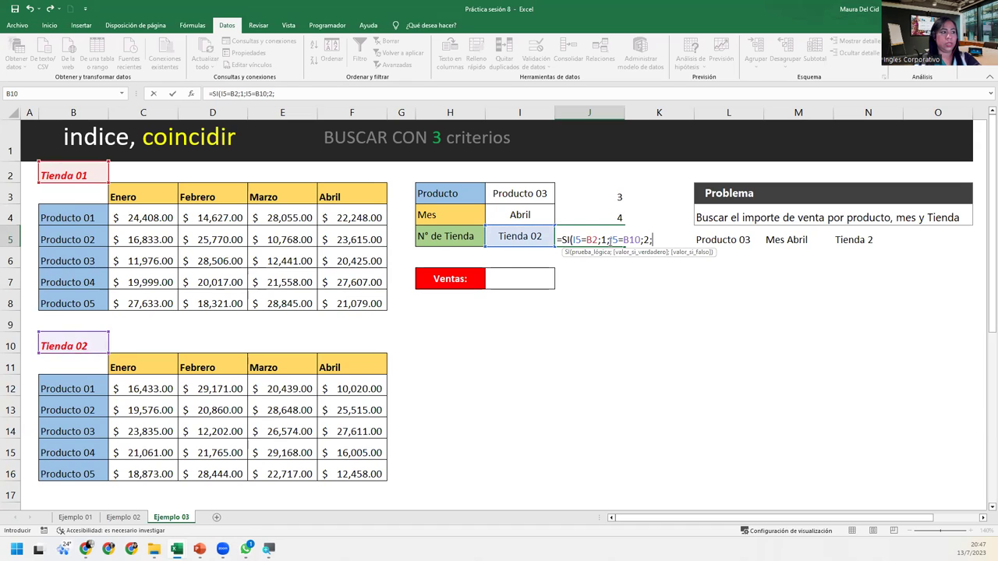
pyautogui.write('si(')
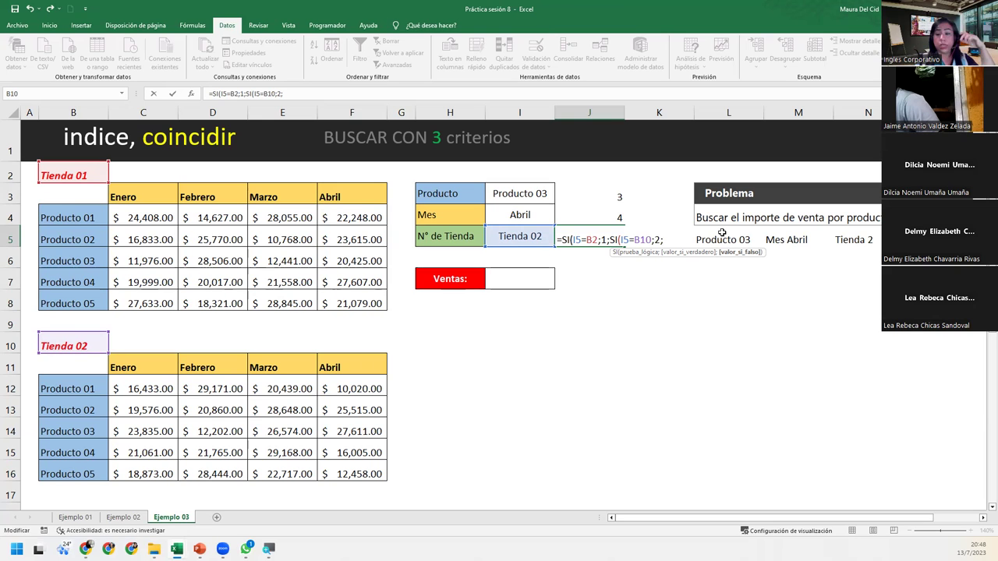
# Step: Review each store test and returned value in the J5 formula
pyautogui.click(580, 254)
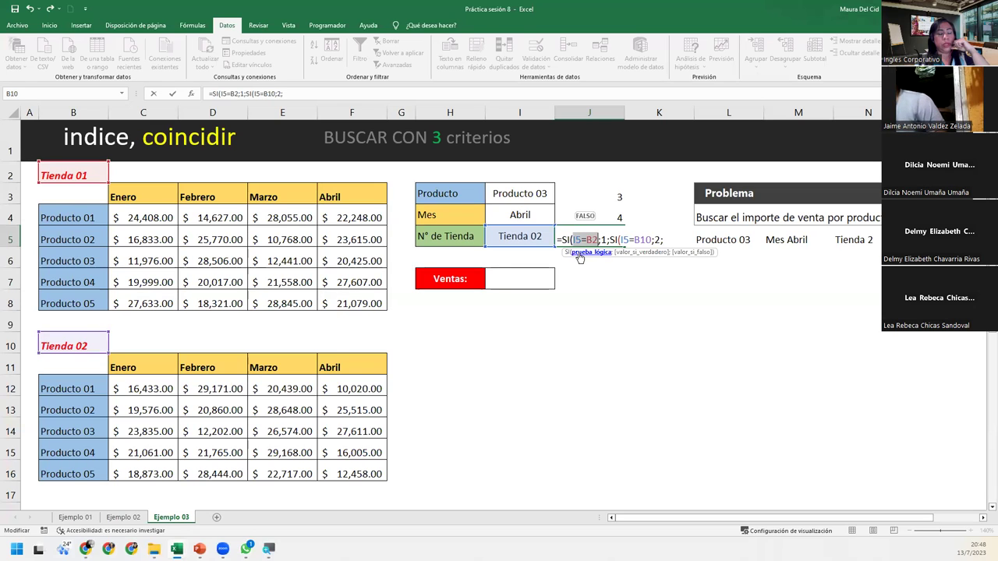
pyautogui.click(630, 255)
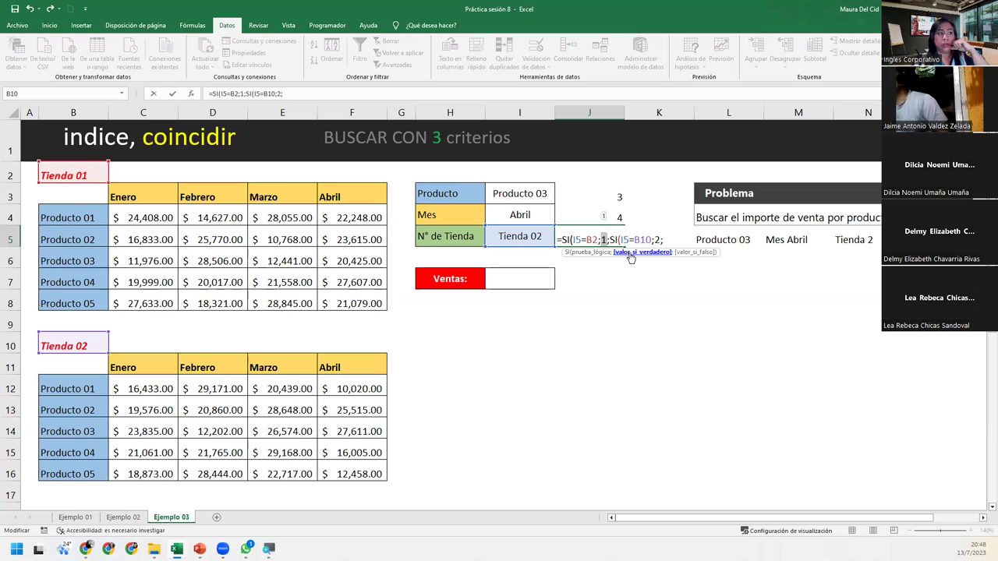
pyautogui.click(683, 254)
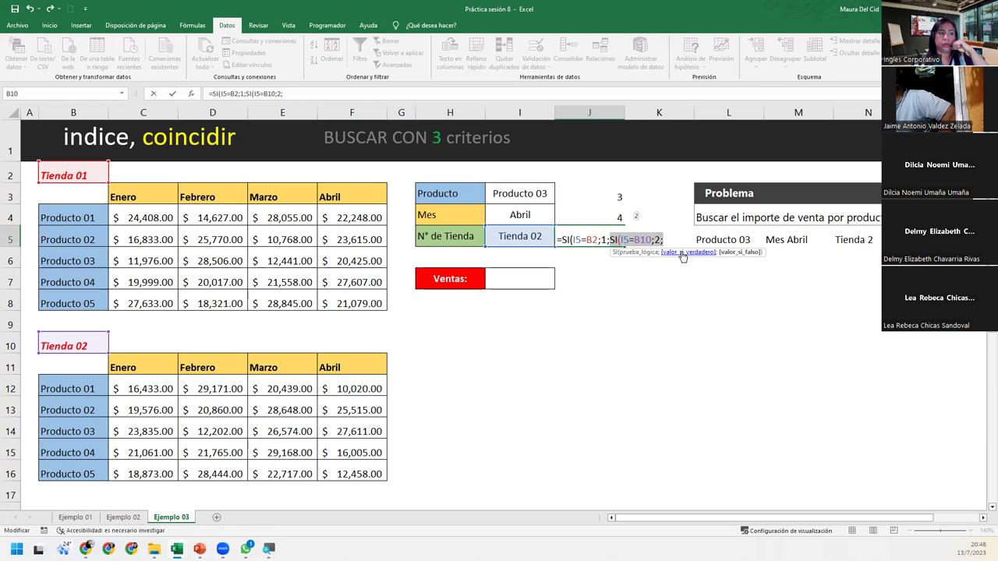
pyautogui.click(636, 253)
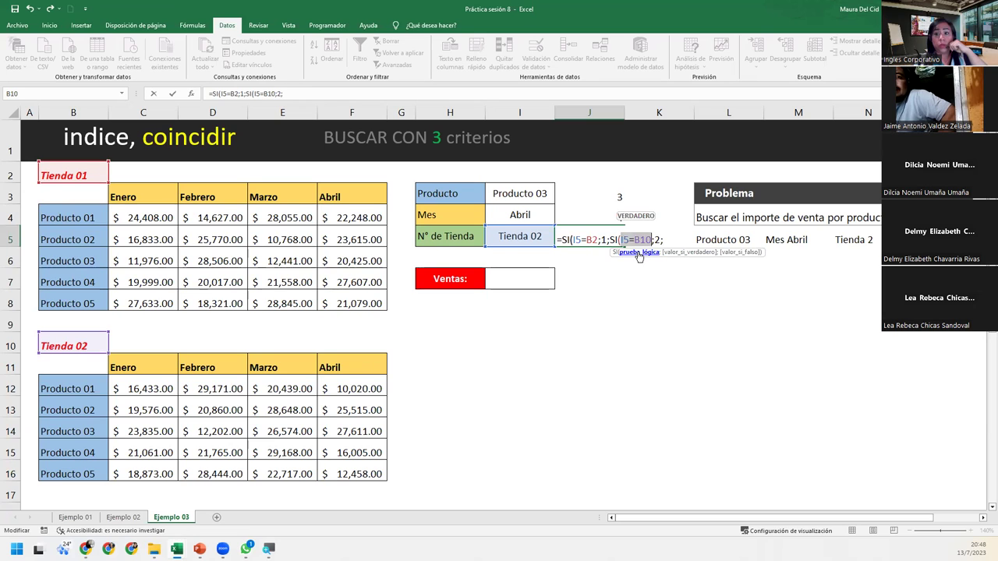
pyautogui.click(667, 253)
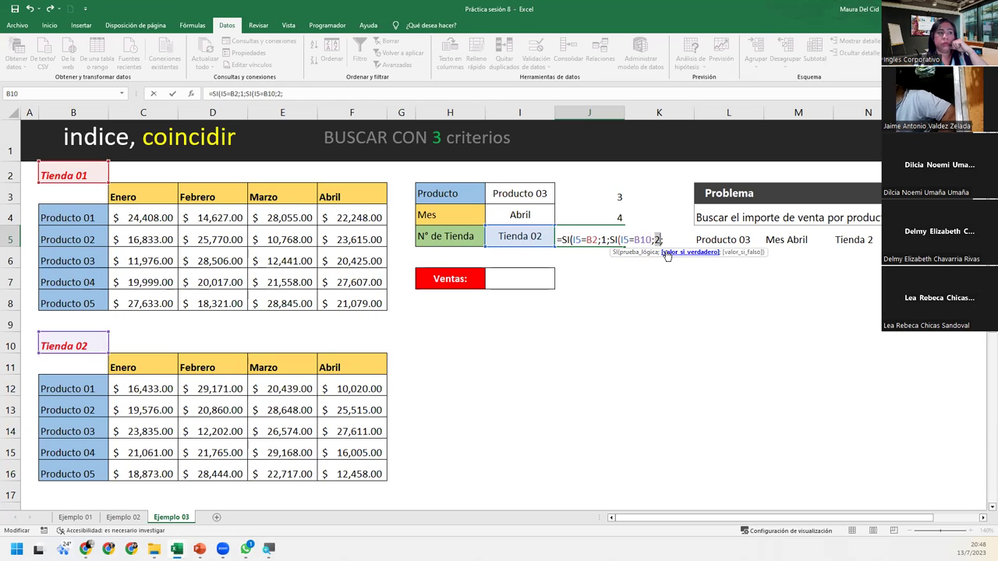
# Step: Add the third test SI(I5=B18;3;4) and close all parentheses in J5
pyautogui.click(741, 253)
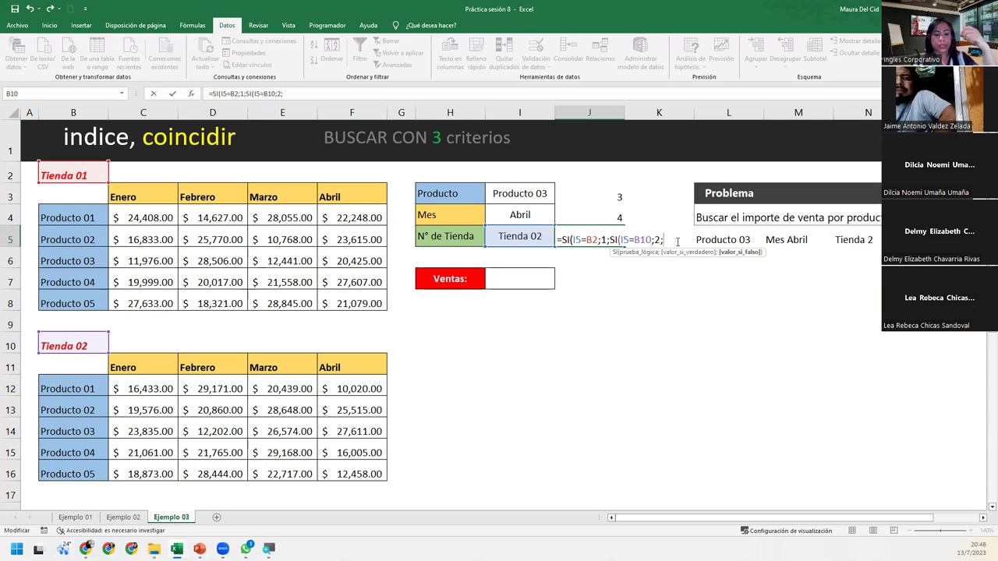
pyautogui.write('SI(')
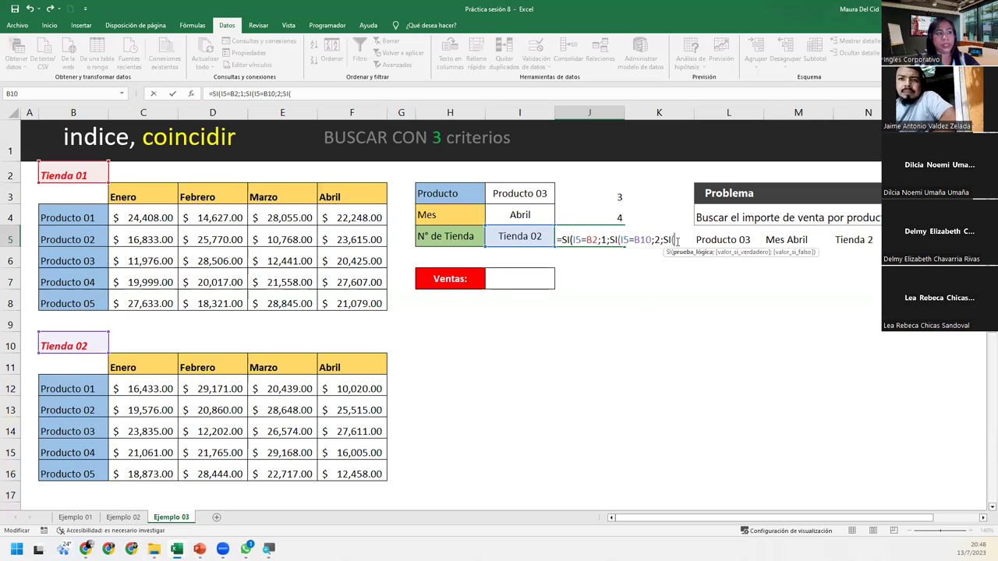
pyautogui.click(535, 235)
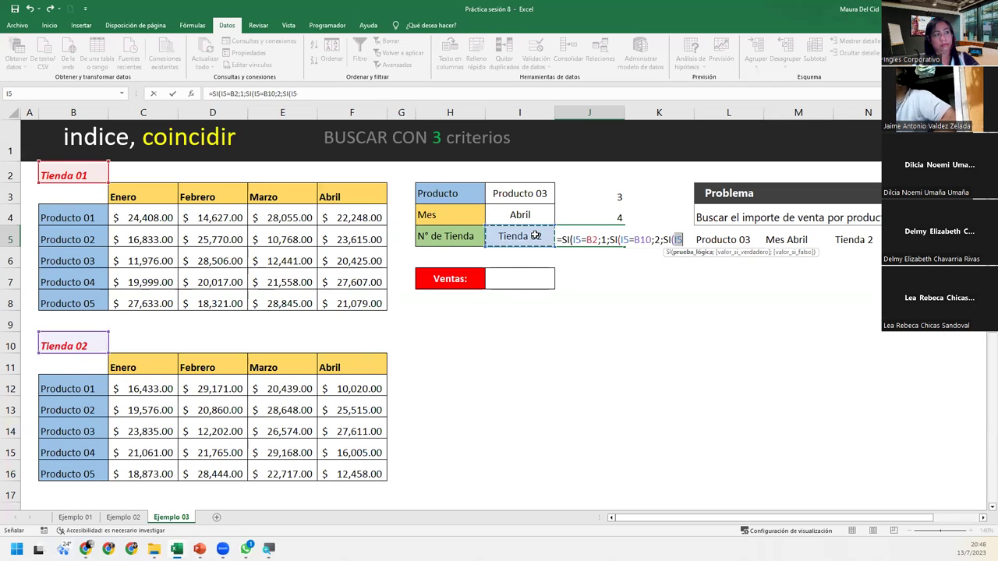
pyautogui.write('=')
pyautogui.scroll(-2, 31, 364)
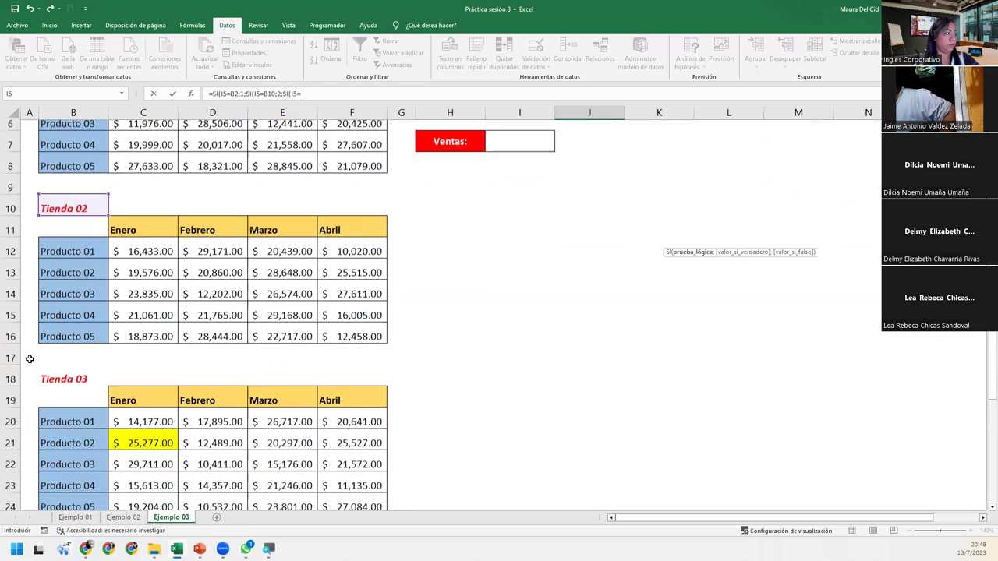
pyautogui.click(44, 366)
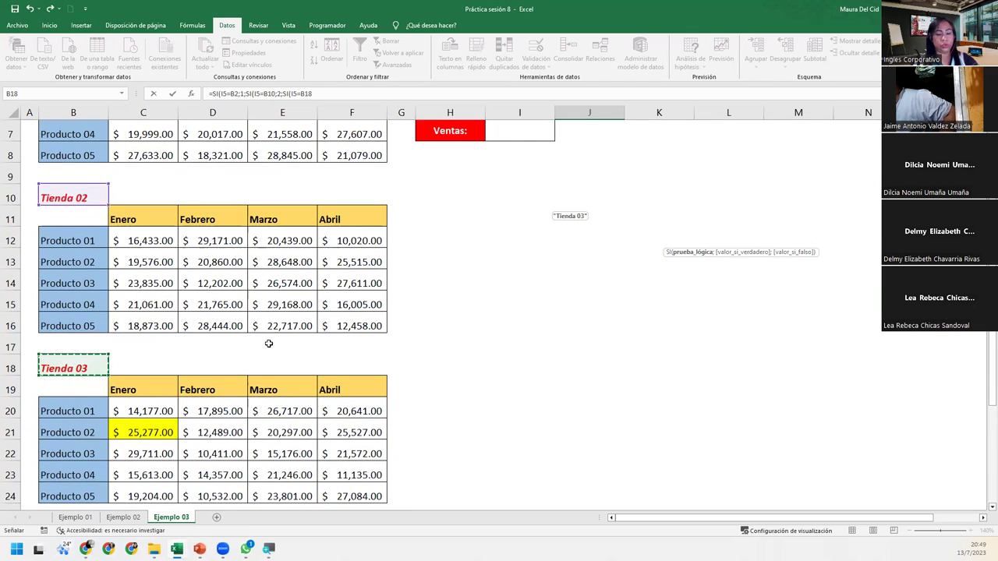
pyautogui.write(';')
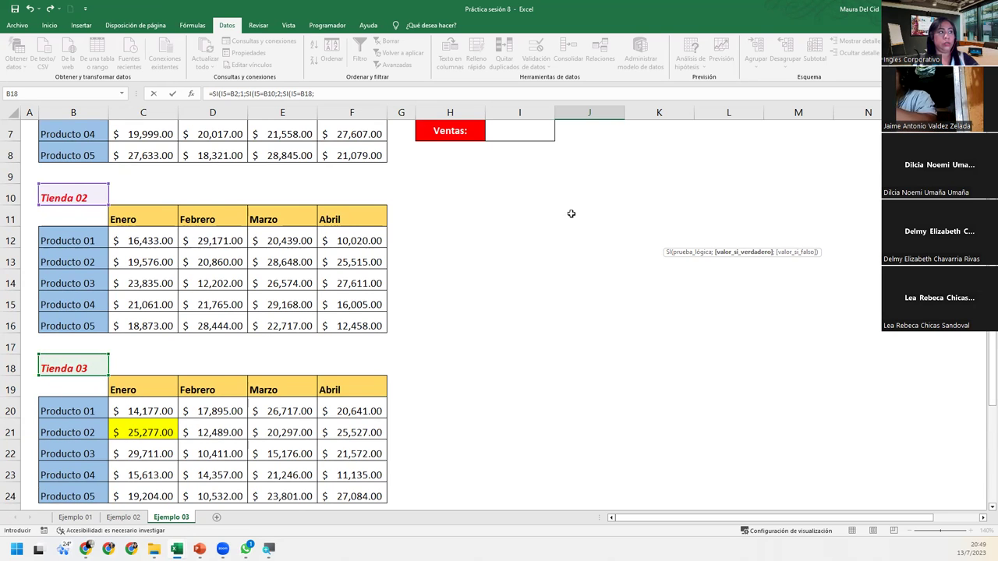
pyautogui.scroll(2, 593, 203)
pyautogui.write('3')
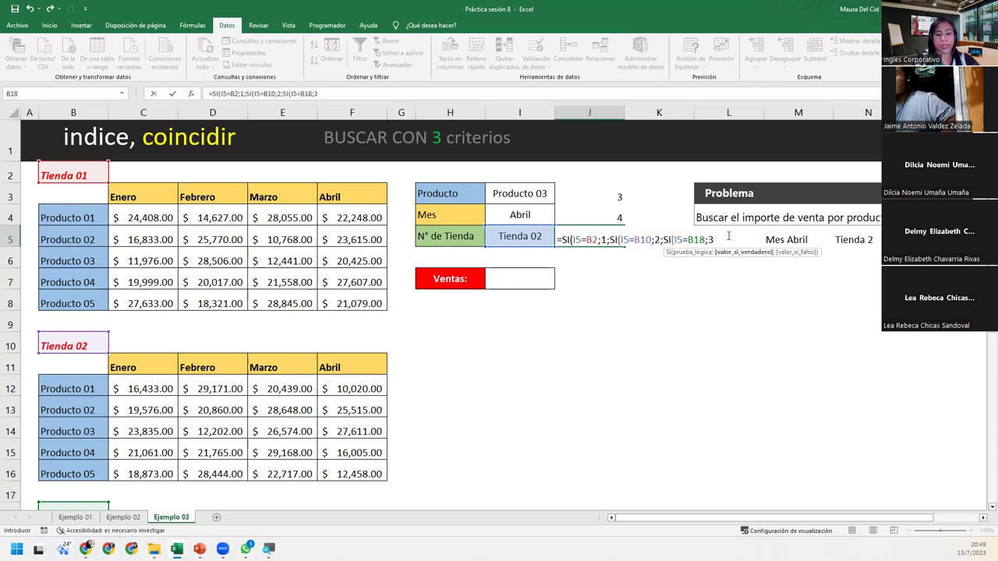
pyautogui.write(';')
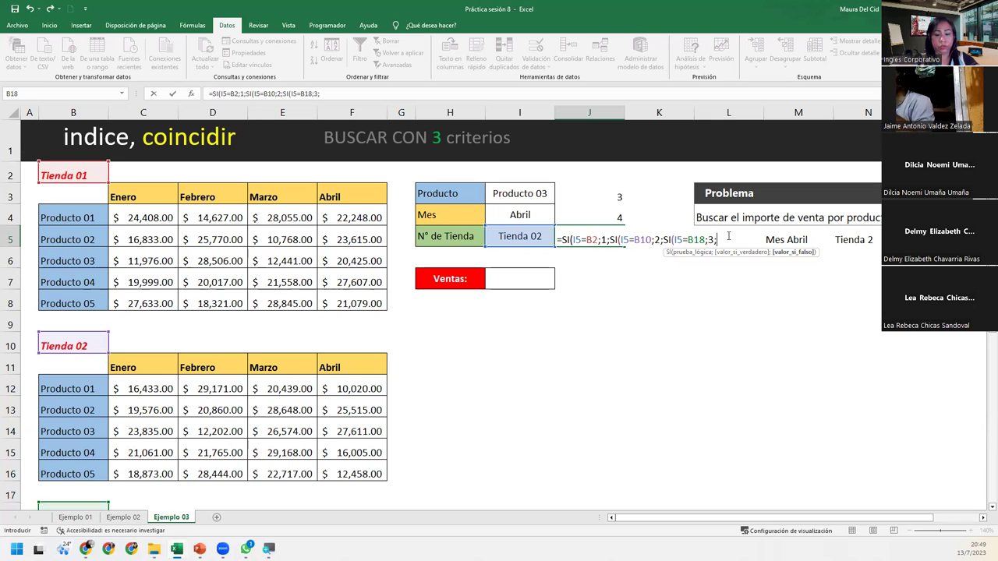
pyautogui.write('4')
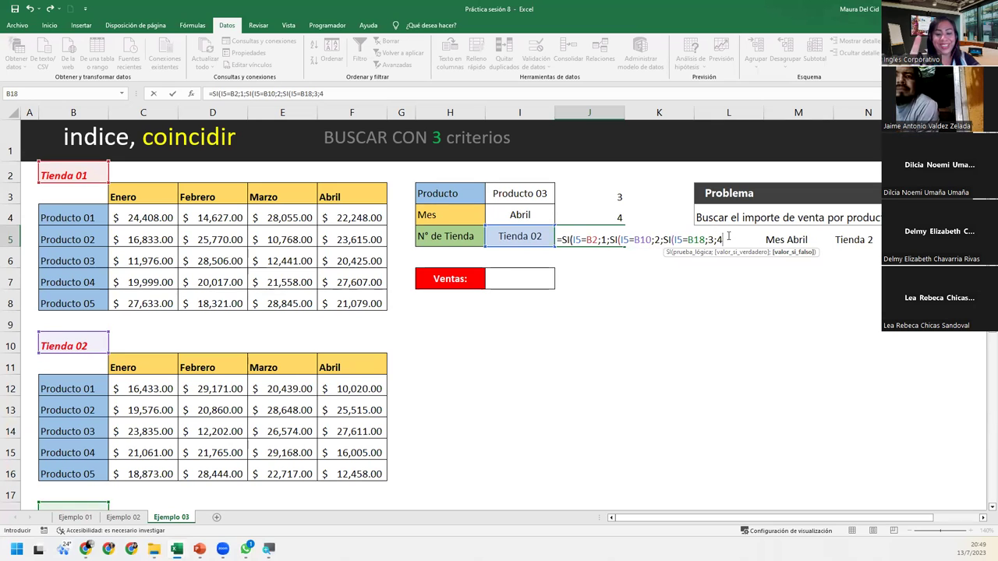
pyautogui.write(')')
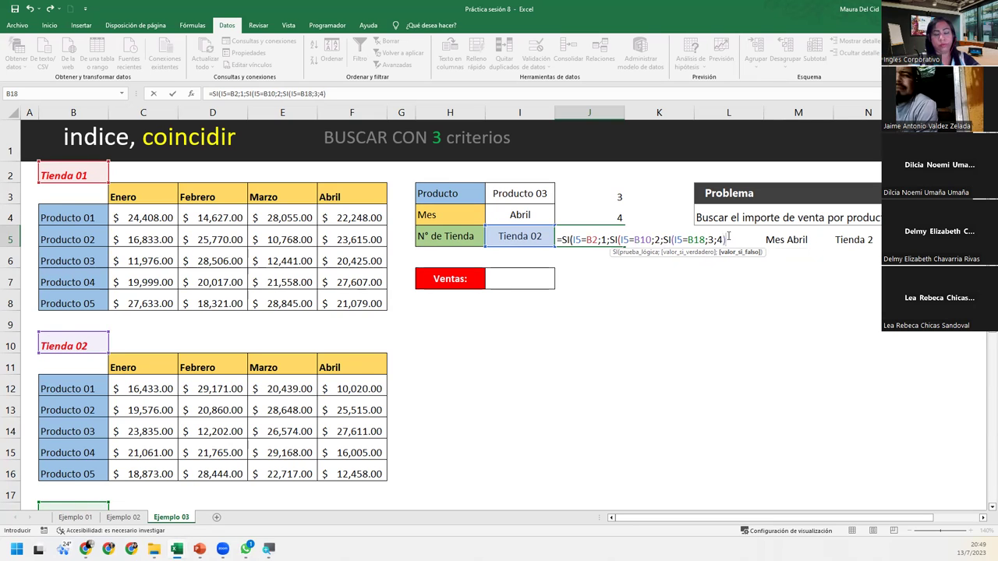
pyautogui.write('))')
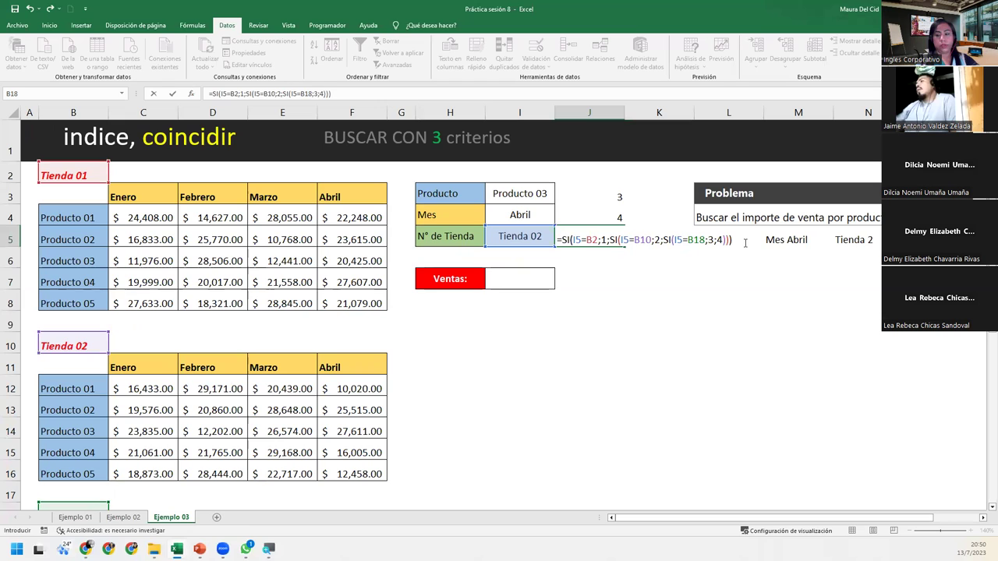
# Step: Commit the nested SI formula in J5, which now shows 2 for Tienda 02
pyautogui.press('Return')
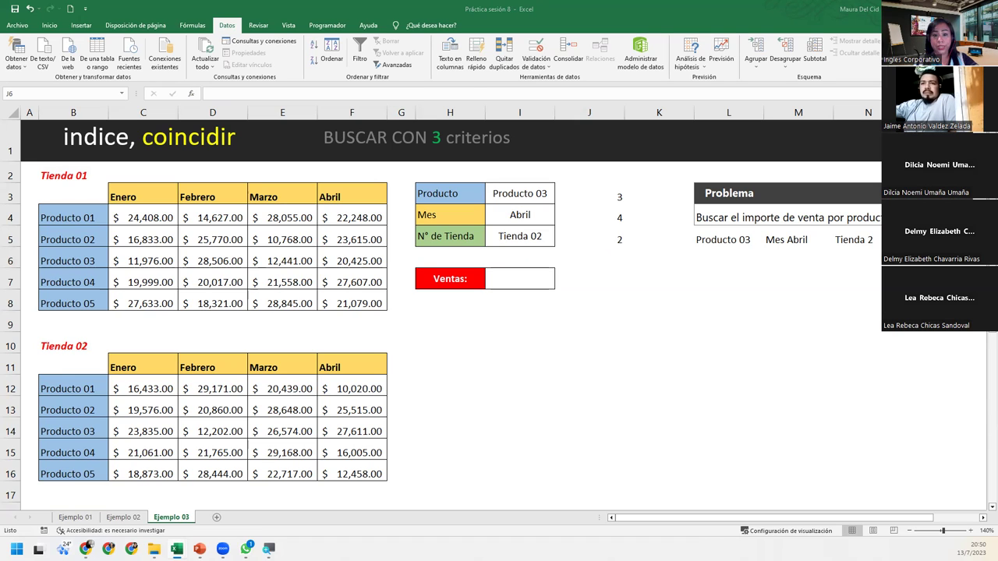
# Step: In I7, start =INDICE(( with the Tienda 01 table C4:F8 as the first area
pyautogui.click(529, 276)
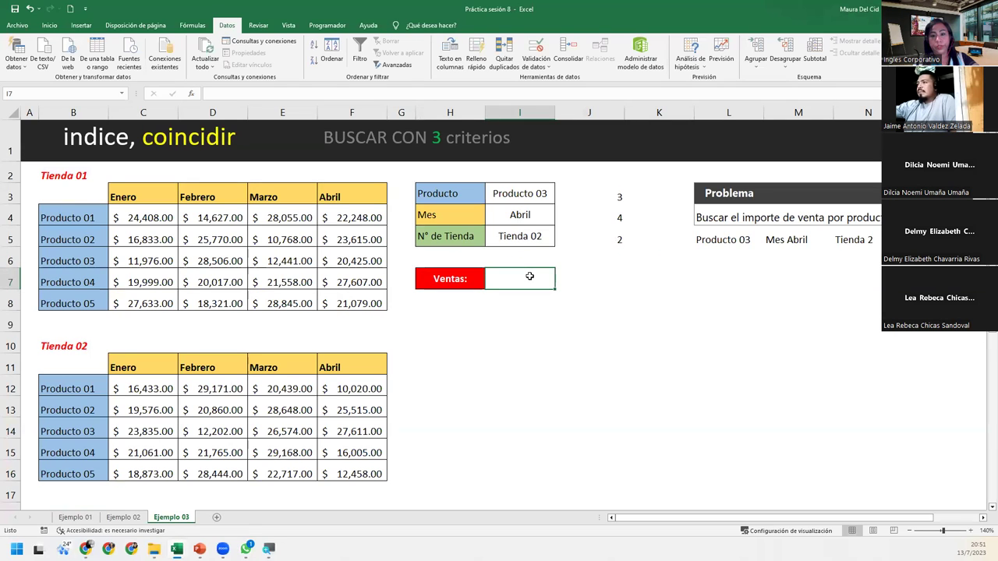
pyautogui.write('=')
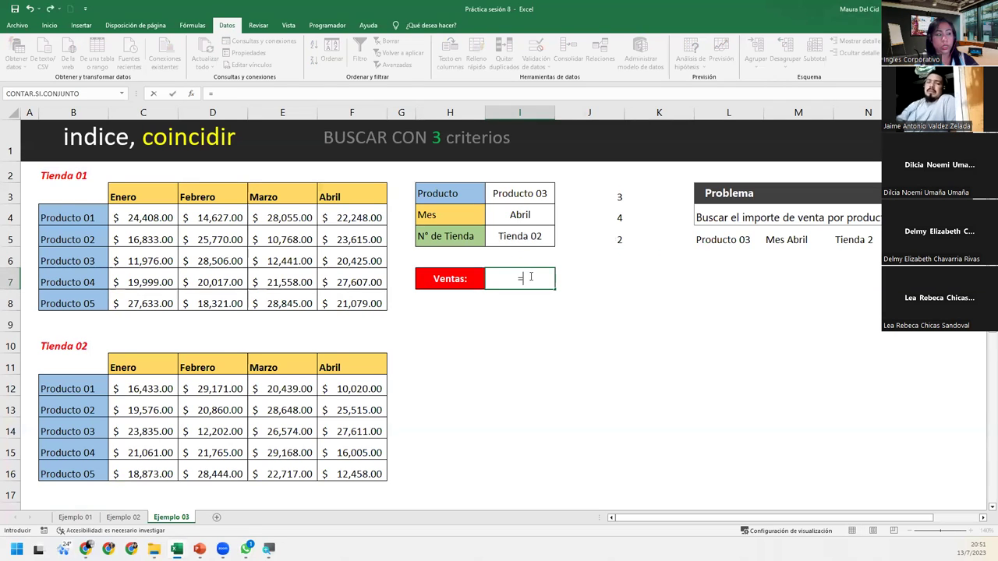
pyautogui.write('indic')
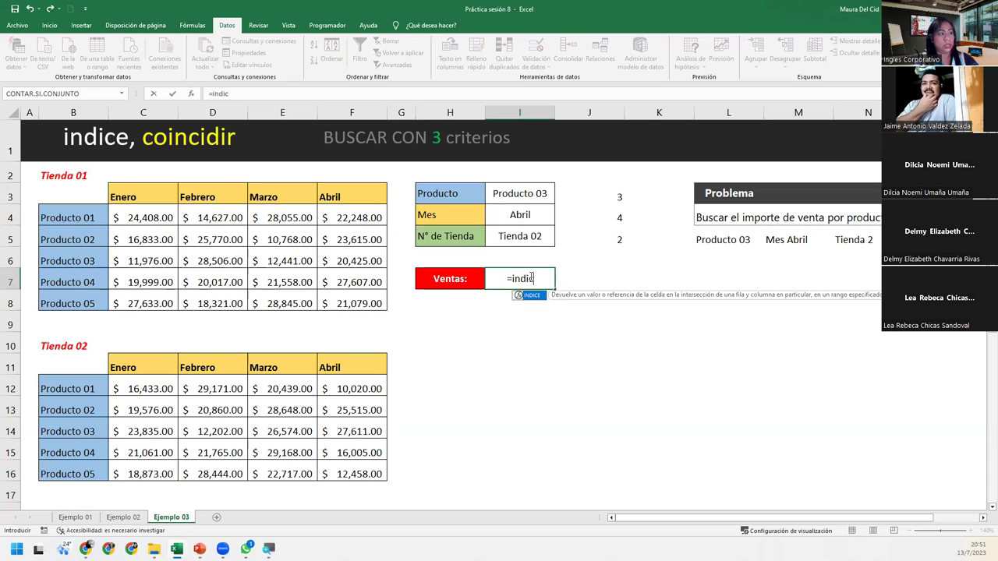
pyautogui.press('Tab')
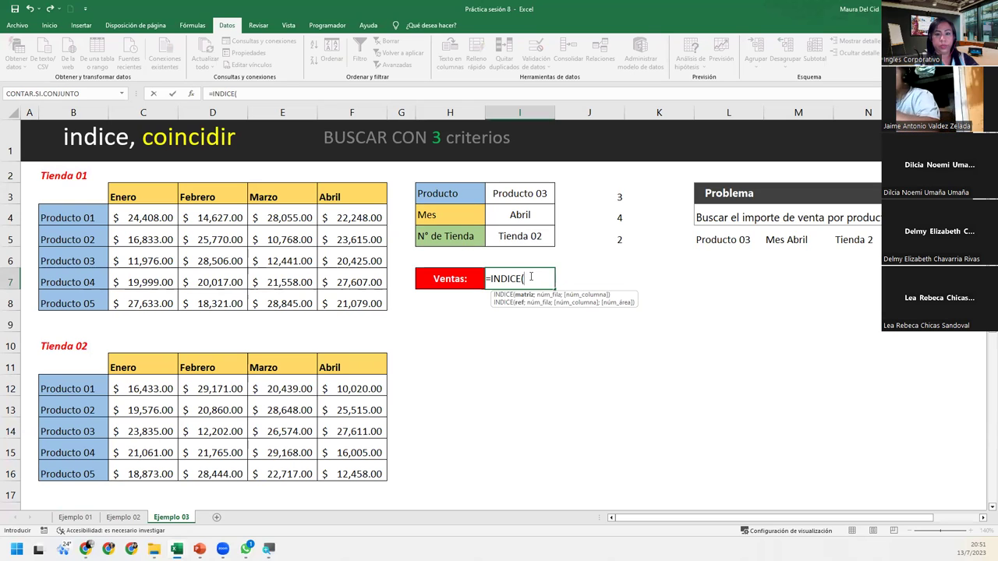
pyautogui.write('(')
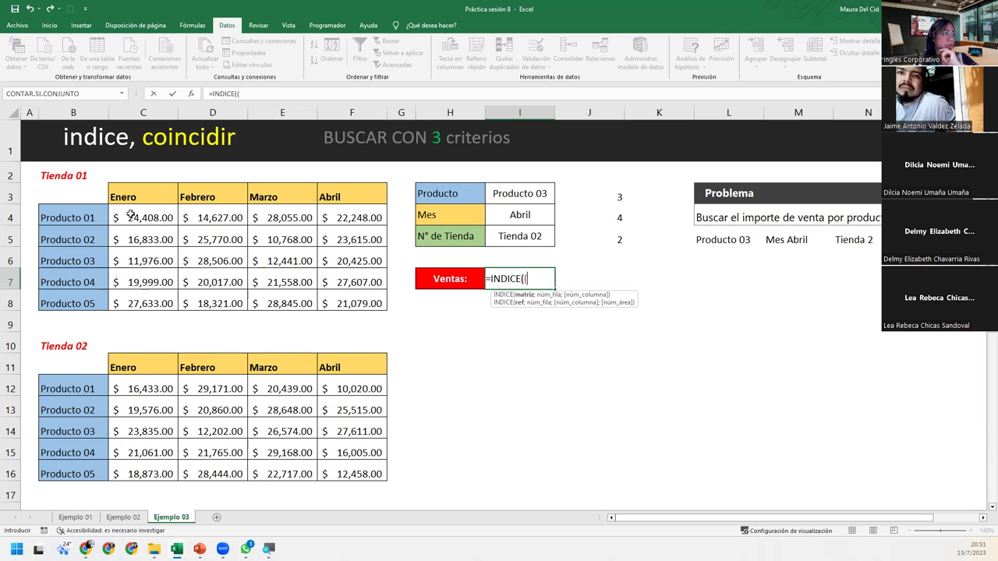
pyautogui.moveTo(129, 215); pyautogui.dragTo(362, 304)
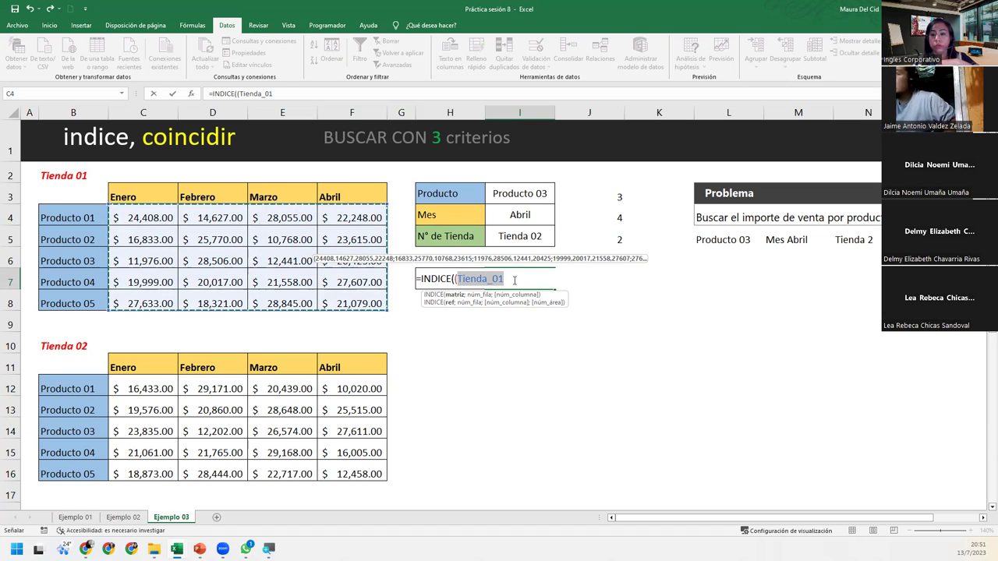
# Step: Add Tienda_02, Tienda_03 and Tienda_04 as further areas and close the group
pyautogui.write(';tind')
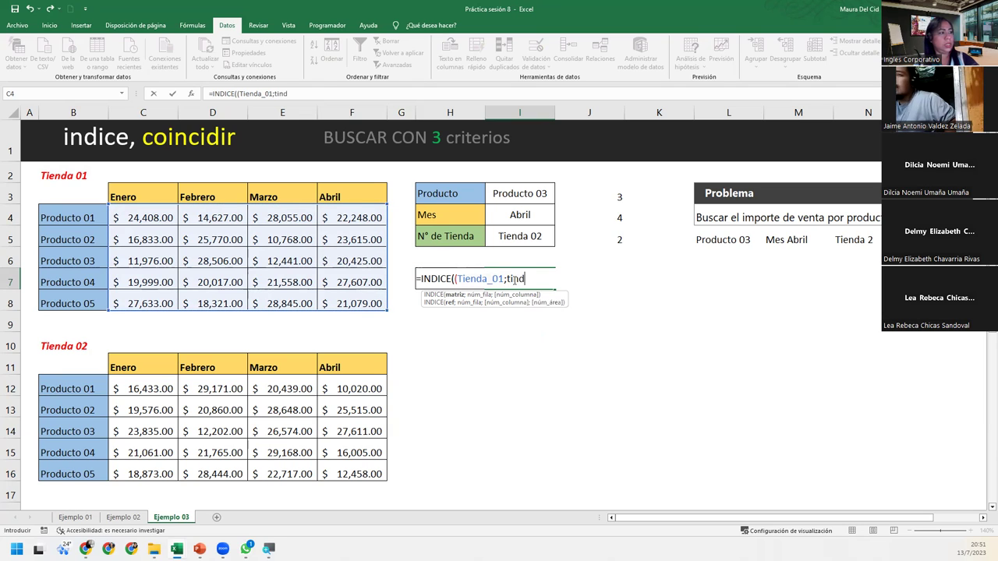
pyautogui.write('e')
pyautogui.press('Down')
pyautogui.press('Tab')
pyautogui.write(';tienda')
pyautogui.press('Down')
pyautogui.press('Down')
pyautogui.press('Tab')
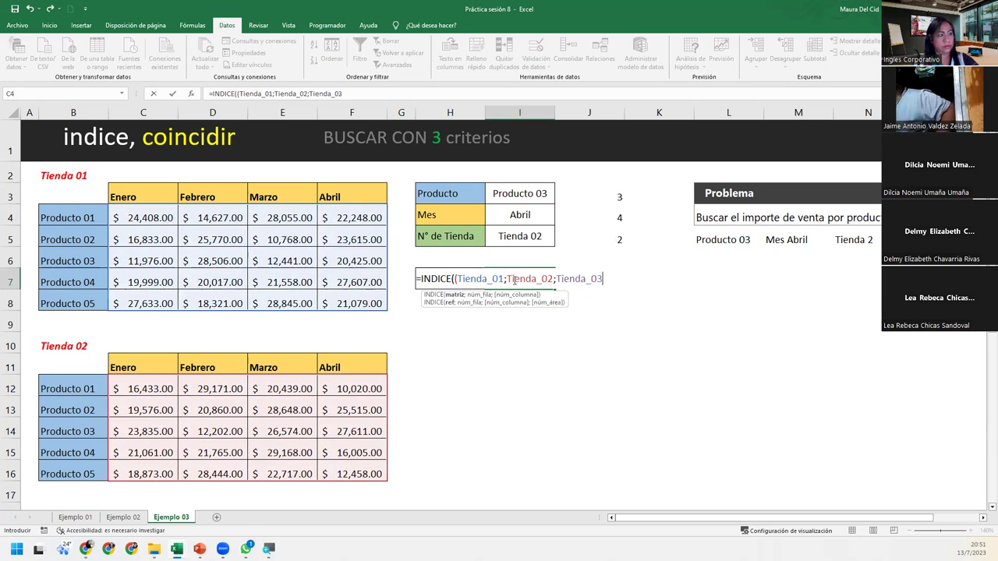
pyautogui.write(';tie')
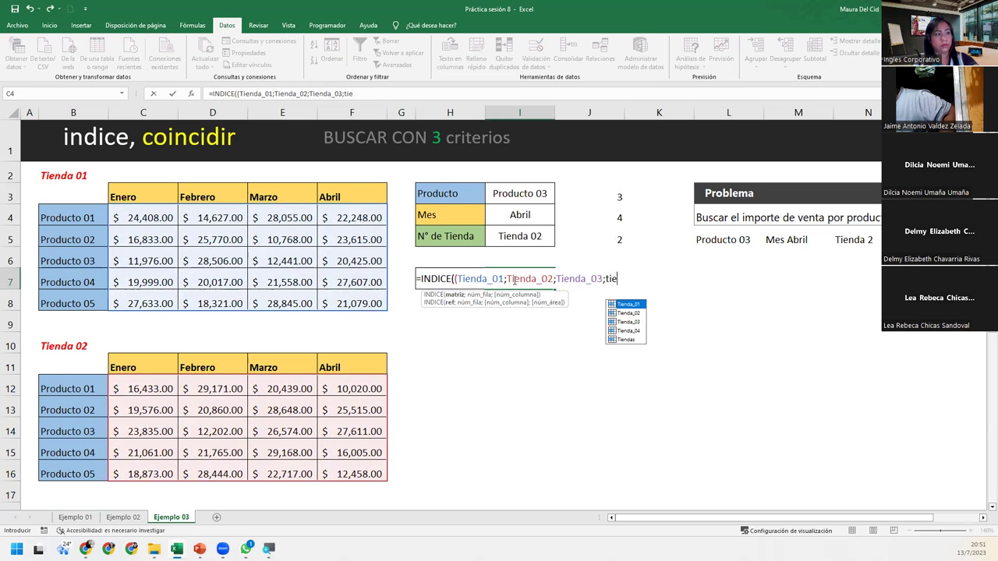
pyautogui.write('nd')
pyautogui.press('Down')
pyautogui.press('Down')
pyautogui.press('Down')
pyautogui.press('Tab')
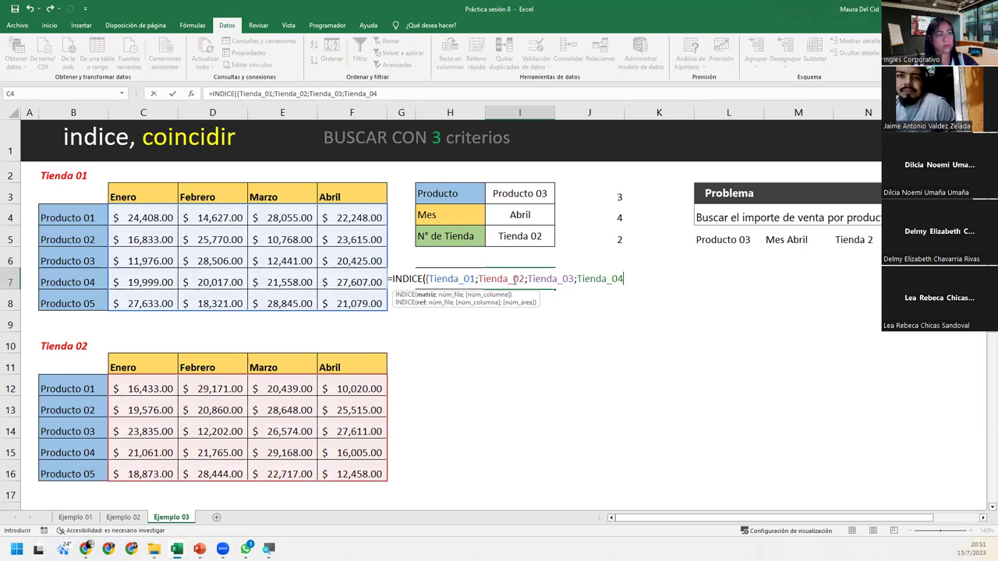
pyautogui.write(')')
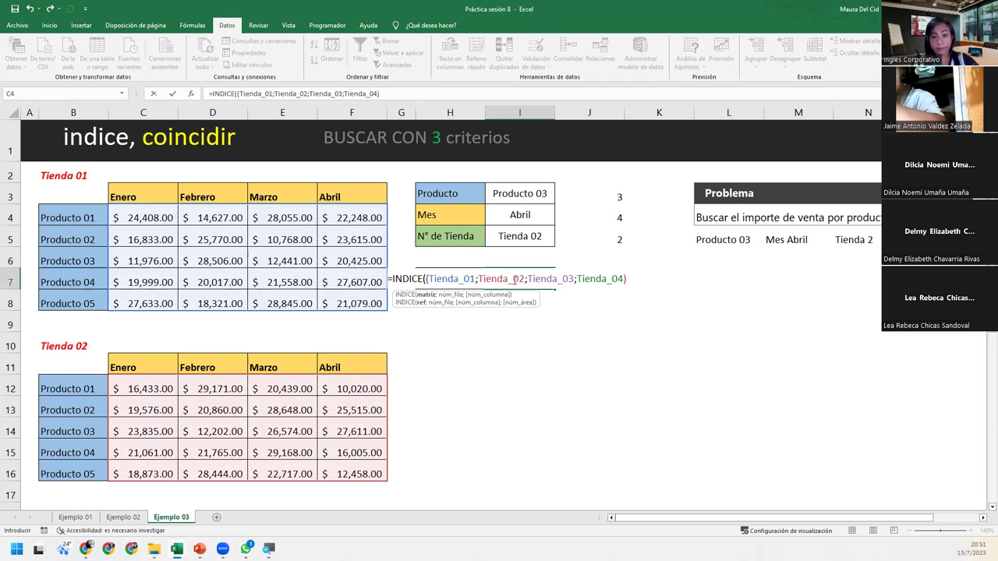
pyautogui.write(';')
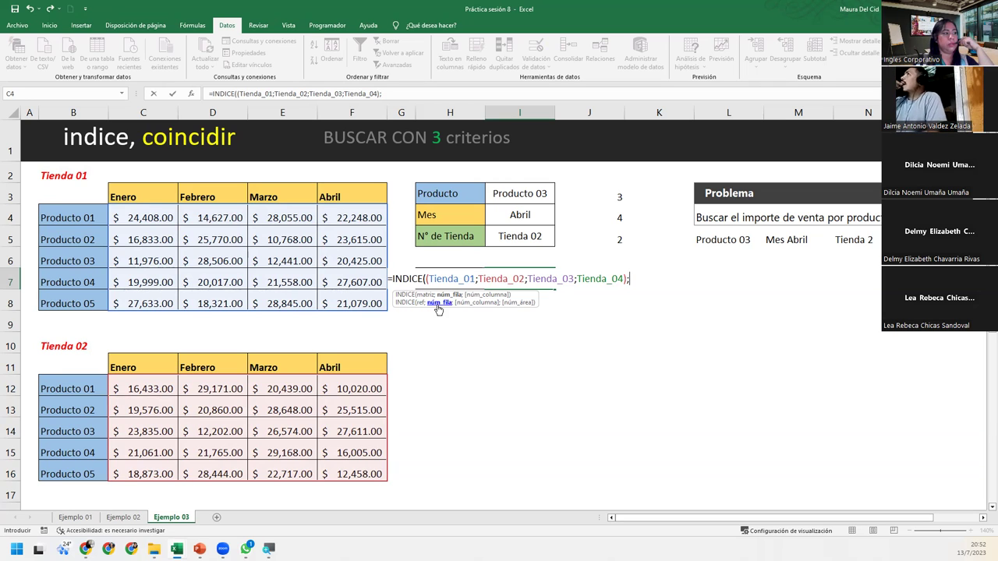
# Step: Finish I7 as =INDICE((Tienda_01;…;Tienda_04);J3;J4;J5), returning $27,611.00
pyautogui.click(598, 198)
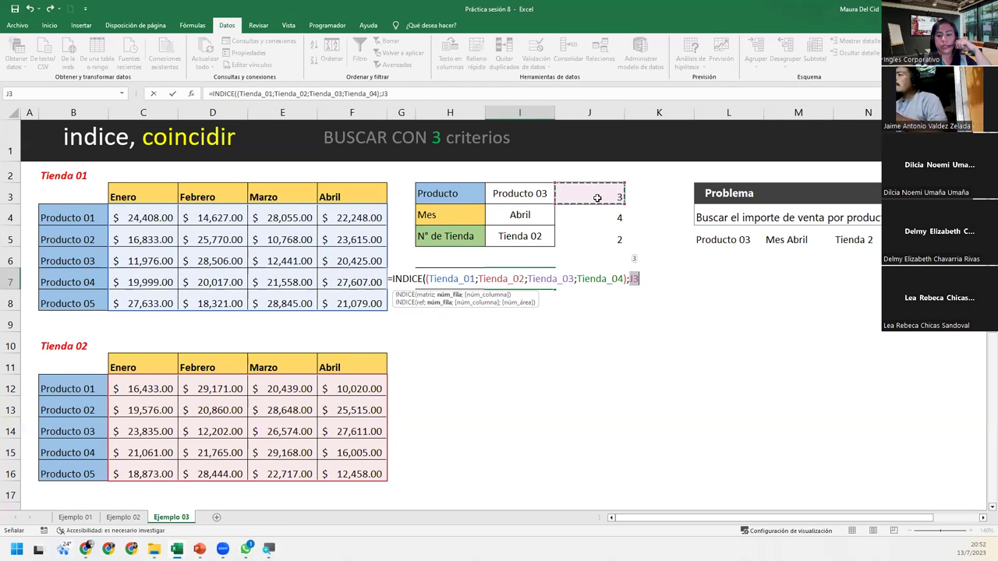
pyautogui.write(';')
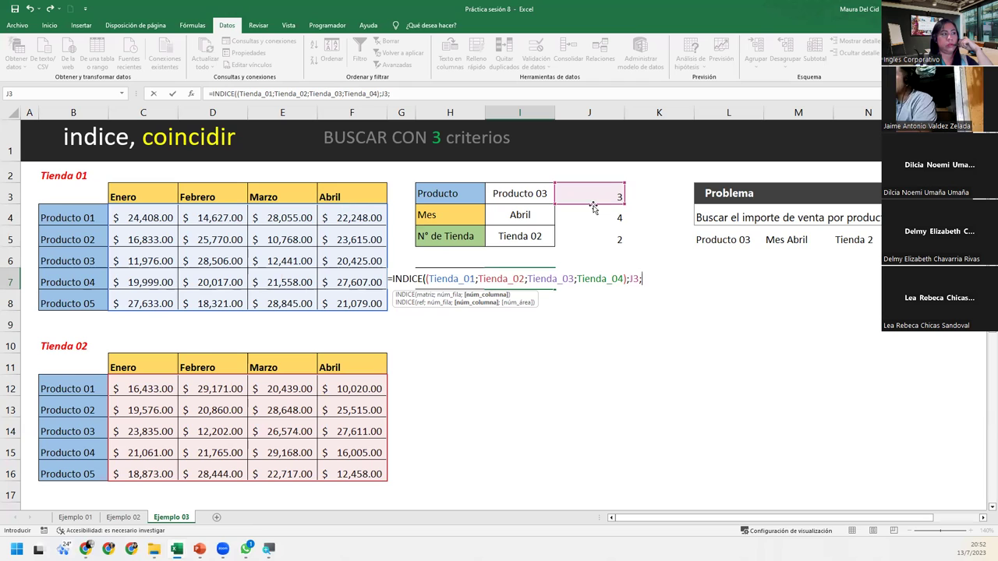
pyautogui.click(590, 214)
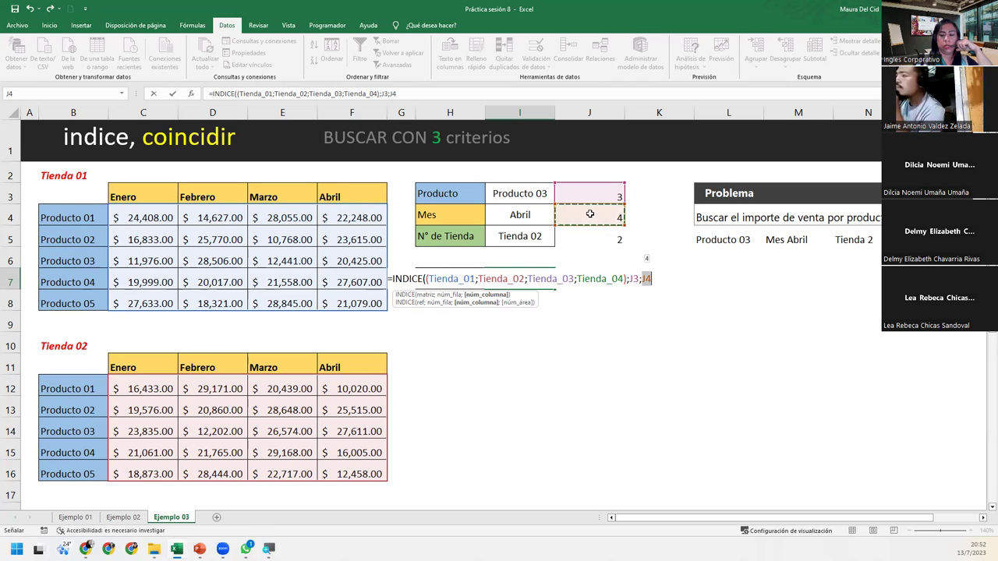
pyautogui.write(';')
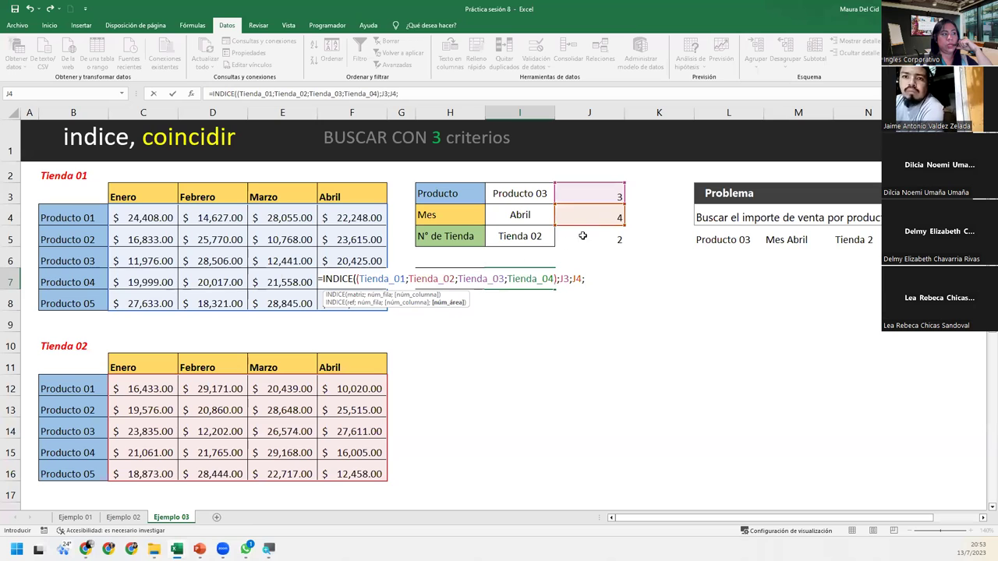
pyautogui.click(590, 232)
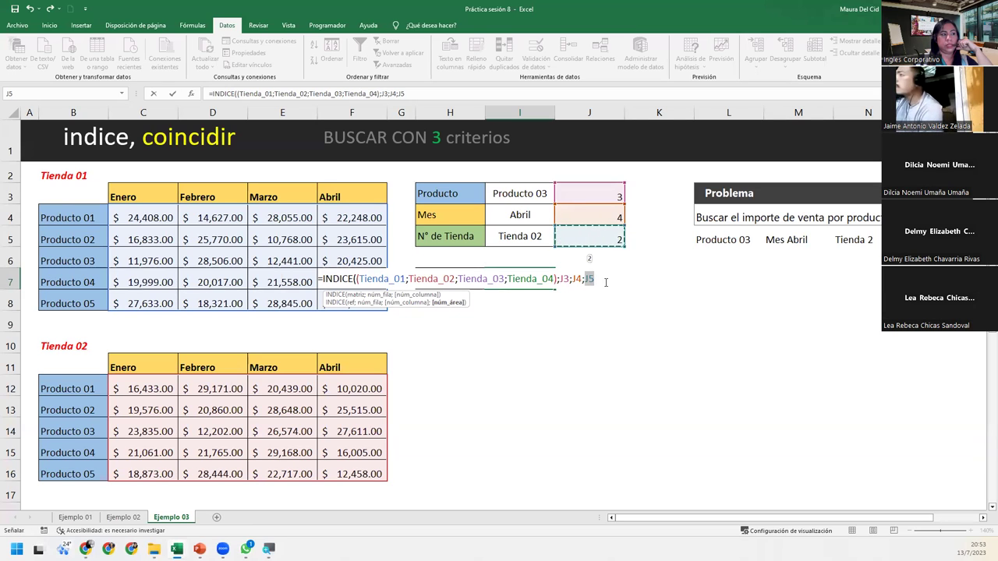
pyautogui.press('F2')
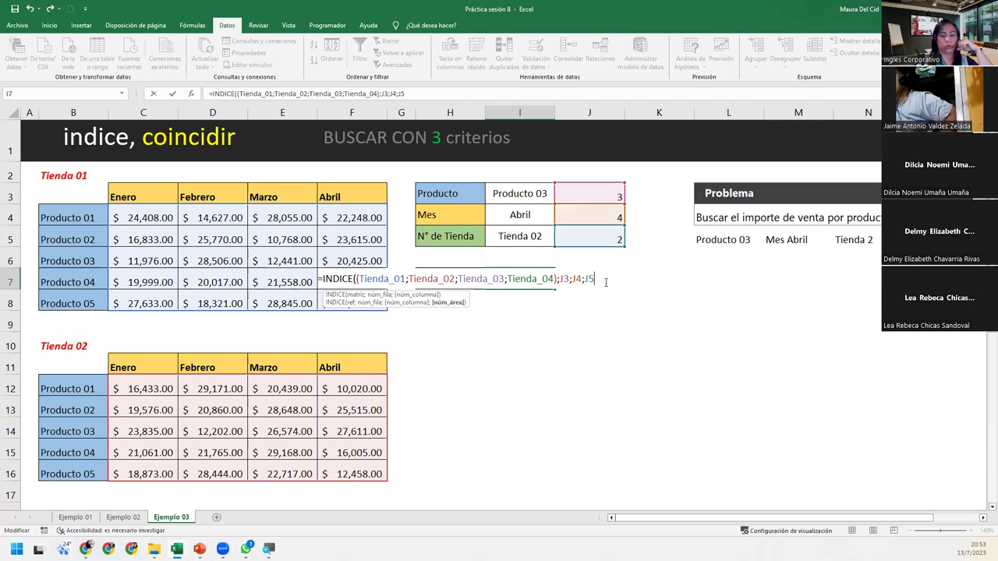
pyautogui.write(')')
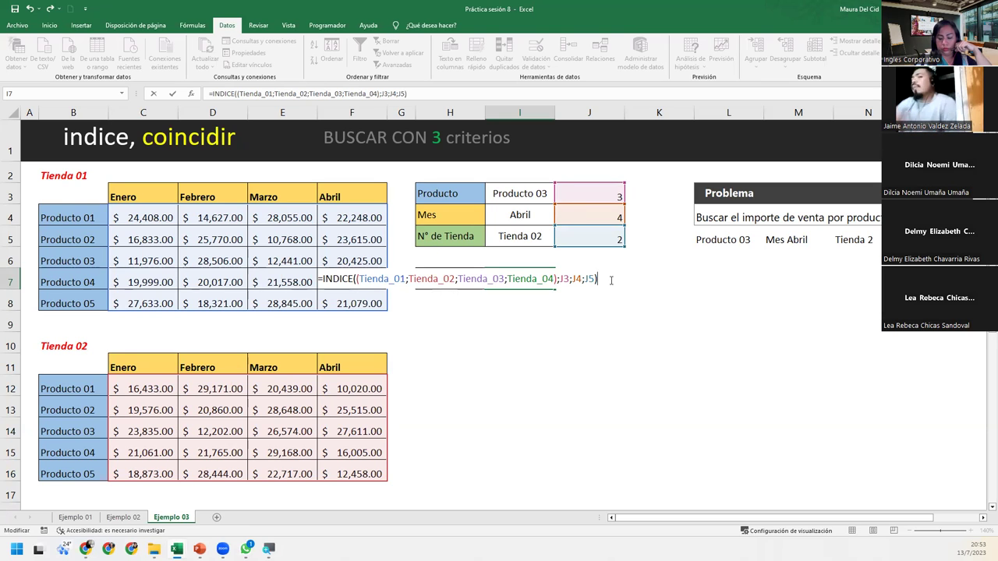
pyautogui.press('Return')
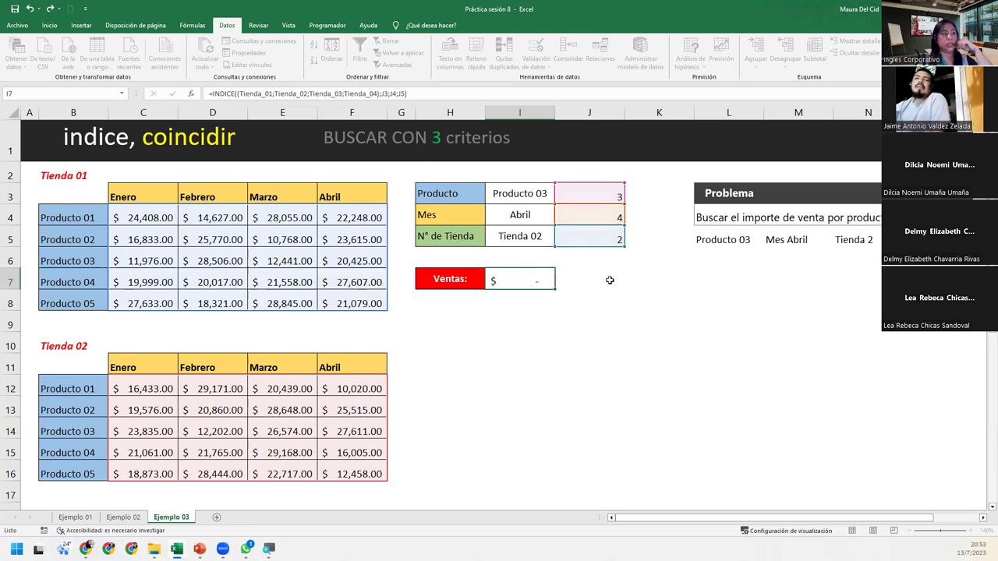
pyautogui.click(505, 278)
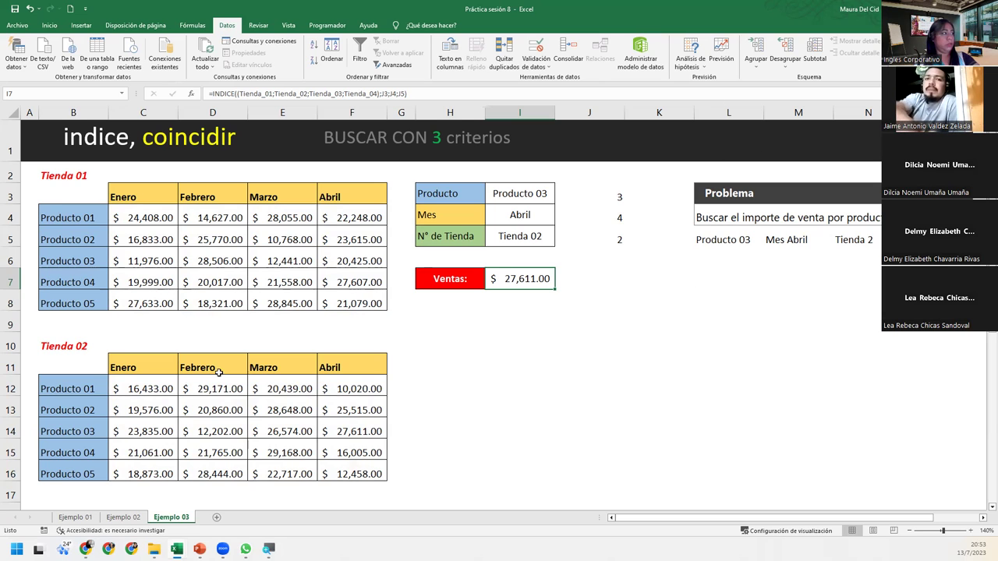
pyautogui.click(522, 238)
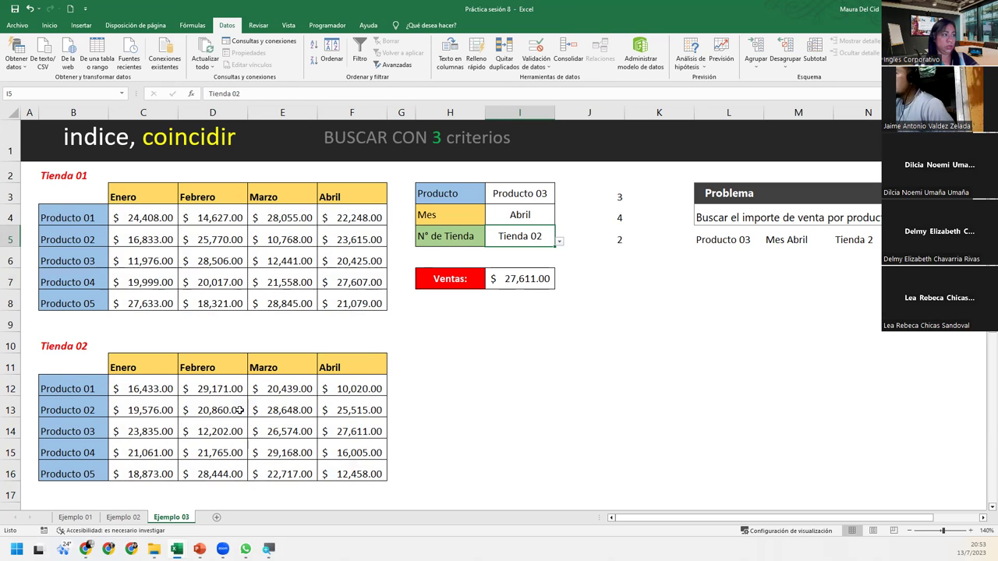
pyautogui.click(9, 429)
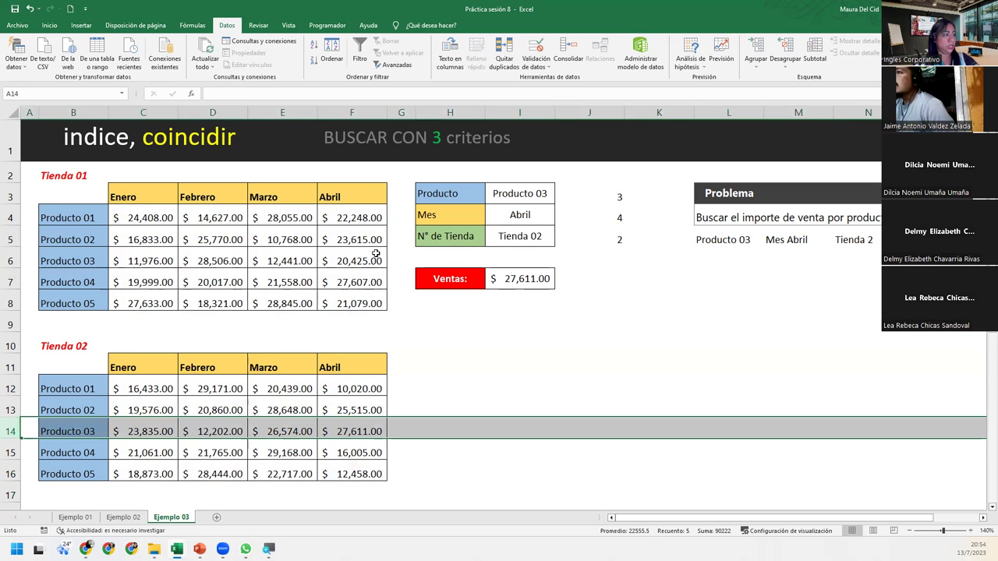
pyautogui.keyDown('ctrl'); pyautogui.click(354, 114); pyautogui.keyUp('ctrl')
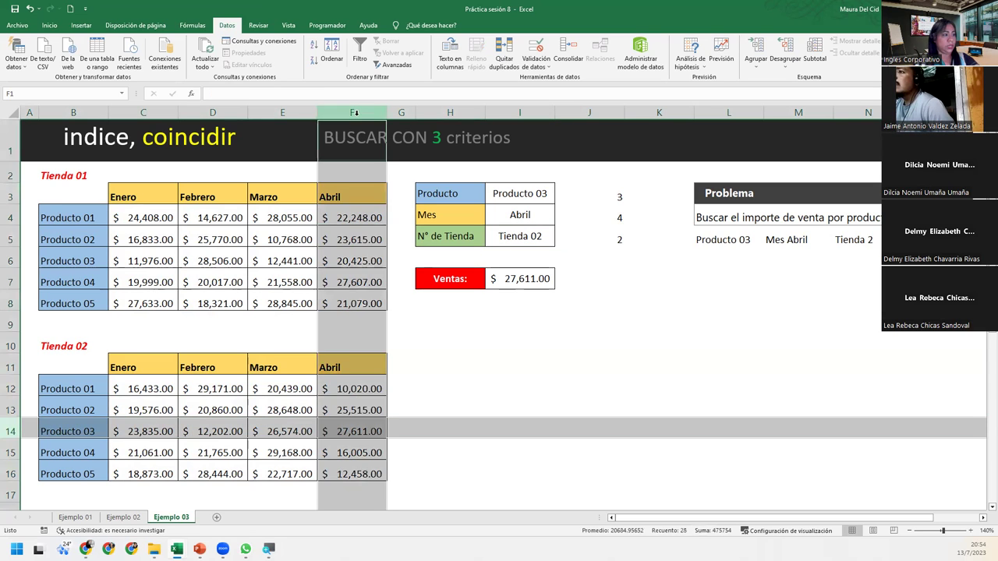
pyautogui.keyDown('ctrl'); pyautogui.click(361, 425); pyautogui.keyUp('ctrl')
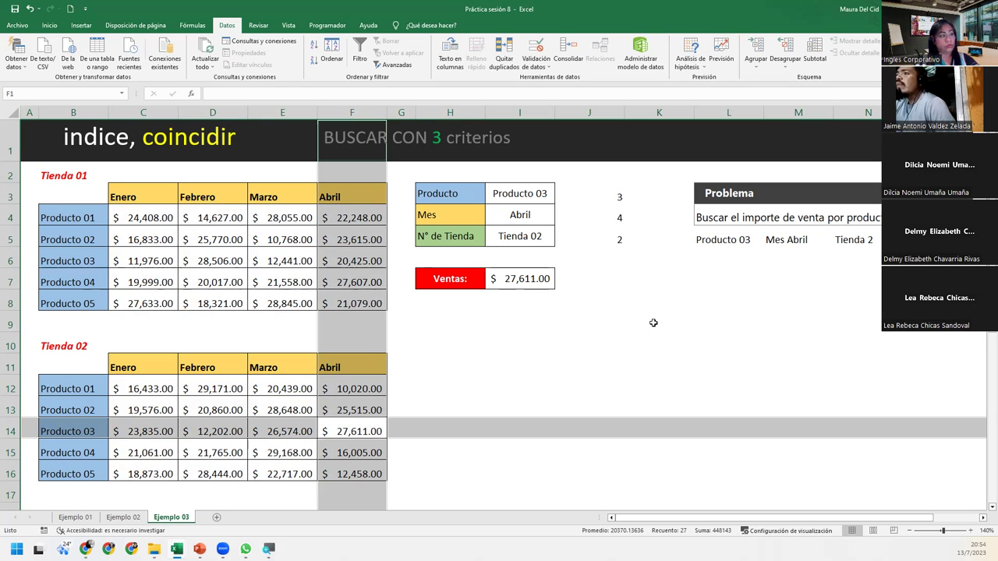
pyautogui.click(507, 193)
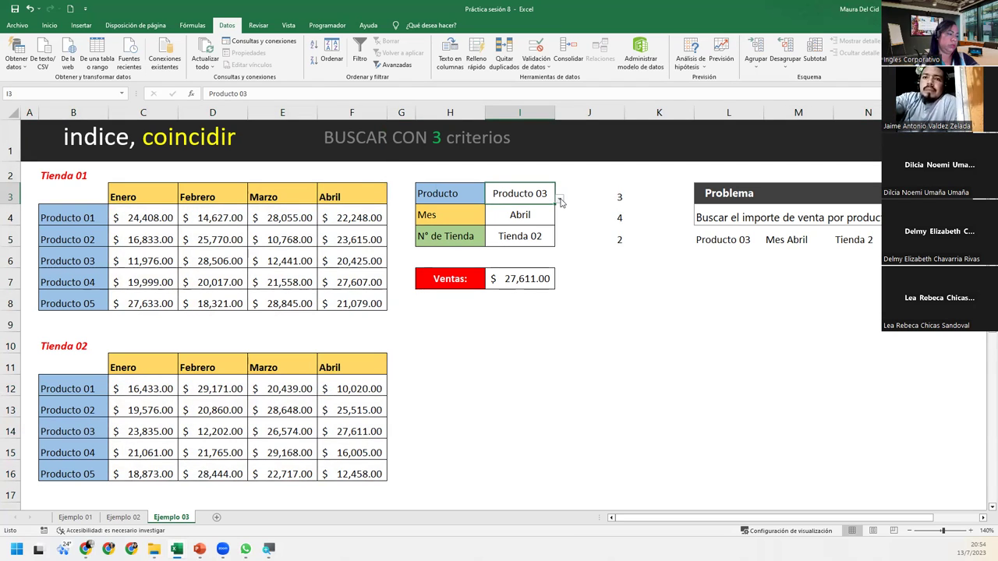
# Step: Pick Producto 05, Enero and Tienda 01 from the dropdowns, then highlight row 8 and column C
pyautogui.click(560, 200)
pyautogui.click(472, 251)
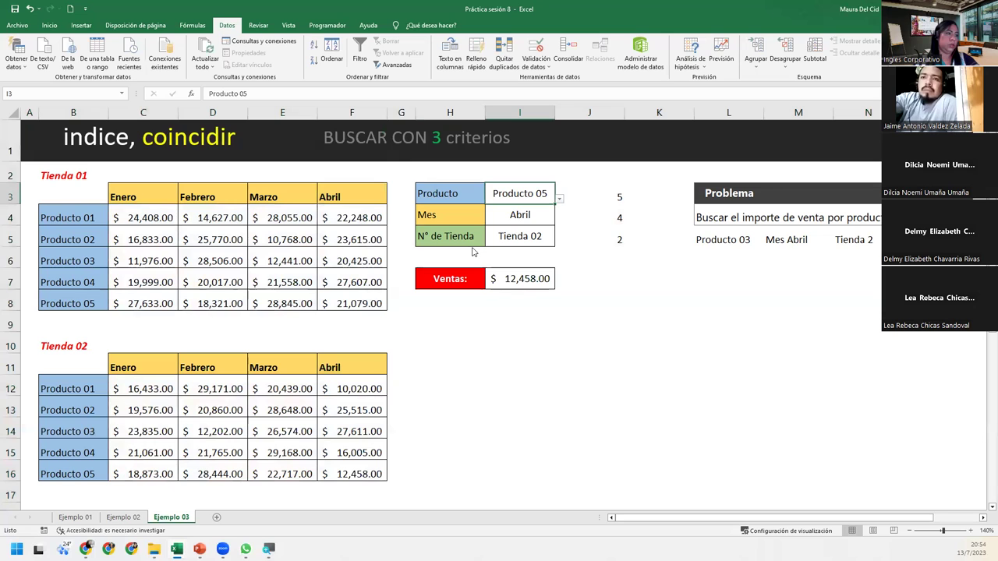
pyautogui.click(519, 215)
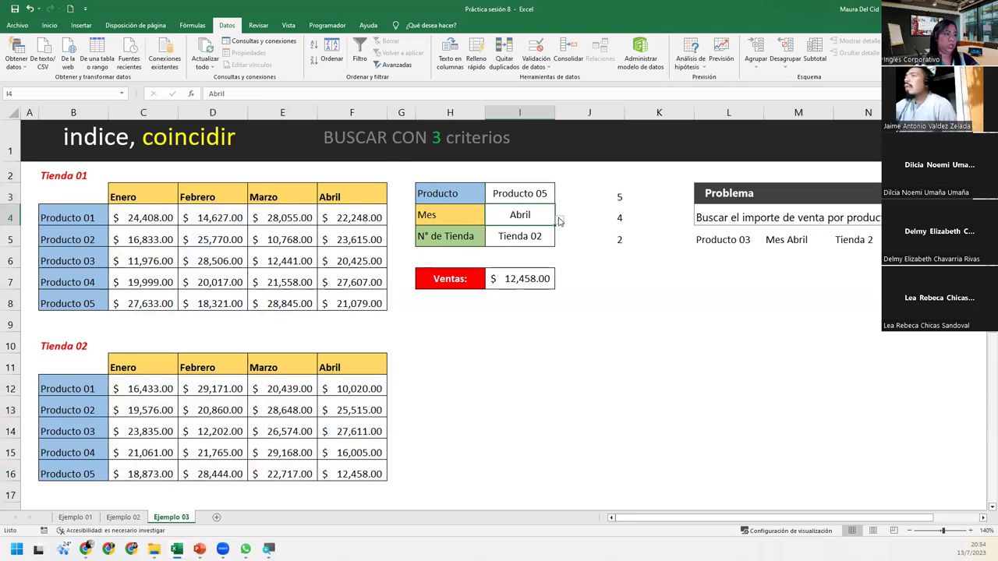
pyautogui.click(559, 221)
pyautogui.click(469, 230)
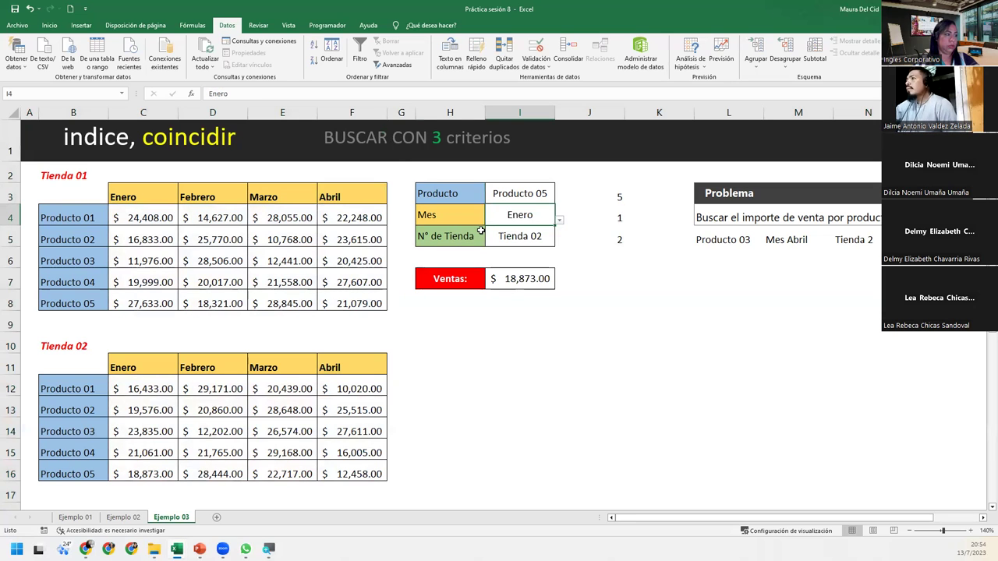
pyautogui.click(542, 236)
pyautogui.click(560, 242)
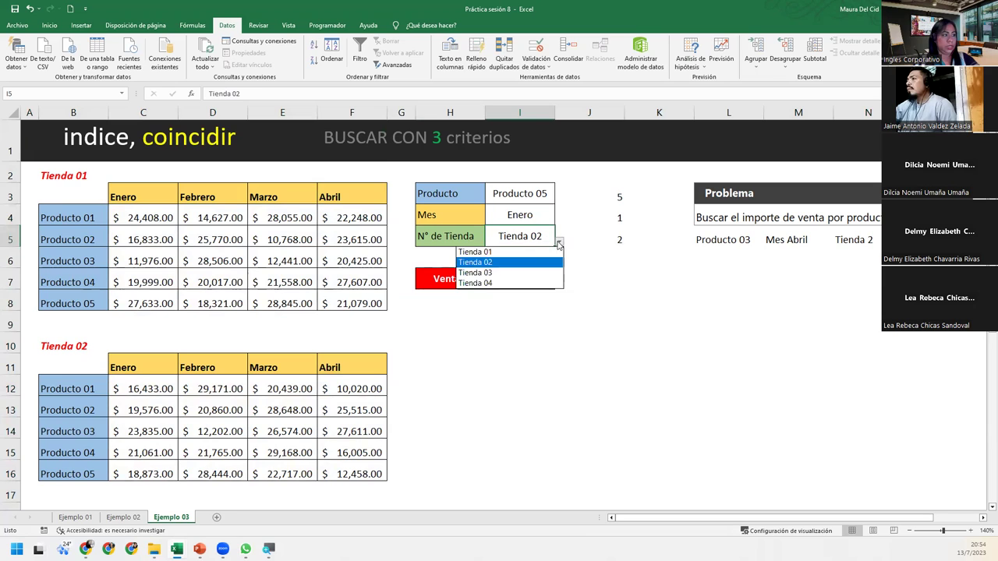
pyautogui.click(484, 252)
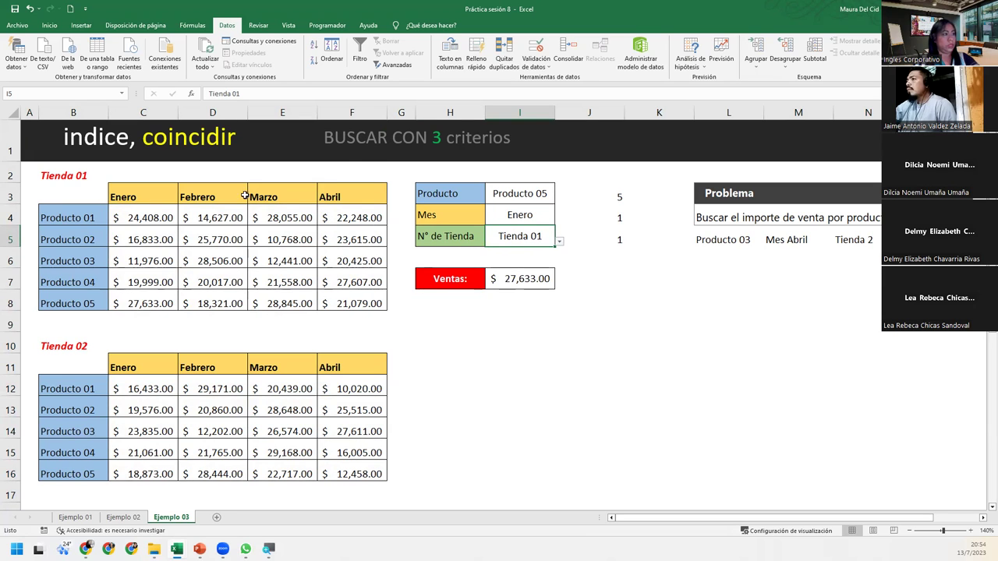
pyautogui.click(10, 304)
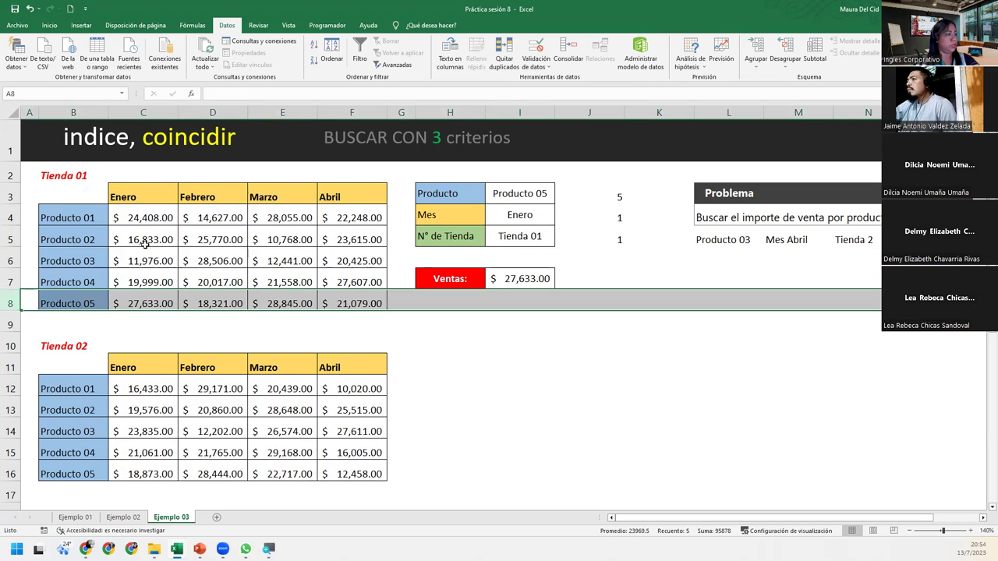
pyautogui.keyDown('ctrl'); pyautogui.click(151, 113); pyautogui.keyUp('ctrl')
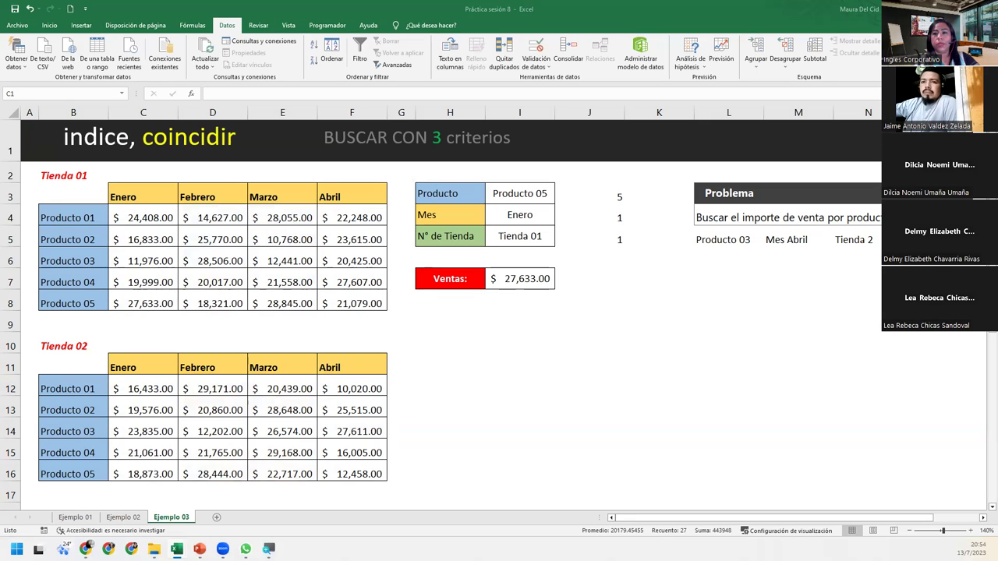
pyautogui.click(595, 238)
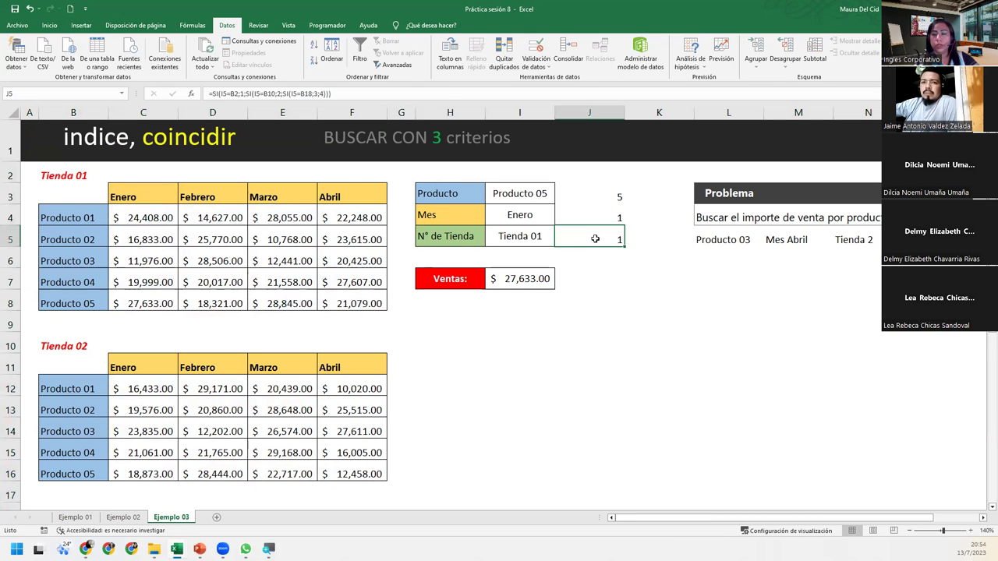
pyautogui.doubleClick(595, 239)
pyautogui.press('End')
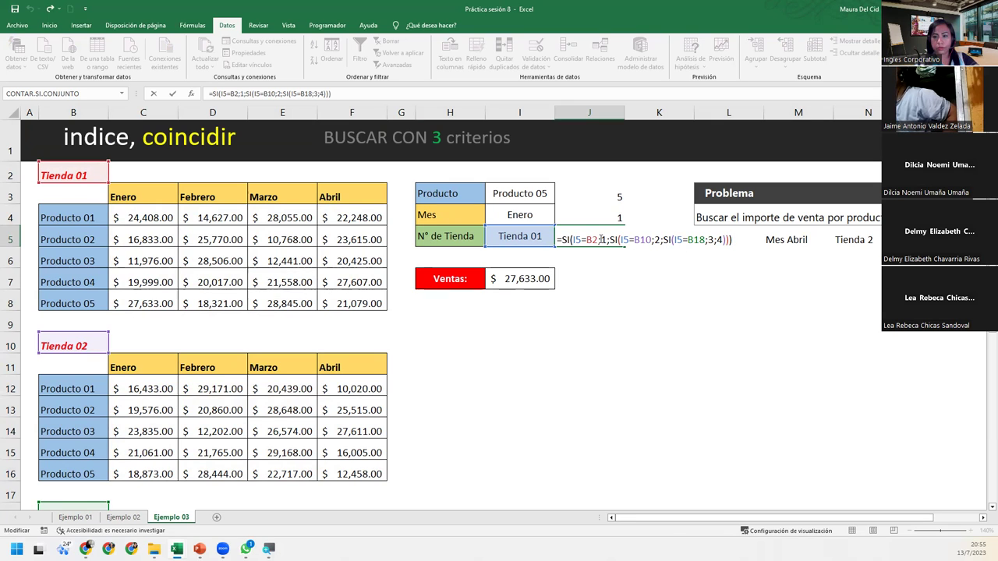
pyautogui.click(551, 239)
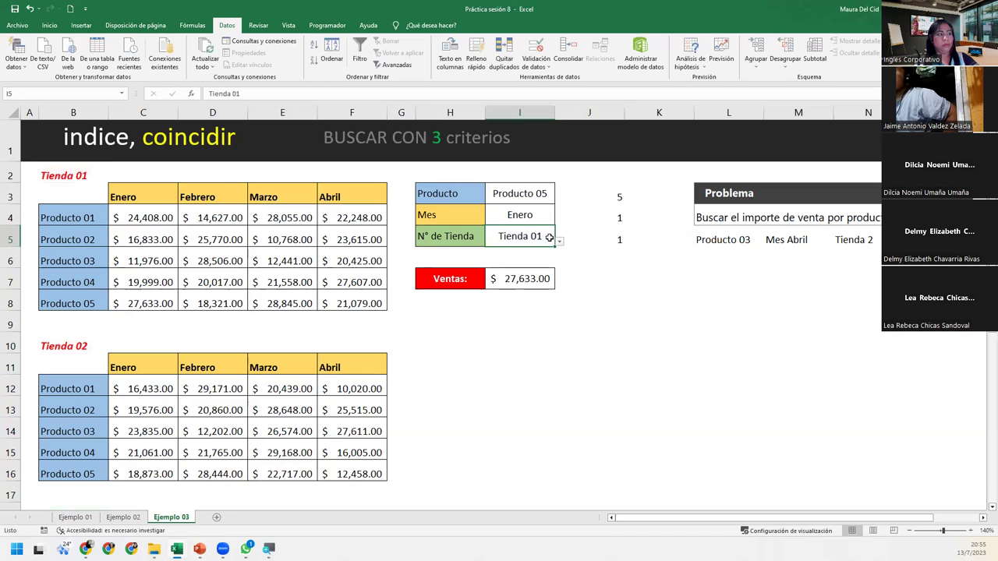
pyautogui.click(600, 238)
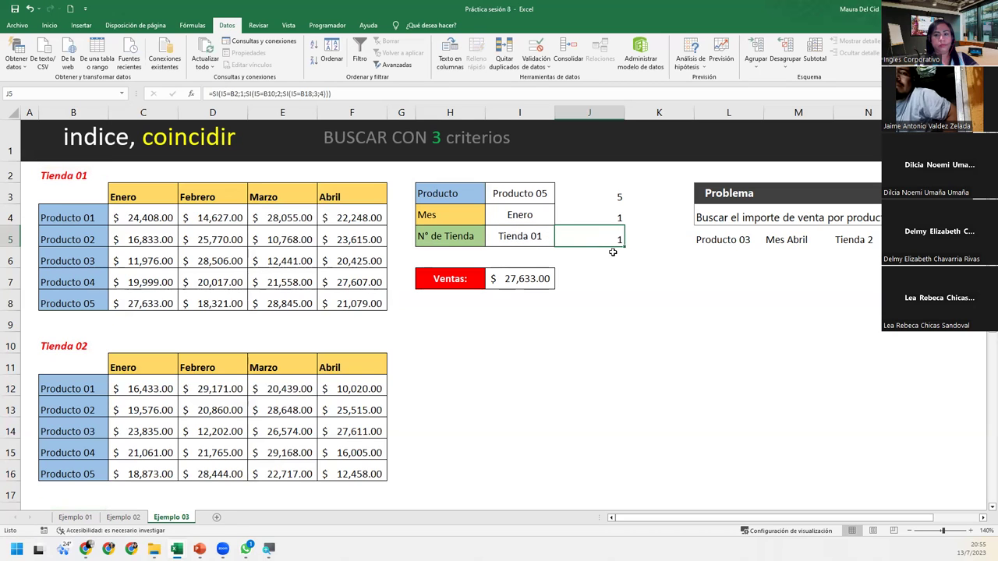
pyautogui.click(528, 240)
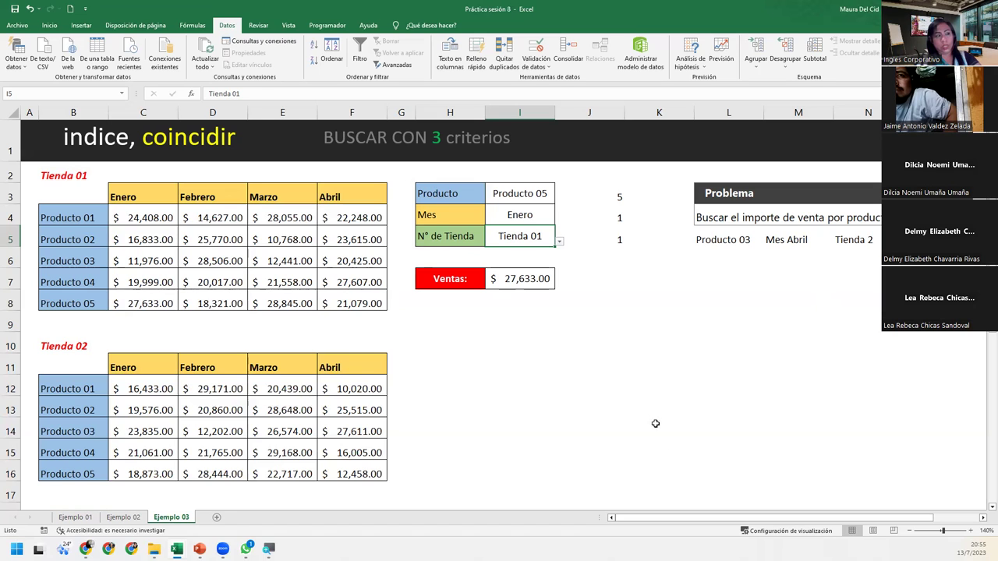
# Step: Try entering Tienda 05 in I5 and cancel the validation error
pyautogui.doubleClick(544, 237)
pyautogui.press('BackSpace')
pyautogui.write('5')
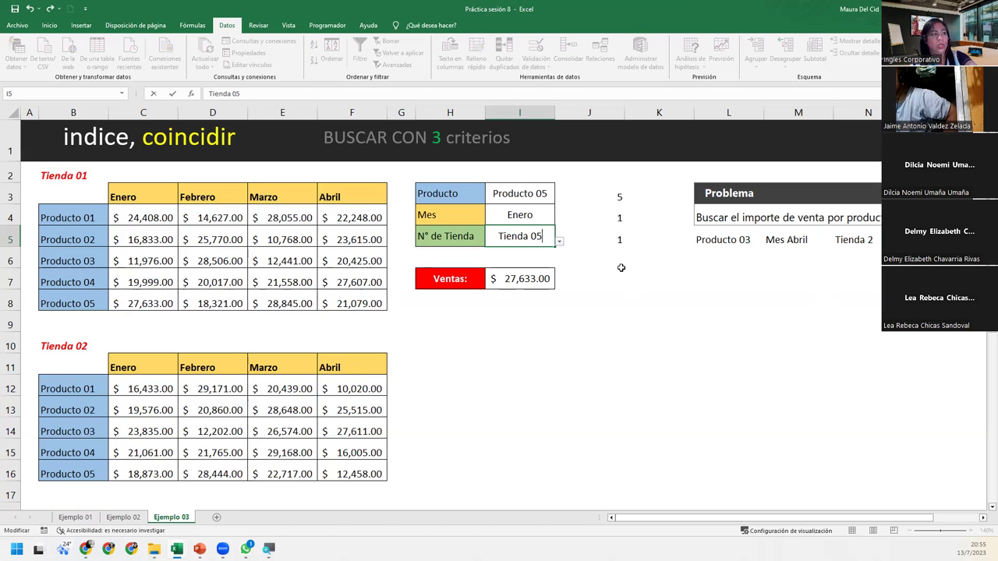
pyautogui.press('Return')
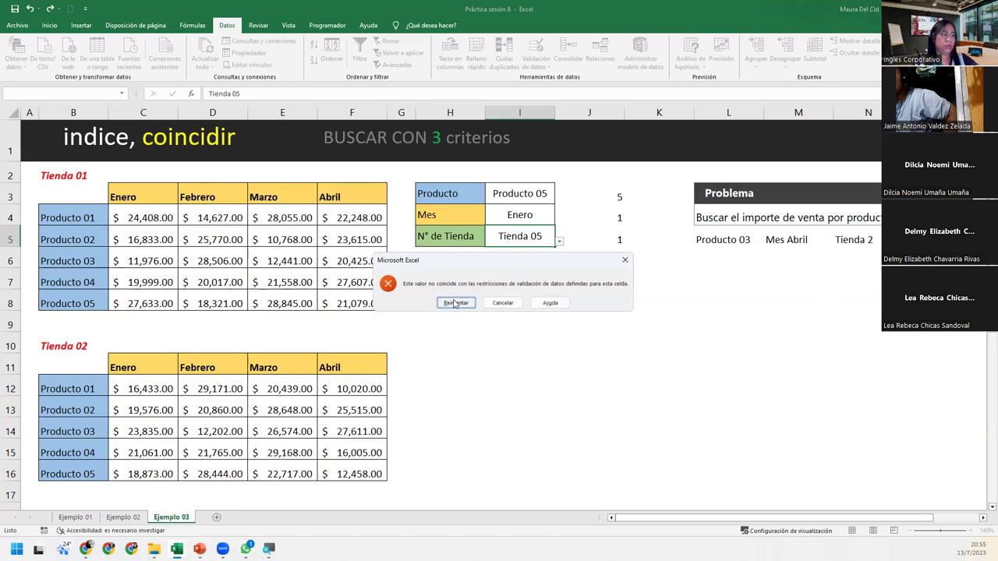
pyautogui.click(455, 302)
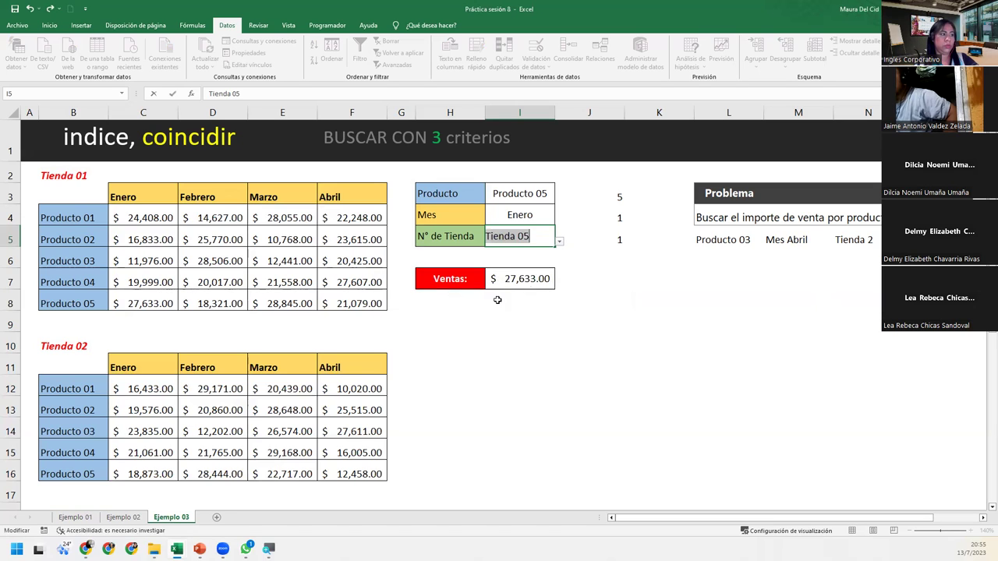
pyautogui.click(561, 243)
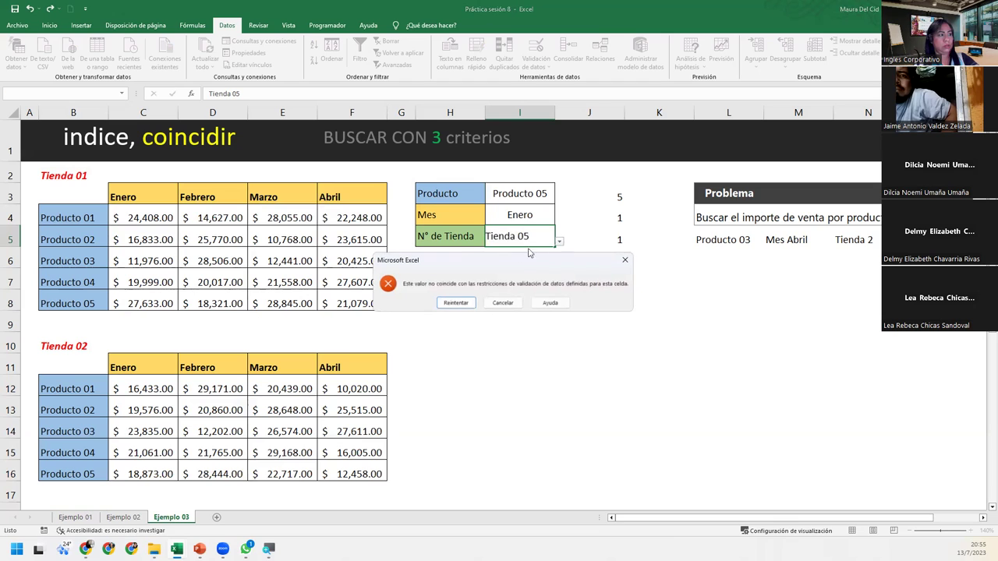
pyautogui.click(508, 301)
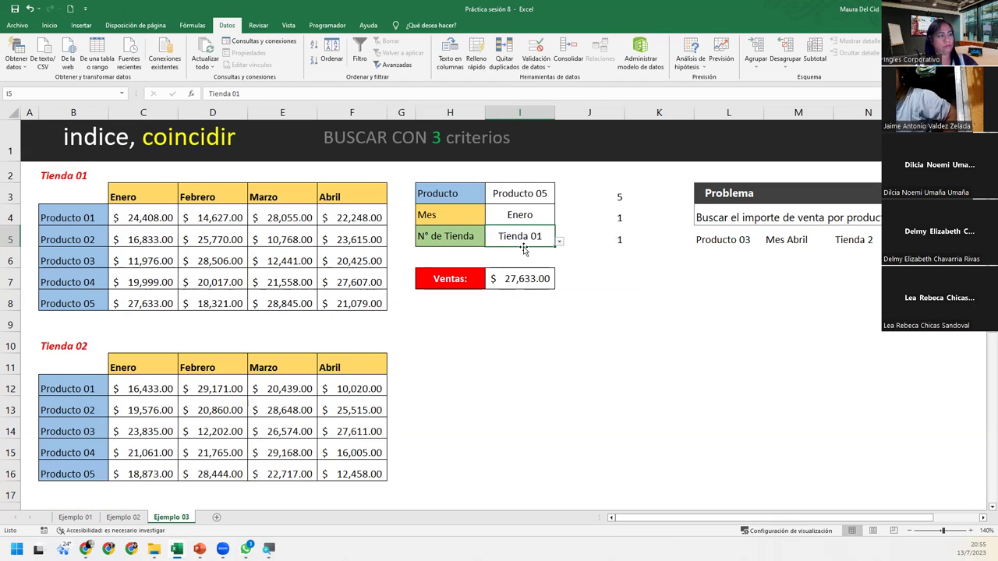
# Step: Choose Tienda 04, then Tienda 01 from the I5 dropdown and select I7
pyautogui.click(560, 243)
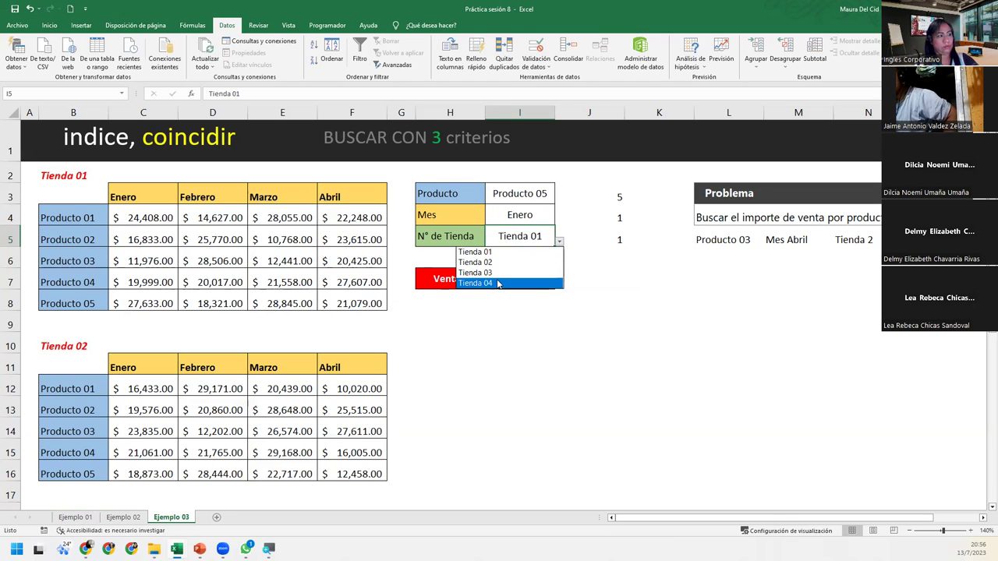
pyautogui.click(499, 283)
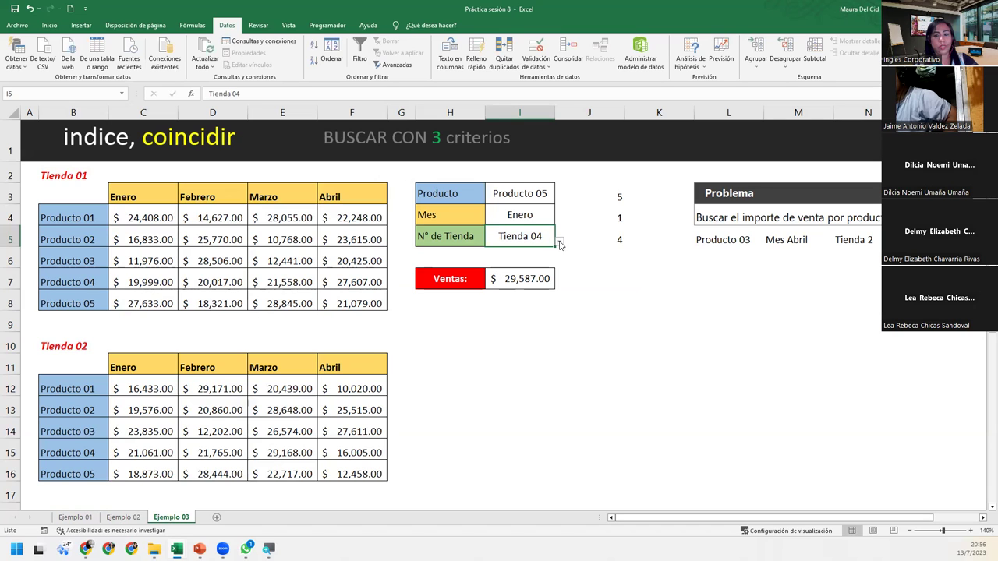
pyautogui.click(559, 243)
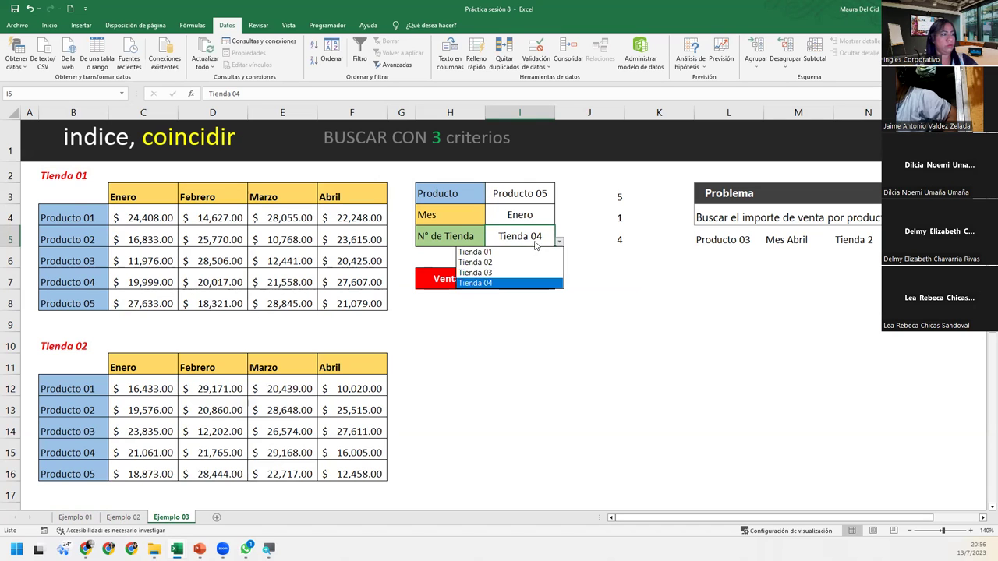
pyautogui.click(508, 251)
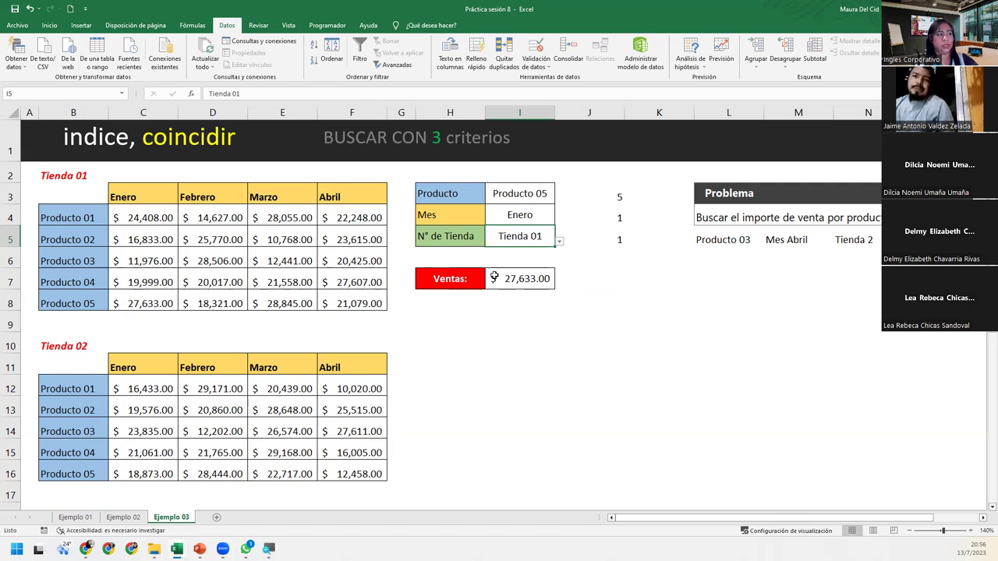
pyautogui.click(516, 279)
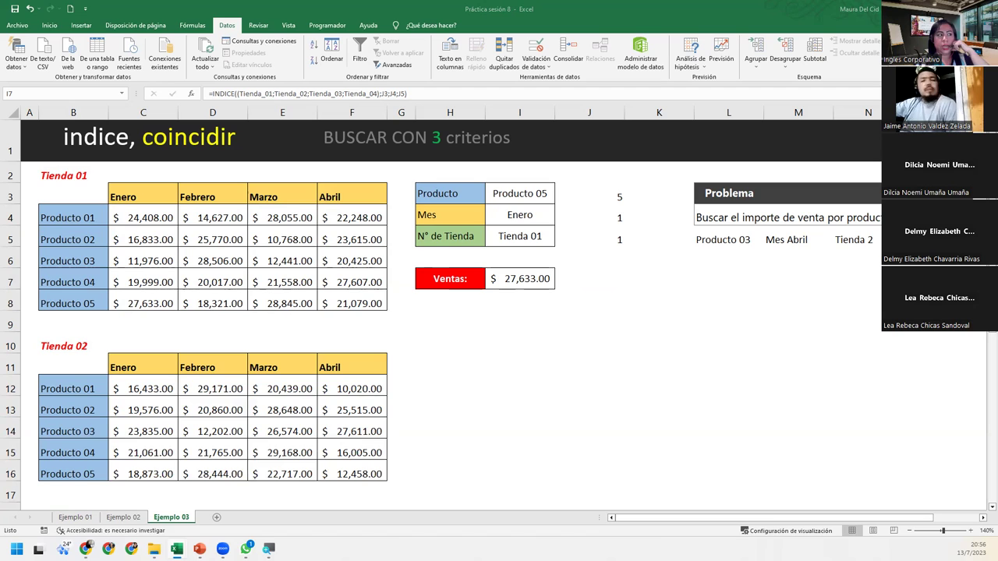
pyautogui.click(548, 234)
pyautogui.click(560, 242)
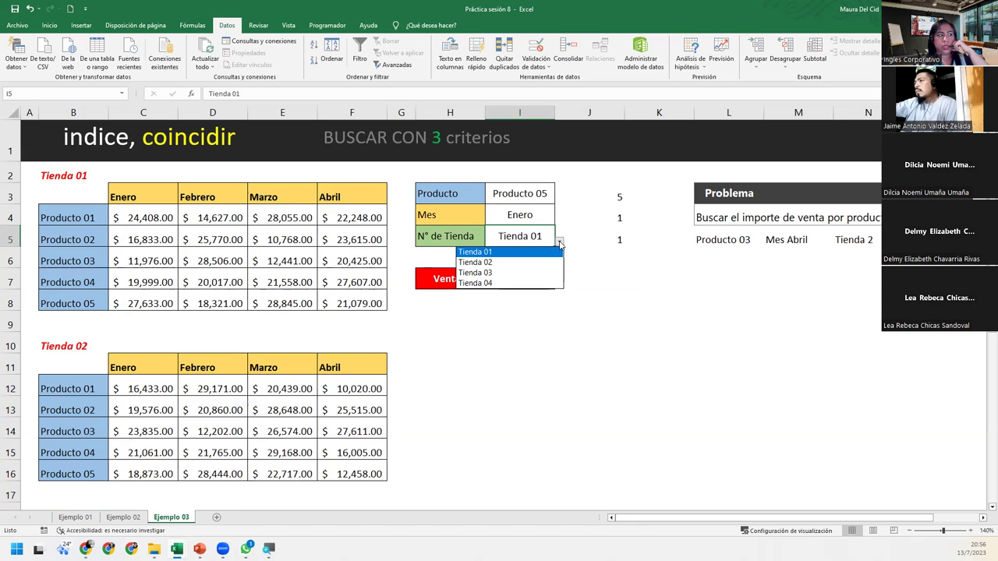
pyautogui.click(609, 243)
pyautogui.click(608, 243)
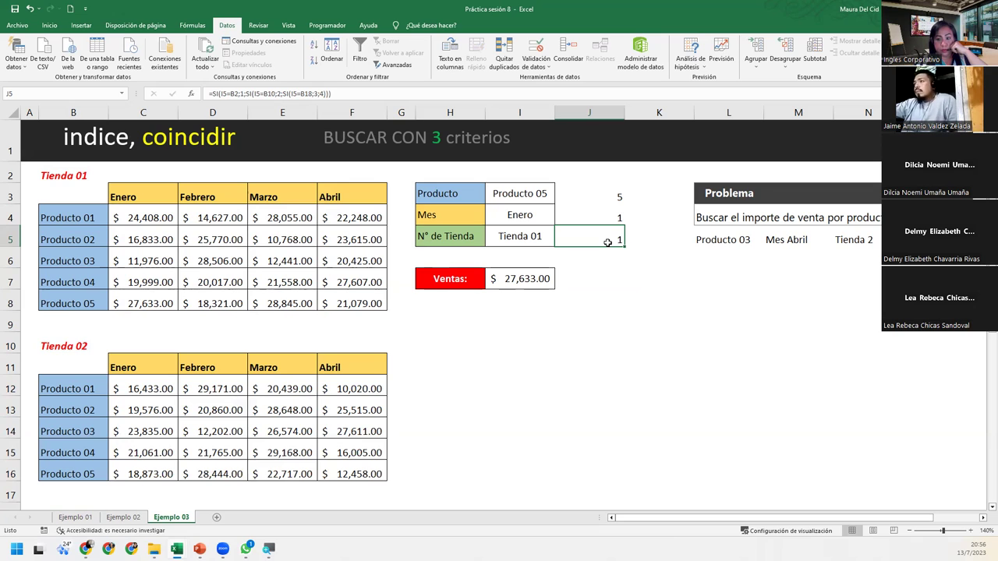
pyautogui.doubleClick(537, 275)
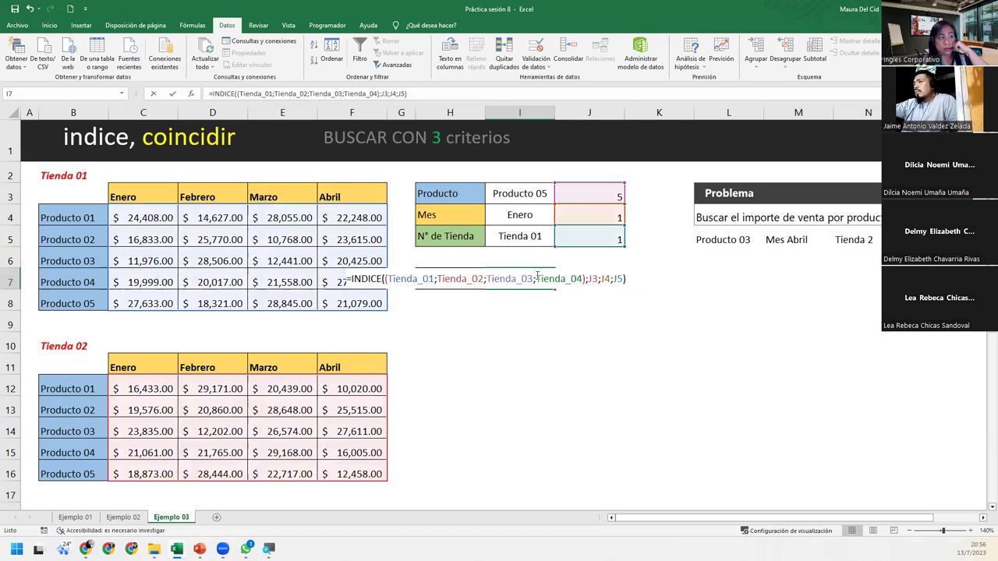
pyautogui.click(635, 278)
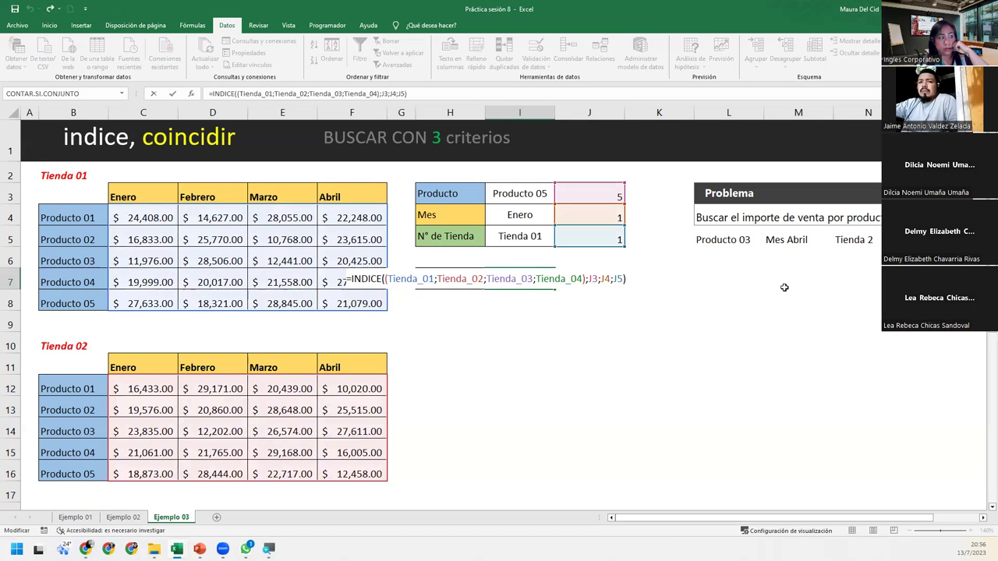
pyautogui.click(581, 233)
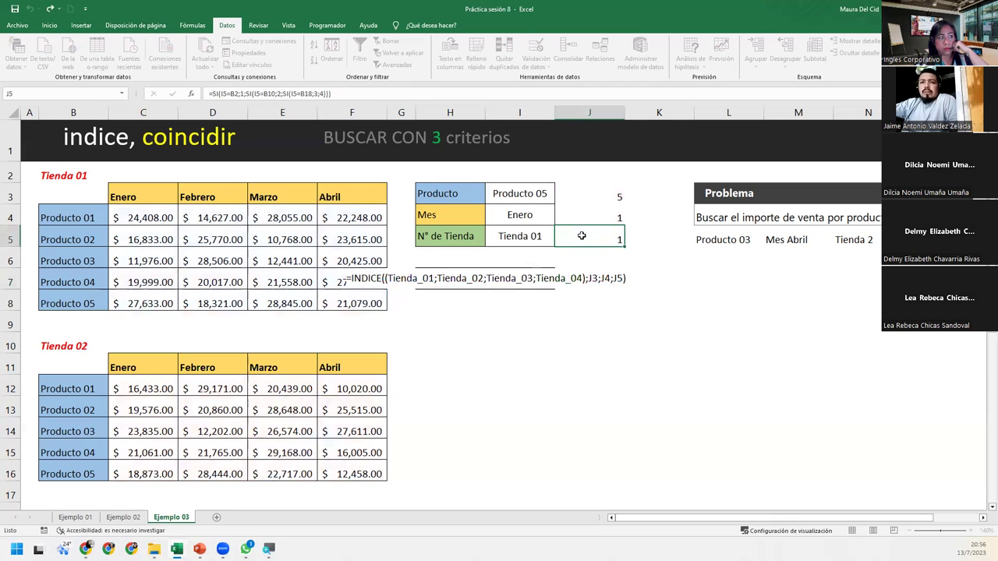
pyautogui.doubleClick(581, 192)
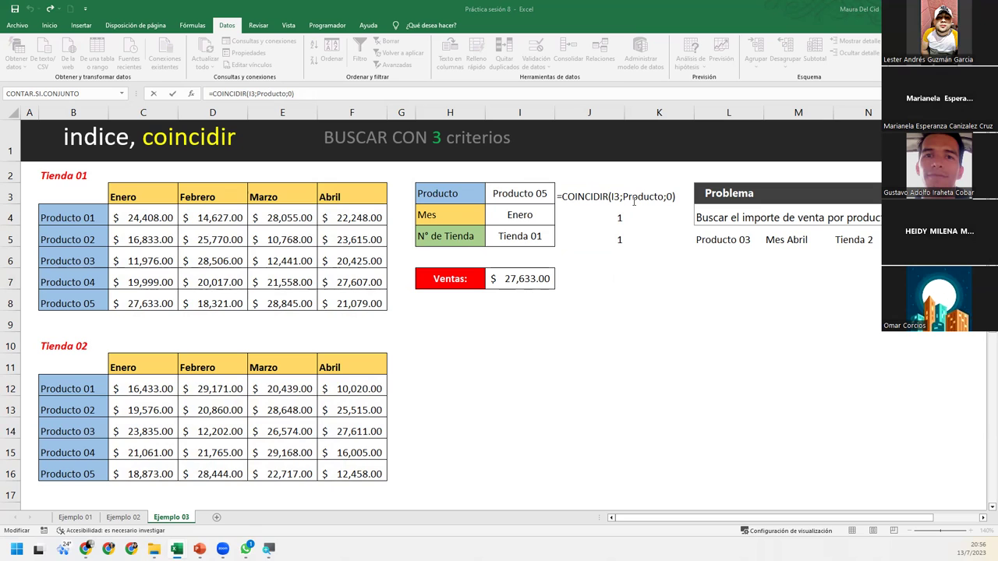
pyautogui.press('Return')
pyautogui.press('Return')
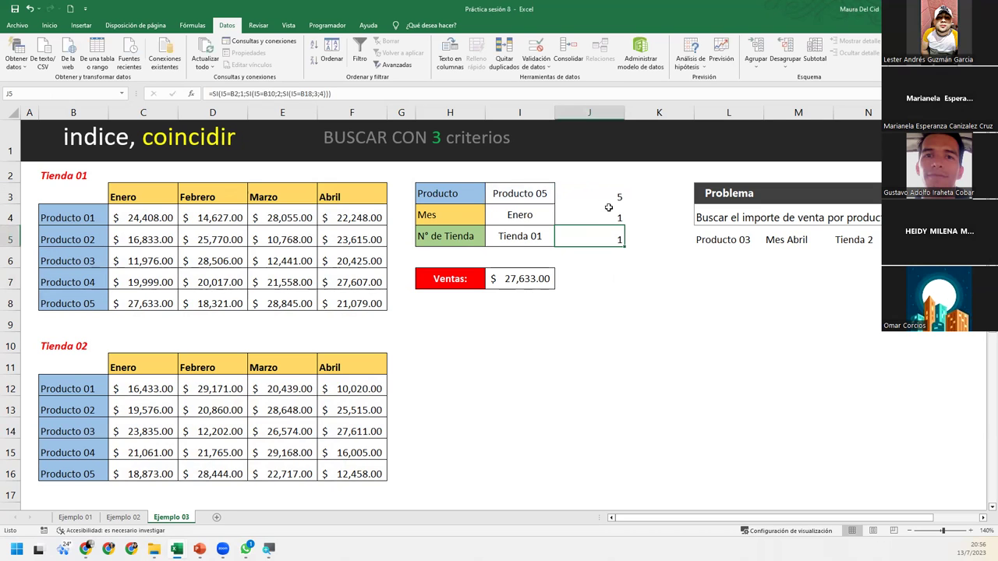
# Step: Turn on Mostrar fórmulas and open I7 to read its INDICE formula
pyautogui.click(190, 27)
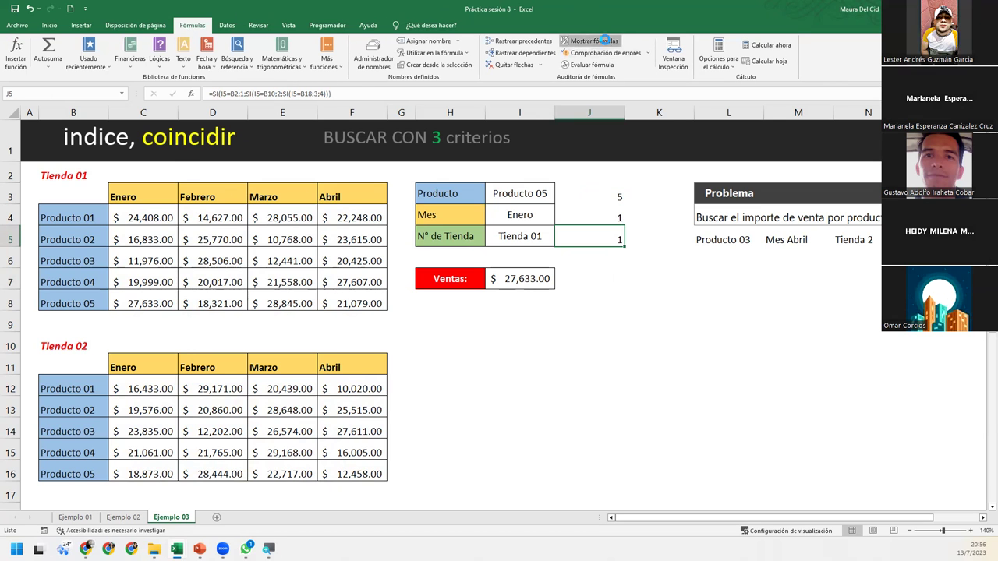
pyautogui.click(606, 42)
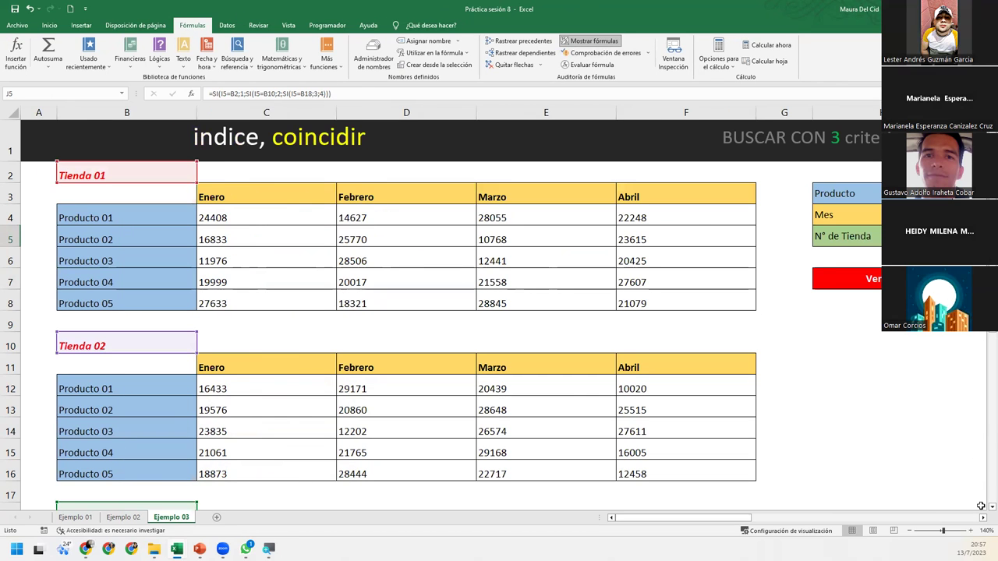
pyautogui.click(983, 518)
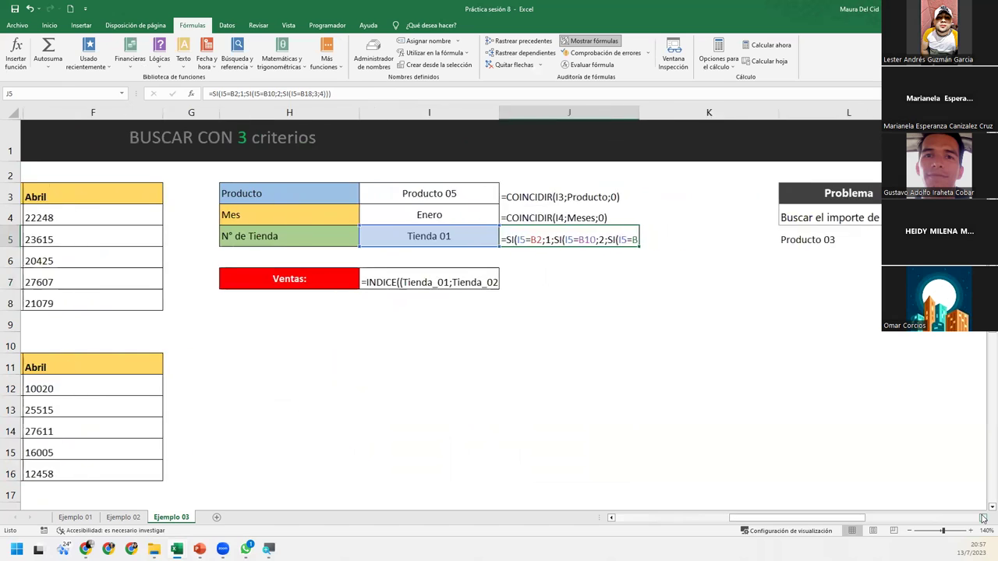
pyautogui.click(316, 283)
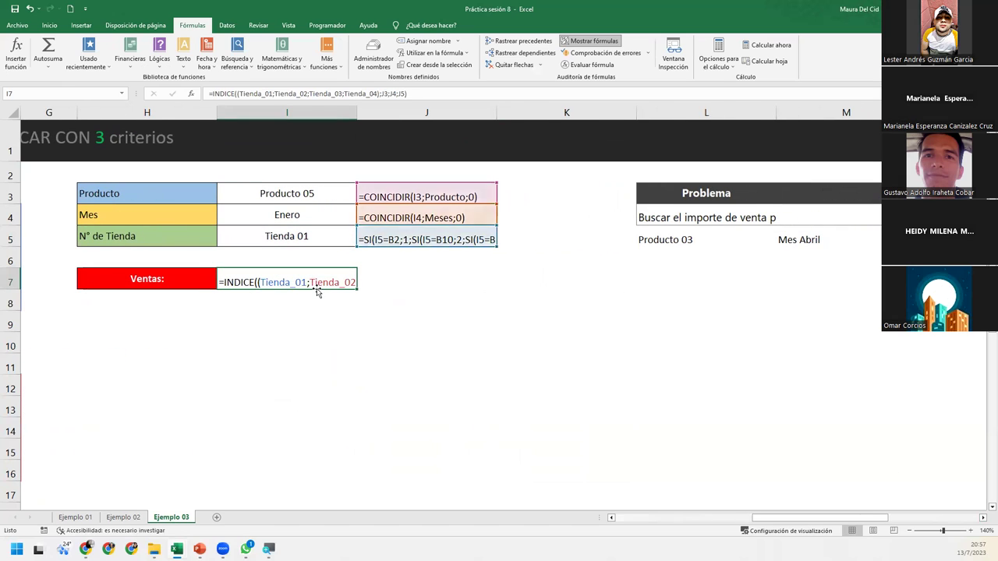
pyautogui.doubleClick(316, 283)
pyautogui.click(517, 277)
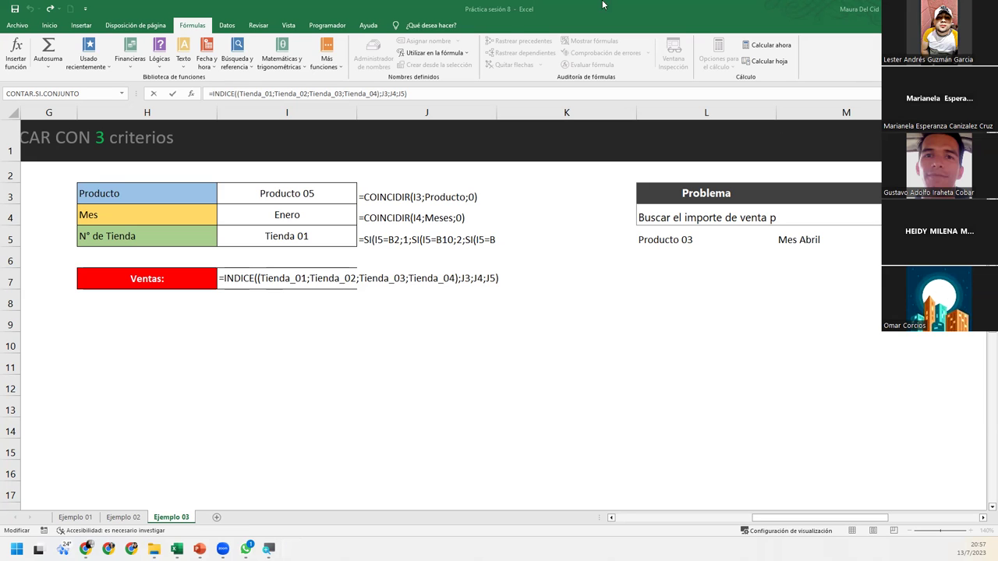
# Step: Turn off Mostrar fórmulas so the sheet shows calculated values again
pyautogui.click(596, 225)
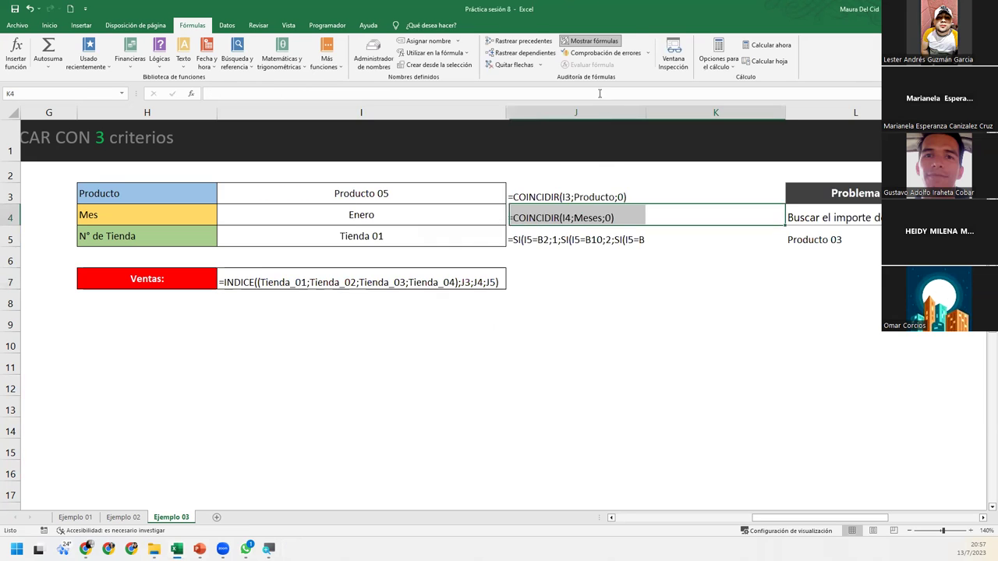
pyautogui.click(593, 41)
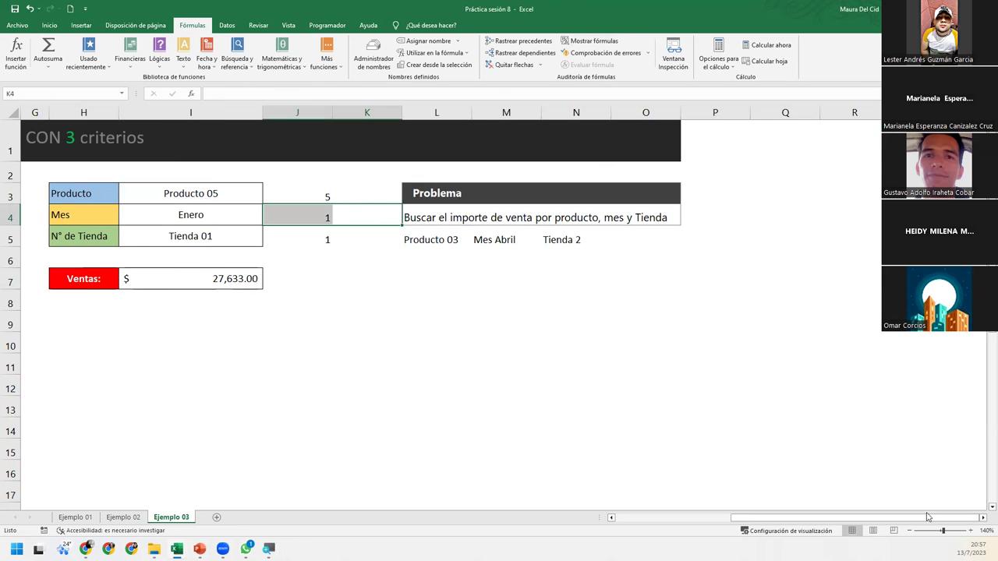
pyautogui.moveTo(862, 518); pyautogui.dragTo(745, 518)
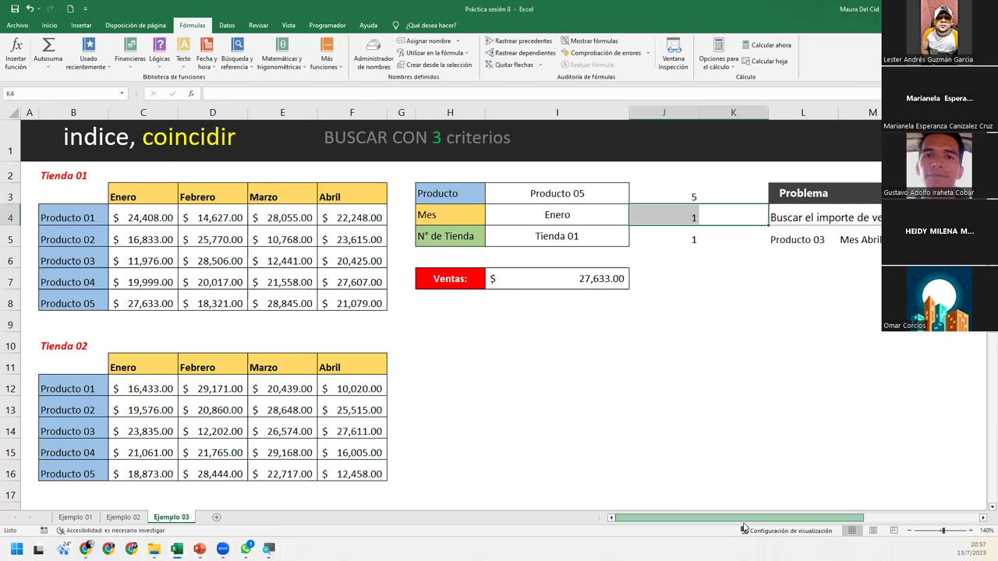
# Step: Autofit column I to the $27,633.00 Ventas amount and open I5's store dropdown
pyautogui.click(622, 278)
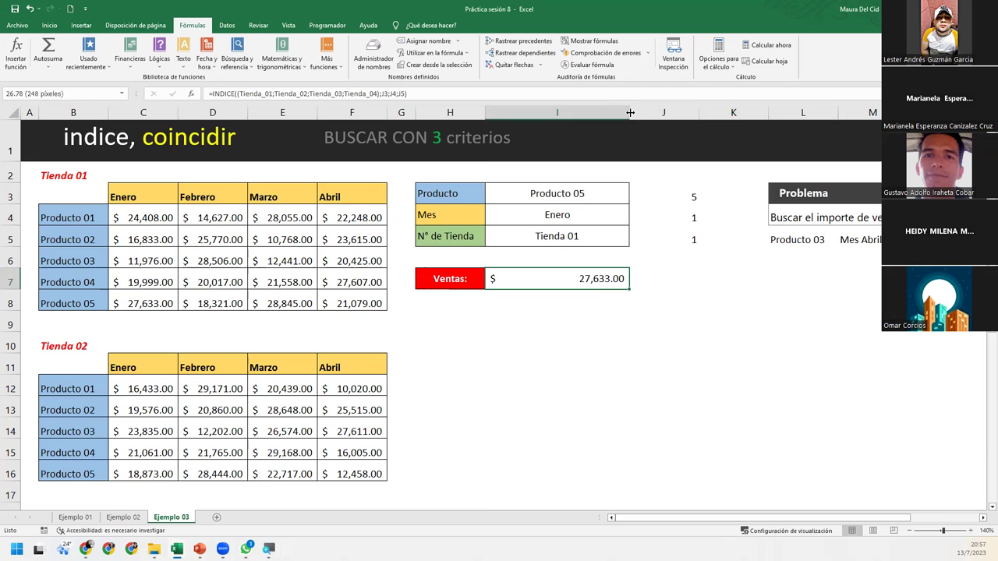
pyautogui.doubleClick(627, 103)
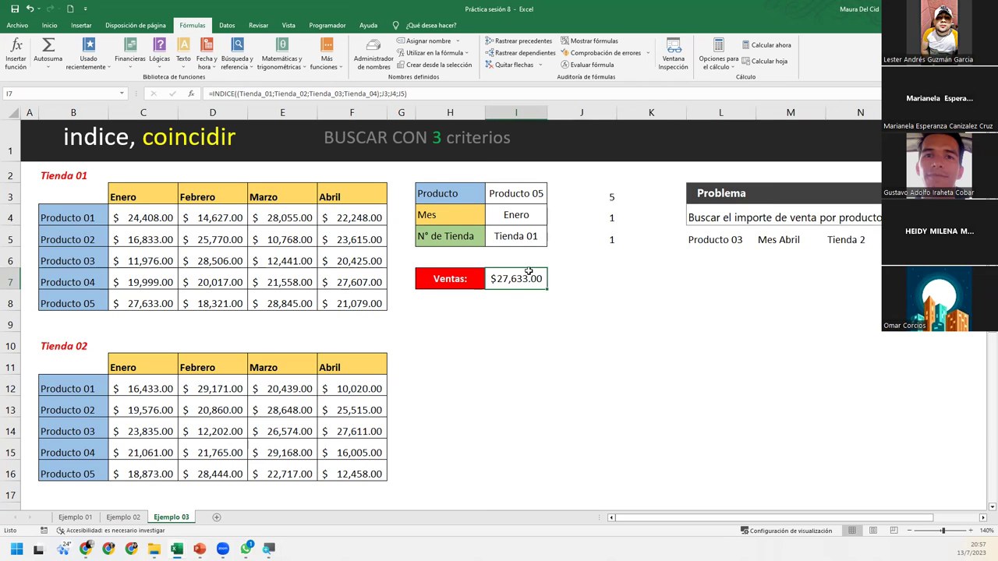
pyautogui.click(533, 240)
pyautogui.click(551, 243)
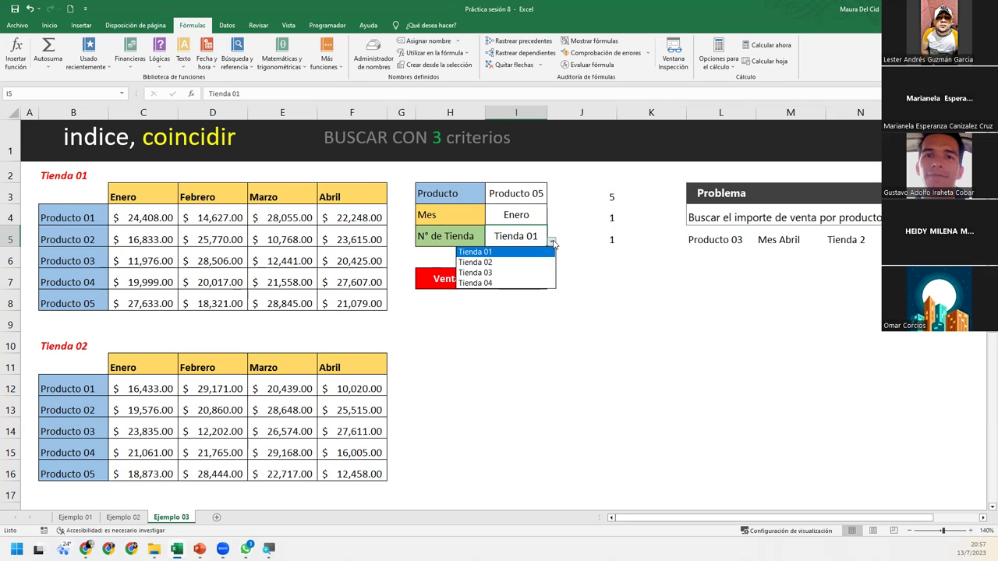
# Step: Close the I5 store dropdown, keeping Tienda 01 selected
pyautogui.click(553, 244)
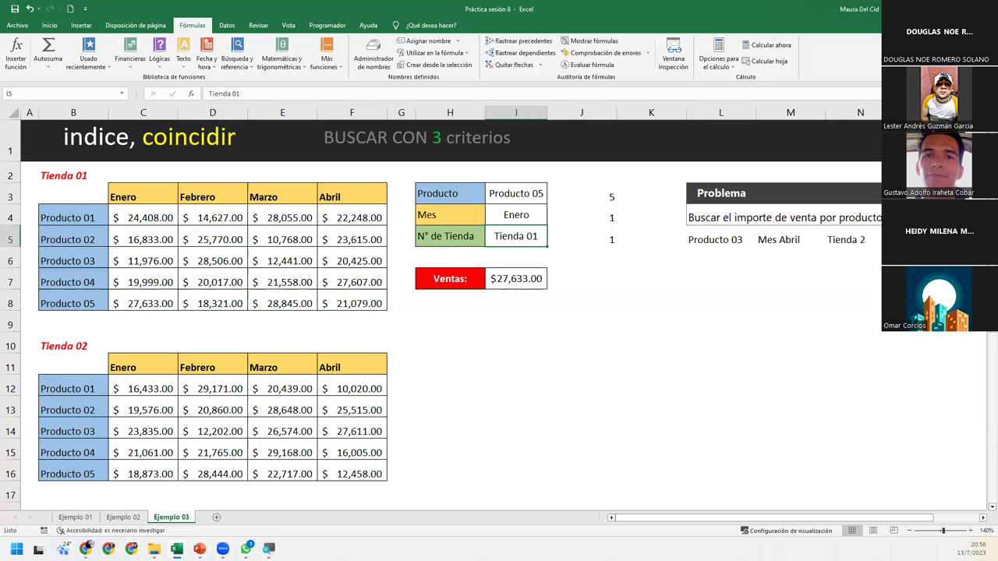
# Step: Inspect the I5 references in J5's nested SI formula, then leave it unchanged
pyautogui.click(612, 238)
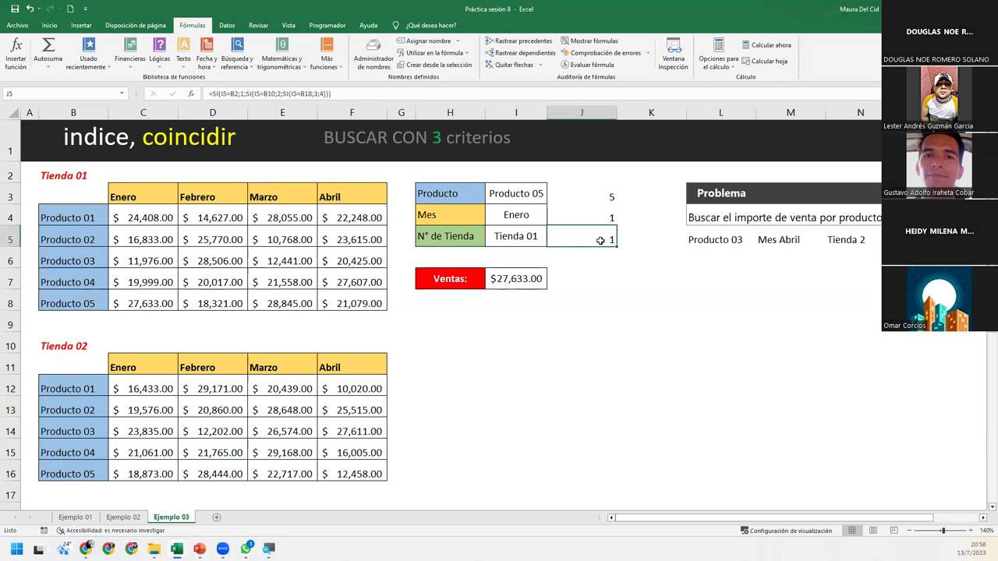
pyautogui.doubleClick(601, 238)
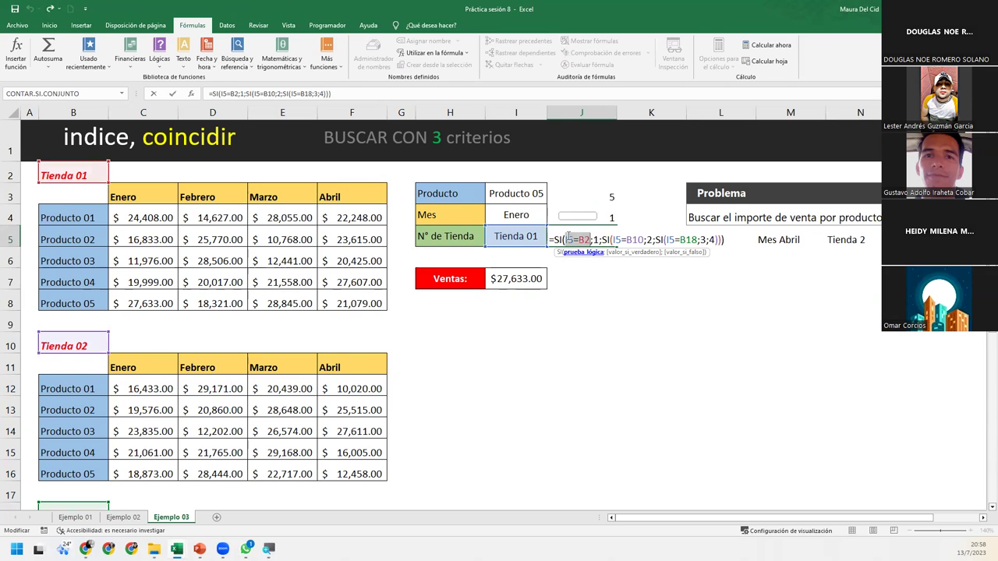
pyautogui.doubleClick(570, 239)
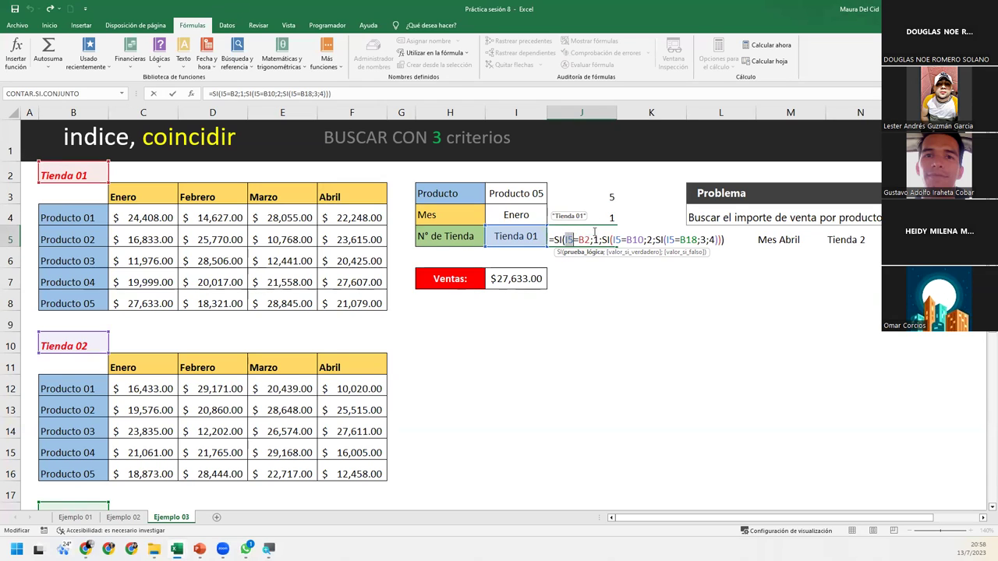
pyautogui.click(514, 236)
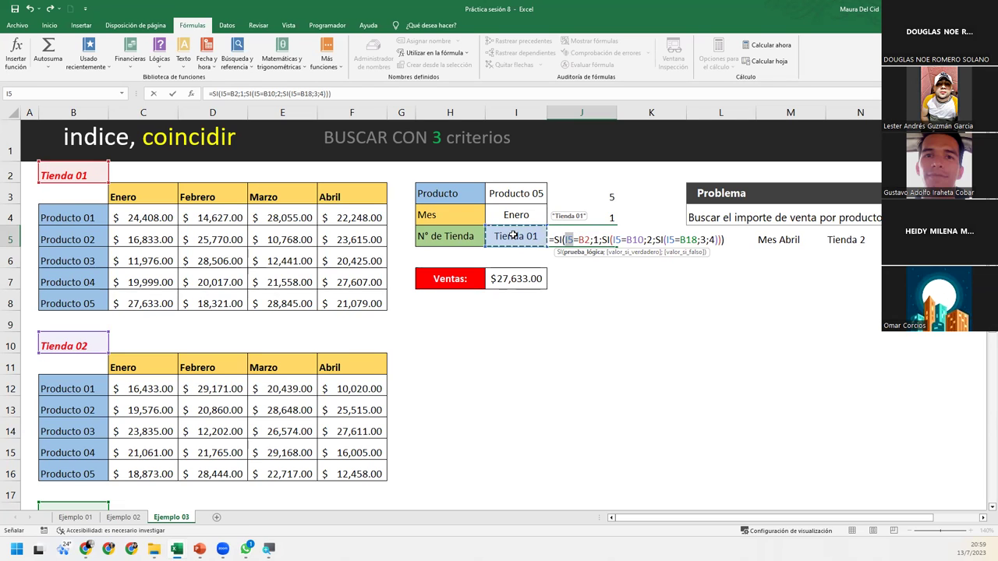
pyautogui.doubleClick(616, 239)
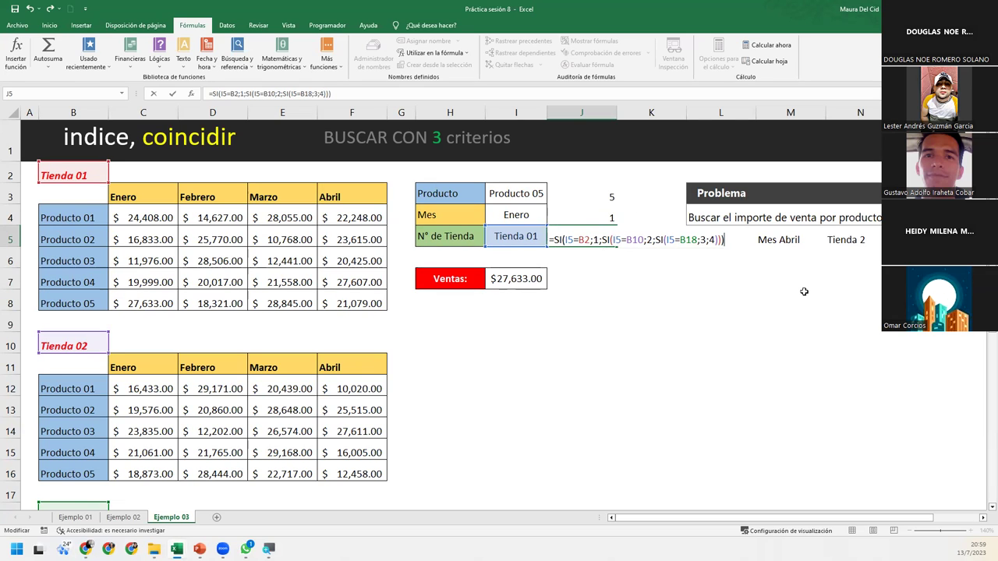
pyautogui.press('Escape')
pyautogui.press('Return')
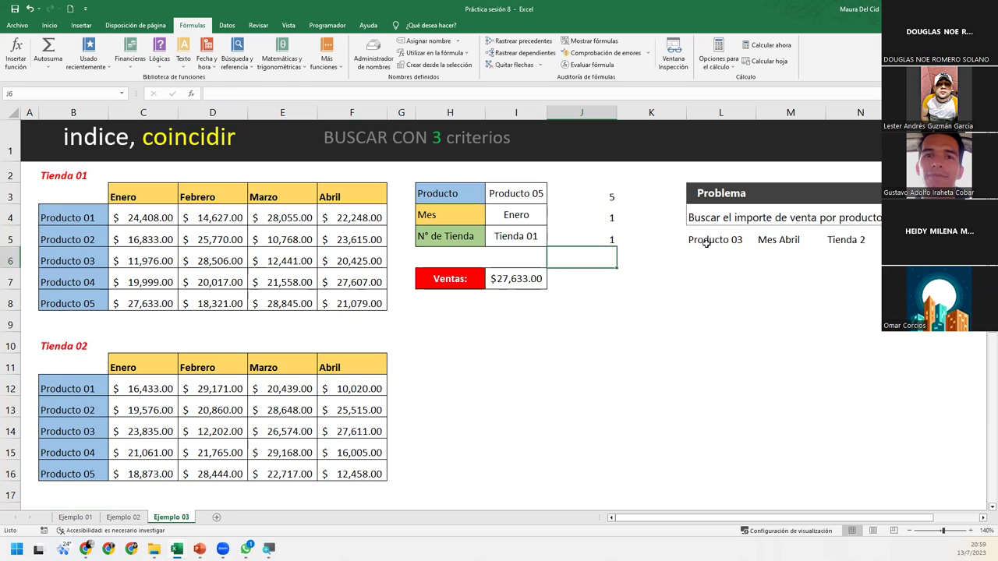
# Step: Reopen J5's SI formula for editing with the cursor at its end
pyautogui.click(601, 239)
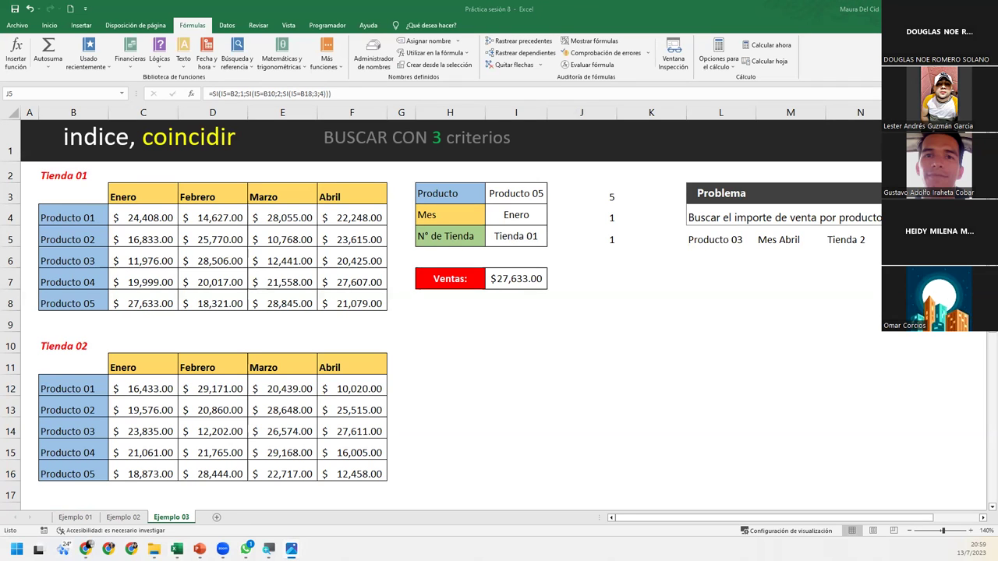
pyautogui.doubleClick(581, 236)
pyautogui.click(736, 244)
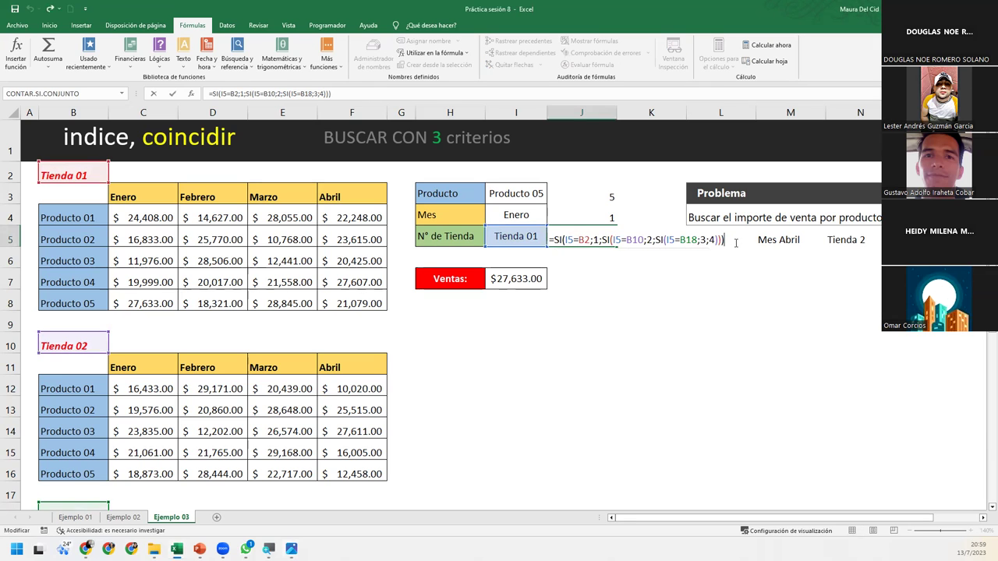
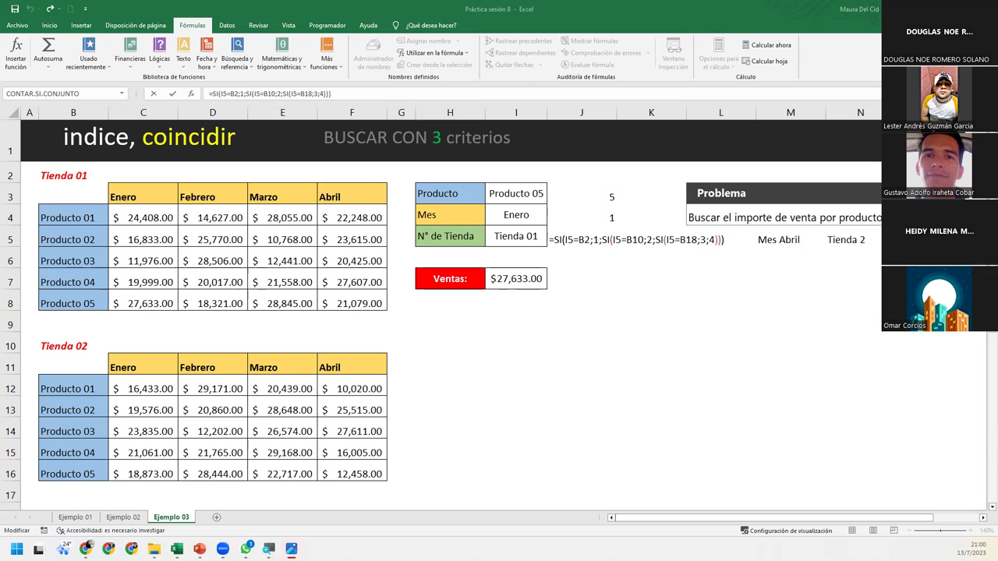
# Step: Commit the J5 store-number formula and check I5's allowed Tienda list in Validación de datos
pyautogui.click(506, 330)
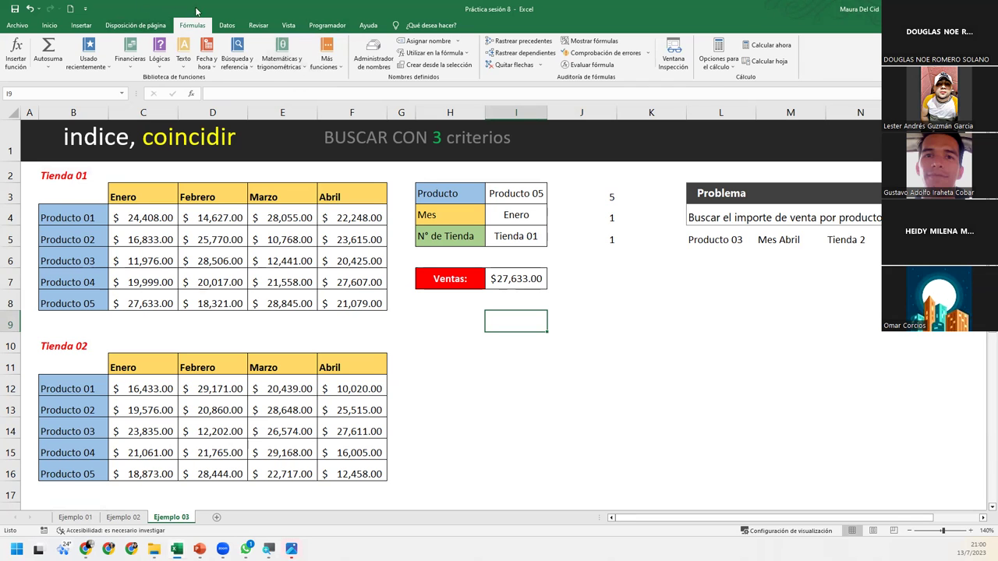
pyautogui.click(222, 27)
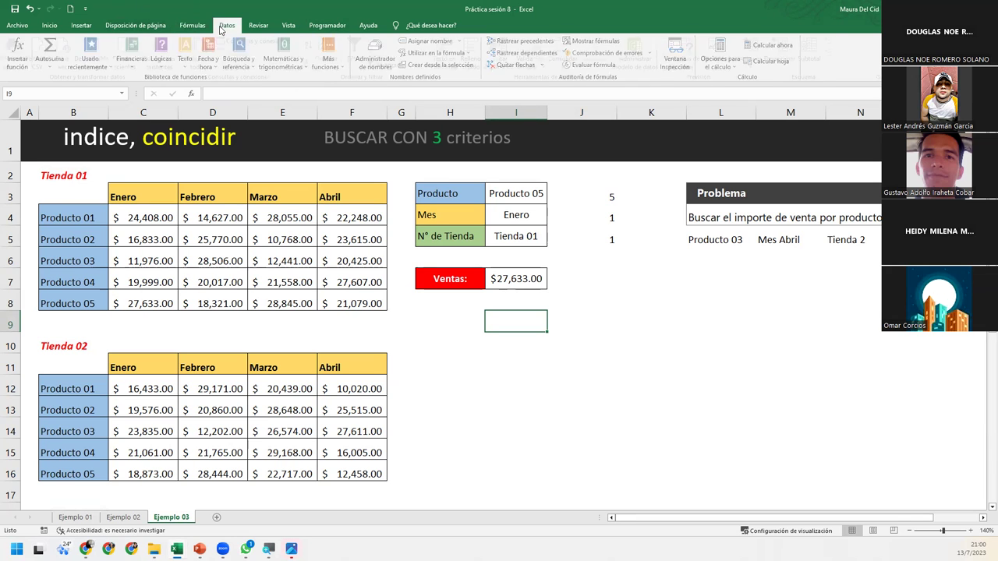
pyautogui.click(538, 234)
pyautogui.click(536, 46)
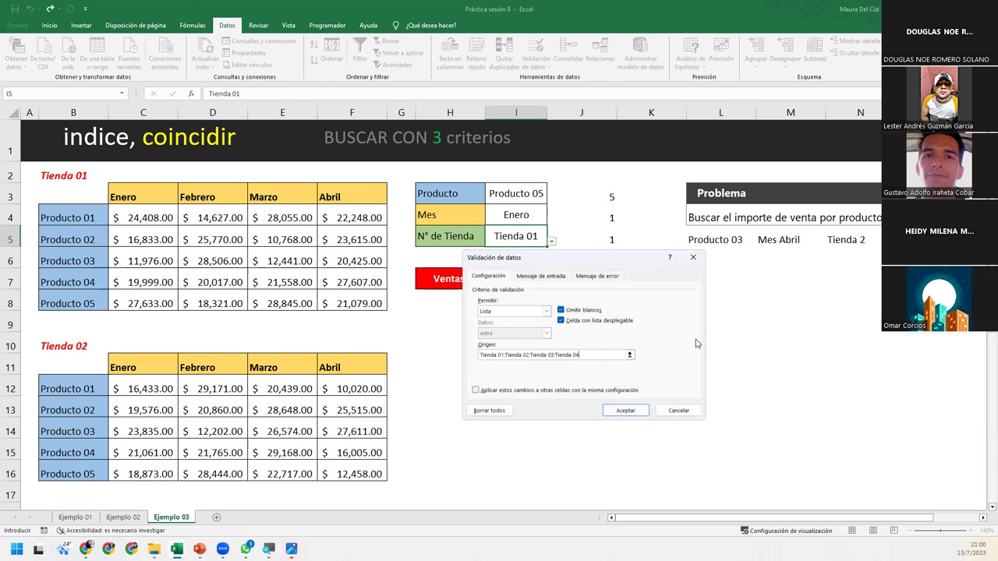
pyautogui.click(693, 258)
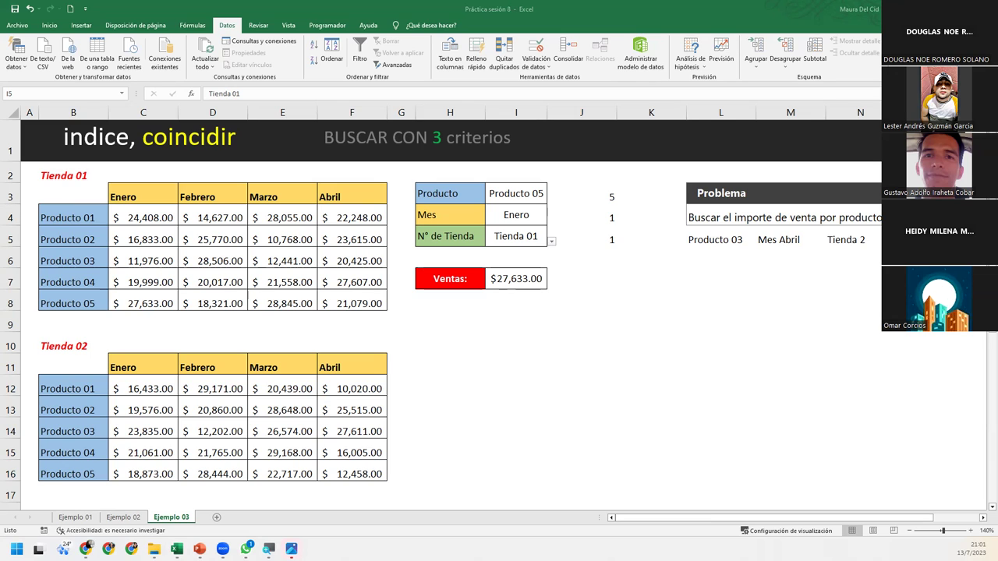
# Step: Open J5's nested formula =SI(I5=B2;1;SI(I5=B10;2;SI(I5=B18;3;4))) in edit mode
pyautogui.doubleClick(603, 239)
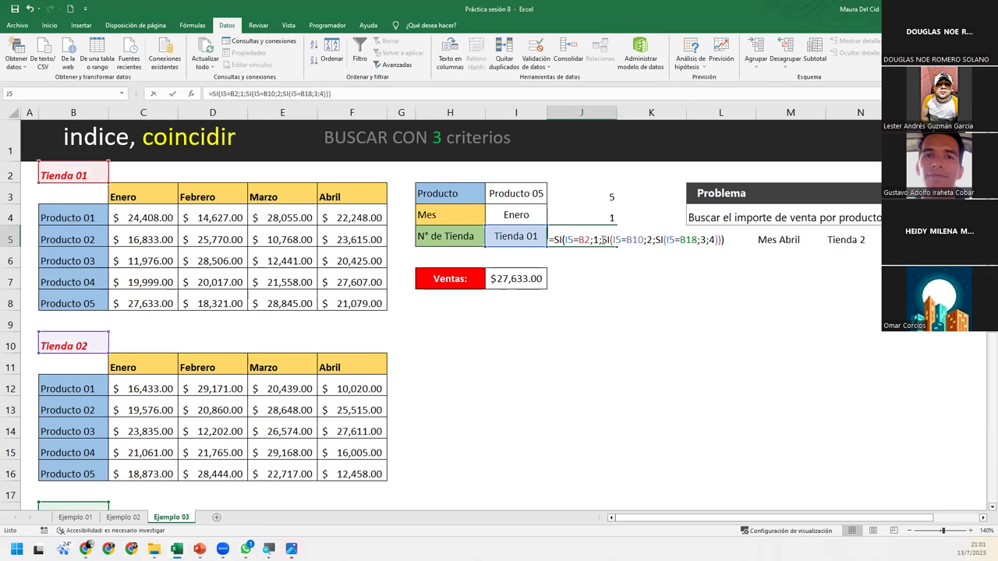
pyautogui.click(726, 240)
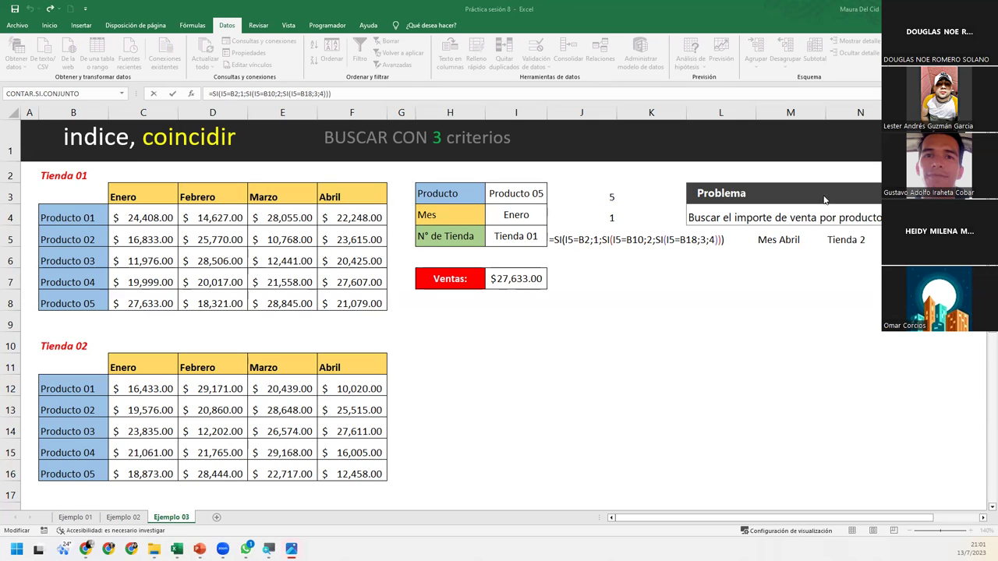
# Step: Highlight and review J5's nested SI formula text, then commit it so J5 returns 1
pyautogui.doubleClick(551, 239)
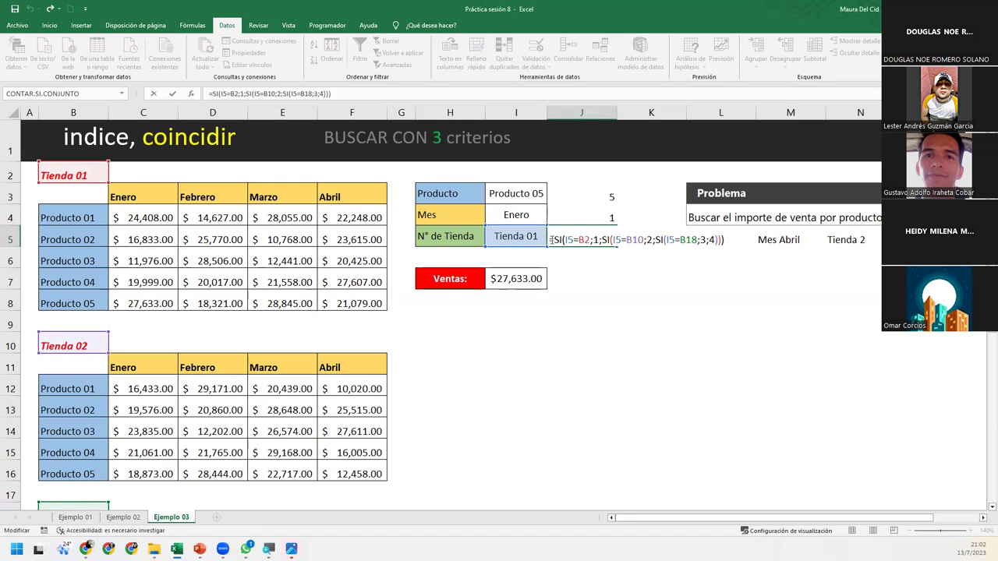
pyautogui.moveTo(551, 239); pyautogui.dragTo(741, 239)
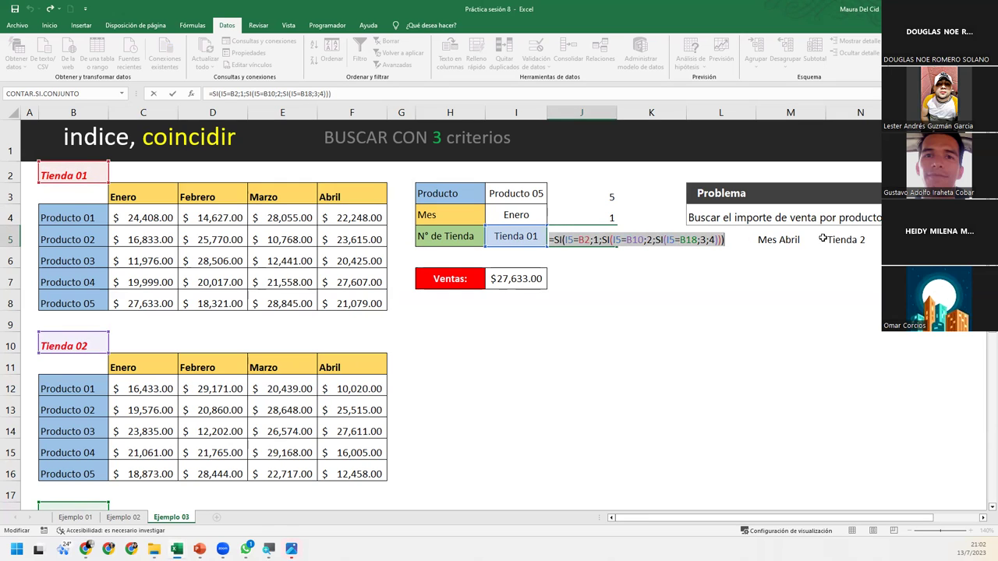
pyautogui.press('Right')
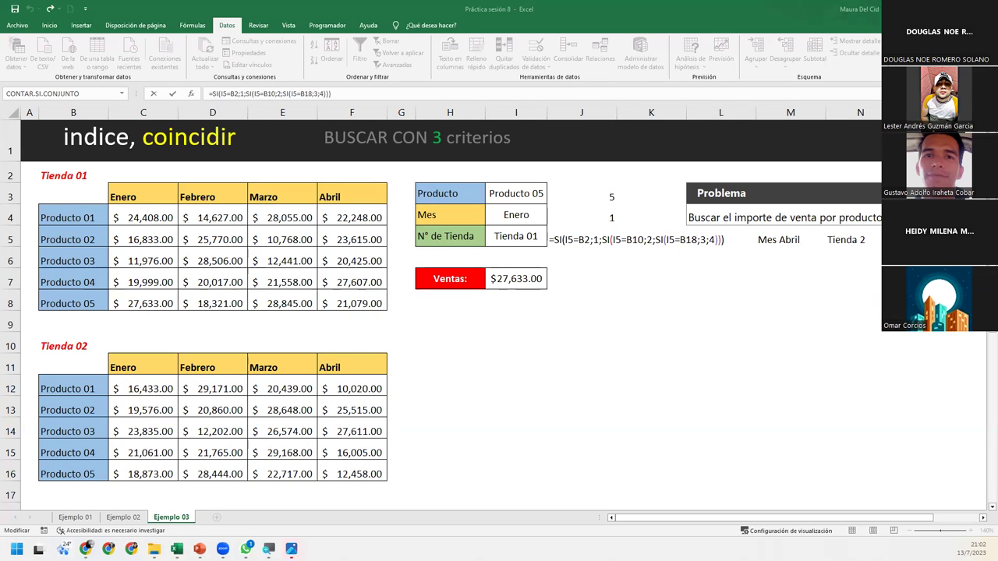
pyautogui.click(567, 234)
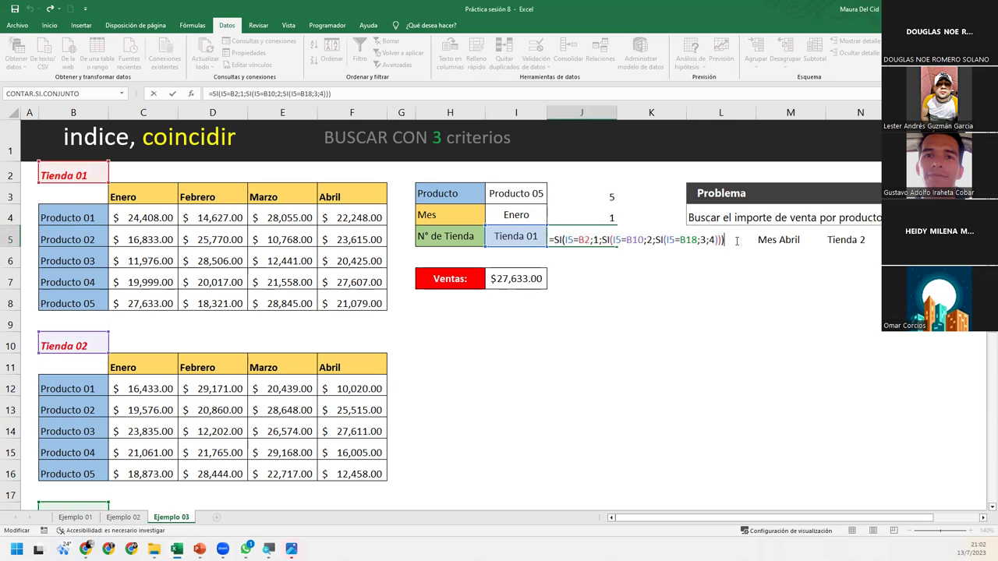
pyautogui.press('Return')
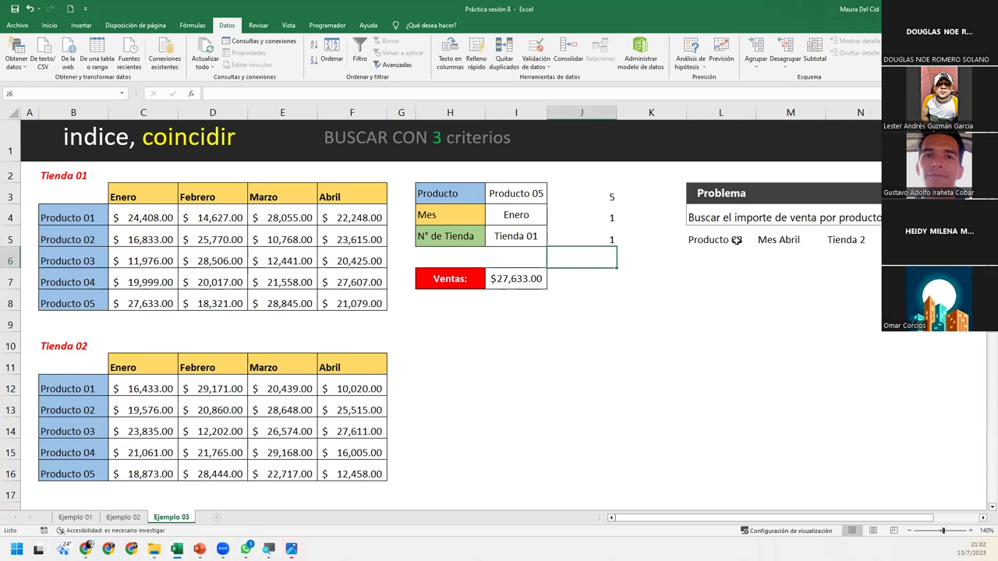
pyautogui.click(495, 279)
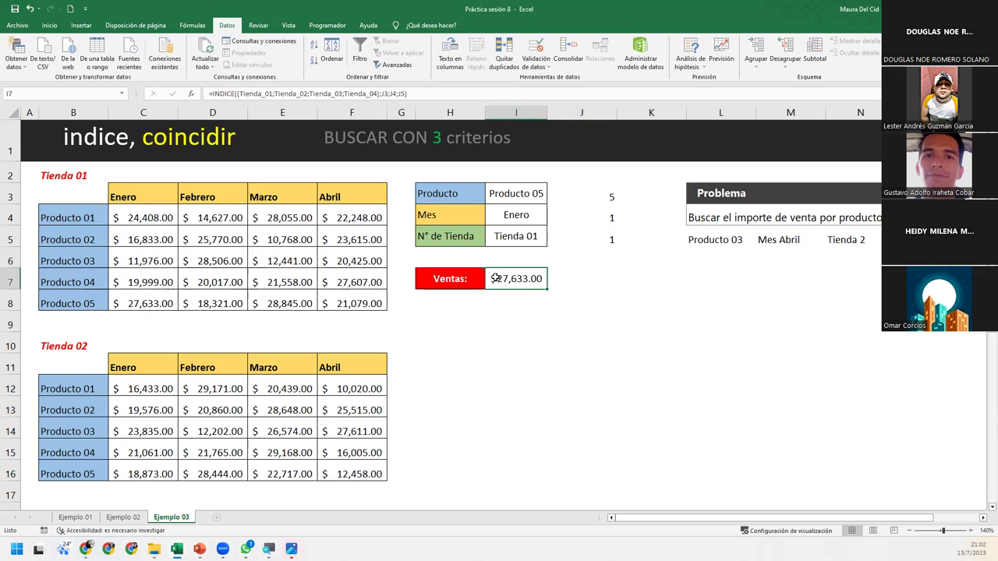
pyautogui.moveTo(597, 192); pyautogui.dragTo(595, 239)
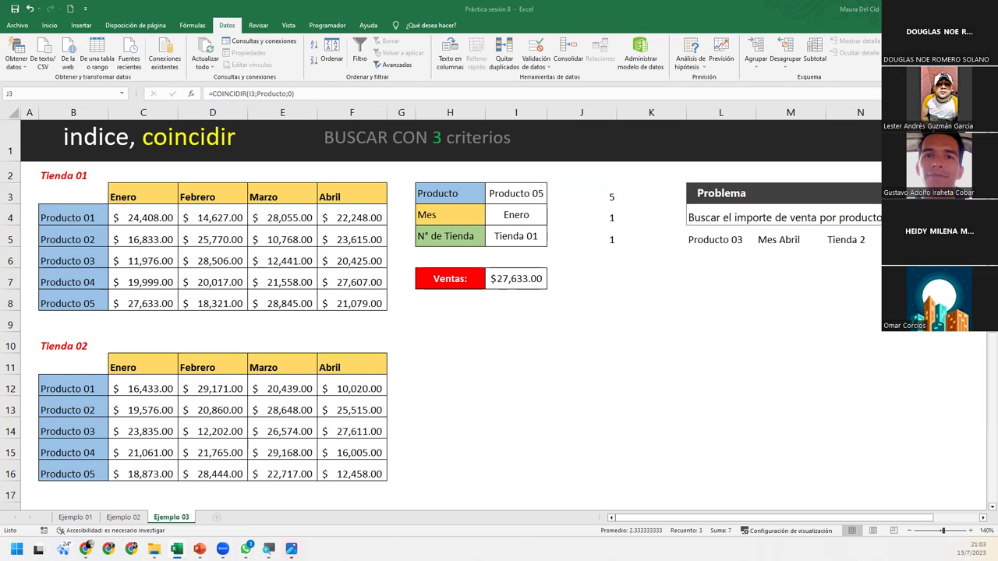
pyautogui.click(586, 280)
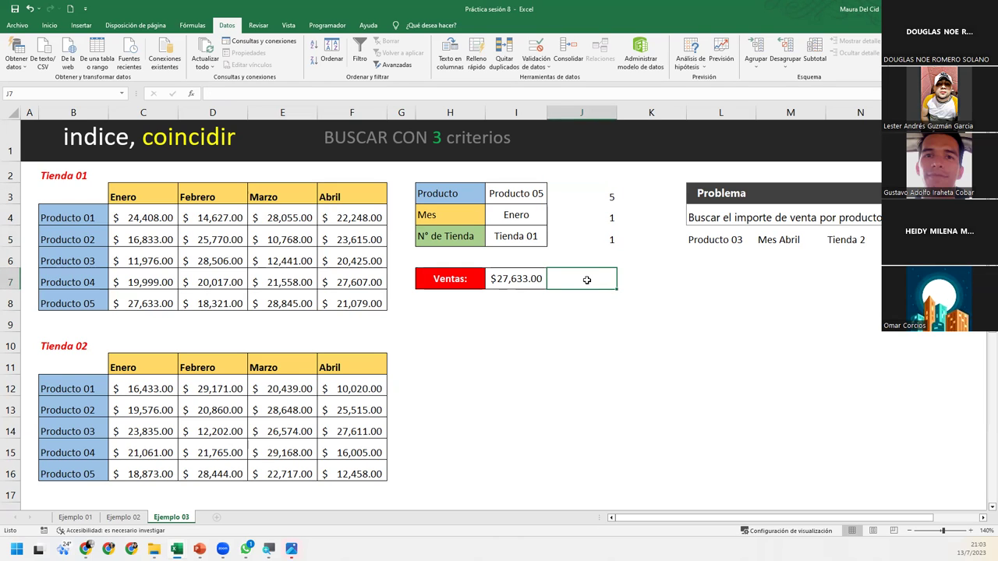
pyautogui.click(602, 234)
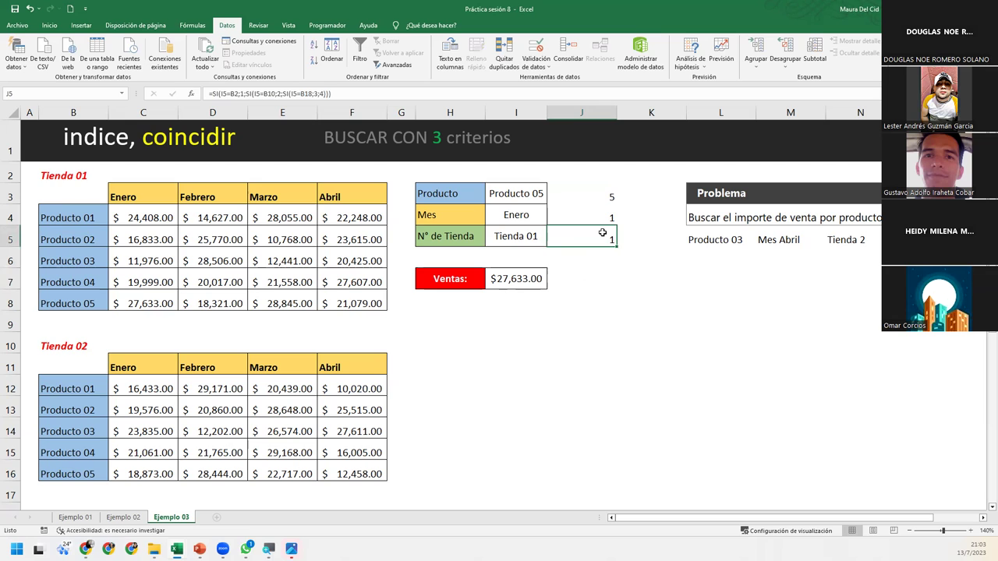
pyautogui.doubleClick(602, 233)
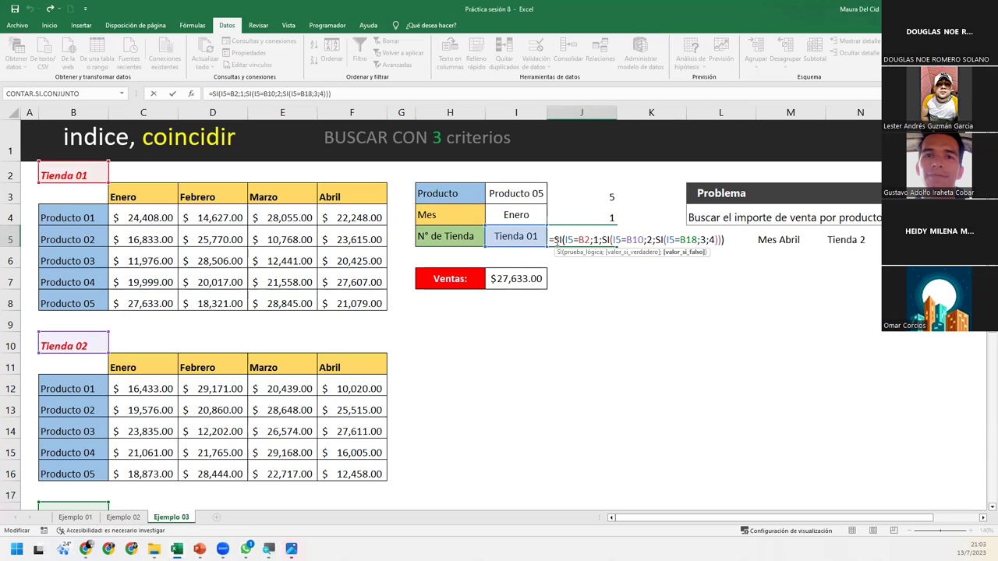
pyautogui.moveTo(555, 240); pyautogui.dragTo(725, 240)
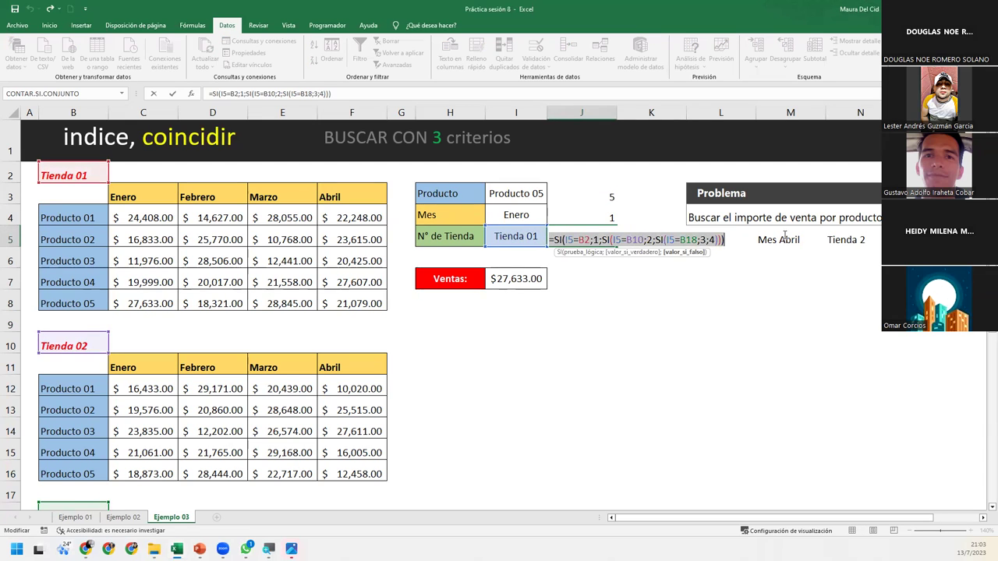
pyautogui.click(475, 301)
pyautogui.press('Escape')
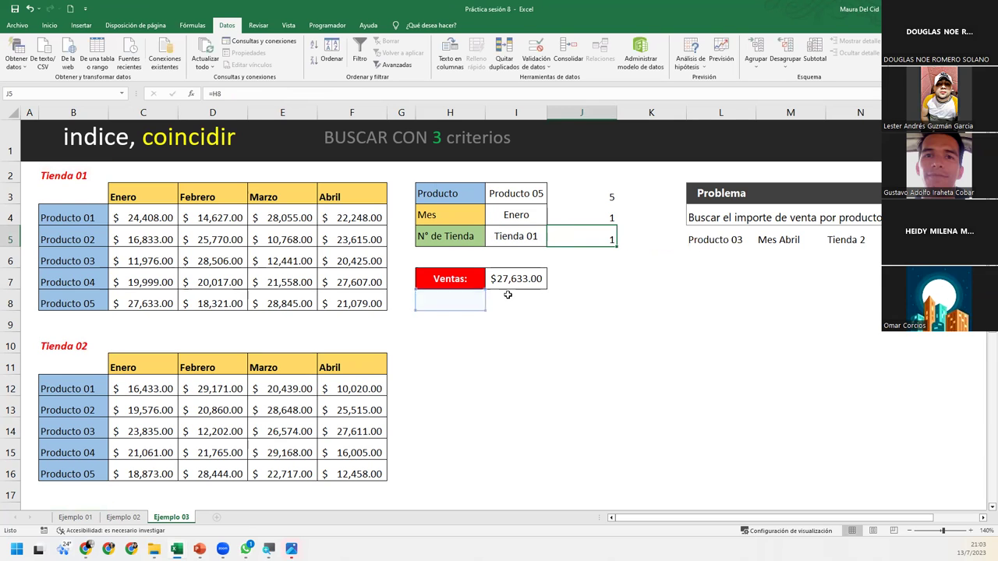
pyautogui.click(511, 299)
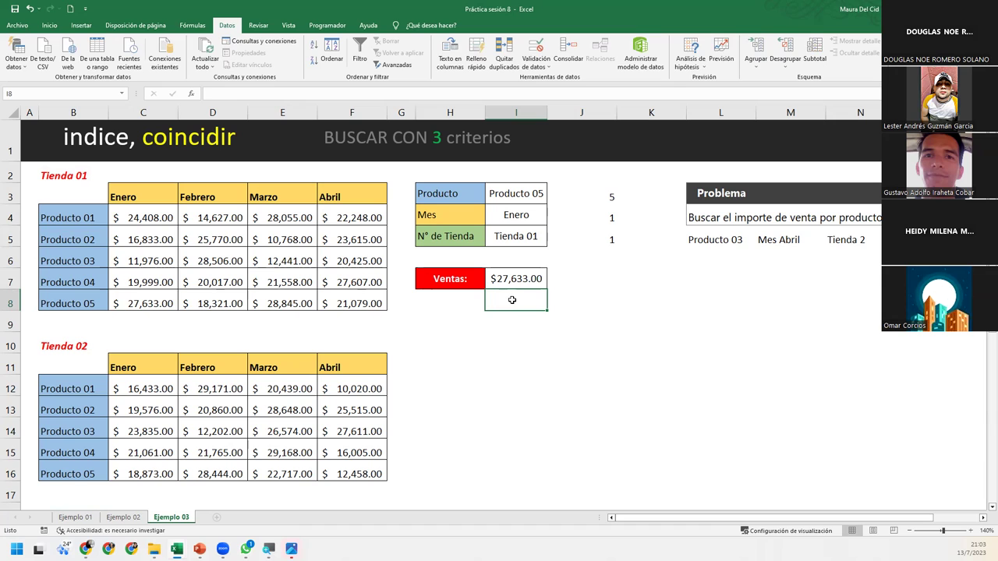
# Step: Start I8 with =INDICE((Tienda_01;Tienda_02;Tienda_03;Tienda_04) using name autocomplete
pyautogui.write('=indi')
pyautogui.press('Tab')
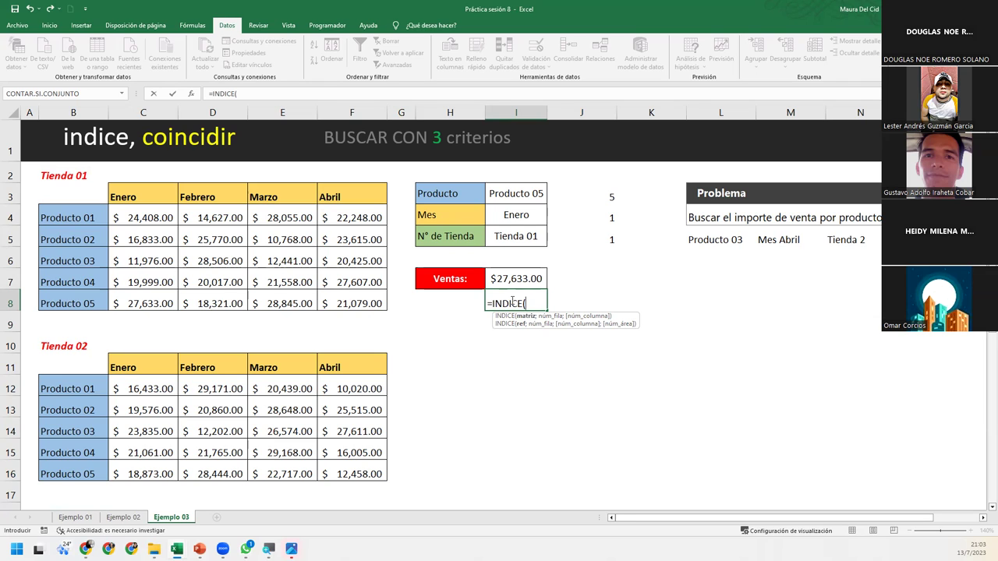
pyautogui.write('(Tiend')
pyautogui.press('Tab')
pyautogui.write(';tiend')
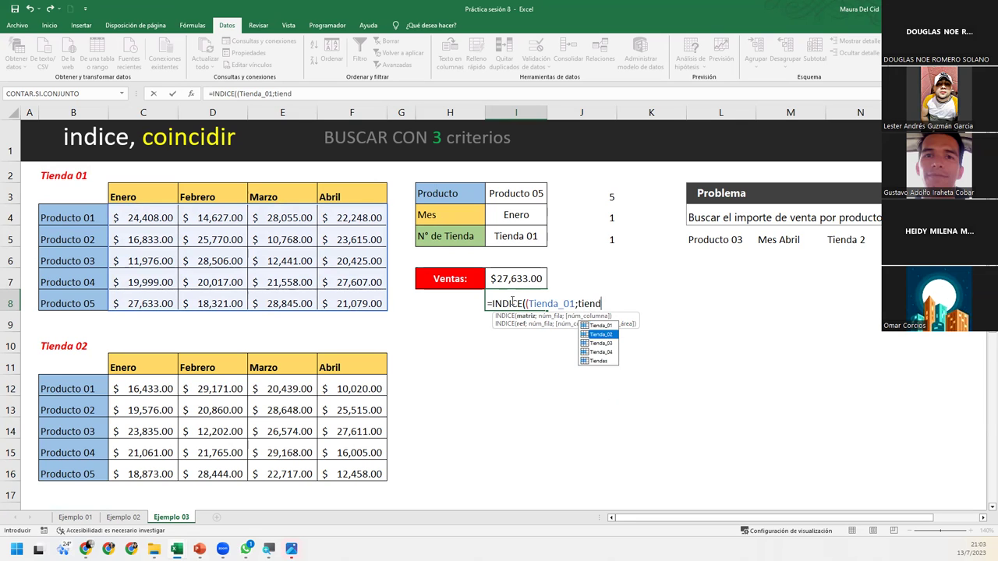
pyautogui.press('Tab')
pyautogui.write(';tiend')
pyautogui.press('Down')
pyautogui.press('Down')
pyautogui.press('Tab')
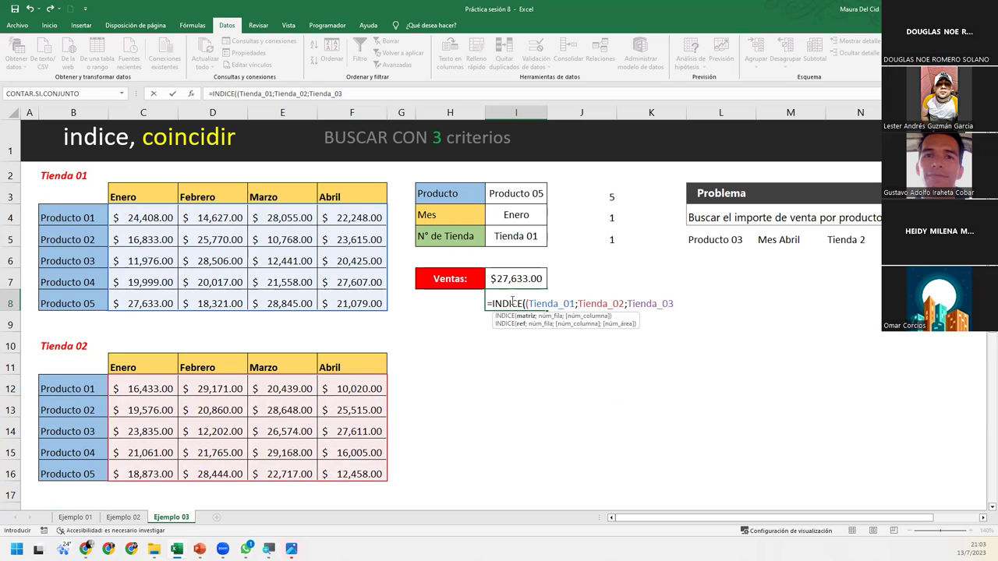
pyautogui.write(';tien')
pyautogui.press('Down')
pyautogui.press('Down')
pyautogui.press('Down')
pyautogui.press('Tab')
# Step: Add COINCIDIR(I3;Producto;0) as INDICE's row argument and check the store-range argument
pyautogui.write(');')
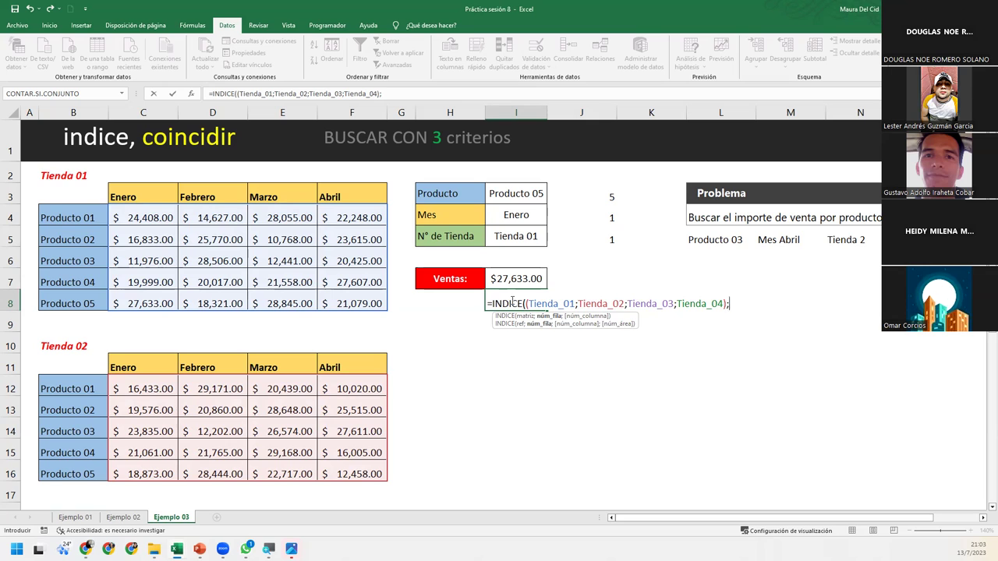
pyautogui.write('coinc')
pyautogui.press('Tab')
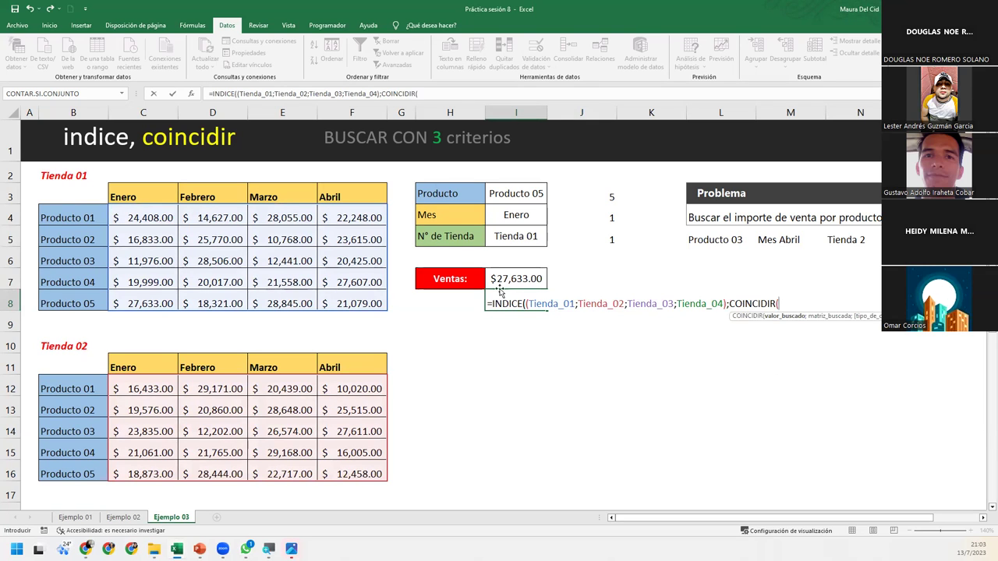
pyautogui.click(534, 189)
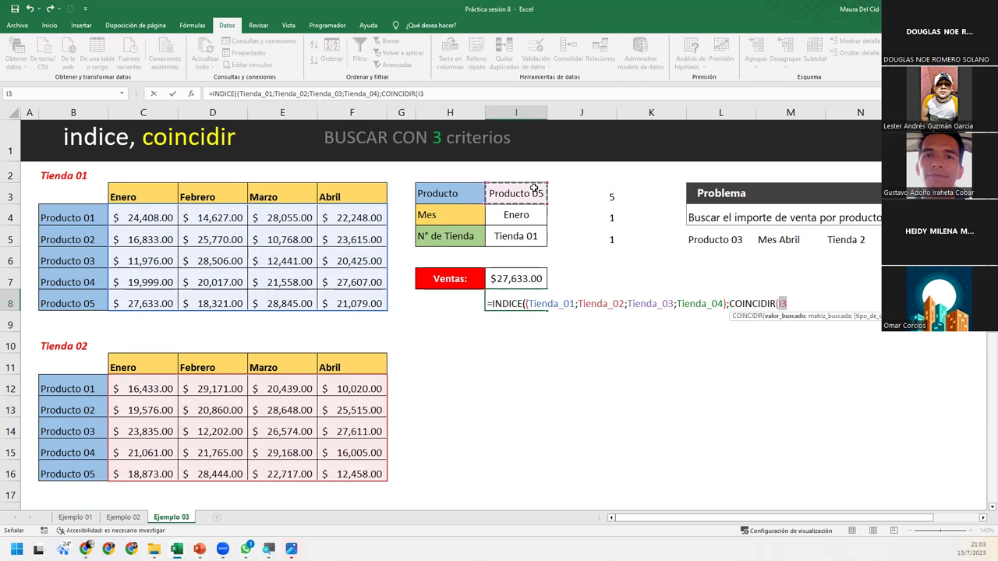
pyautogui.write(';prod')
pyautogui.press('Tab')
pyautogui.write(';')
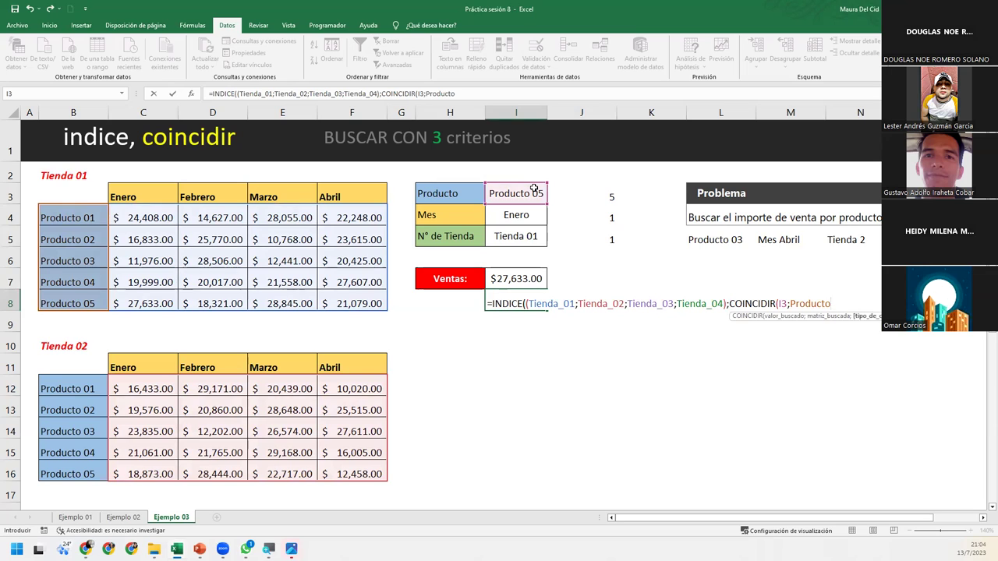
pyautogui.write('0')
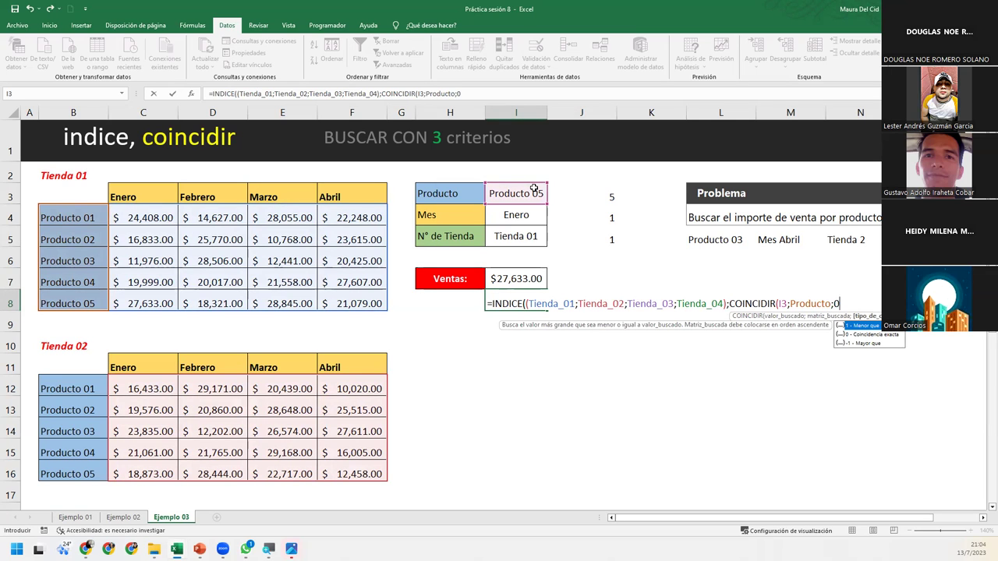
pyautogui.write(')')
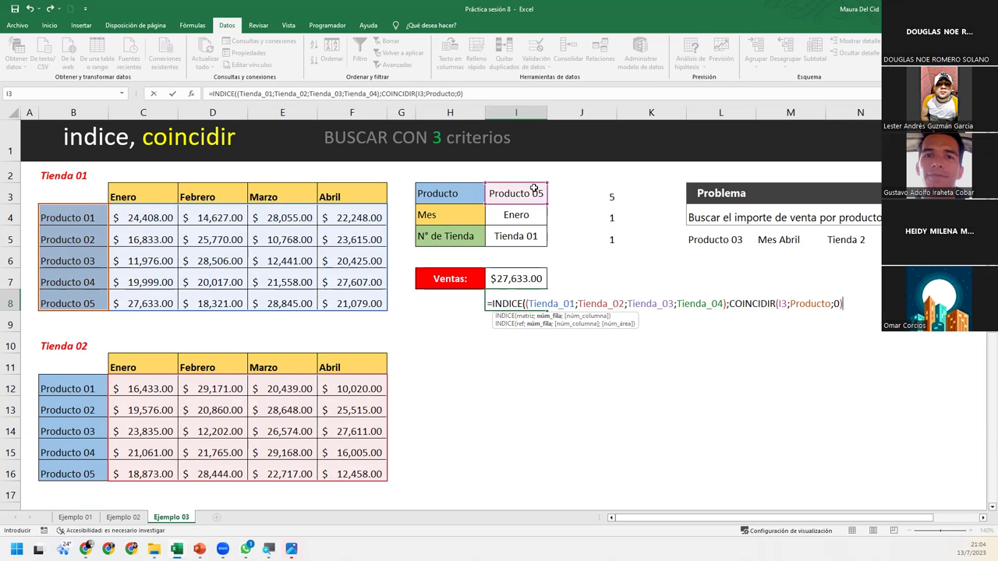
pyautogui.click(518, 325)
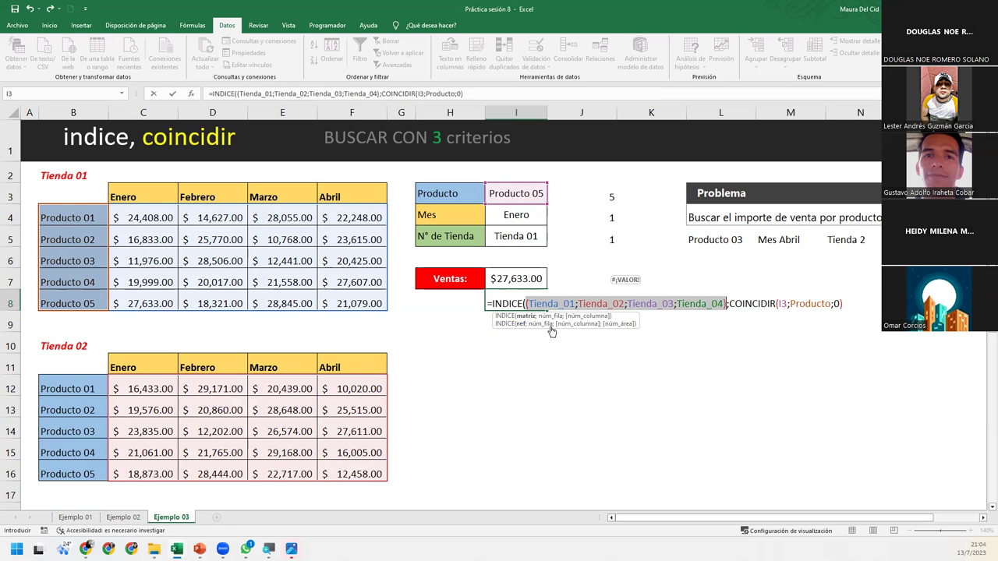
# Step: Append COINCIDIR(I4;Meses;0) and paste the nested SI store expression as the area argument
pyautogui.click(545, 323)
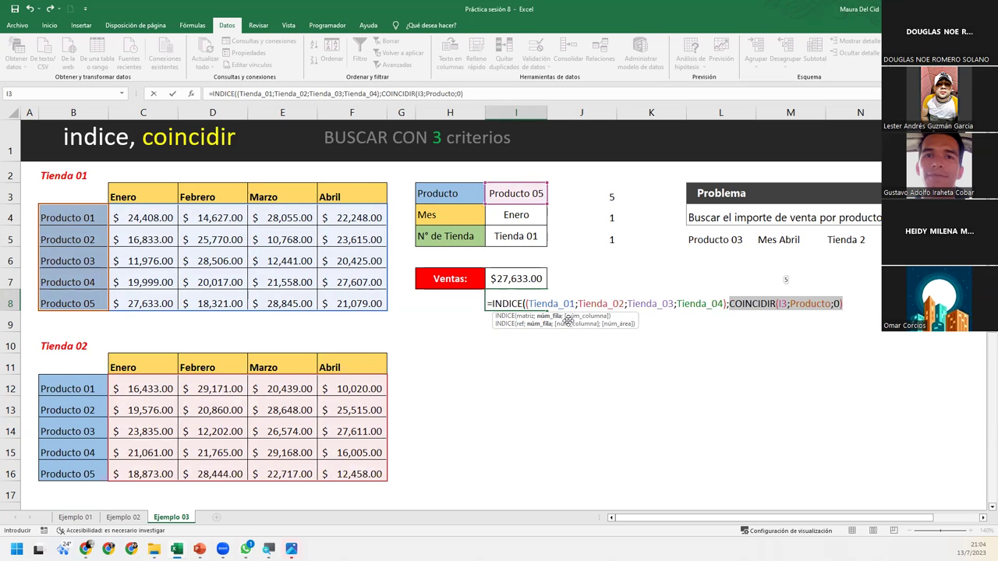
pyautogui.click(851, 302)
pyautogui.write(';COINCIDIR(')
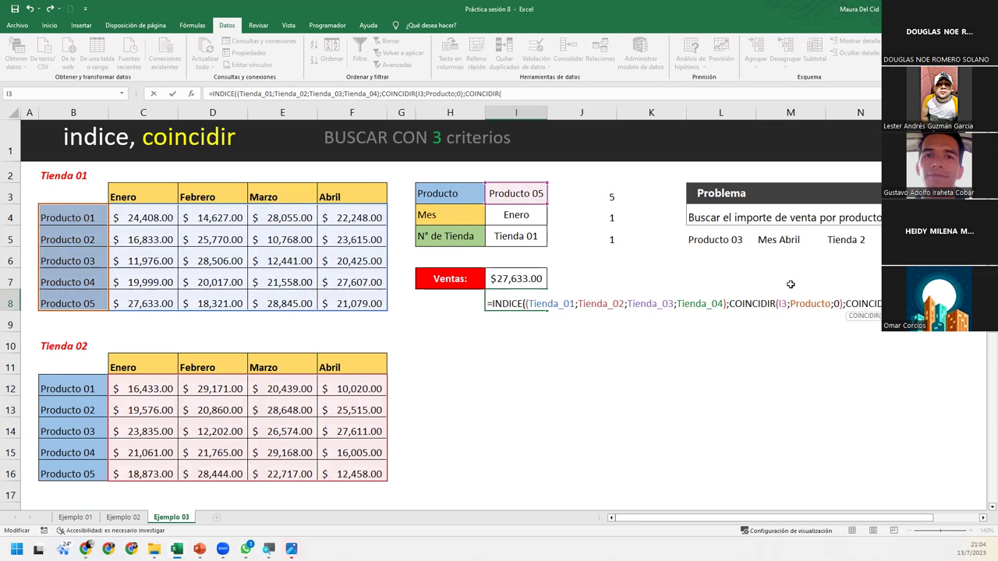
pyautogui.click(511, 216)
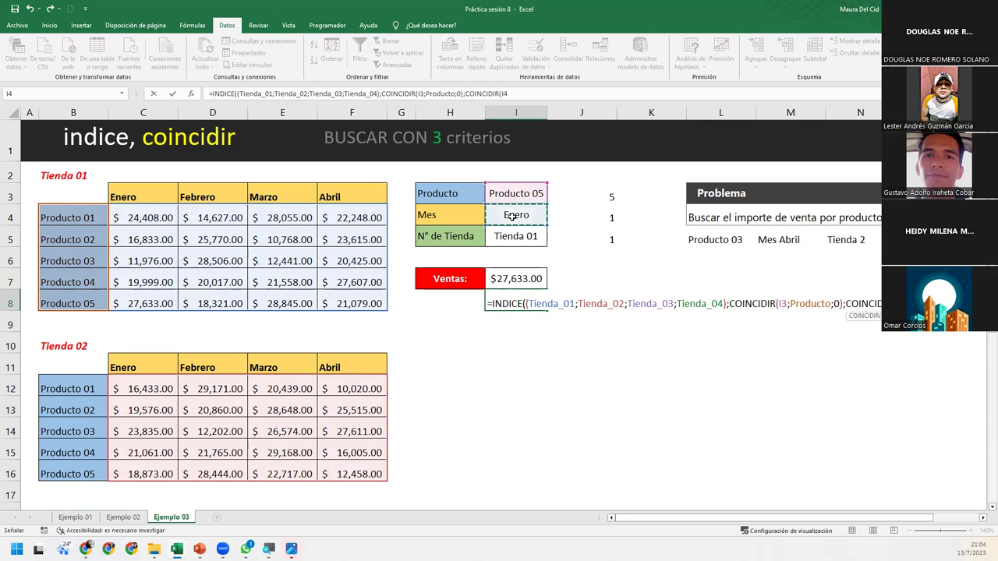
pyautogui.write(';meses')
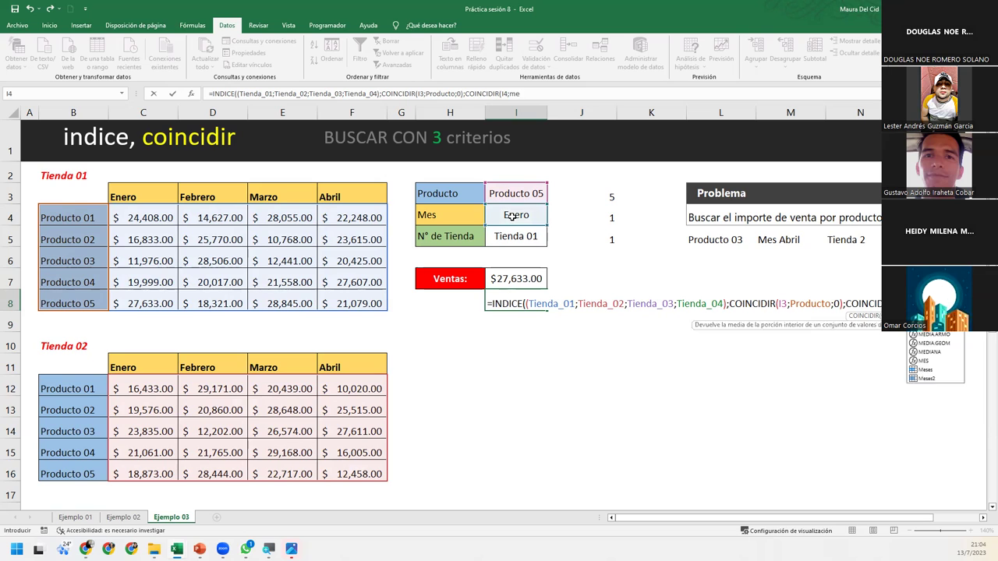
pyautogui.press('Tab')
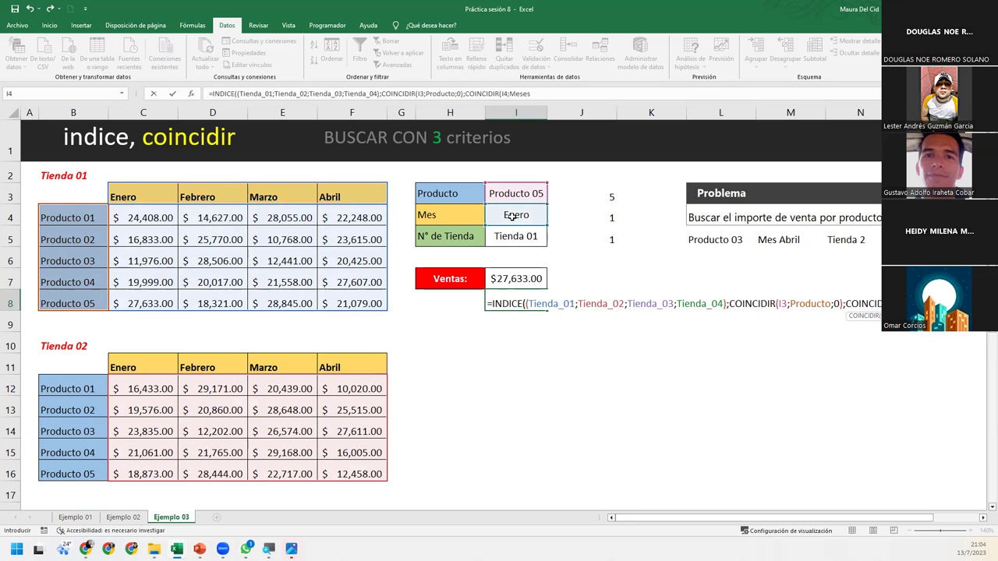
pyautogui.write(';0')
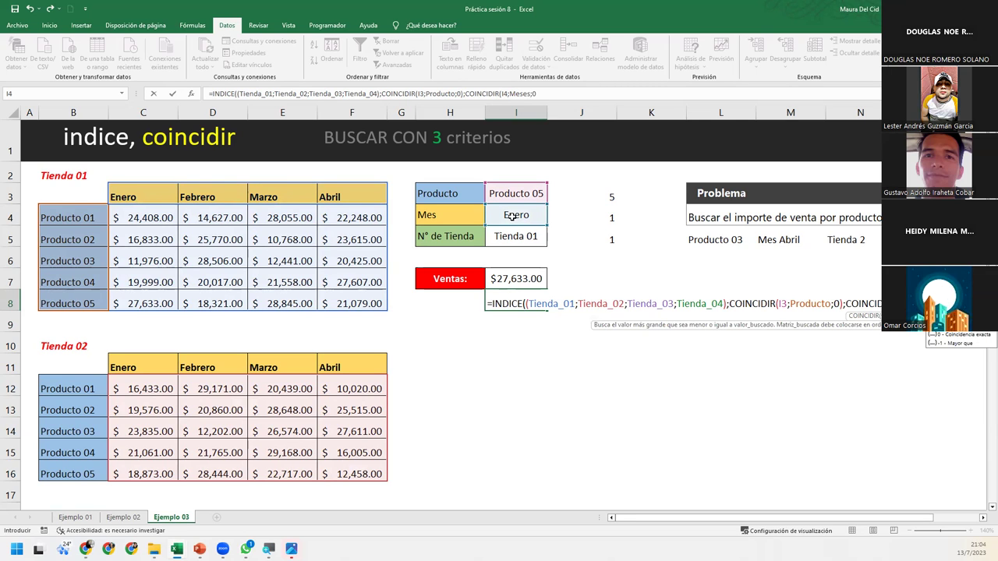
pyautogui.write(')')
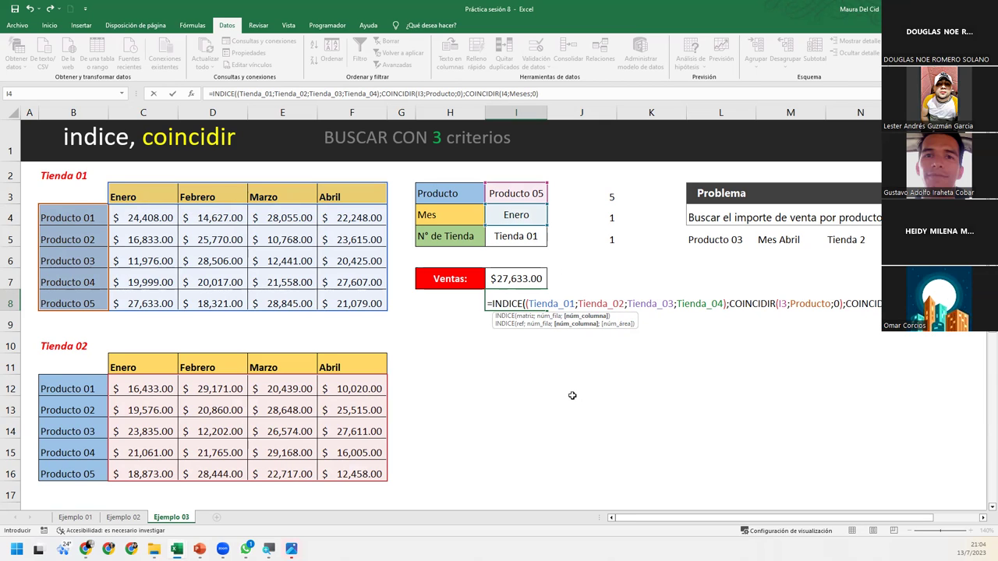
pyautogui.write(';')
pyautogui.write('=SI(I5=B2;1;SI(I5=B10;2;SI(I5=B18;3;4)))')
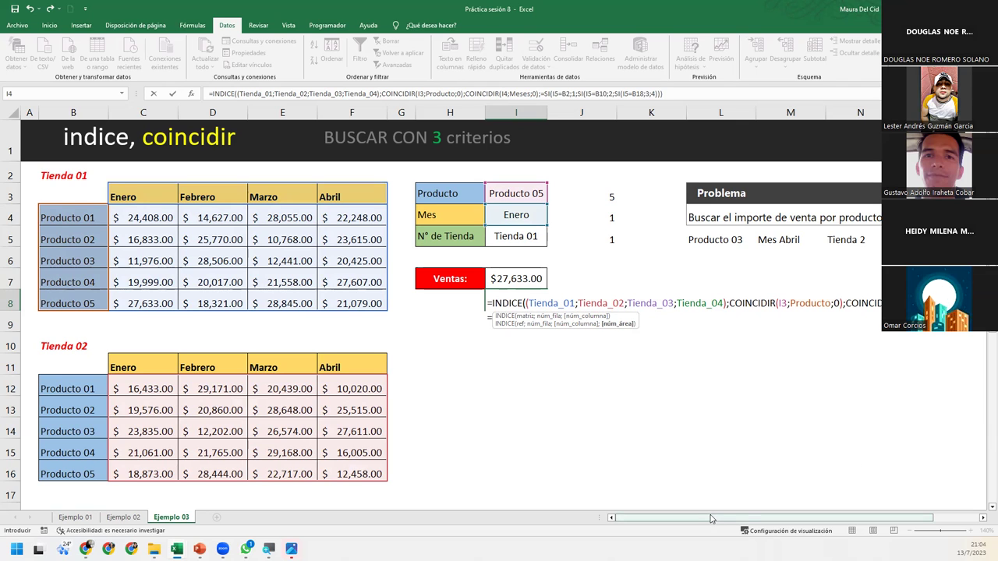
pyautogui.moveTo(712, 518); pyautogui.dragTo(757, 519)
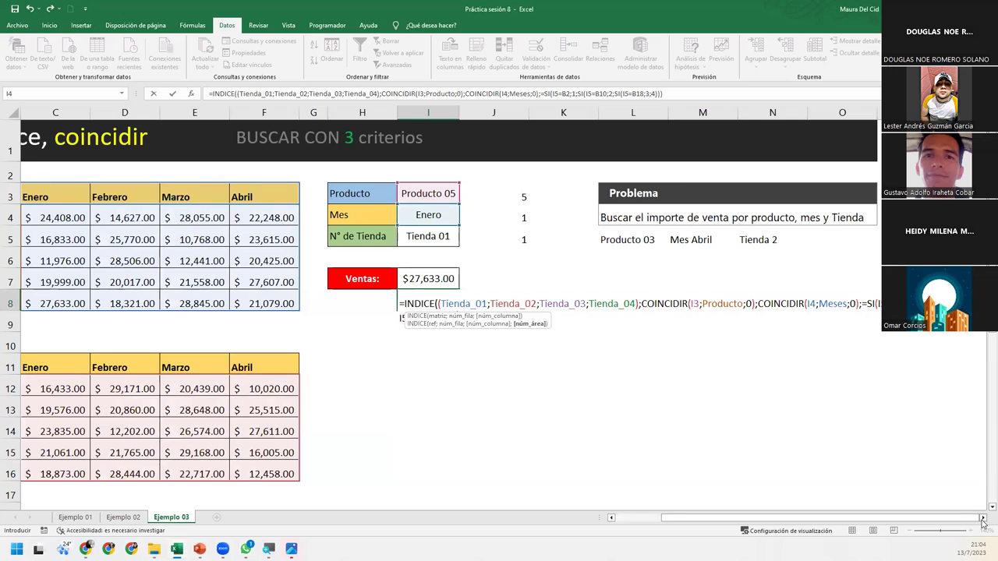
pyautogui.click(983, 519)
pyautogui.click(983, 518)
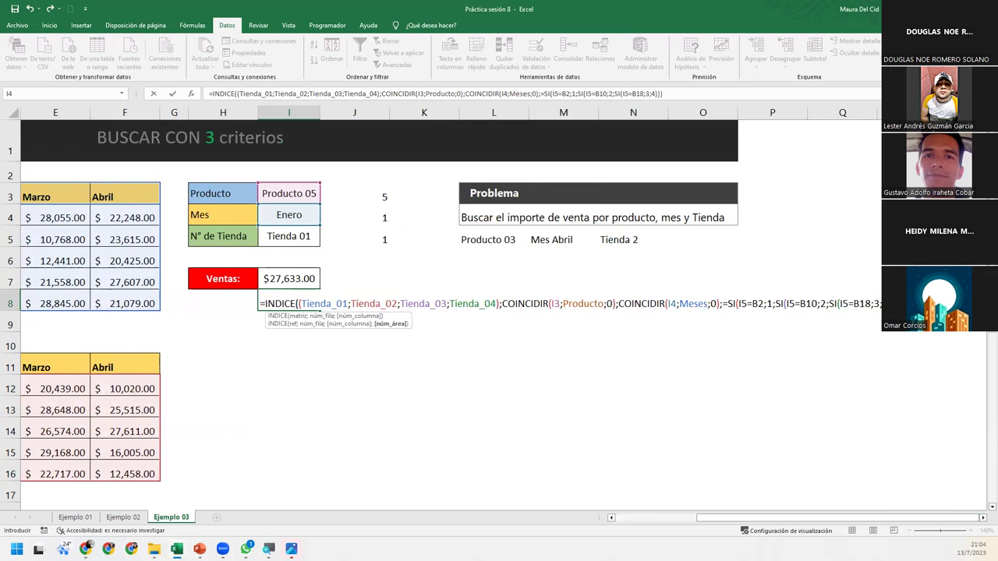
pyautogui.press('F2')
pyautogui.press('Home')
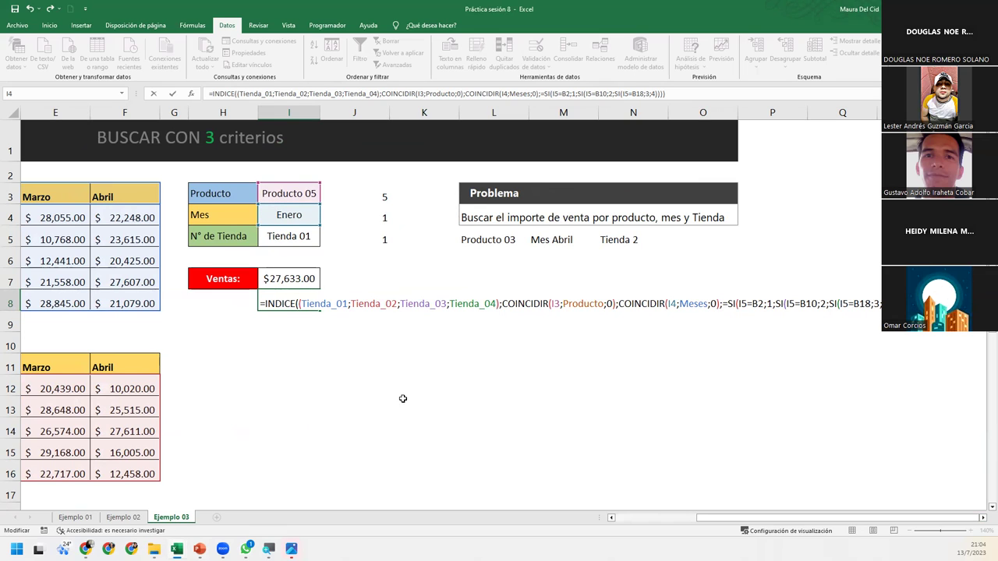
pyautogui.click(315, 304)
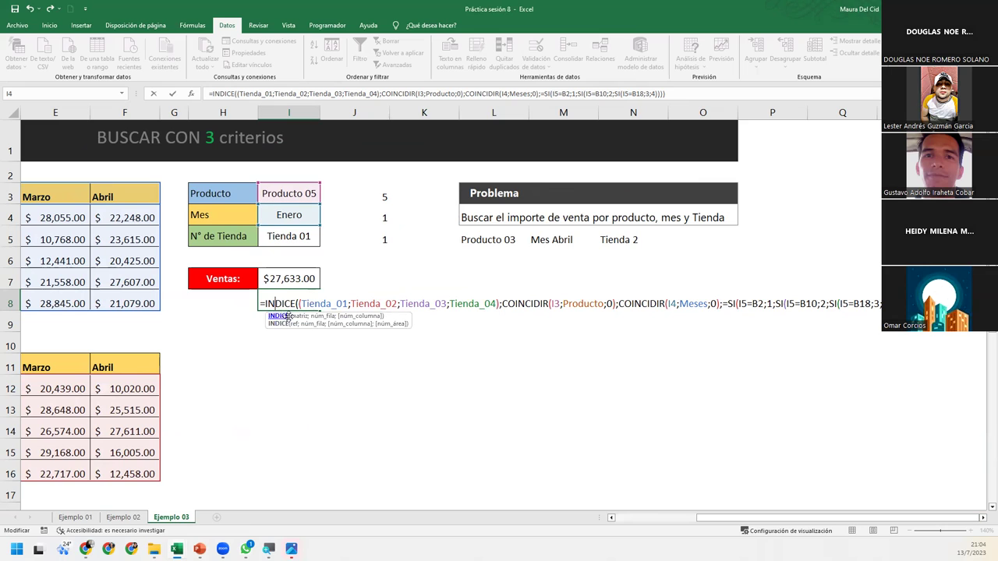
pyautogui.click(292, 324)
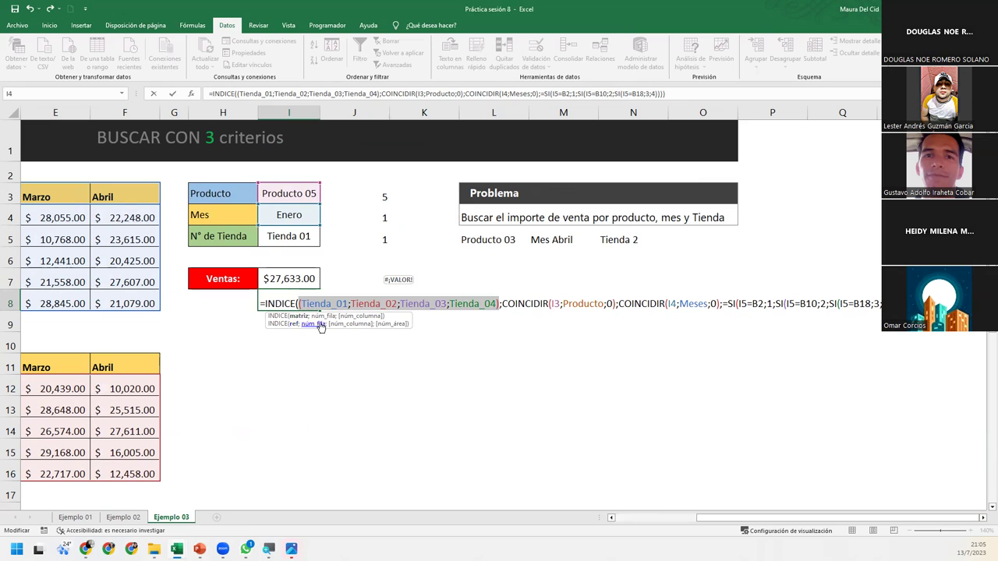
pyautogui.click(318, 324)
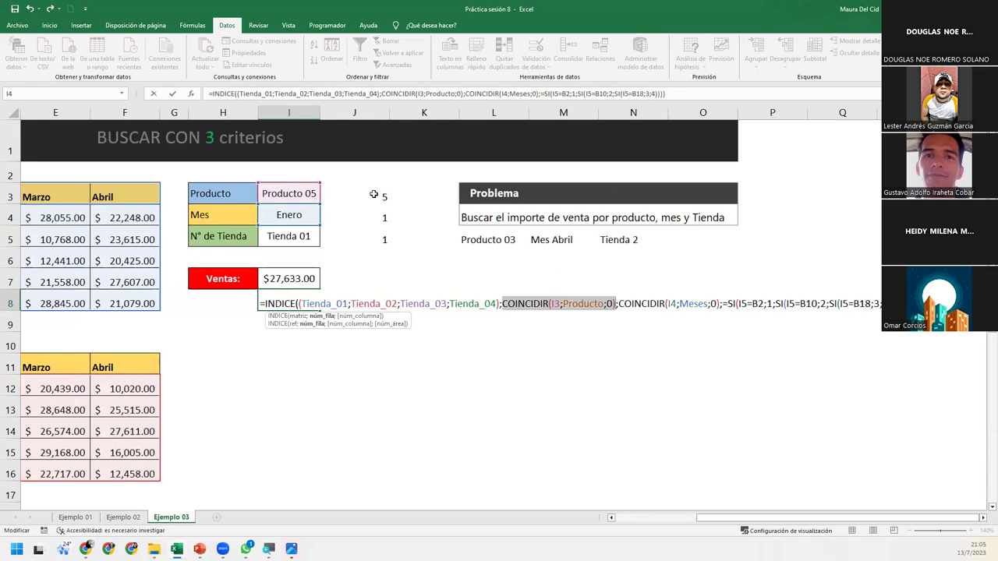
# Step: Delete the stray '=' before SI in I8's formula and recheck the row, column and area arguments
pyautogui.click(339, 326)
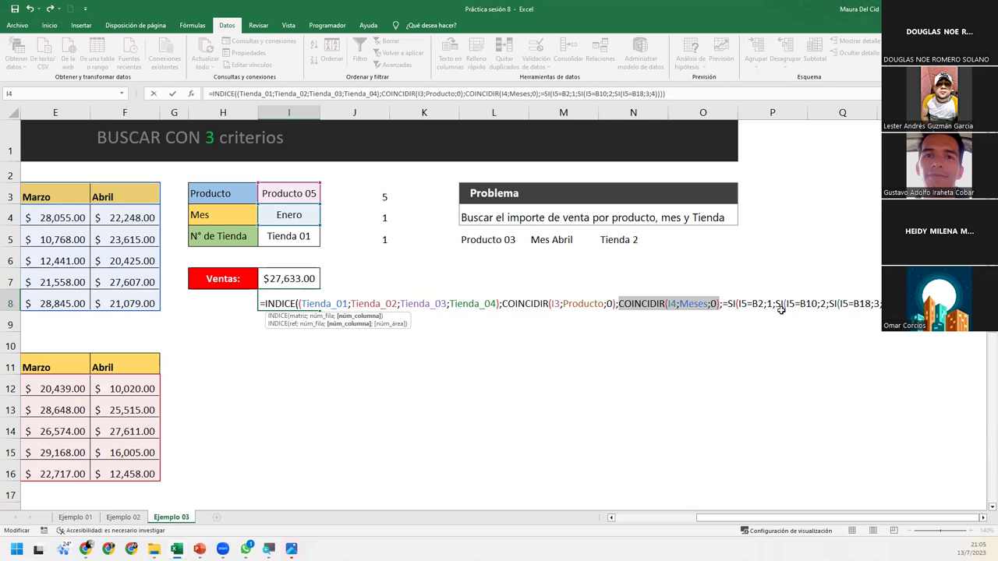
pyautogui.click(386, 331)
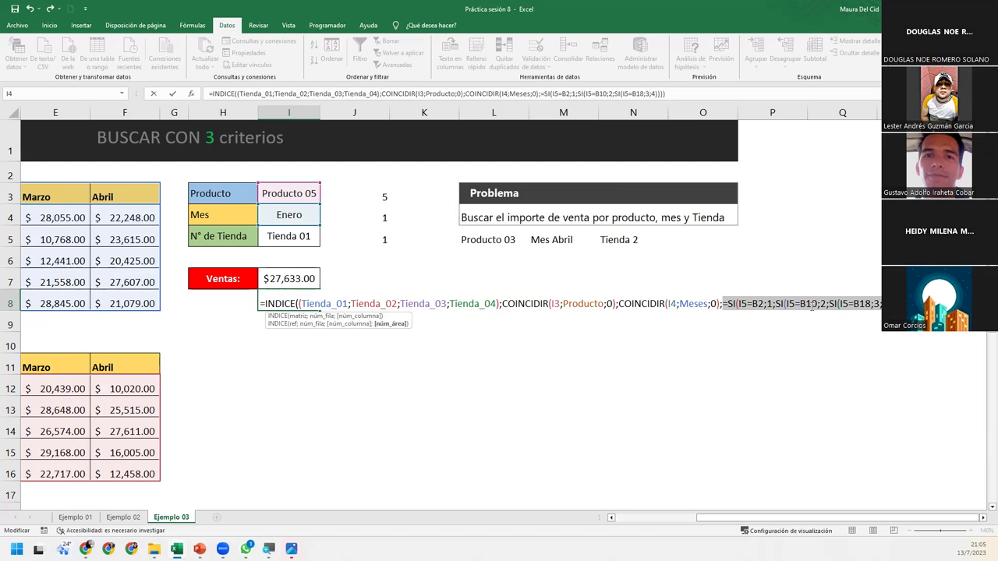
pyautogui.click(730, 303)
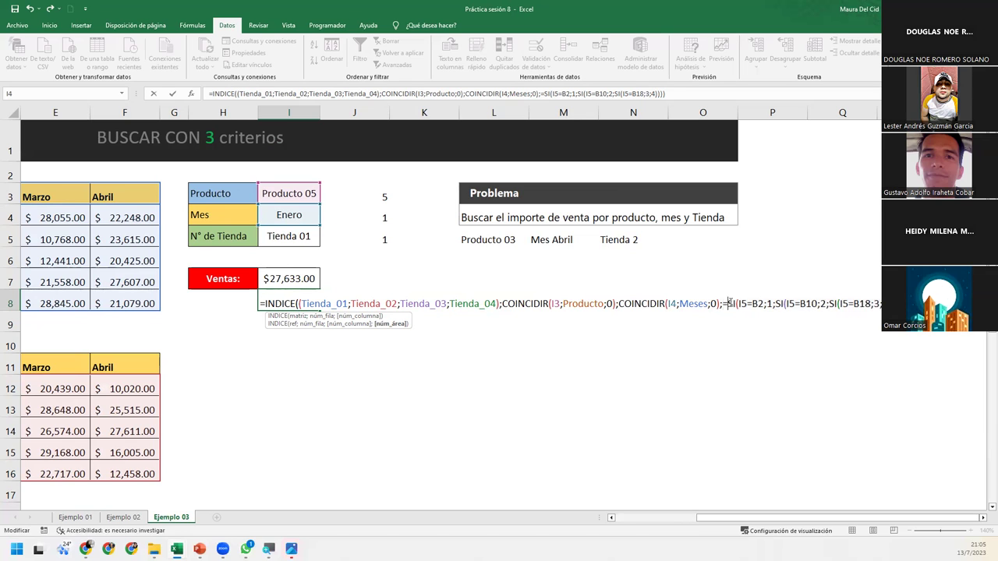
pyautogui.press('BackSpace')
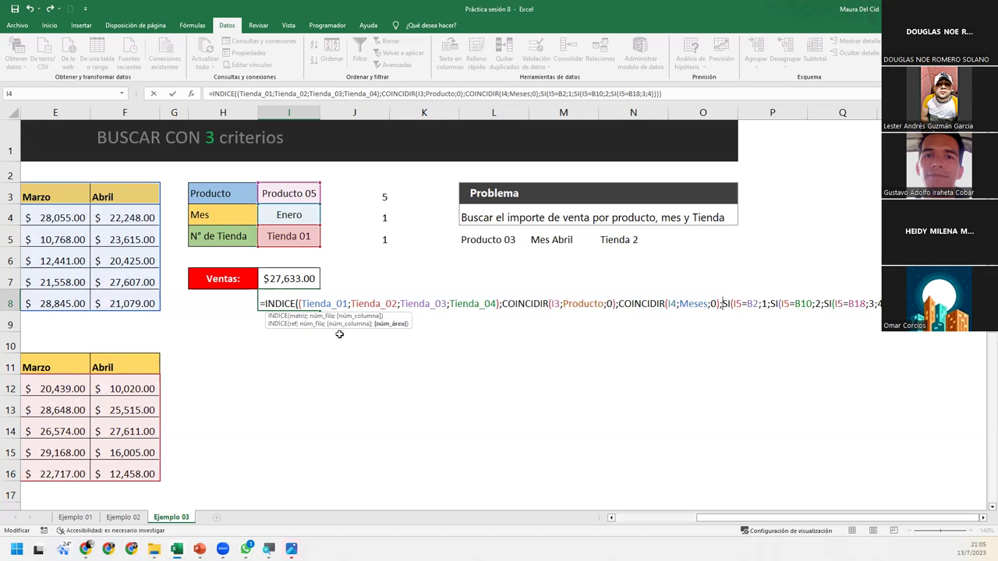
pyautogui.click(392, 323)
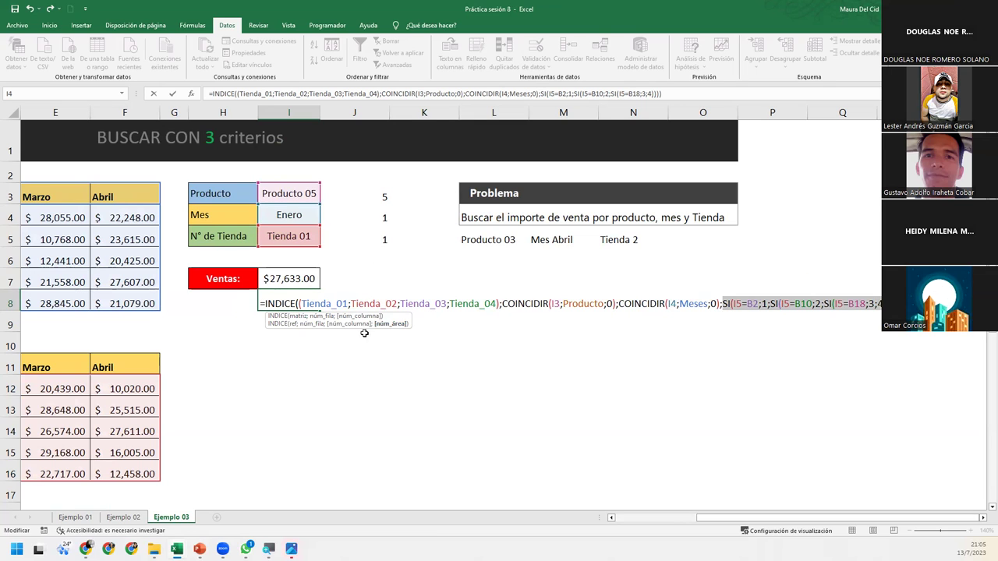
pyautogui.click(321, 326)
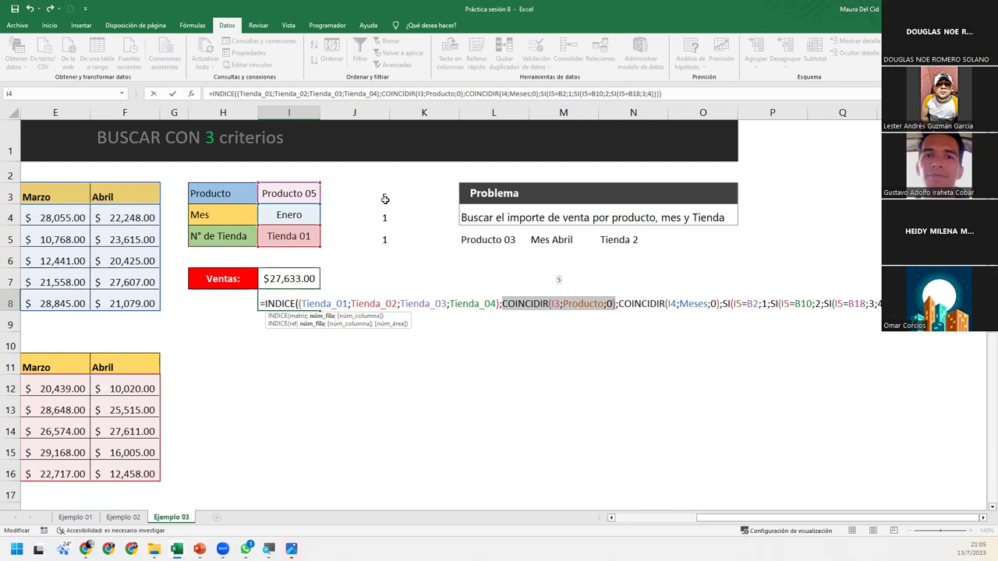
pyautogui.click(344, 326)
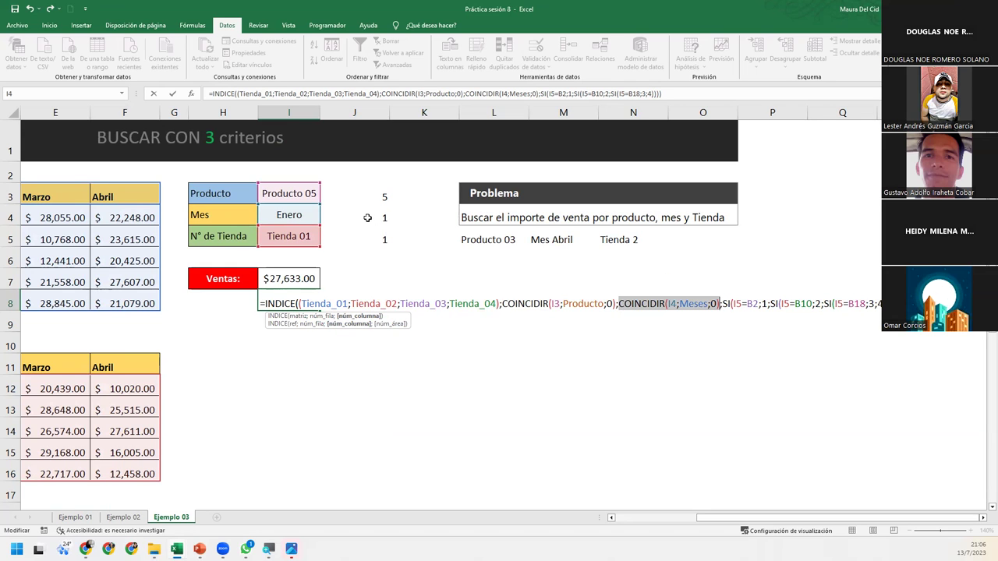
pyautogui.click(391, 324)
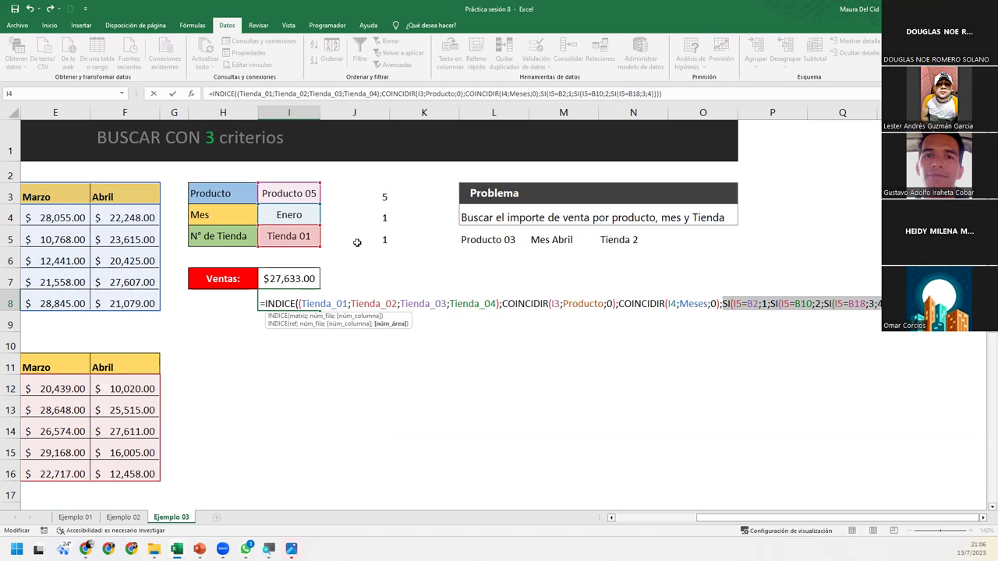
# Step: Commit the I8 formula and copy H7:I7's Ventas formatting onto H8:I8
pyautogui.press('Return')
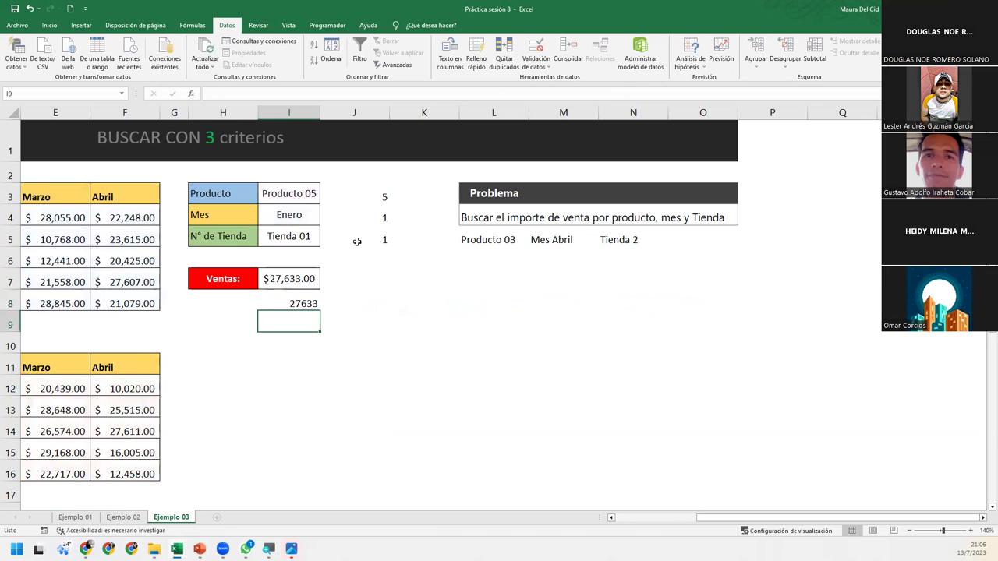
pyautogui.click(286, 304)
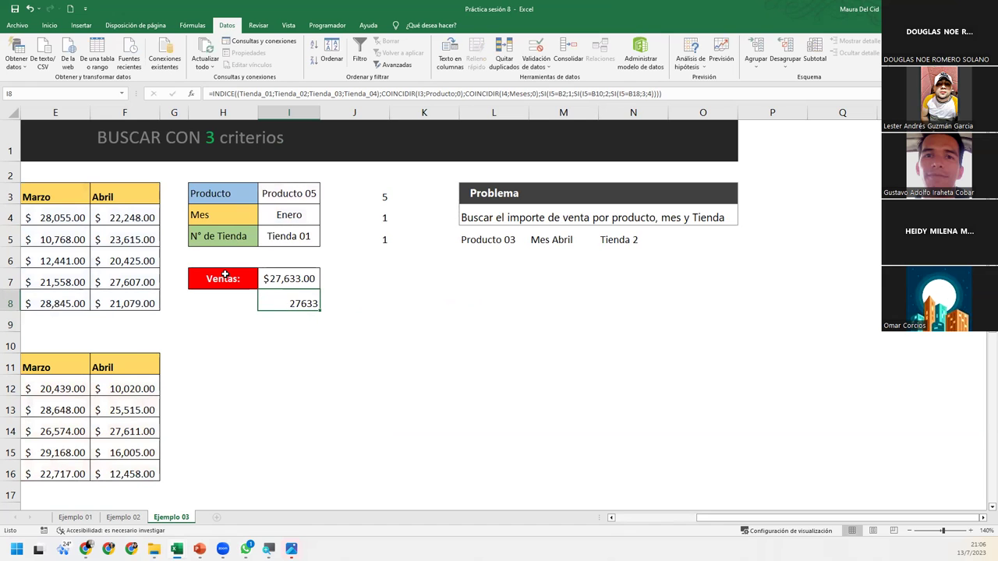
pyautogui.moveTo(234, 279); pyautogui.dragTo(312, 279)
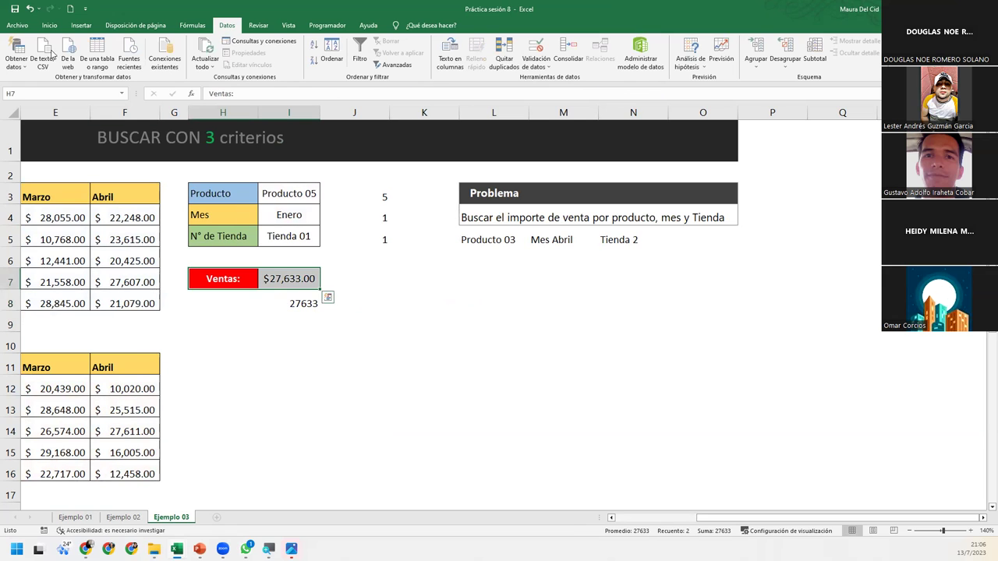
pyautogui.click(51, 26)
pyautogui.click(55, 65)
pyautogui.moveTo(226, 300); pyautogui.dragTo(290, 301)
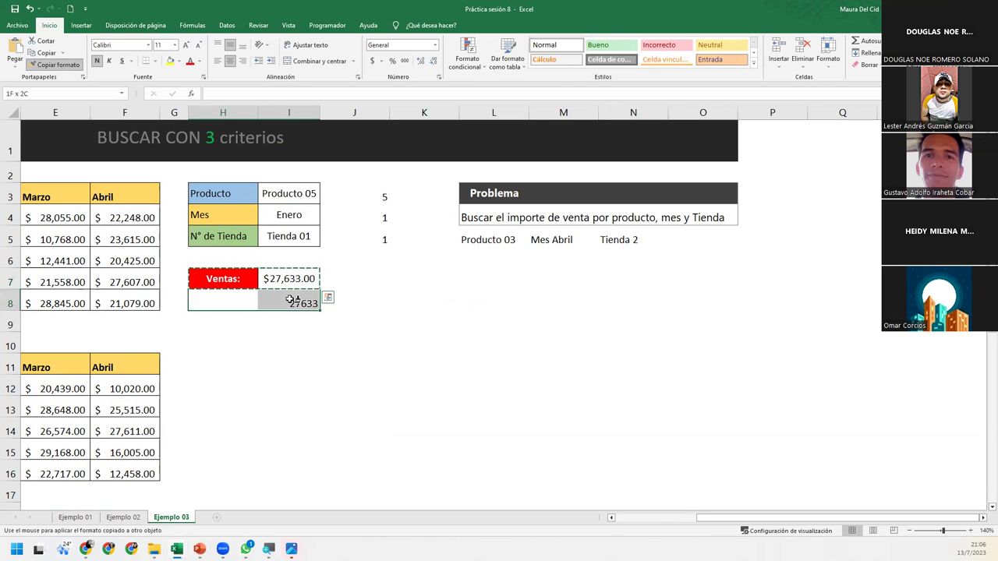
# Step: Label H8 'Ventas, con incognitas', autofit column H, and reconfirm I8 shows $27,633.00
pyautogui.click(237, 300)
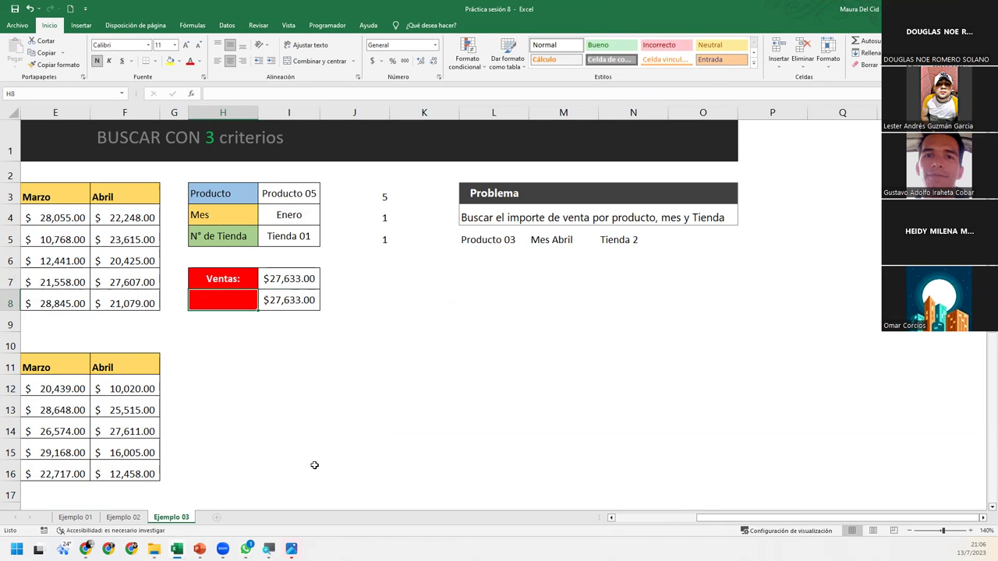
pyautogui.write('Ventas')
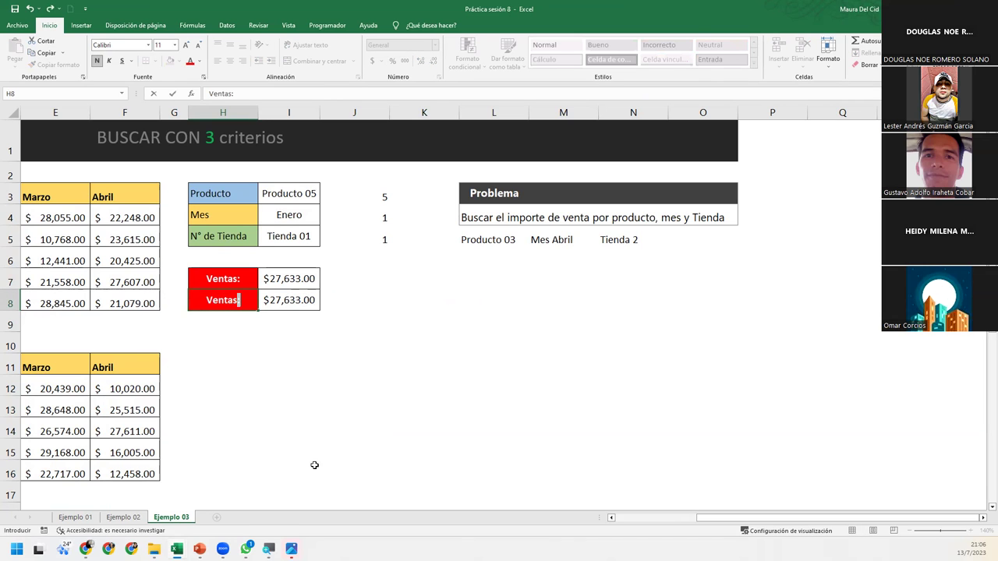
pyautogui.write(', con incog')
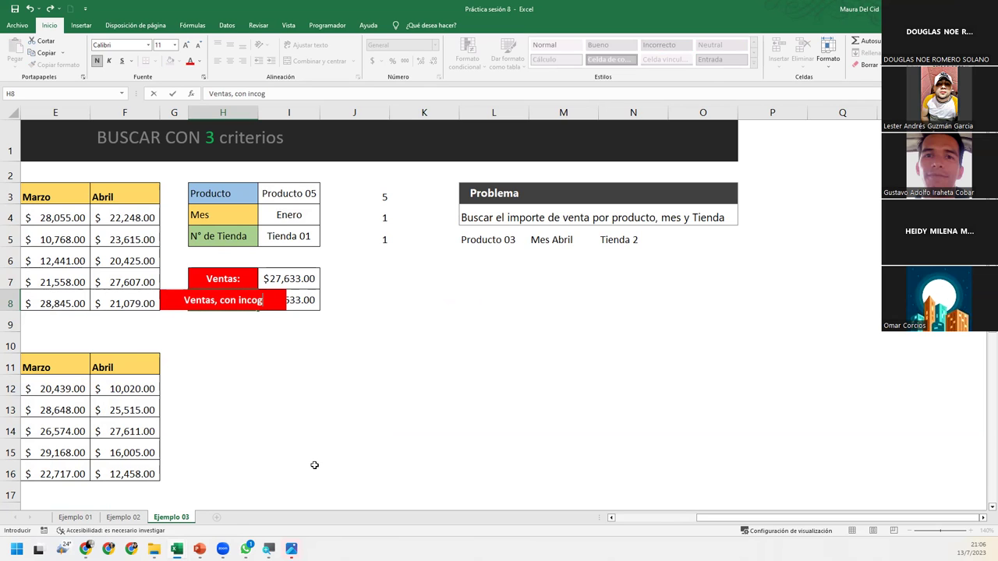
pyautogui.write('nitas')
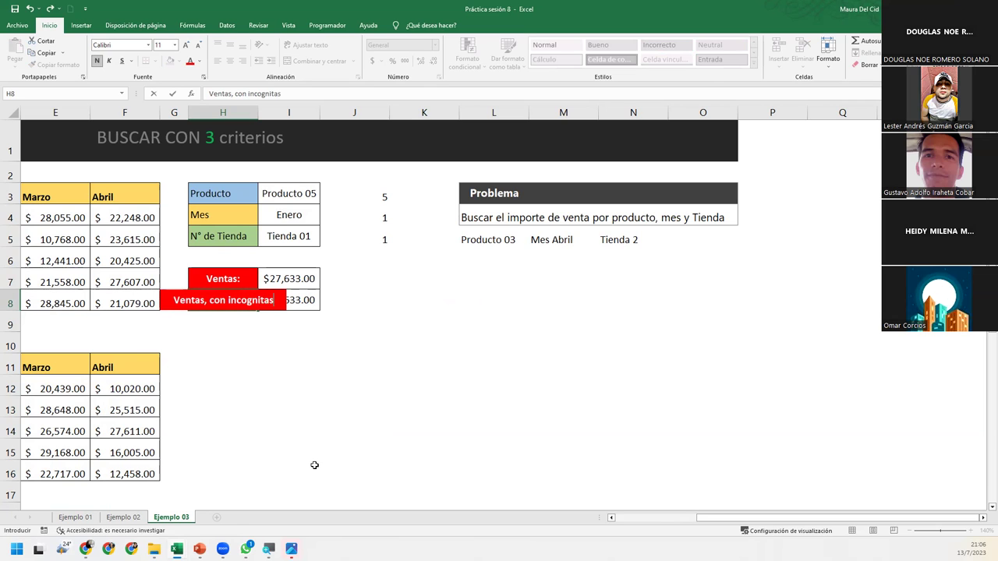
pyautogui.press('Return')
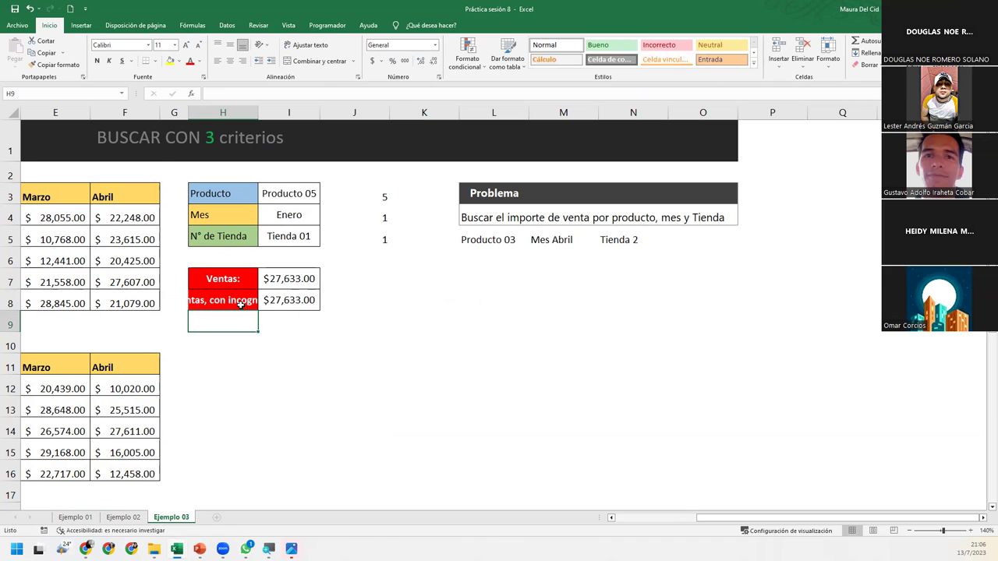
pyautogui.click(245, 301)
pyautogui.doubleClick(258, 117)
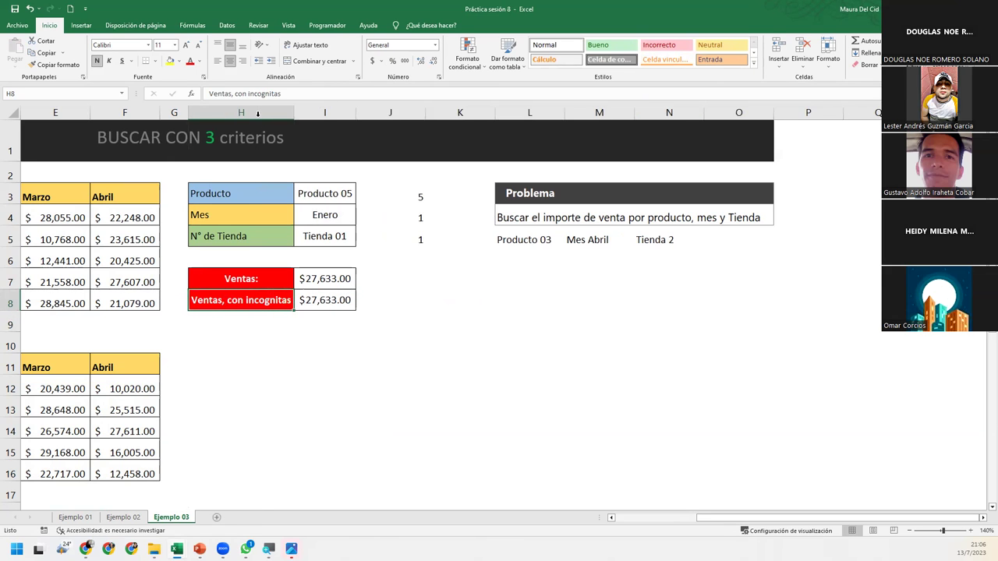
pyautogui.click(315, 295)
pyautogui.doubleClick(315, 300)
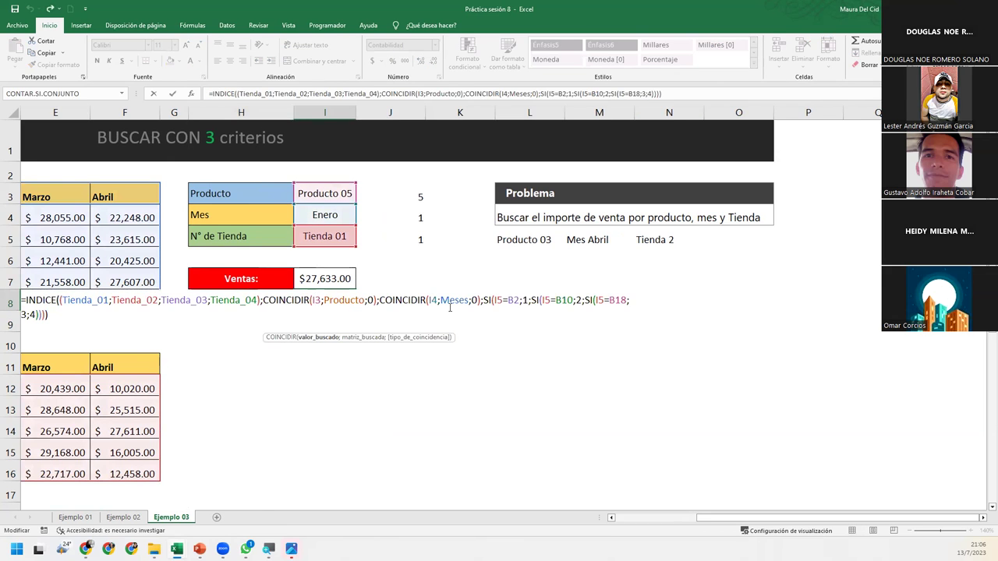
pyautogui.press('Return')
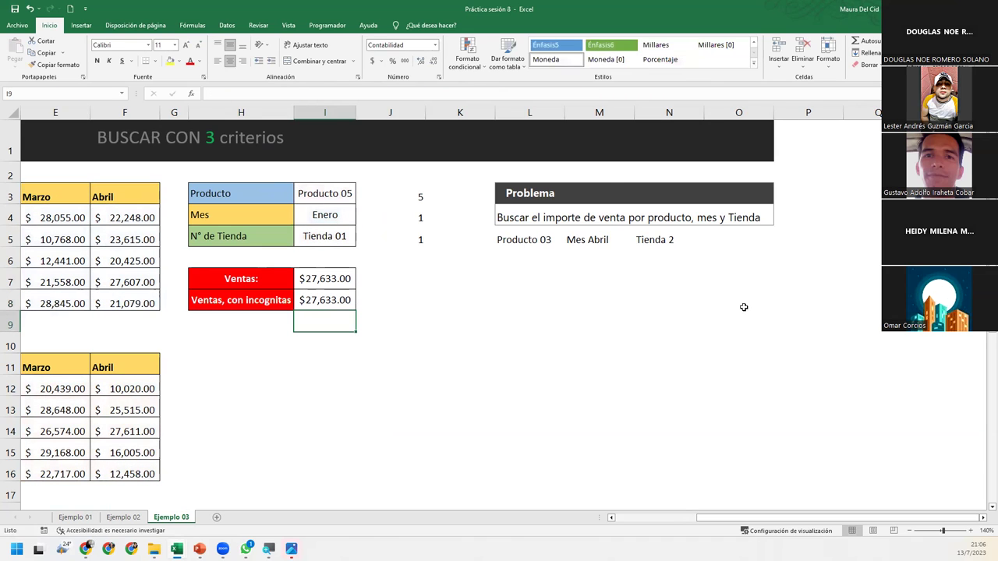
# Step: Turn on Mostrar fórmulas and autofit column I to display the full formulas
pyautogui.moveTo(394, 195); pyautogui.dragTo(398, 236)
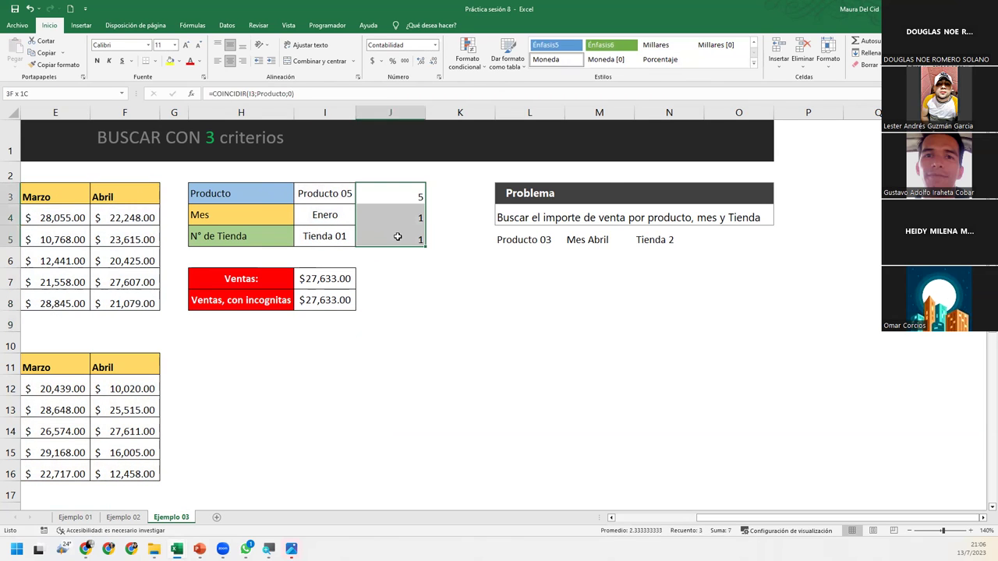
pyautogui.click(328, 302)
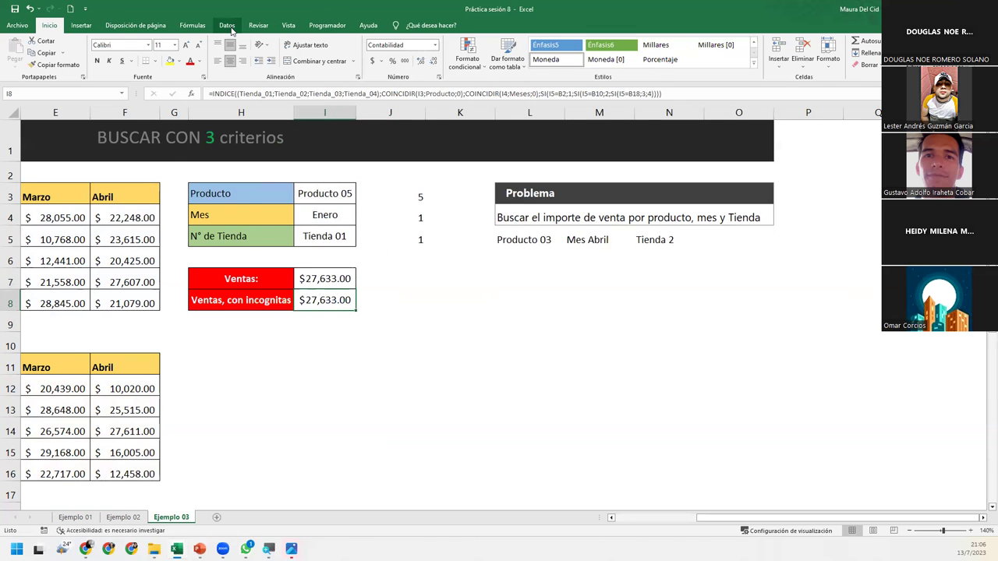
pyautogui.click(192, 25)
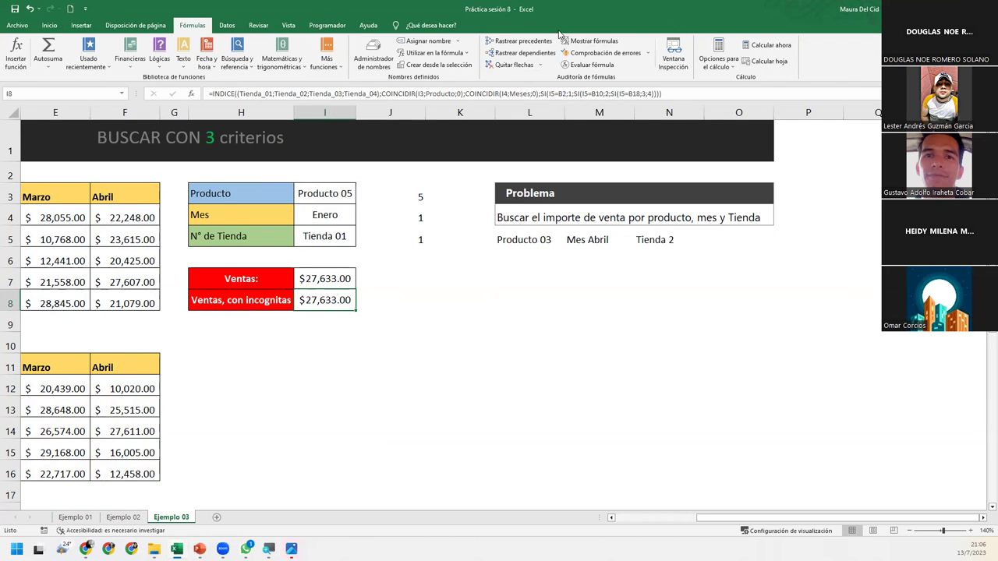
pyautogui.click(589, 41)
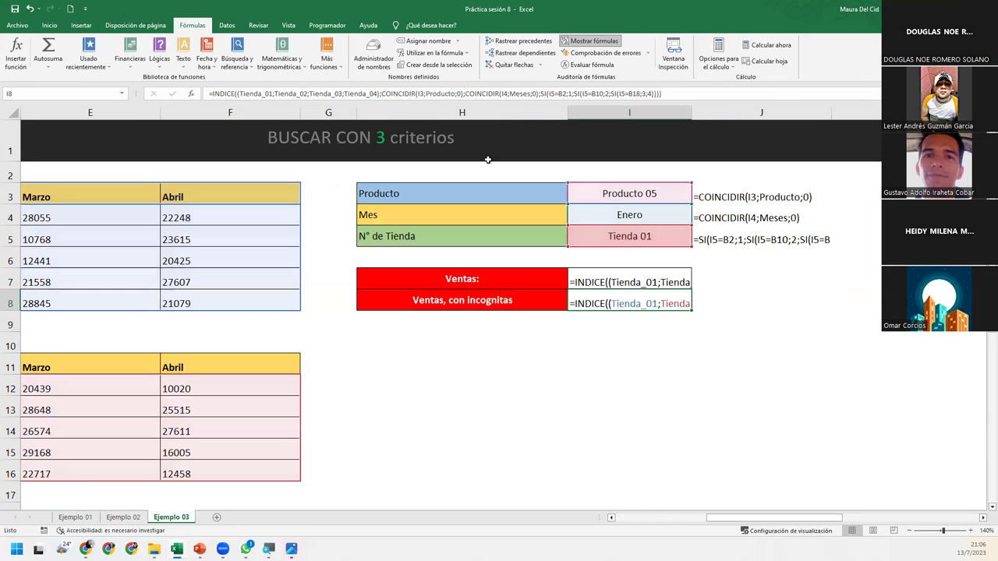
pyautogui.doubleClick(692, 112)
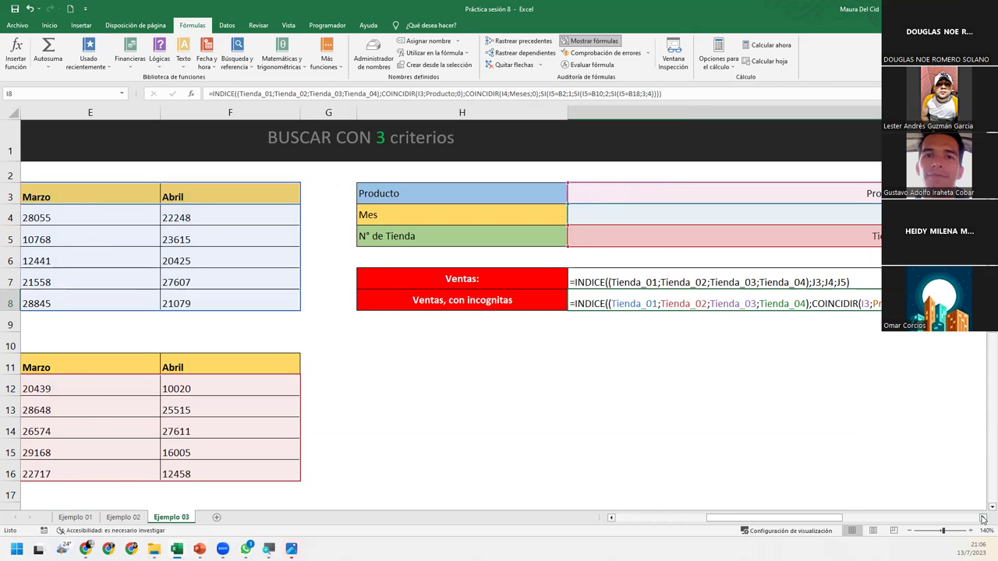
pyautogui.click(982, 519)
pyautogui.click(983, 518)
pyautogui.click(983, 519)
pyautogui.click(983, 519)
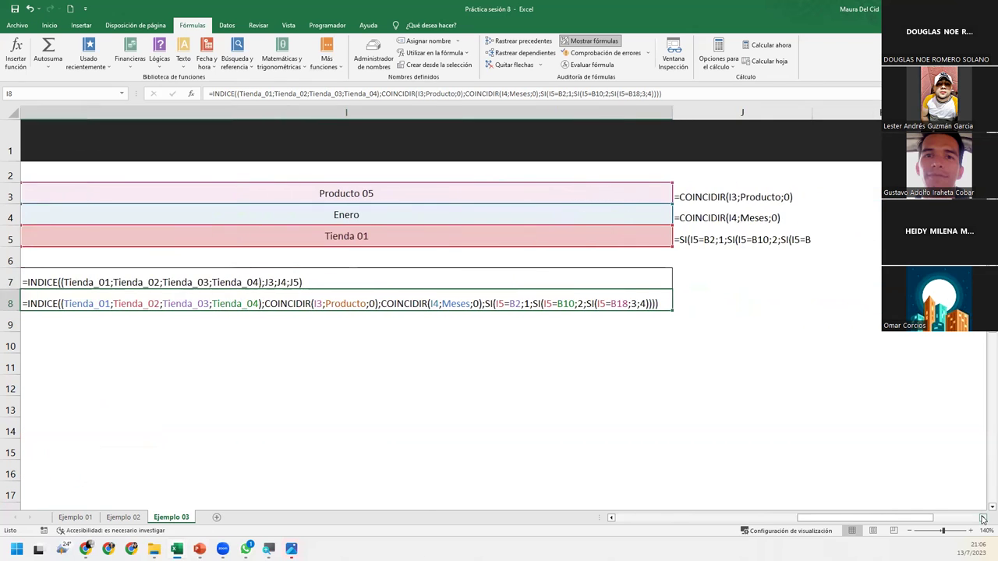
# Step: Compare the I7 and I8 INDICE formulas, then redo column I's autofit width
pyautogui.click(275, 284)
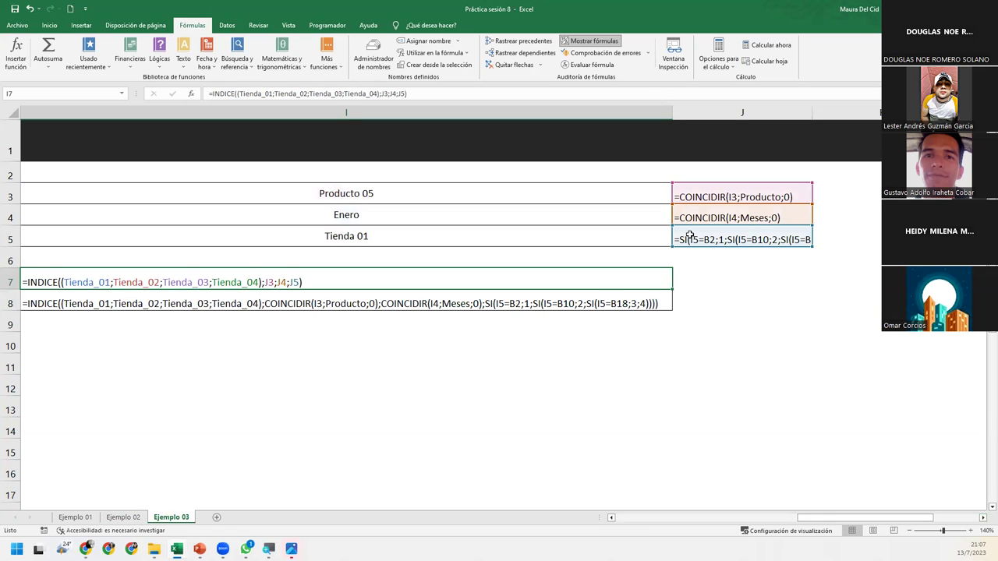
pyautogui.click(506, 298)
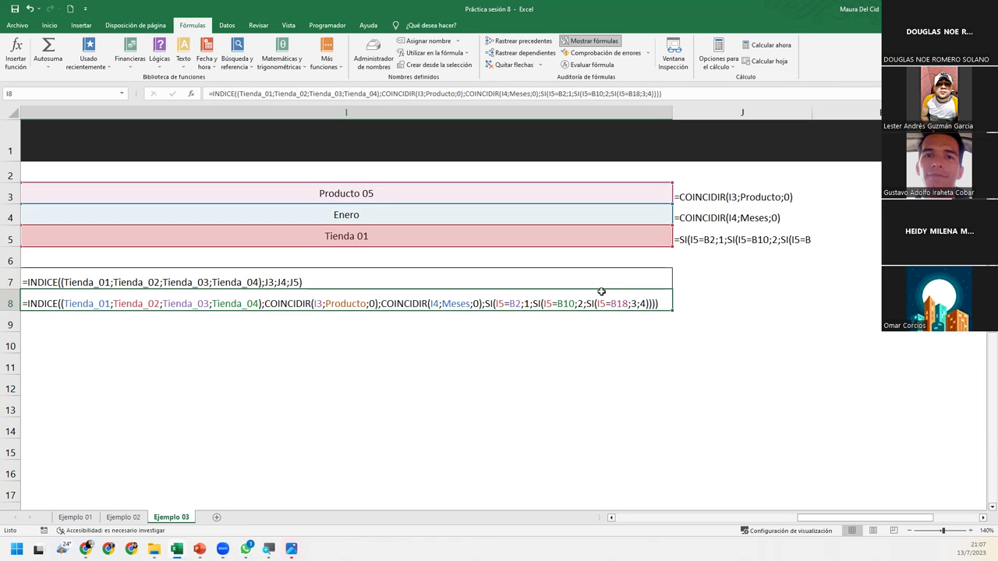
pyautogui.hotkey('ctrl', 'z')
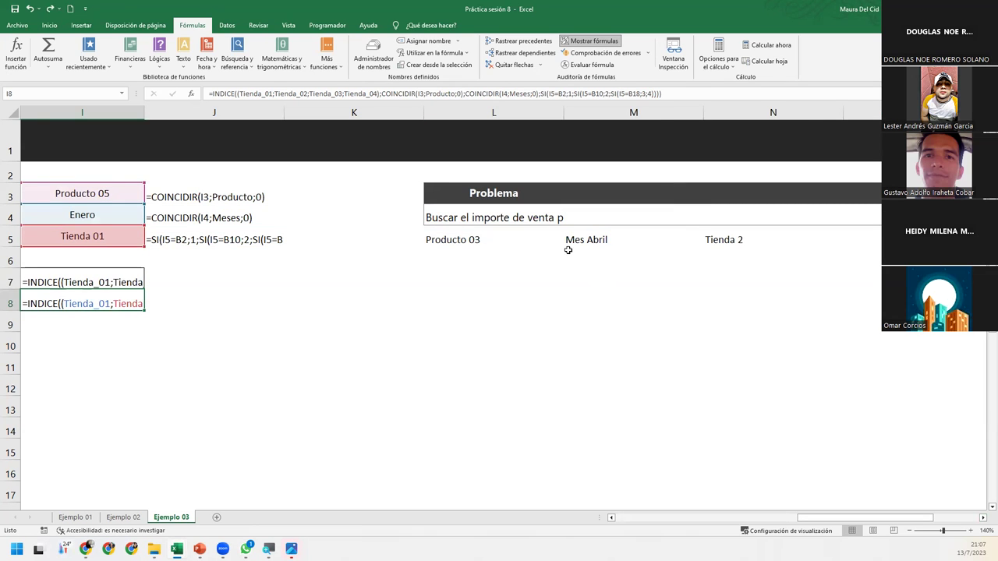
pyautogui.doubleClick(144, 113)
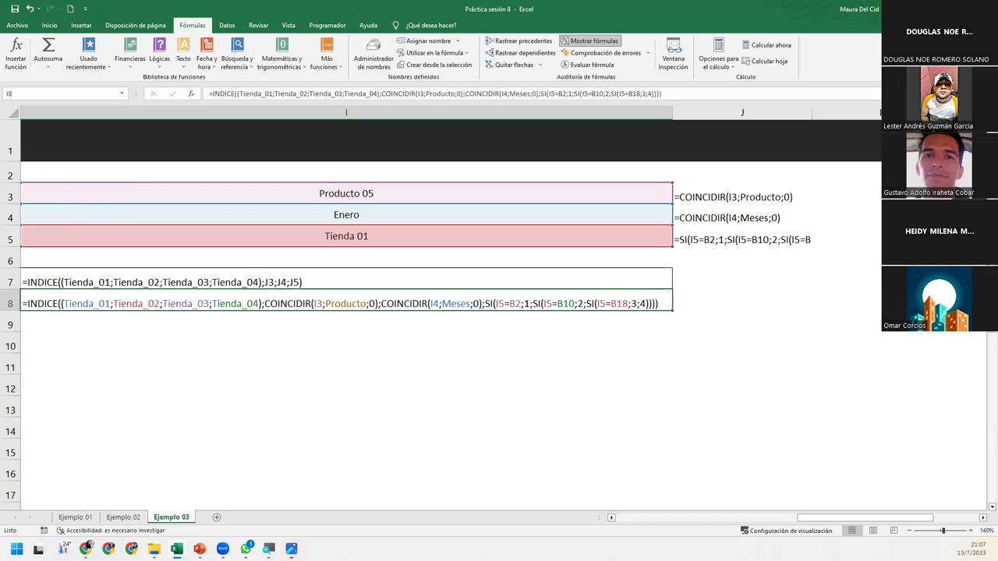
pyautogui.click(396, 384)
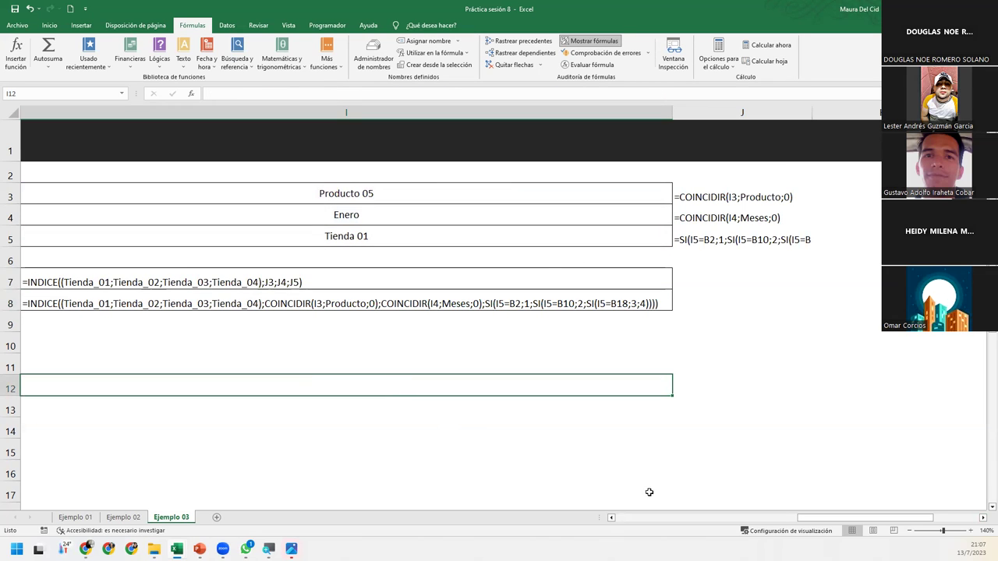
# Step: Scroll back to show column H's labels and open I8's COINCIDIR-and-SI INDICE formula
pyautogui.moveTo(804, 519); pyautogui.dragTo(784, 519)
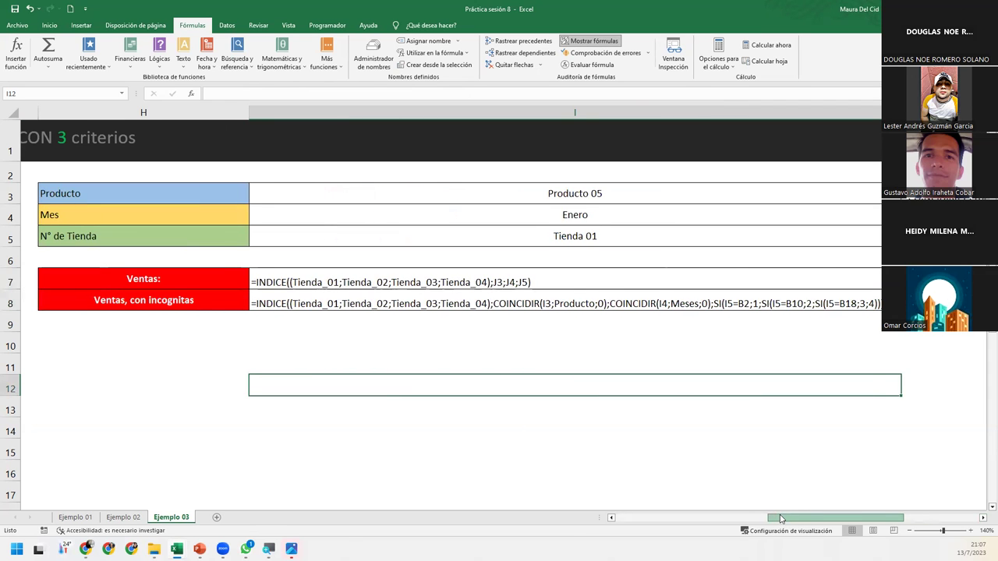
pyautogui.moveTo(784, 519); pyautogui.dragTo(764, 519)
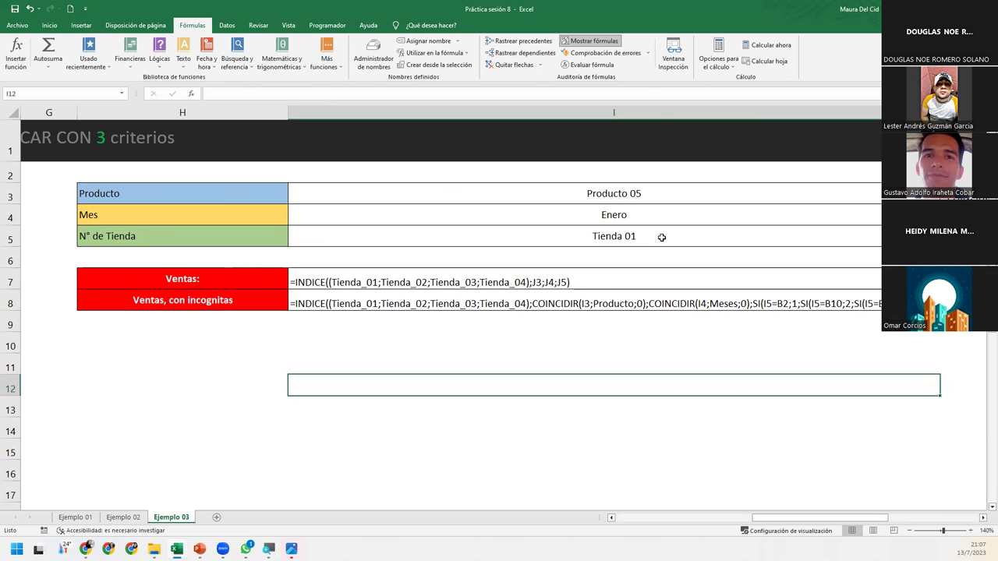
pyautogui.doubleClick(594, 304)
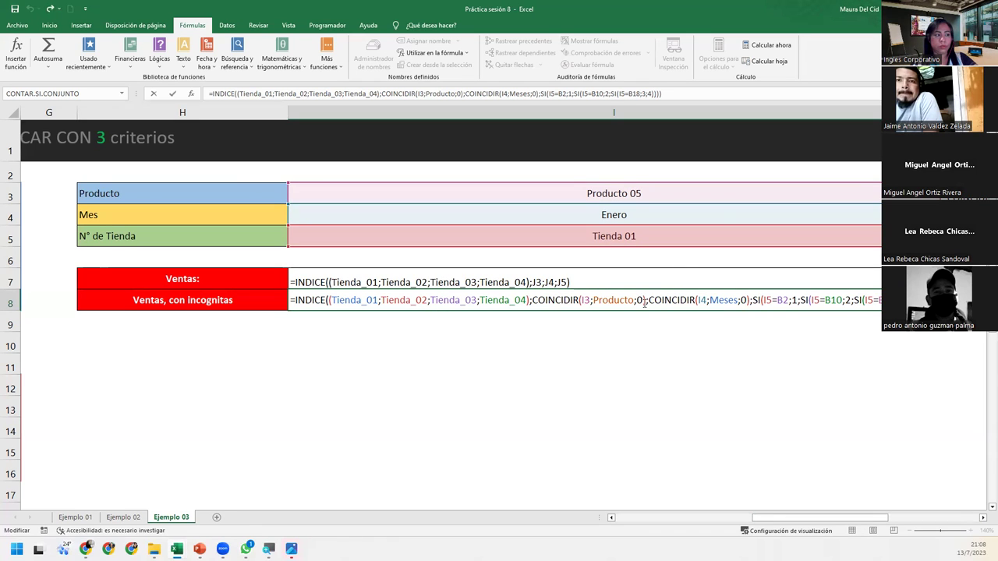
# Step: Highlight I8's product and month COINCIDIR arguments via the INDICE tooltip, then exit unchanged
pyautogui.click(600, 300)
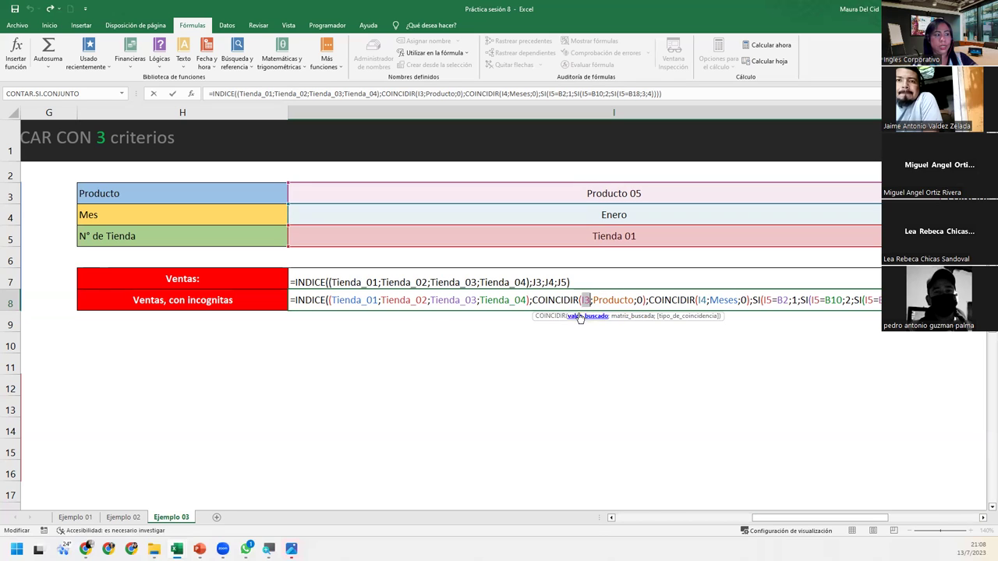
pyautogui.click(553, 301)
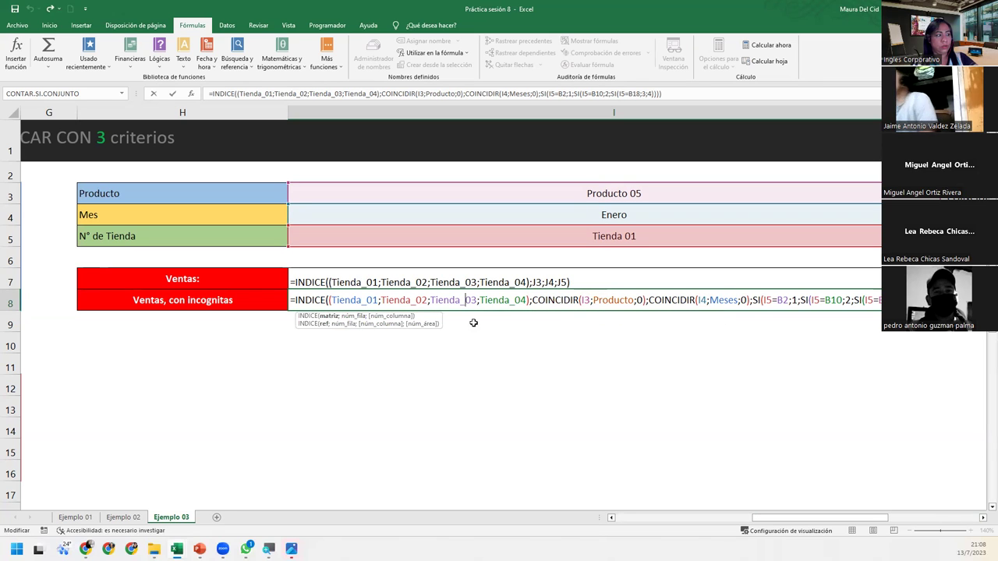
pyautogui.click(343, 324)
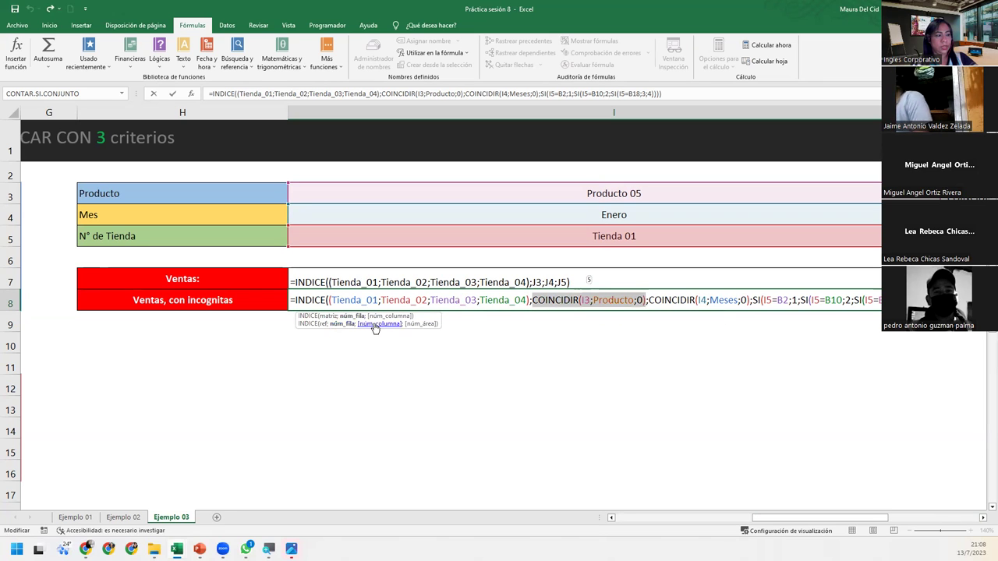
pyautogui.click(375, 323)
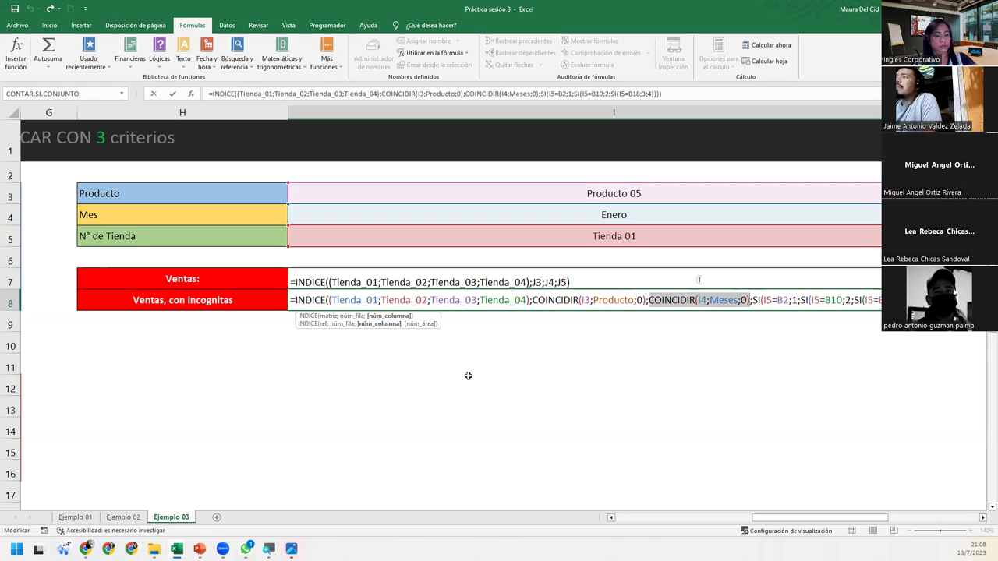
pyautogui.press('Escape')
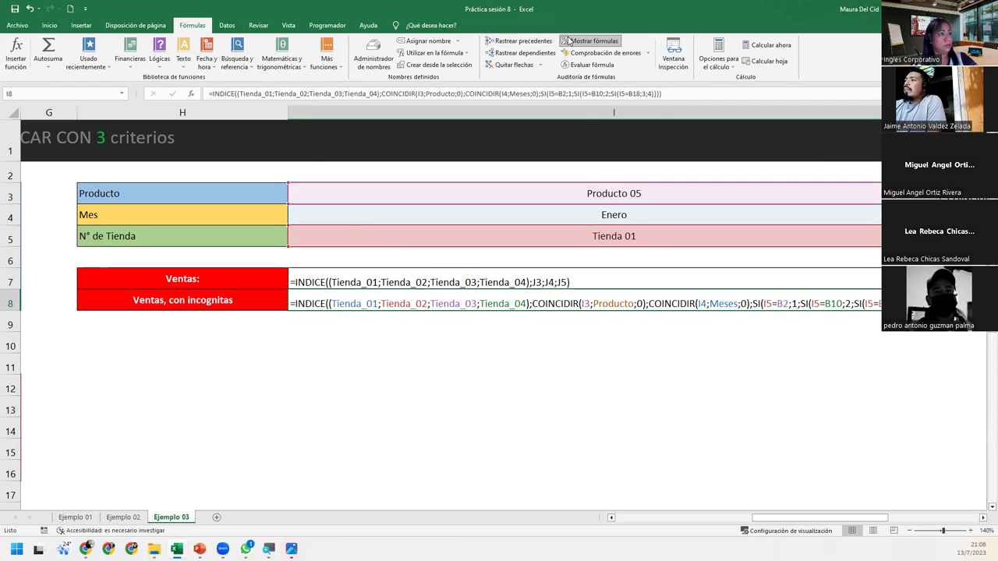
# Step: Switch back to values with Ctrl+` and refit column I to the $27,633.00 results
pyautogui.hotkey('ctrl', '`')
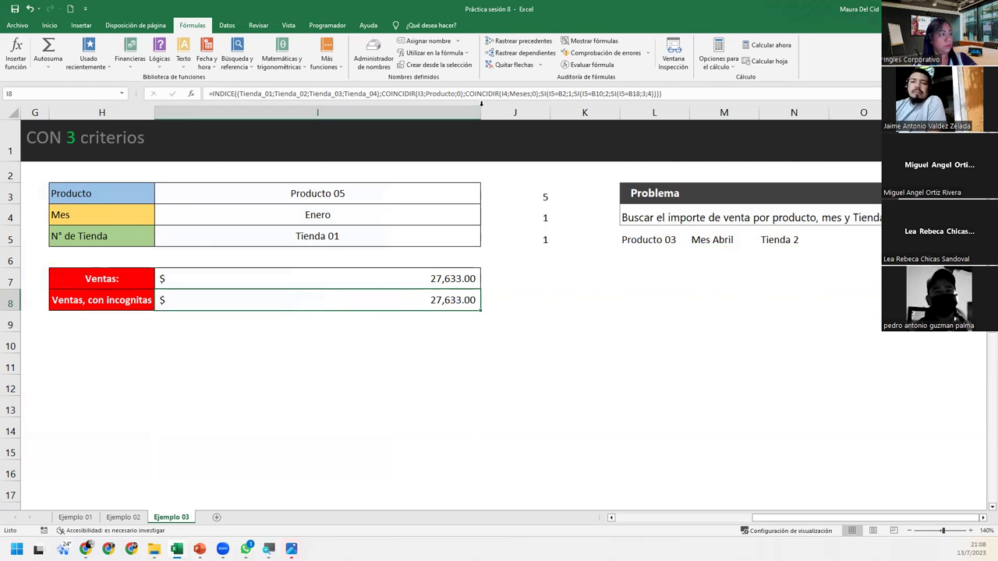
pyautogui.doubleClick(480, 112)
pyautogui.moveTo(844, 519); pyautogui.dragTo(733, 520)
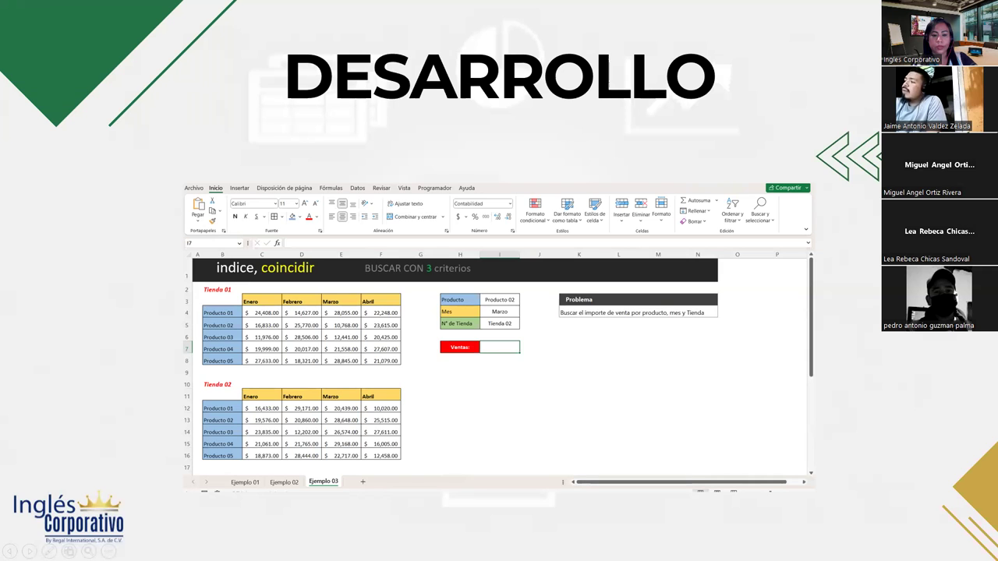
# Step: Advance the PowerPoint slideshow to the 'CIERRE Y CONCLUSIONES' slide asking what was learned in session 8
pyautogui.press('Right')
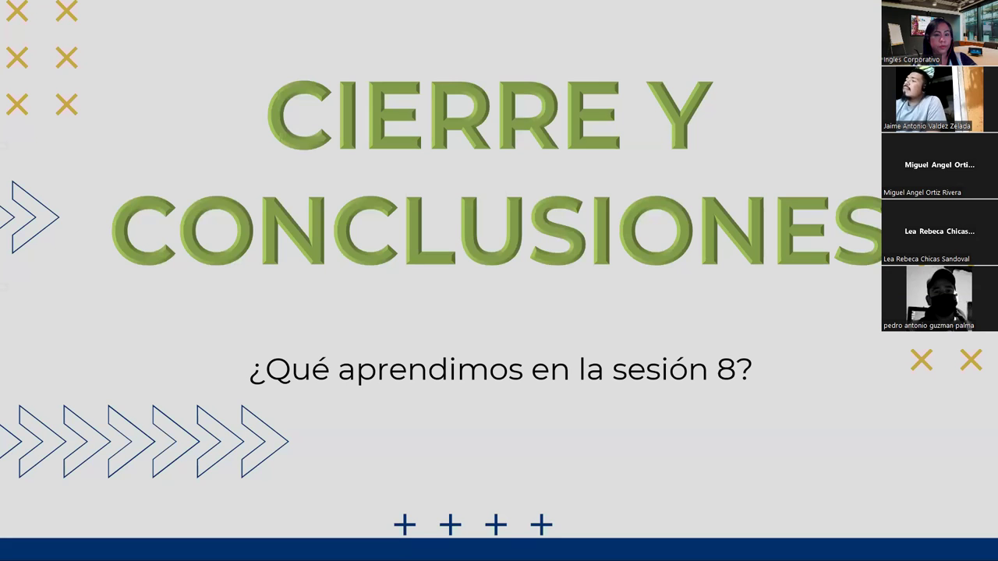